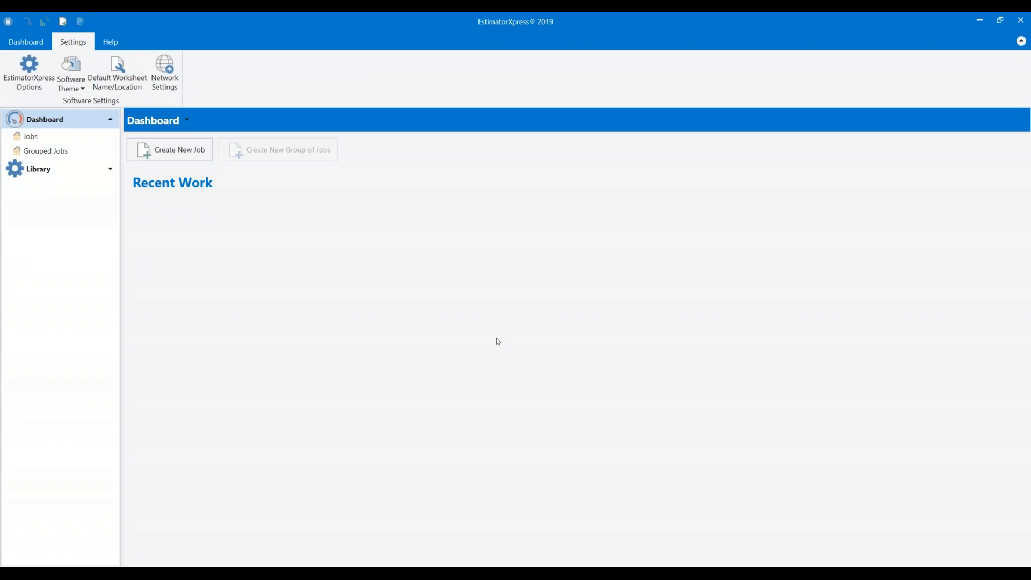
Open the Material section of the Master Price Book under Library > Price Books.
{"action": "left_click", "coordinate": [110, 169]}
{"action": "double_click", "coordinate": [40, 185]}
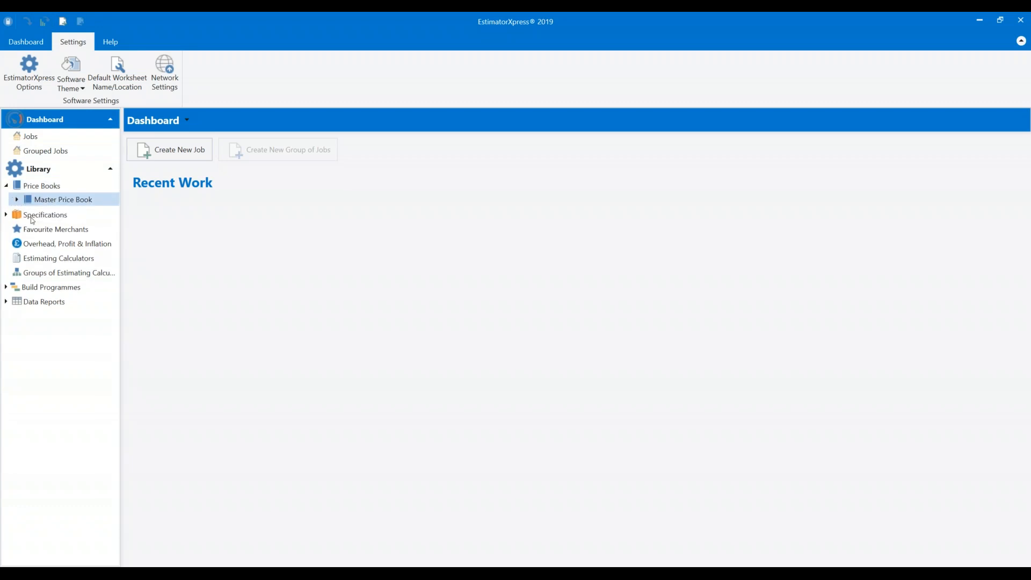
{"action": "double_click", "coordinate": [22, 199]}
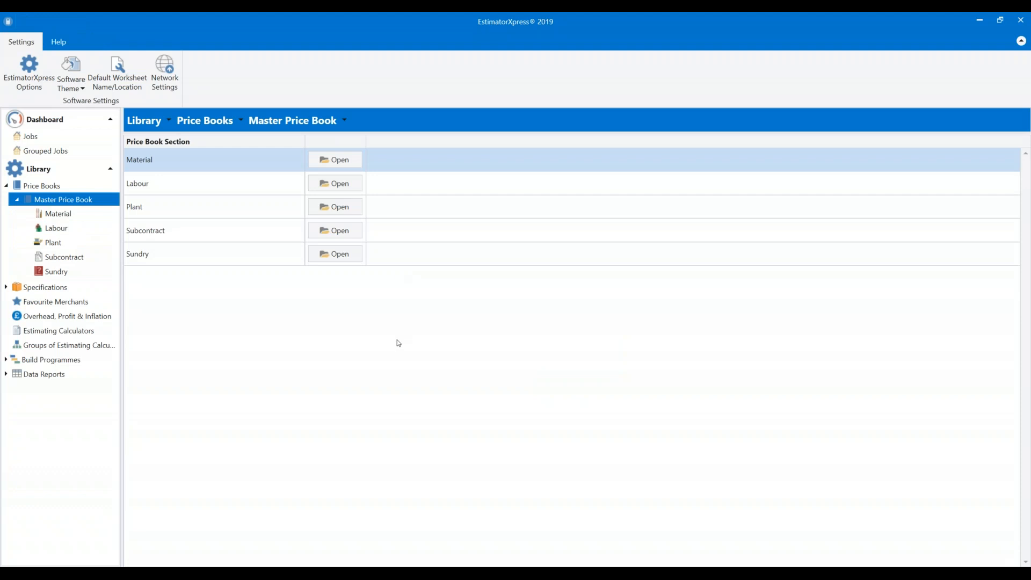
{"action": "left_click", "coordinate": [337, 164]}
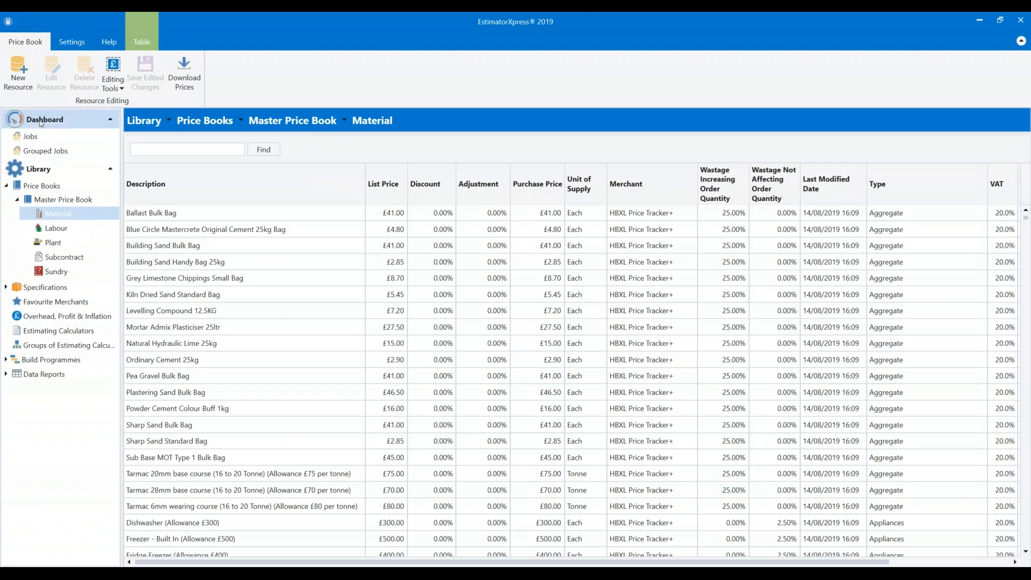
Import the .exjob file from Desktop > Webinar Job as the Hip Valley Roof Double Storey Extension job.
{"action": "left_click", "coordinate": [32, 137]}
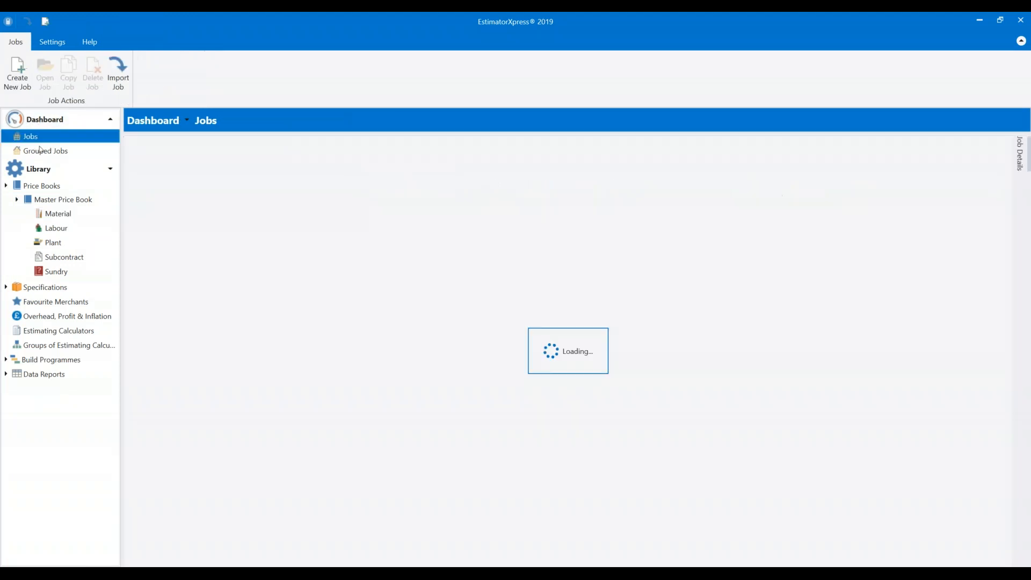
{"action": "left_click", "coordinate": [126, 85]}
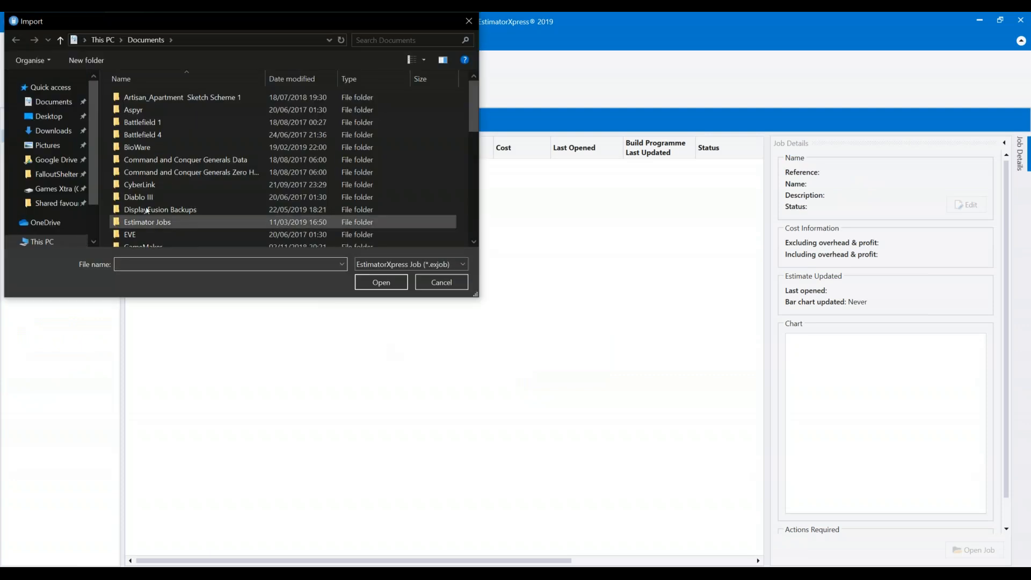
{"action": "left_click", "coordinate": [48, 116]}
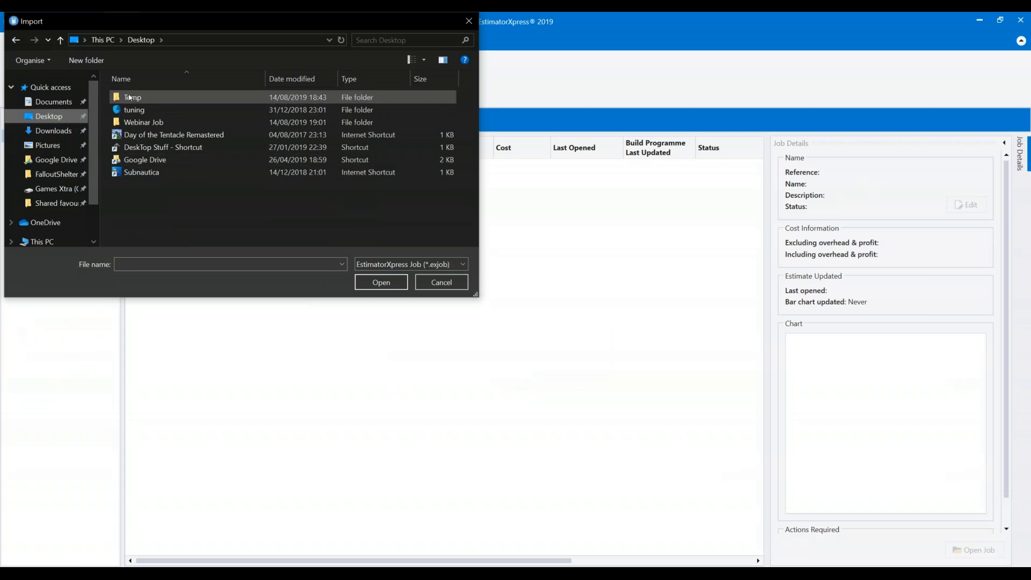
{"action": "double_click", "coordinate": [143, 122]}
{"action": "left_click", "coordinate": [177, 97]}
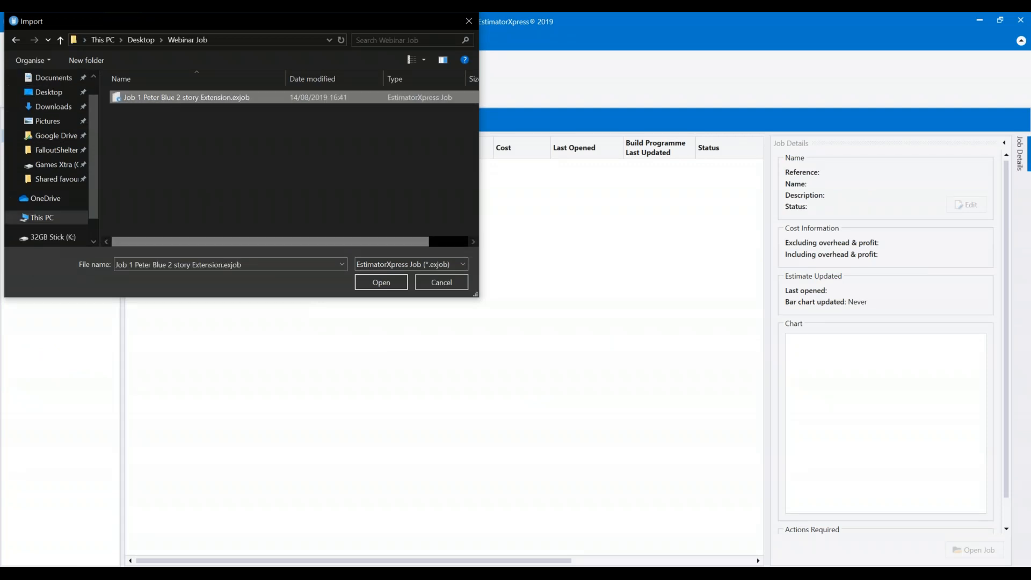
{"action": "left_click", "coordinate": [381, 283]}
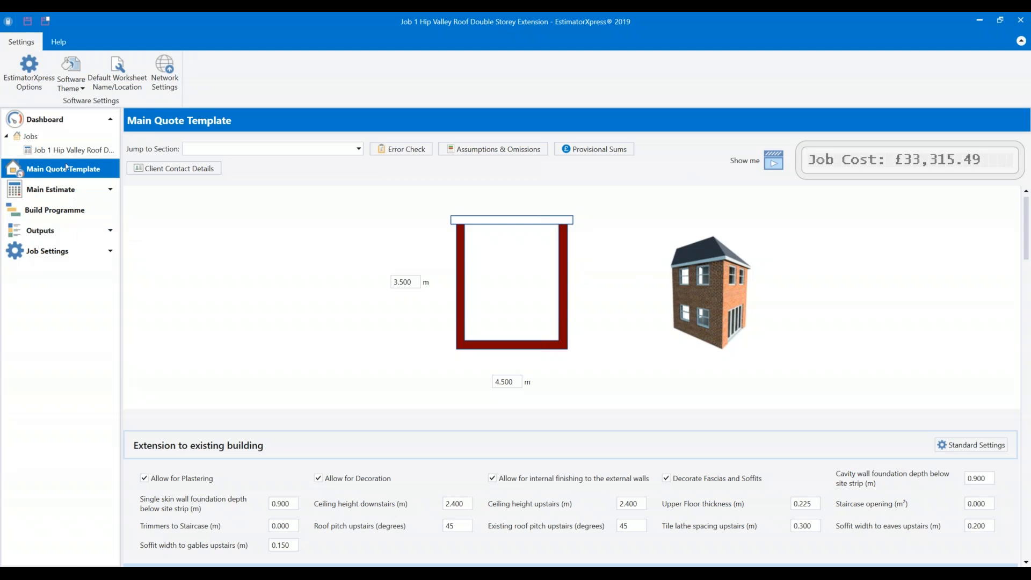
Expand the Rooms section further down the Main Quote Template.
{"action": "scroll", "coordinate": [349, 252], "scroll_direction": "down", "scroll_amount": 4}
{"action": "scroll", "coordinate": [357, 268], "scroll_direction": "down", "scroll_amount": 4}
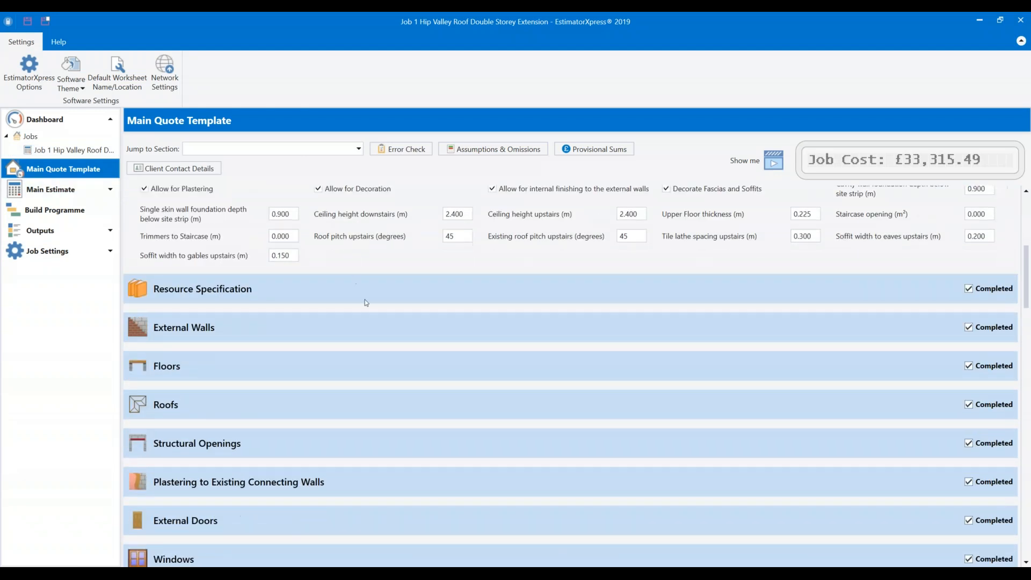
{"action": "scroll", "coordinate": [812, 338], "scroll_direction": "down", "scroll_amount": 3}
{"action": "scroll", "coordinate": [816, 427], "scroll_direction": "down", "scroll_amount": 5}
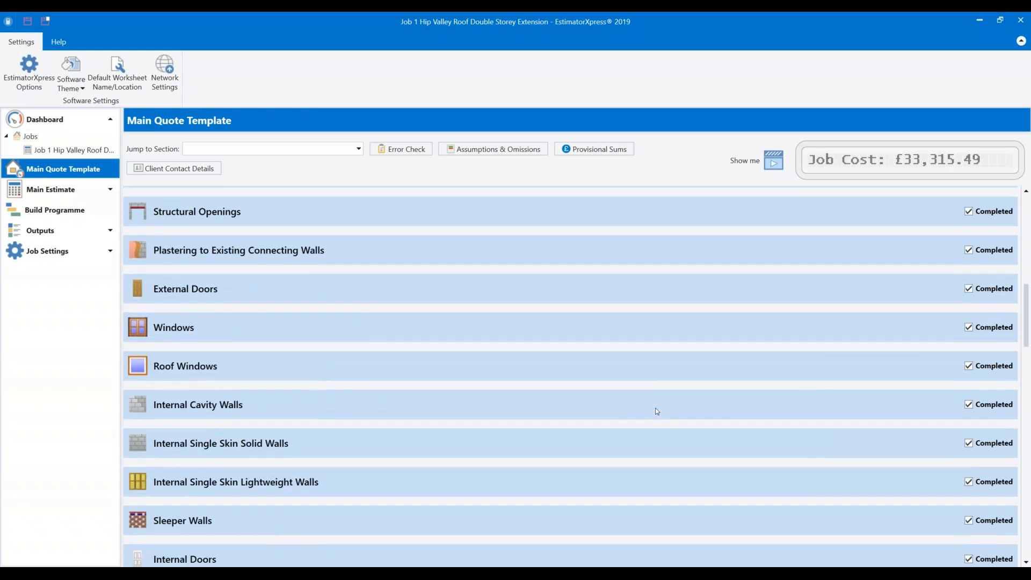
{"action": "scroll", "coordinate": [656, 407], "scroll_direction": "down", "scroll_amount": 3}
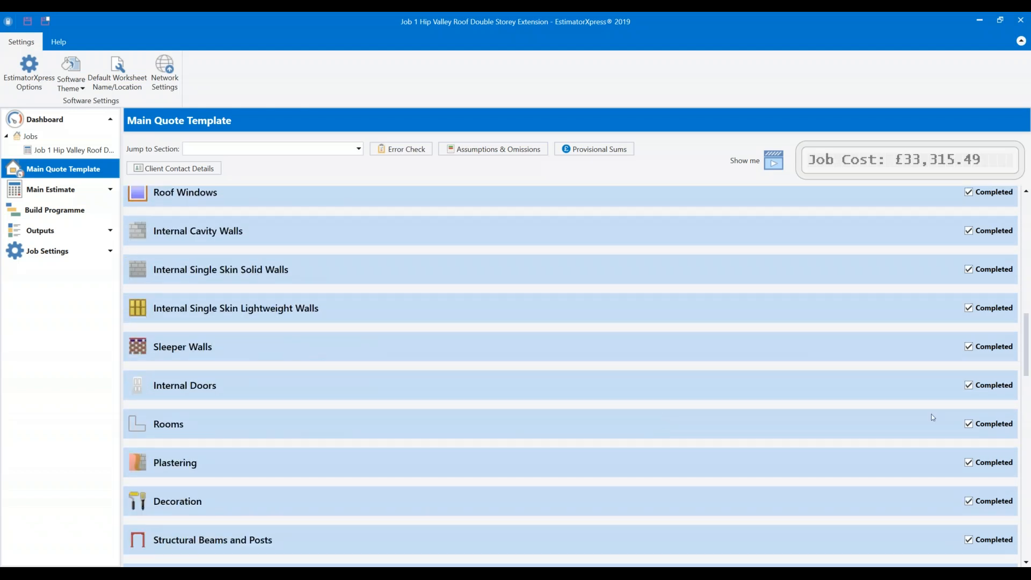
{"action": "left_click", "coordinate": [969, 423]}
Review the Bedroom's estimated items in the room editor, then close it.
{"action": "scroll", "coordinate": [683, 384], "scroll_direction": "down", "scroll_amount": 5}
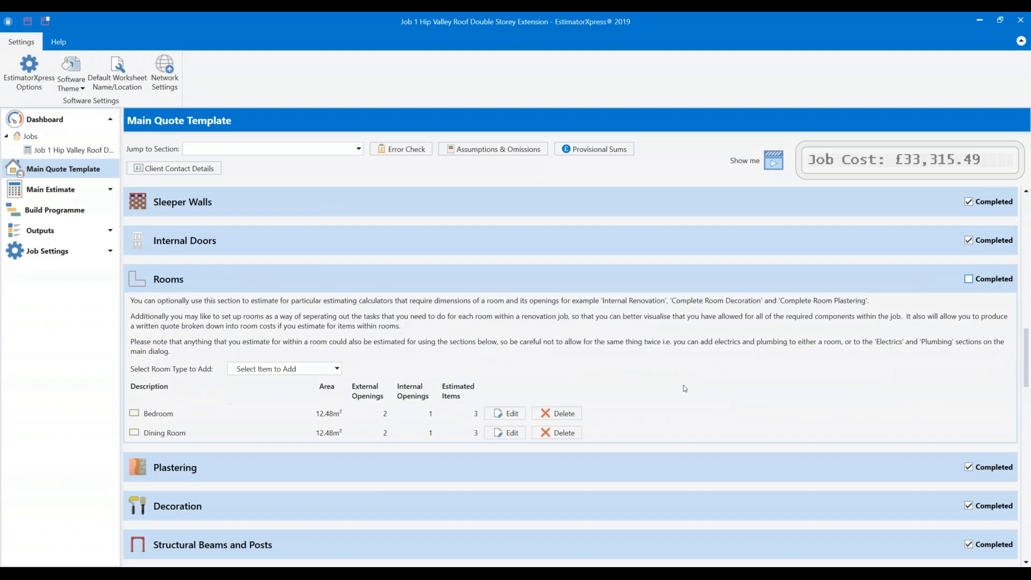
{"action": "left_click", "coordinate": [505, 413]}
{"action": "scroll", "coordinate": [476, 378], "scroll_direction": "down", "scroll_amount": 2}
{"action": "scroll", "coordinate": [475, 379], "scroll_direction": "down", "scroll_amount": 7}
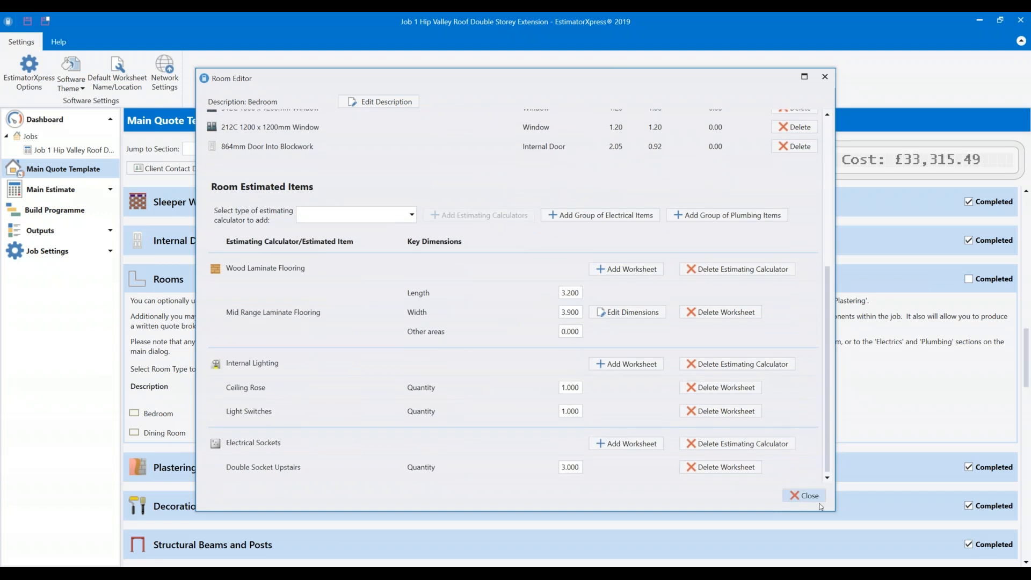
{"action": "left_click", "coordinate": [805, 495]}
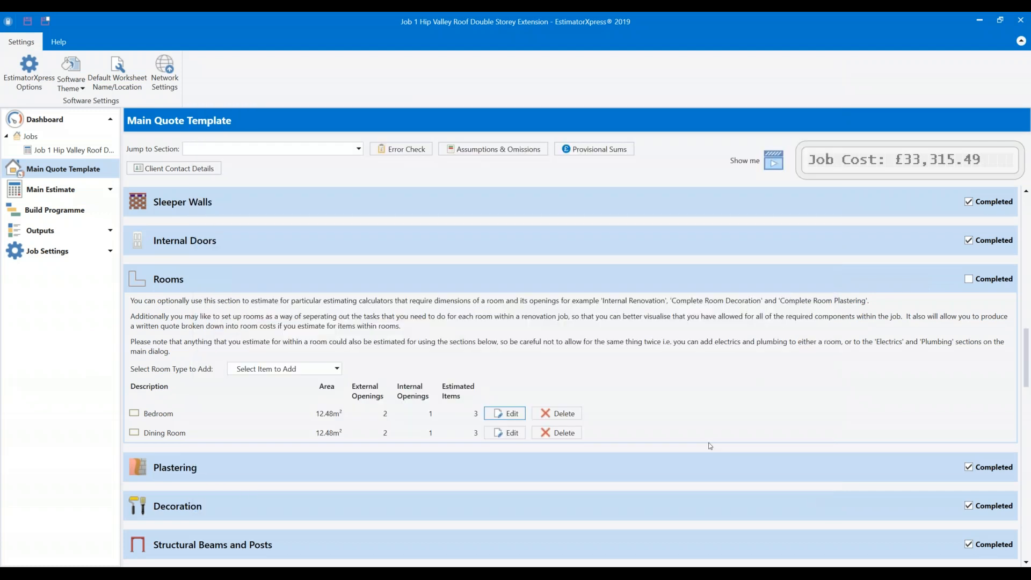
Show the Build Programme bar chart, keeping unused build phases, and expand Outputs.
{"action": "left_click", "coordinate": [52, 211]}
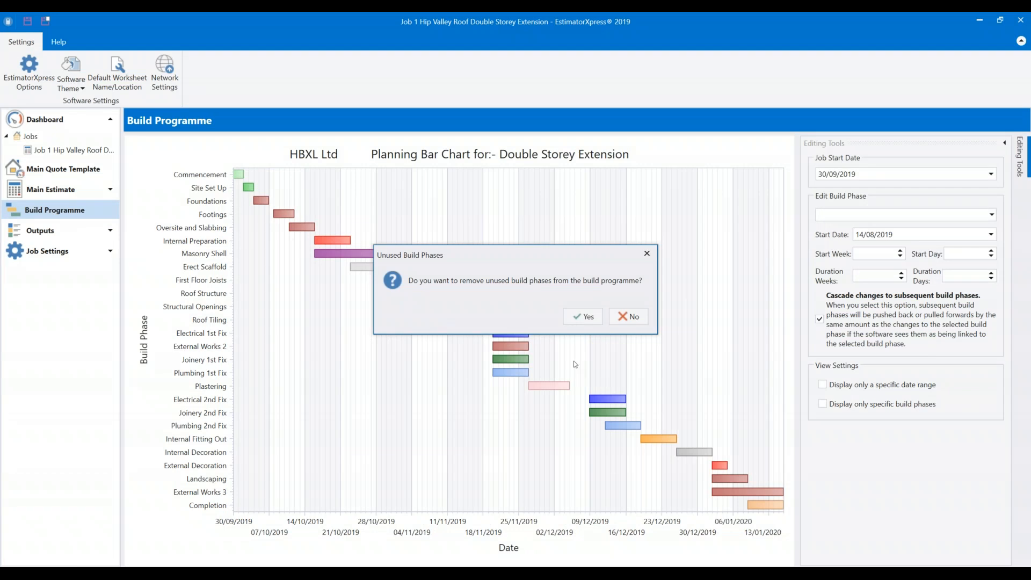
{"action": "left_click", "coordinate": [637, 320]}
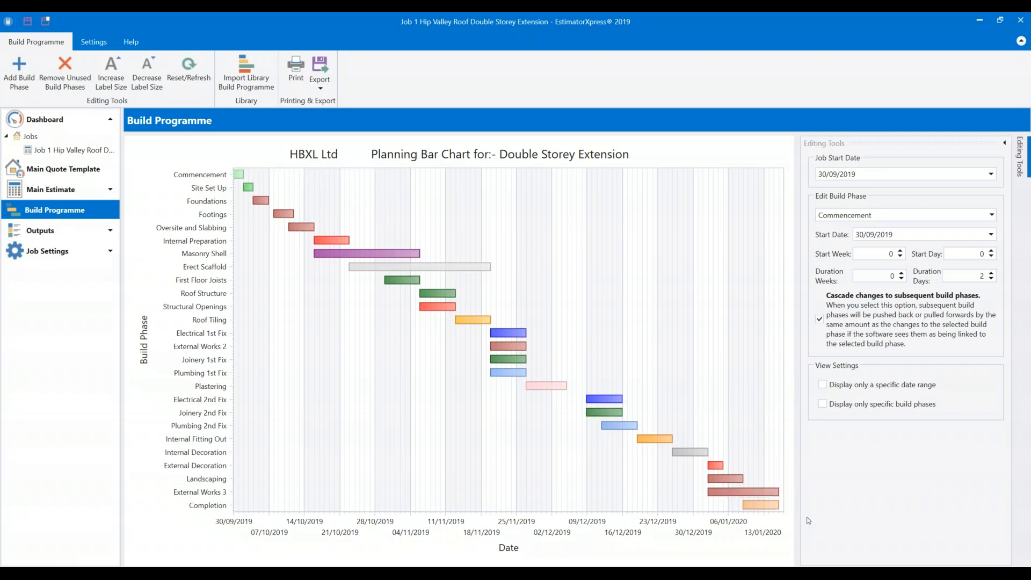
{"action": "left_click", "coordinate": [110, 231]}
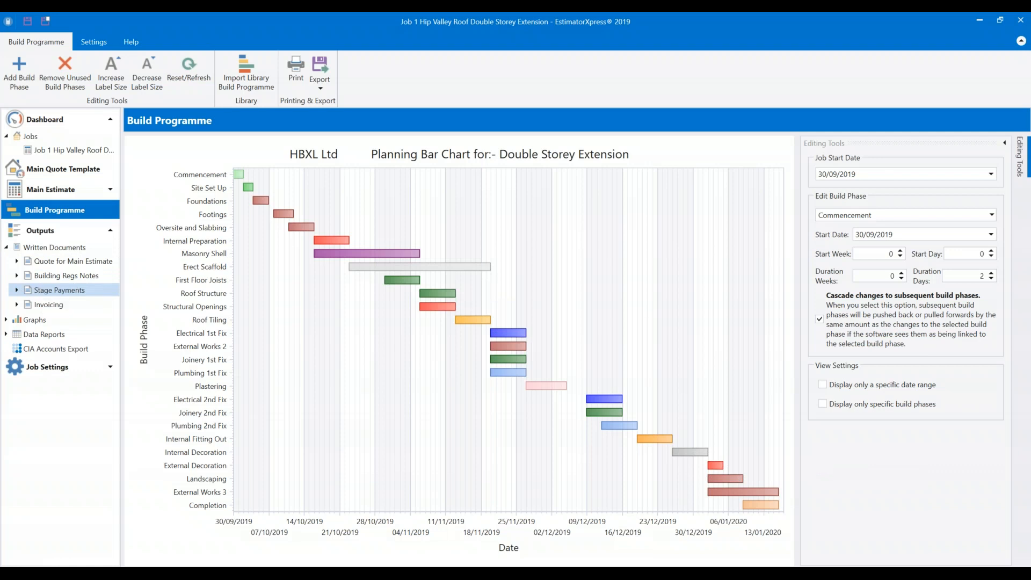
Preview the Stage Payments written document, hiding and then restoring the Settings panel.
{"action": "left_click", "coordinate": [44, 291]}
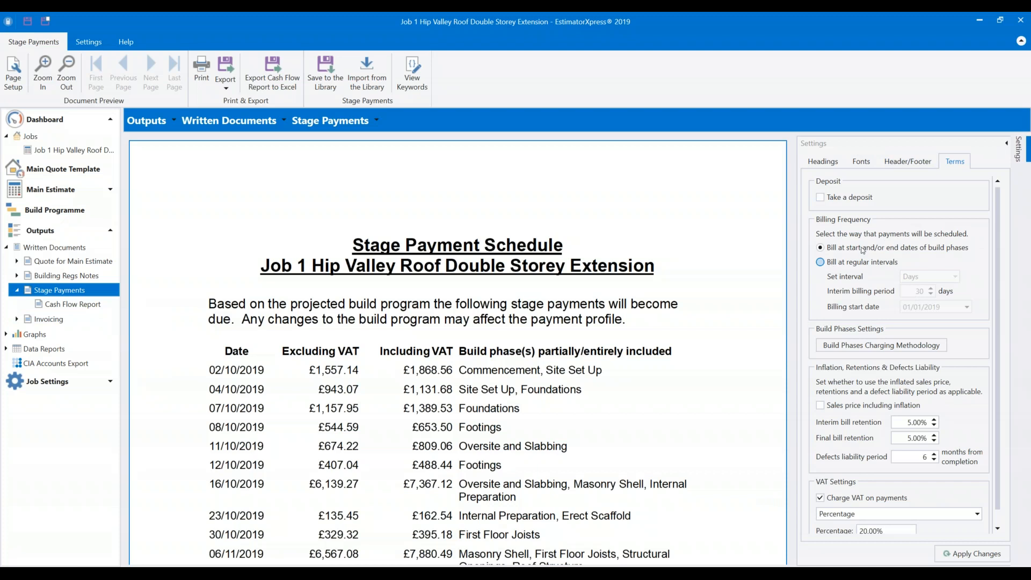
{"action": "left_click", "coordinate": [1007, 144]}
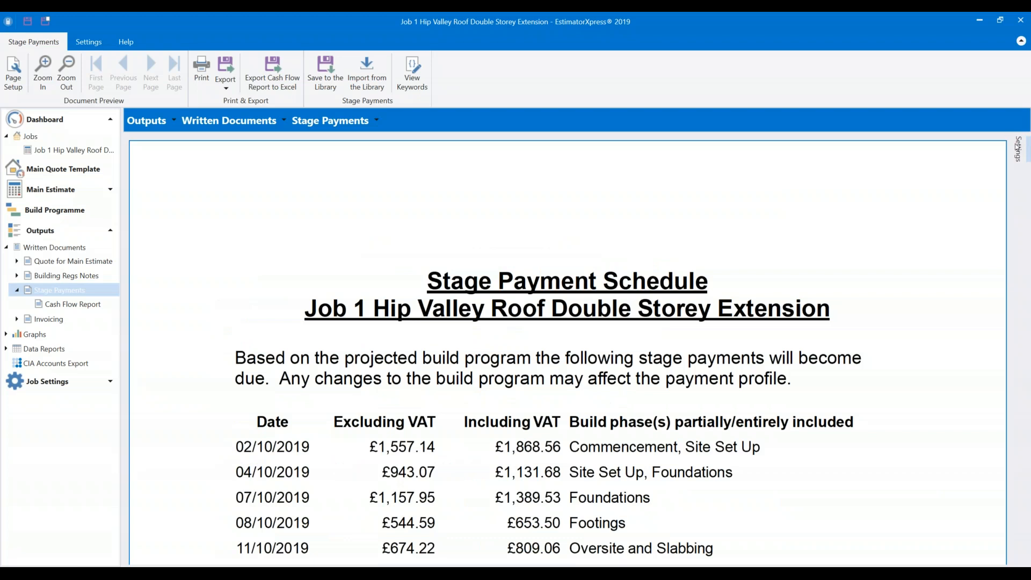
{"action": "left_click", "coordinate": [1017, 146]}
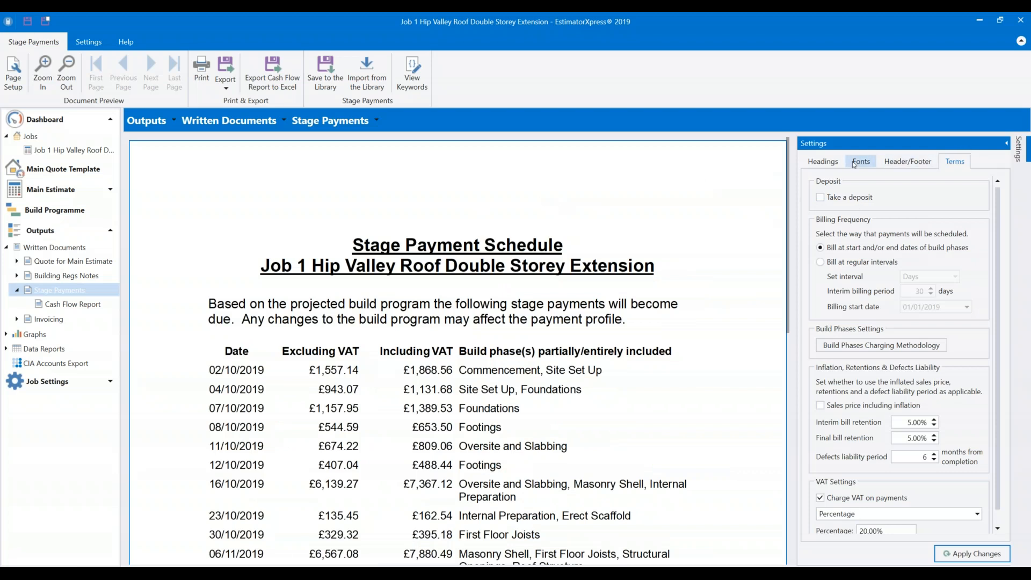
Replace {REFERENCE_NUMBER_AND_NAME} with {CLIENT_NAME} in the schedule title and apply it.
{"action": "left_click", "coordinate": [823, 165]}
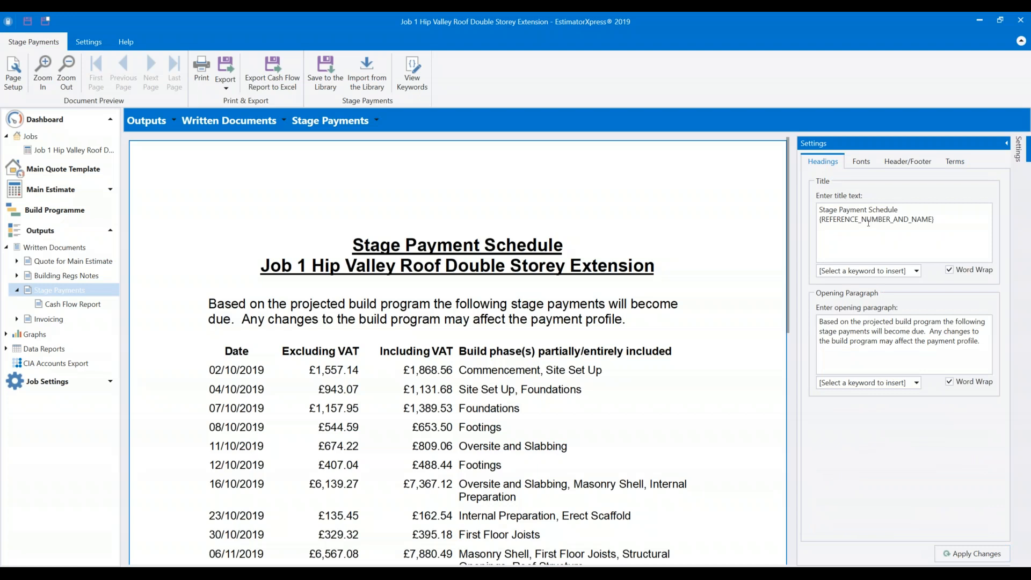
{"action": "left_click_drag", "start_coordinate": [934, 219], "coordinate": [818, 219]}
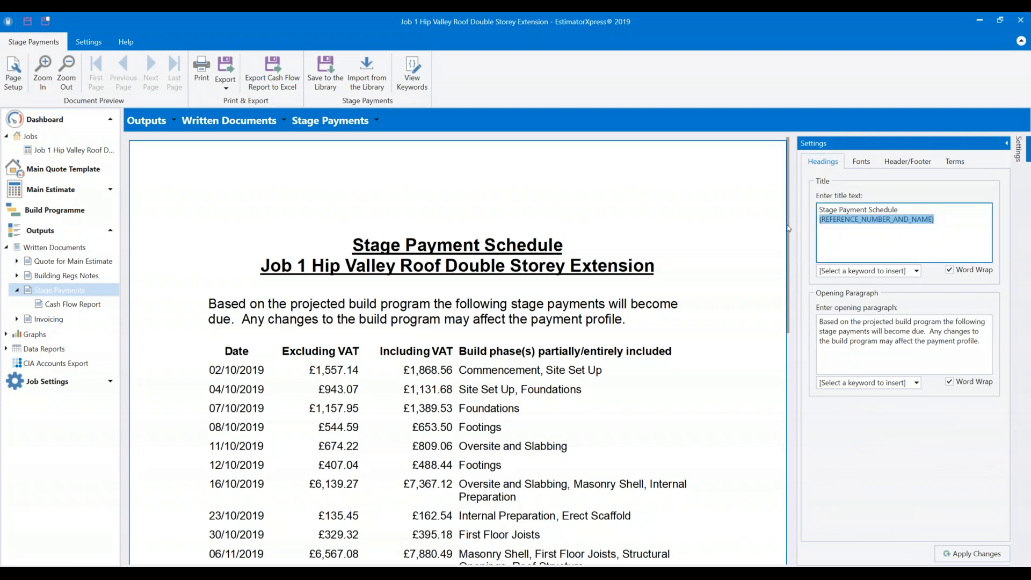
{"action": "left_click", "coordinate": [916, 271]}
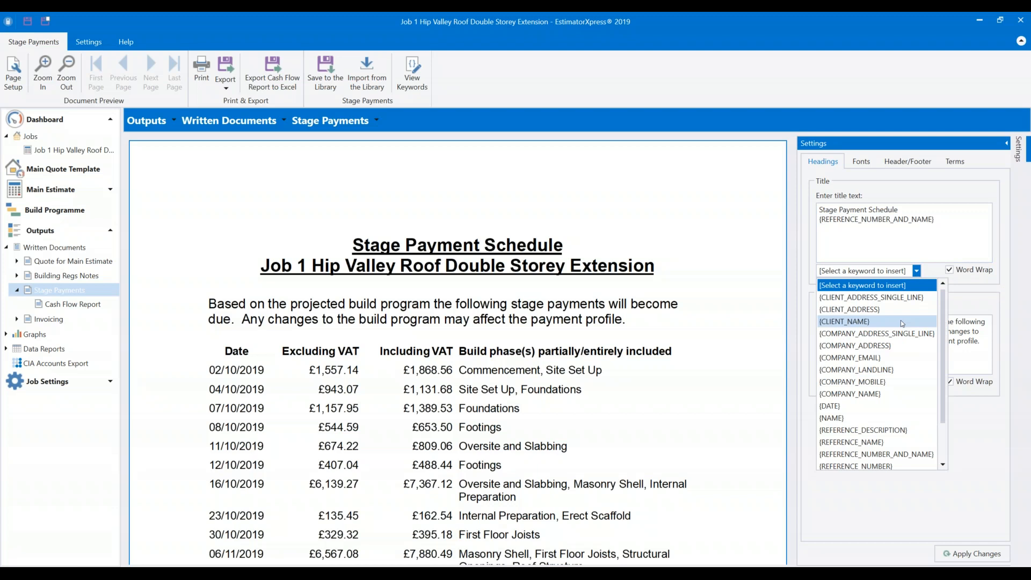
{"action": "left_click", "coordinate": [947, 225]}
{"action": "left_click_drag", "start_coordinate": [787, 212], "coordinate": [792, 220]}
{"action": "key", "text": "Delete"}
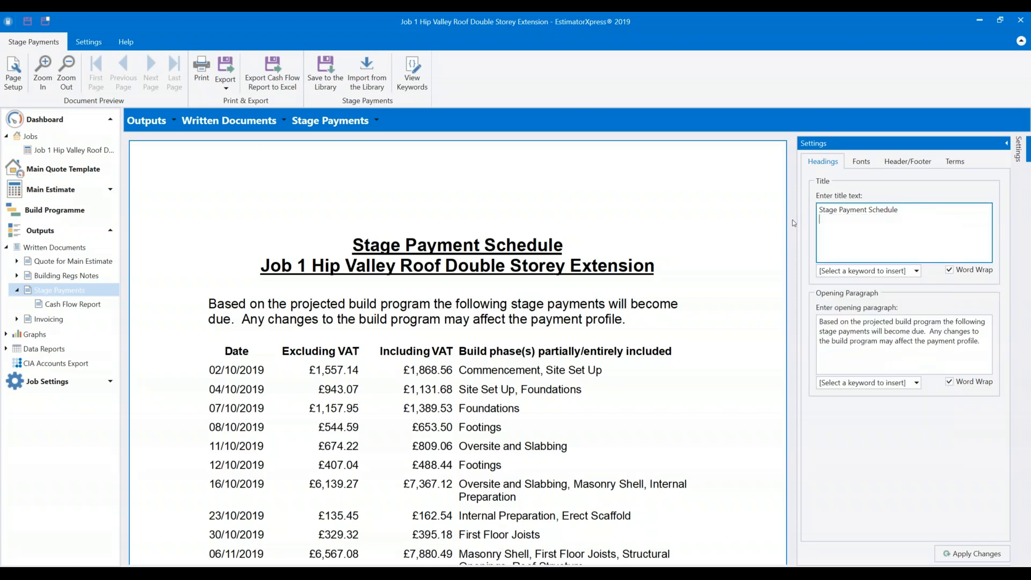
{"action": "left_click", "coordinate": [917, 270]}
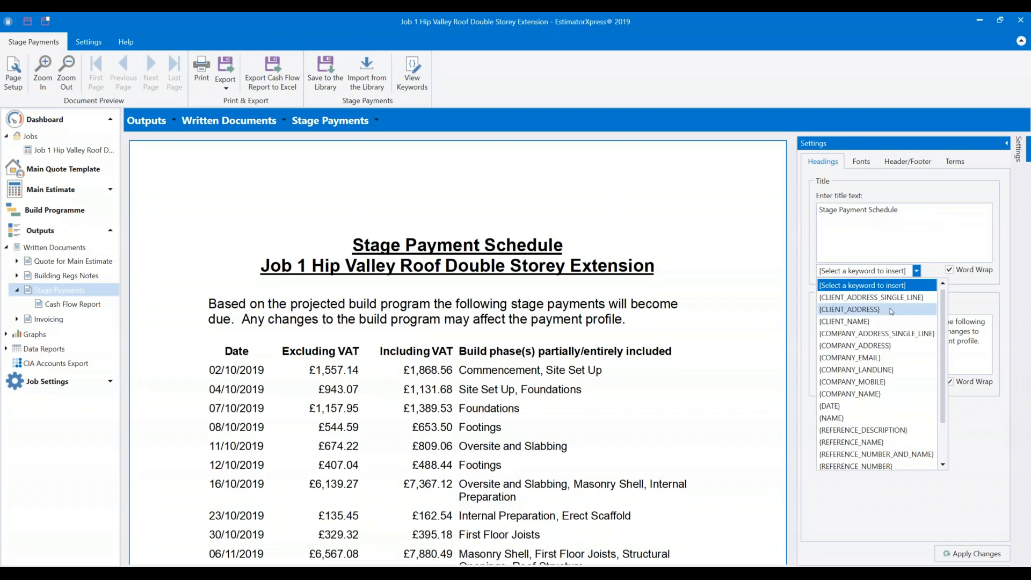
{"action": "left_click", "coordinate": [880, 321]}
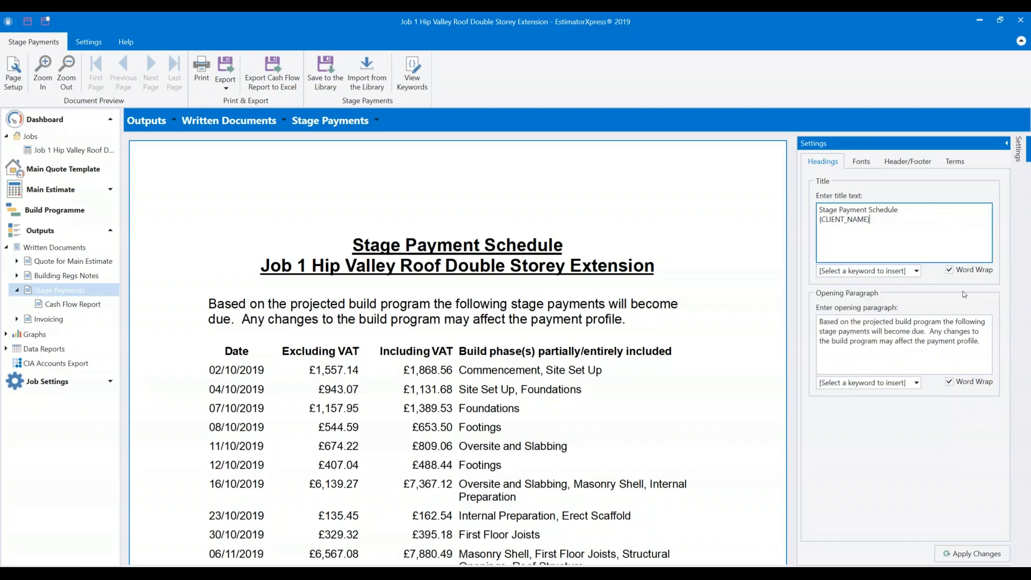
{"action": "left_click", "coordinate": [972, 553]}
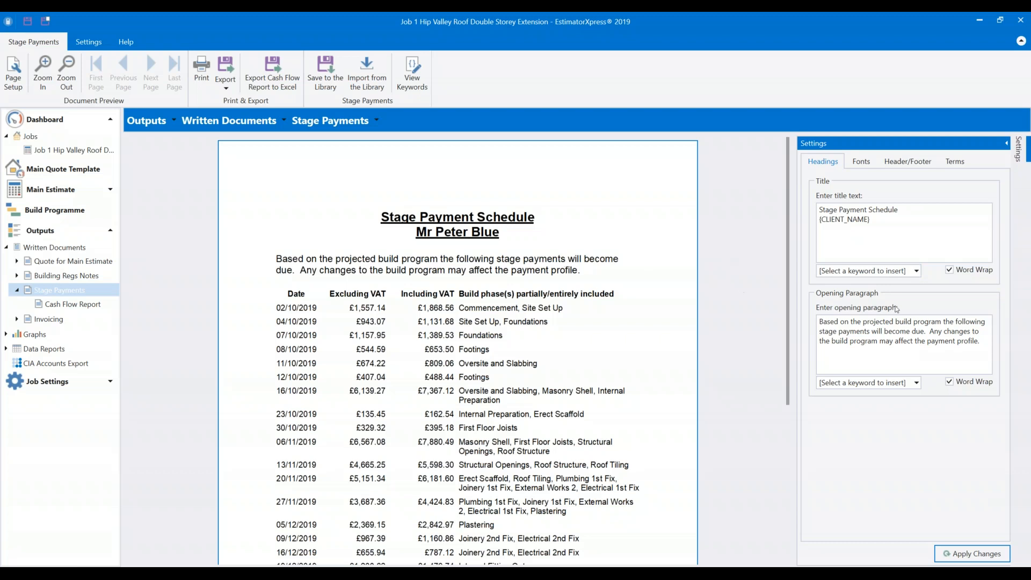
Put Date Created on the header's left side, apply it, then show the Terms settings.
{"action": "left_click", "coordinate": [862, 161]}
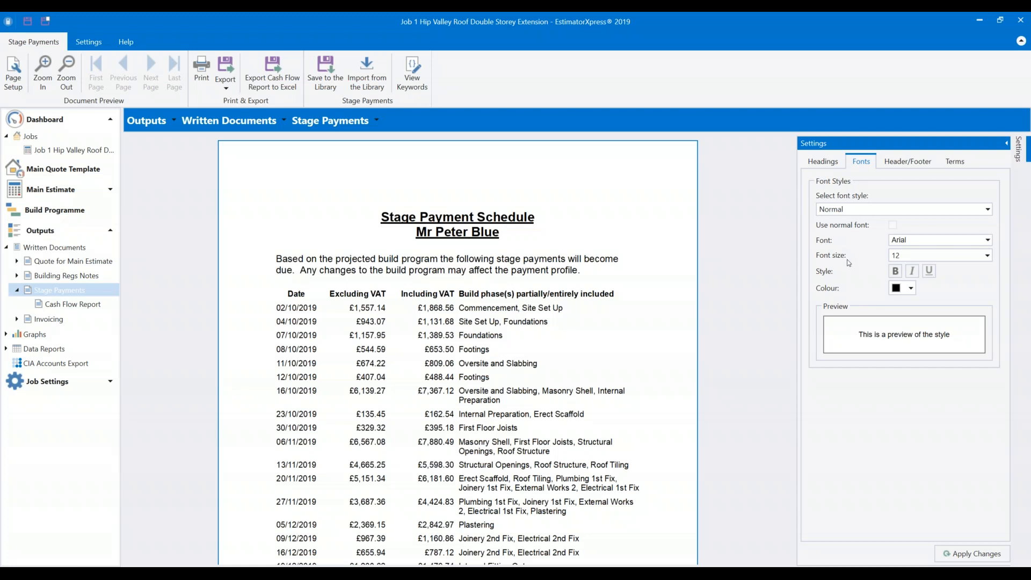
{"action": "left_click", "coordinate": [916, 163]}
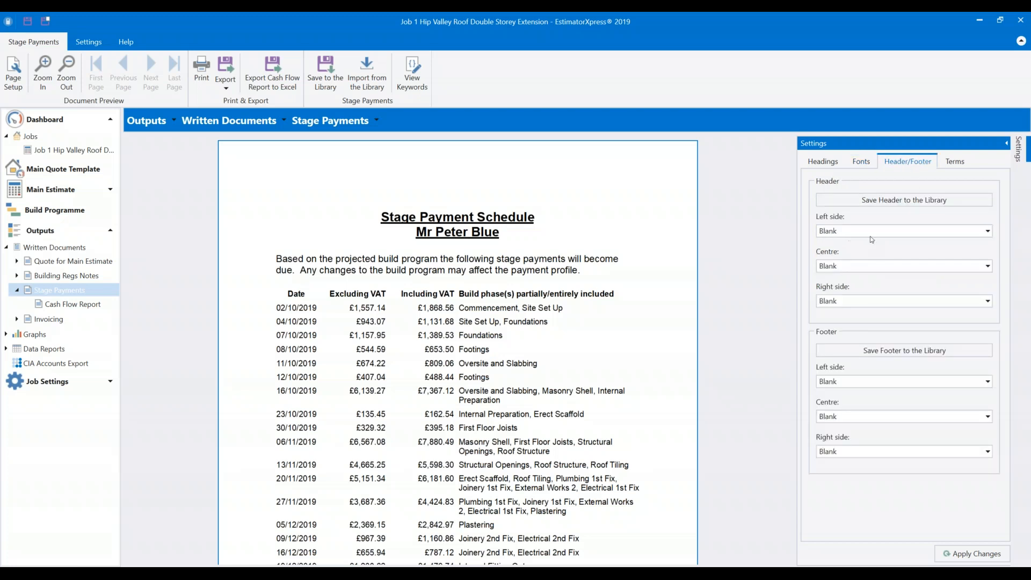
{"action": "left_click", "coordinate": [868, 265]}
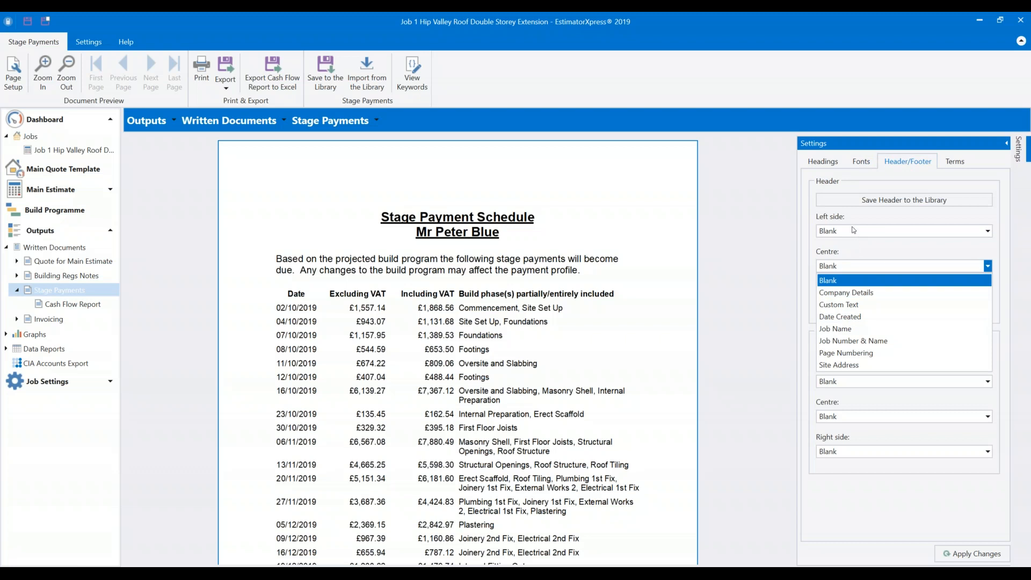
{"action": "left_click", "coordinate": [859, 233]}
{"action": "left_click", "coordinate": [859, 232]}
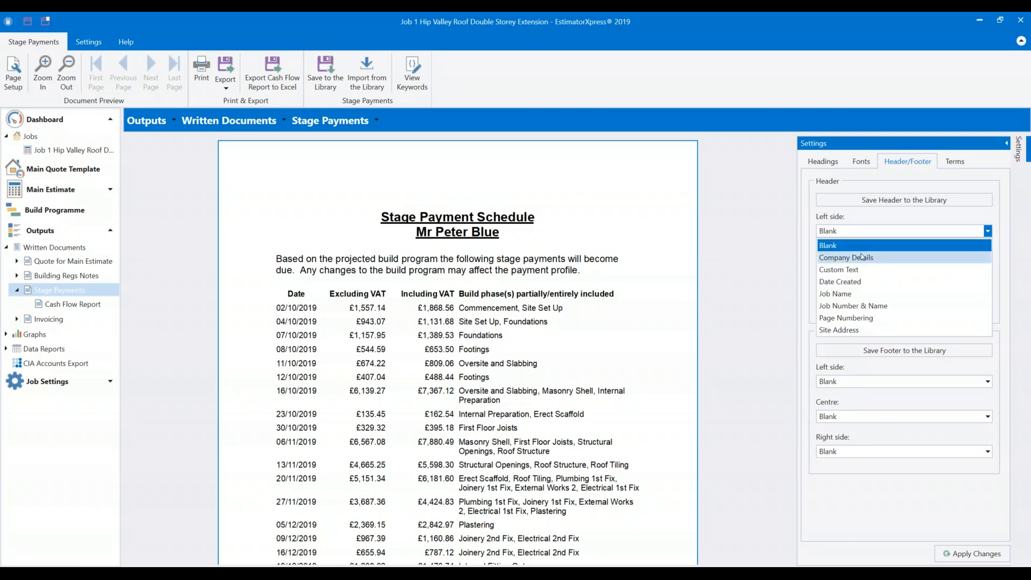
{"action": "left_click", "coordinate": [856, 281]}
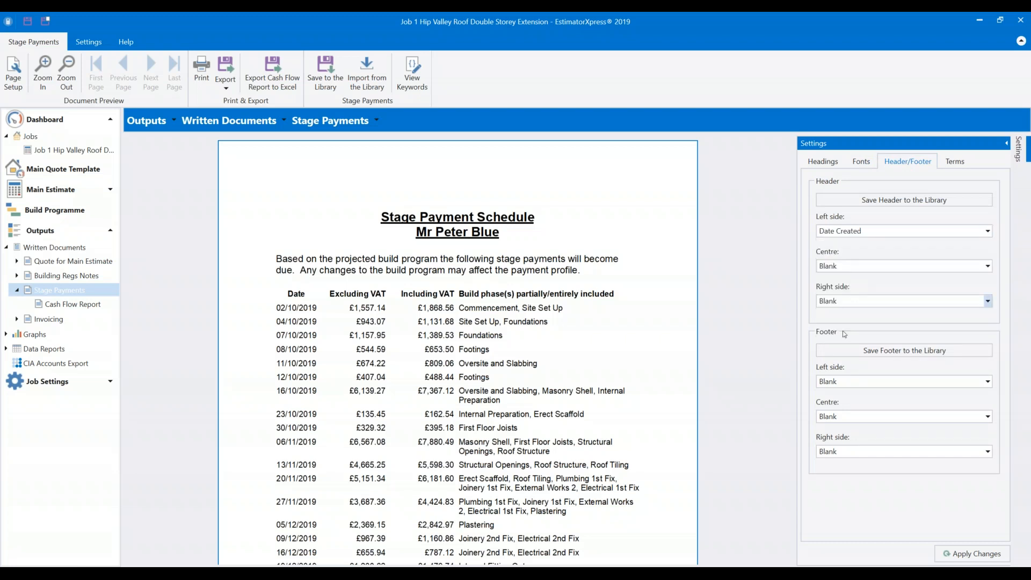
{"action": "left_click", "coordinate": [967, 557]}
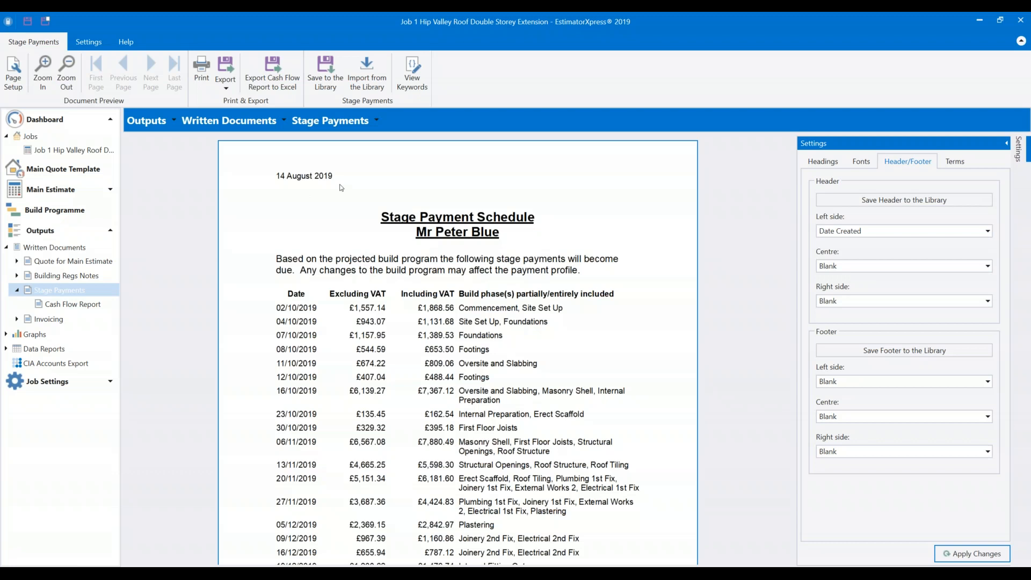
{"action": "left_click", "coordinate": [959, 163]}
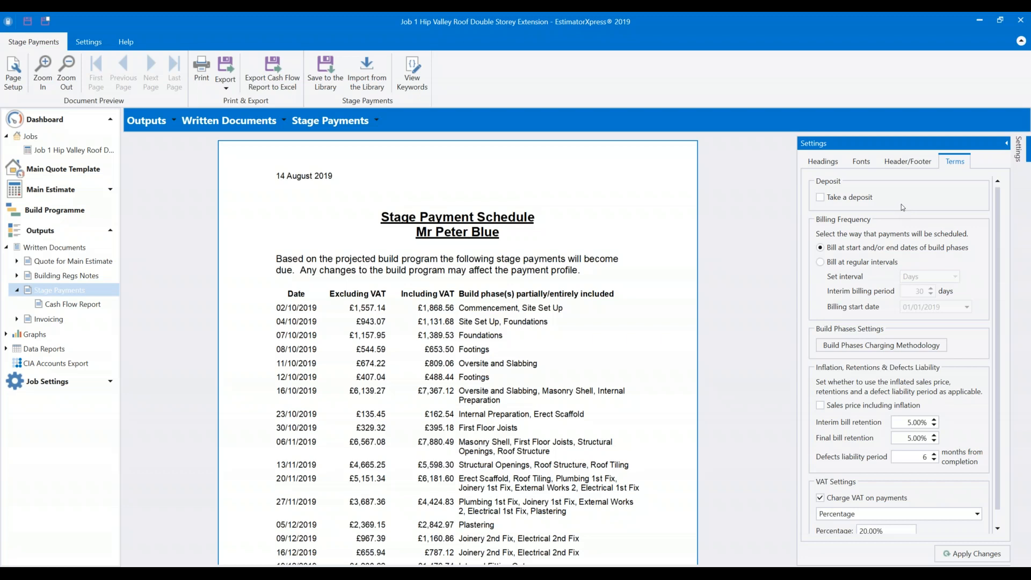
Enable Take a deposit with deposit date 26/08/2019, leaving the amount at 5.00%.
{"action": "left_click", "coordinate": [820, 198]}
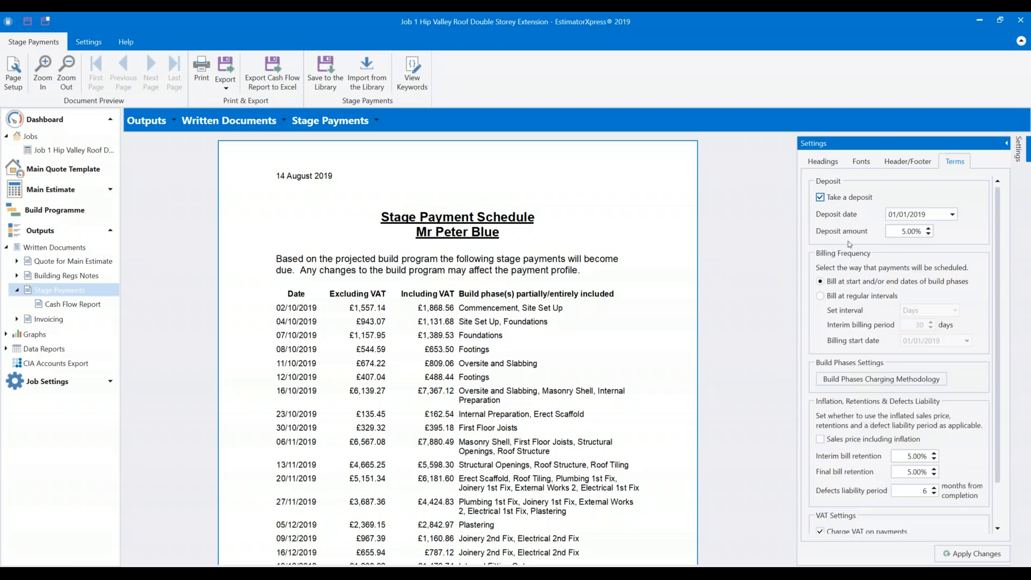
{"action": "left_click", "coordinate": [953, 216]}
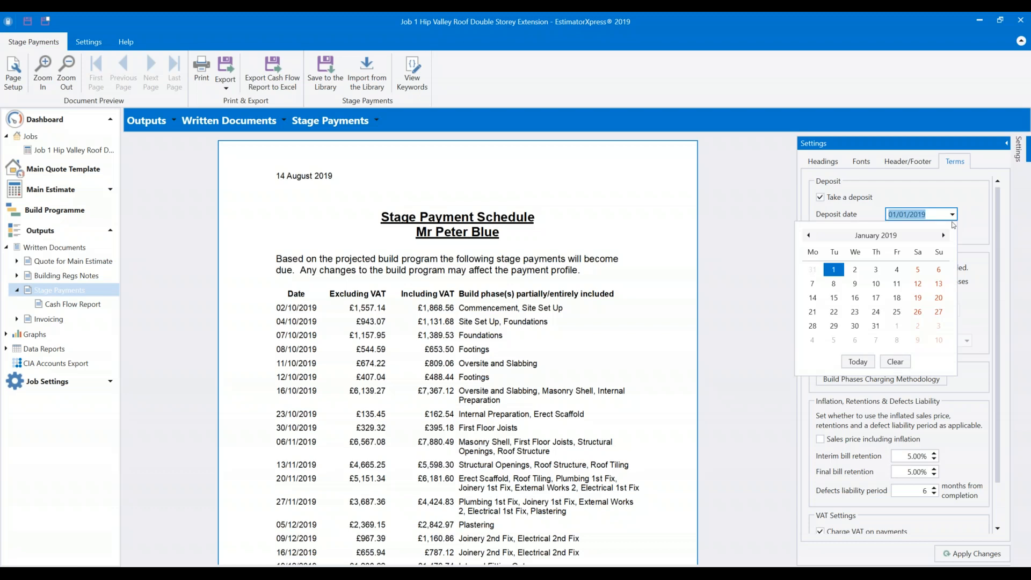
{"action": "left_click", "coordinate": [943, 235]}
{"action": "left_click", "coordinate": [943, 236]}
{"action": "left_click", "coordinate": [943, 236]}
{"action": "left_click", "coordinate": [943, 235]}
{"action": "left_click", "coordinate": [943, 235]}
{"action": "left_click", "coordinate": [943, 235]}
{"action": "left_click", "coordinate": [943, 235]}
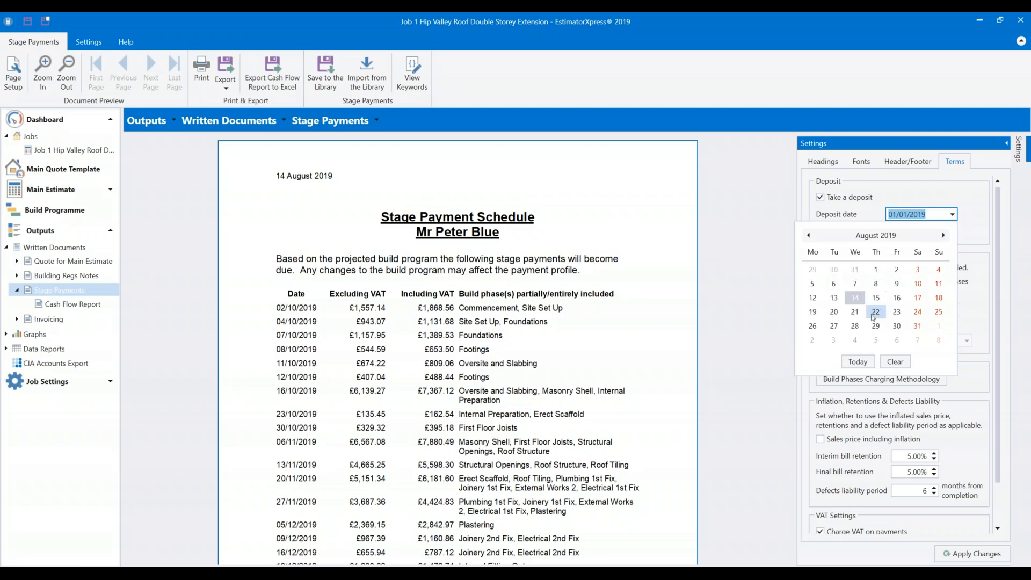
{"action": "left_click", "coordinate": [833, 313]}
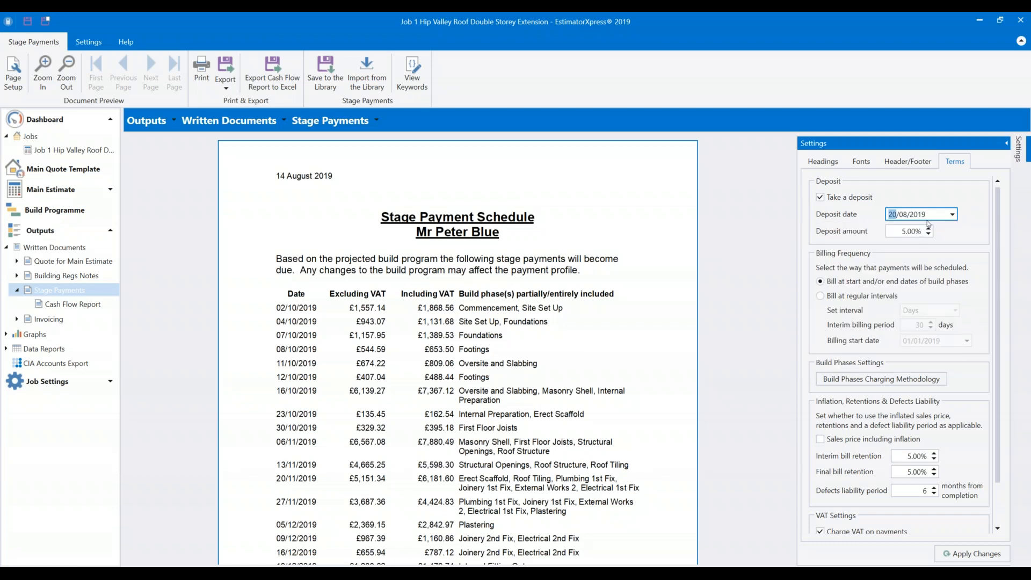
{"action": "left_click", "coordinate": [952, 215]}
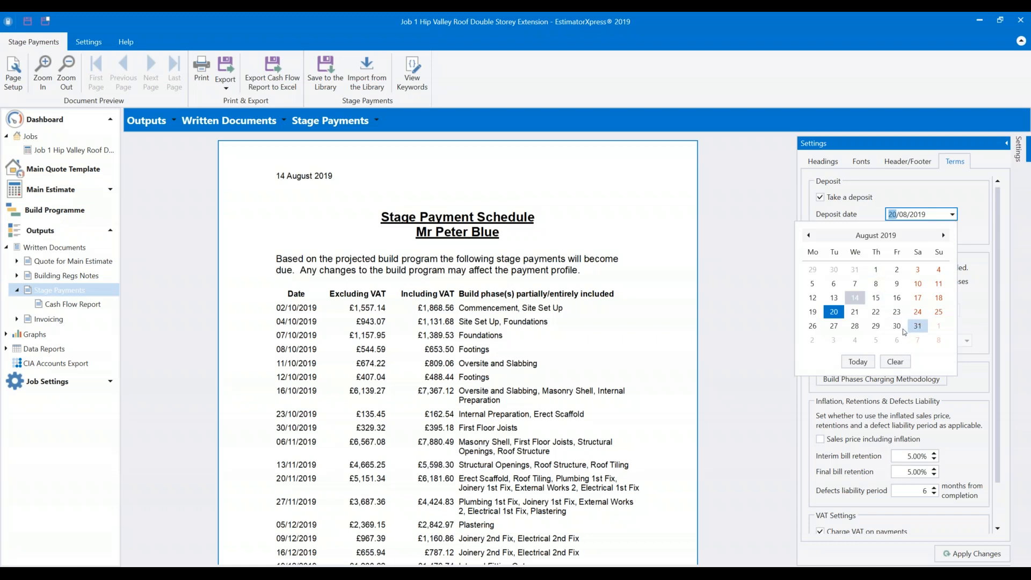
{"action": "left_click", "coordinate": [812, 326]}
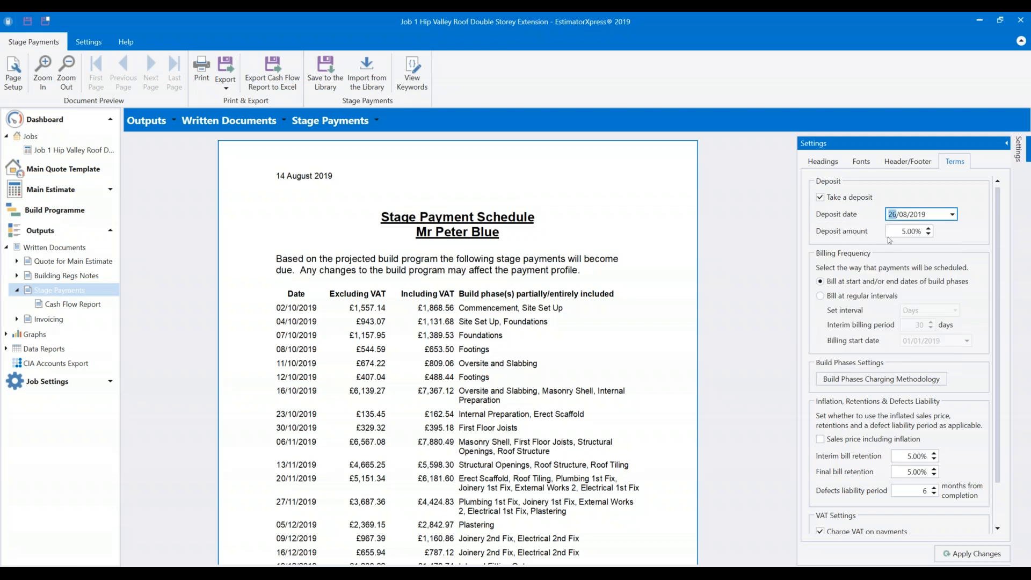
{"action": "left_click", "coordinate": [907, 232]}
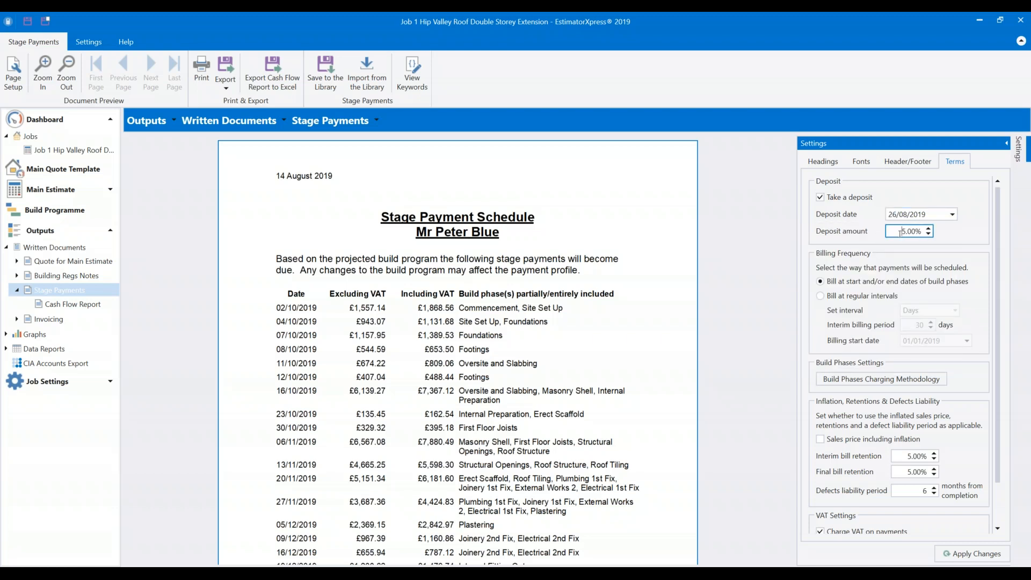
{"action": "left_click", "coordinate": [956, 238]}
Bill Commencement, Site Set Up and Foundations on completion of Oversite and Slabbing.
{"action": "left_click", "coordinate": [845, 381]}
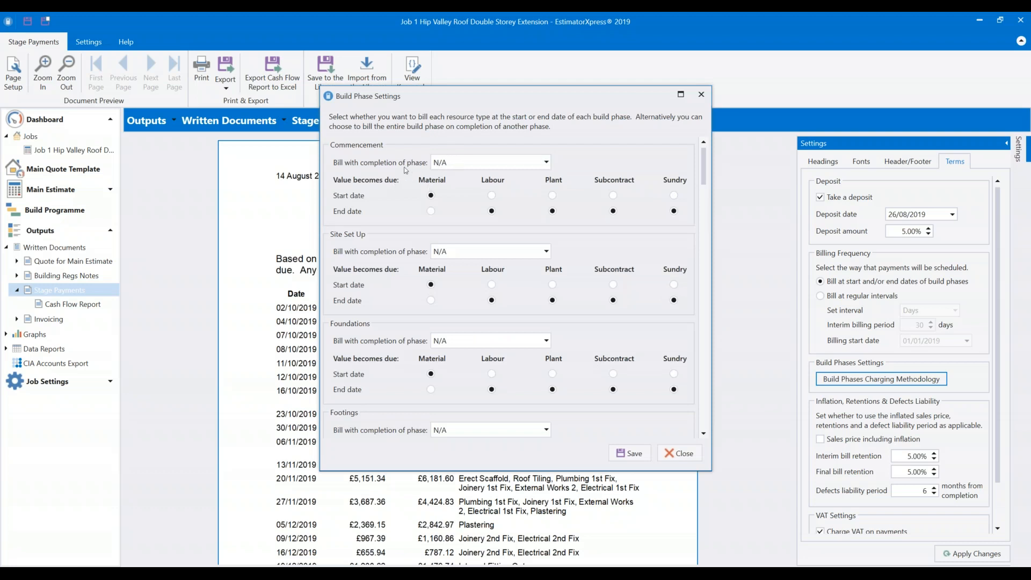
{"action": "left_click", "coordinate": [448, 163]}
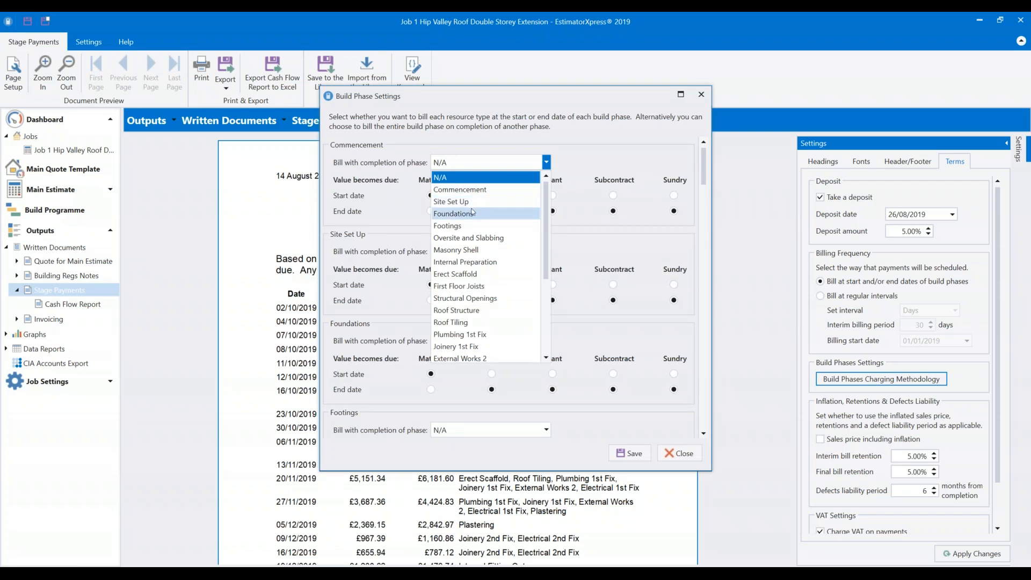
{"action": "left_click", "coordinate": [459, 239]}
{"action": "left_click", "coordinate": [472, 251]}
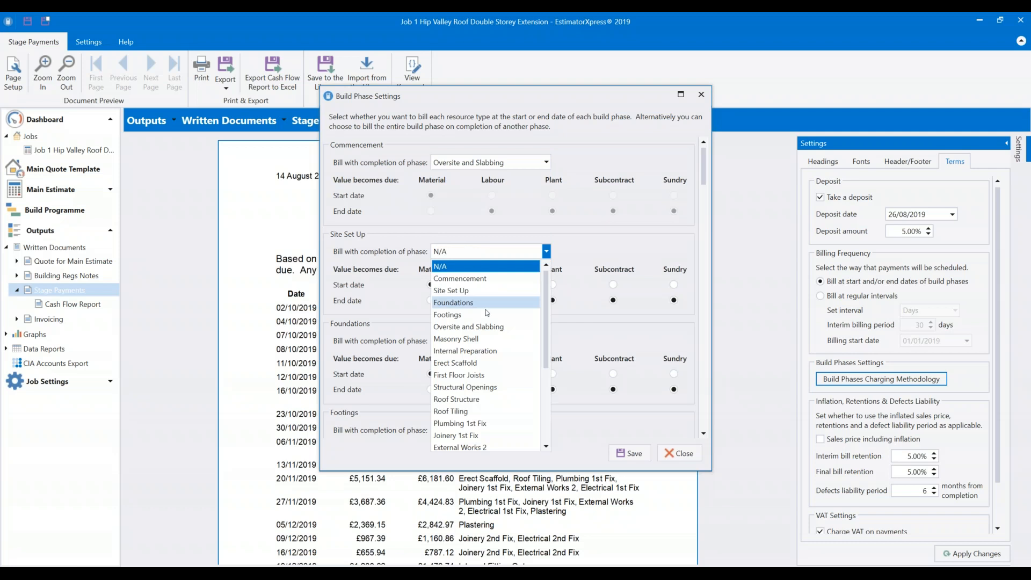
{"action": "left_click", "coordinate": [485, 325]}
{"action": "left_click", "coordinate": [481, 344]}
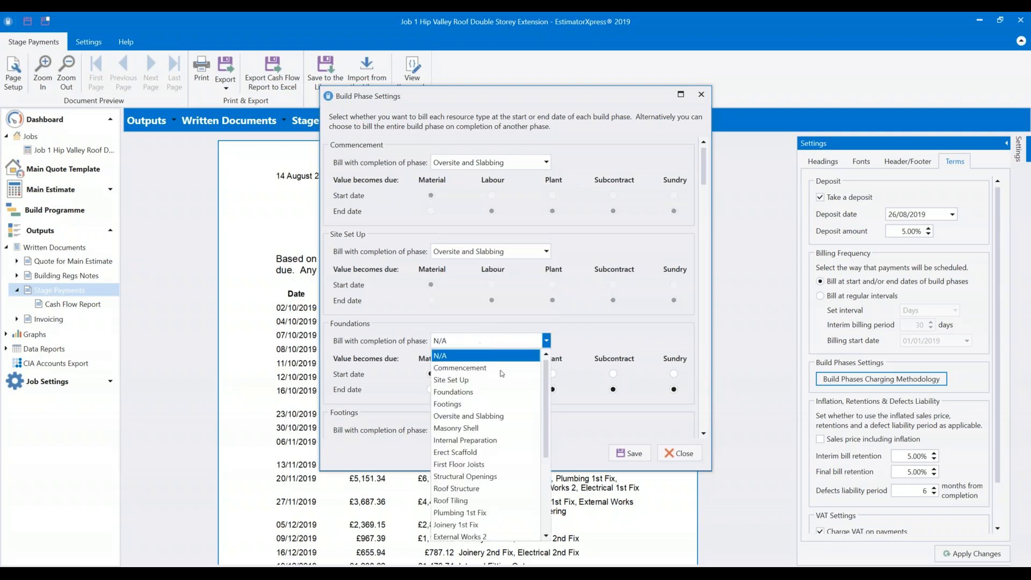
{"action": "left_click", "coordinate": [493, 416]}
Bill Footings on Oversite and Slabbing completion too, save, and apply to the schedule.
{"action": "scroll", "coordinate": [495, 371], "scroll_direction": "down", "scroll_amount": 2}
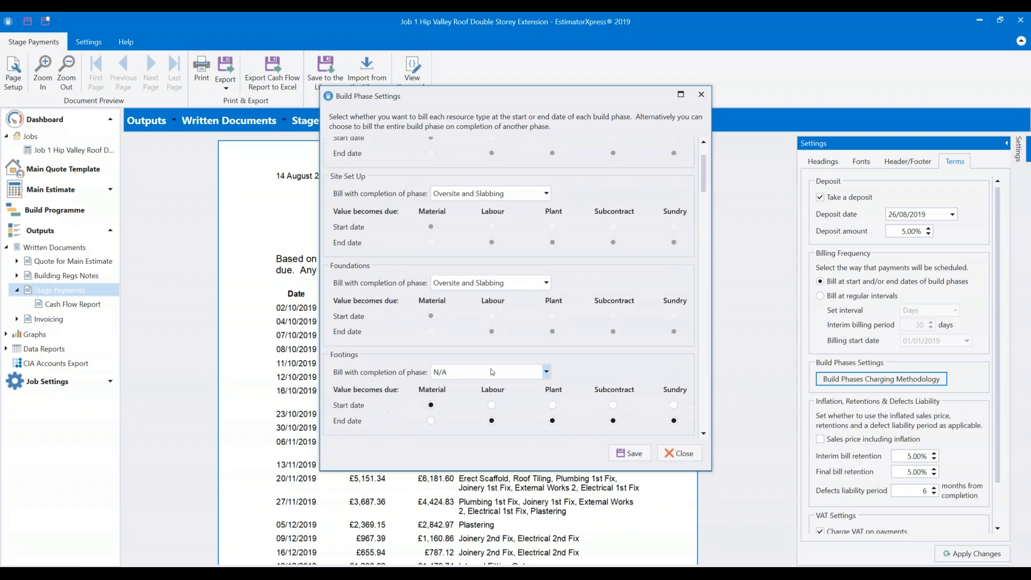
{"action": "left_click", "coordinate": [495, 372]}
{"action": "left_click", "coordinate": [507, 446]}
{"action": "scroll", "coordinate": [494, 352], "scroll_direction": "down", "scroll_amount": 4}
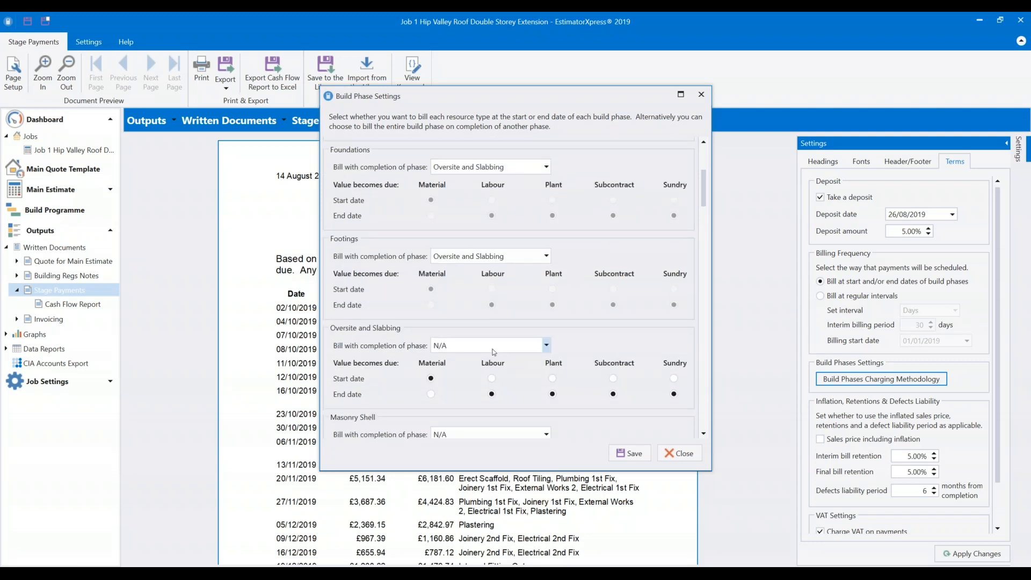
{"action": "left_click", "coordinate": [636, 452]}
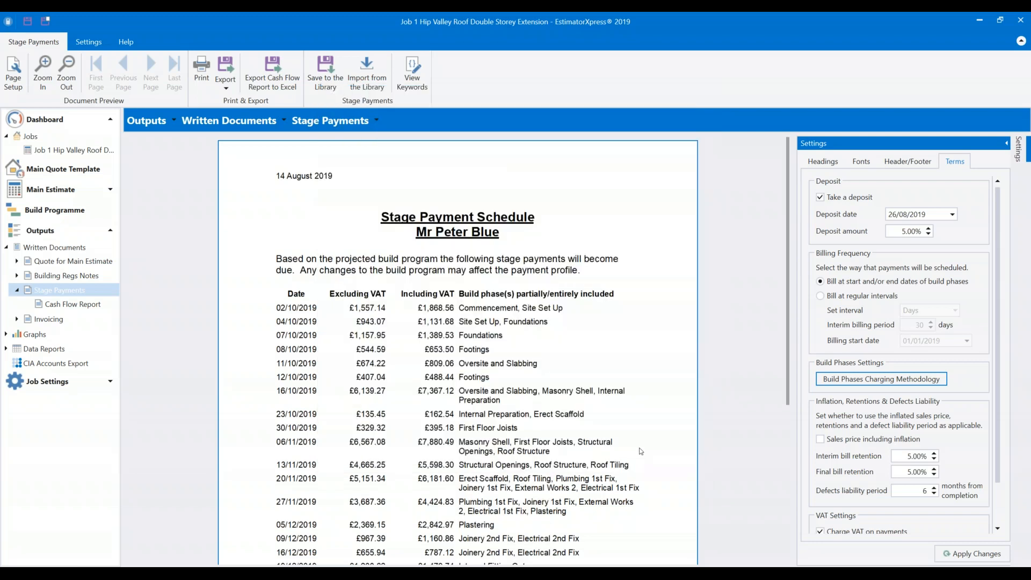
{"action": "left_click", "coordinate": [972, 553]}
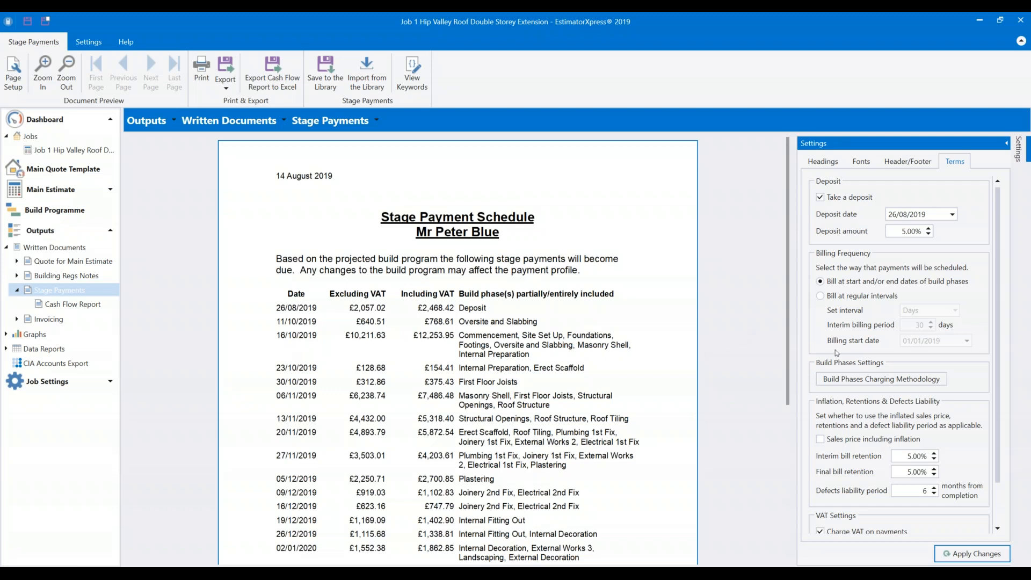
Reset Commencement and Site Set Up completion-phase billing back to N/A.
{"action": "left_click", "coordinate": [852, 378]}
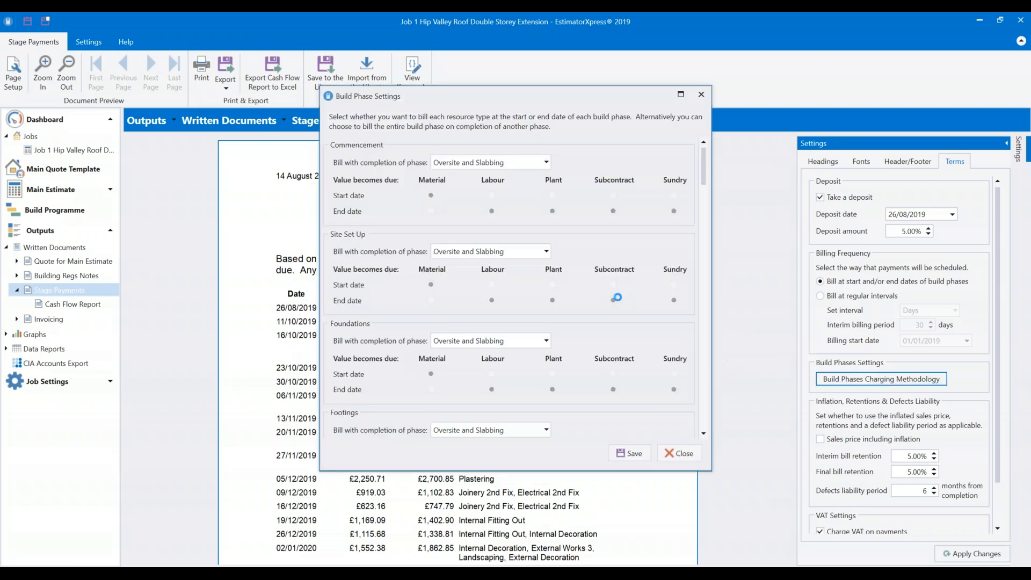
{"action": "left_click", "coordinate": [514, 167]}
{"action": "left_click", "coordinate": [514, 166]}
{"action": "left_click", "coordinate": [514, 166]}
{"action": "scroll", "coordinate": [502, 208], "scroll_direction": "up", "scroll_amount": 2}
{"action": "left_click", "coordinate": [468, 180]}
{"action": "left_click", "coordinate": [486, 251]}
{"action": "scroll", "coordinate": [480, 268], "scroll_direction": "up", "scroll_amount": 2}
{"action": "left_click", "coordinate": [479, 265]}
Reset Foundations and Footings to N/A, save, and apply to regenerate the schedule.
{"action": "left_click", "coordinate": [480, 341]}
{"action": "scroll", "coordinate": [483, 387], "scroll_direction": "up", "scroll_amount": 2}
{"action": "left_click", "coordinate": [483, 356]}
{"action": "scroll", "coordinate": [504, 400], "scroll_direction": "down", "scroll_amount": 2}
{"action": "left_click", "coordinate": [504, 371]}
{"action": "scroll", "coordinate": [506, 397], "scroll_direction": "up", "scroll_amount": 1}
{"action": "left_click", "coordinate": [505, 387]}
{"action": "scroll", "coordinate": [505, 387], "scroll_direction": "down", "scroll_amount": 2}
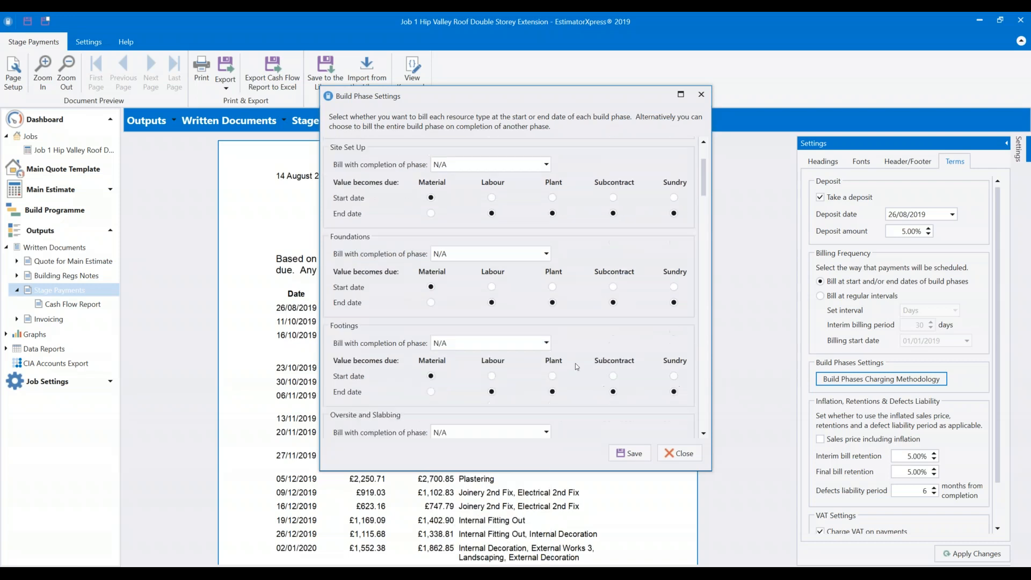
{"action": "left_click", "coordinate": [630, 452]}
{"action": "left_click", "coordinate": [971, 553]}
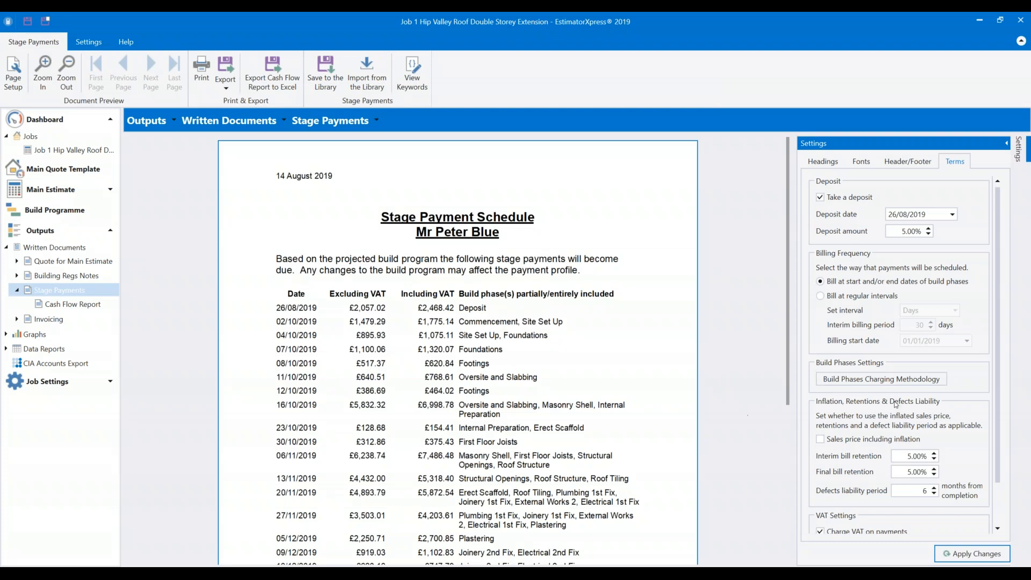
{"action": "left_click", "coordinate": [883, 380]}
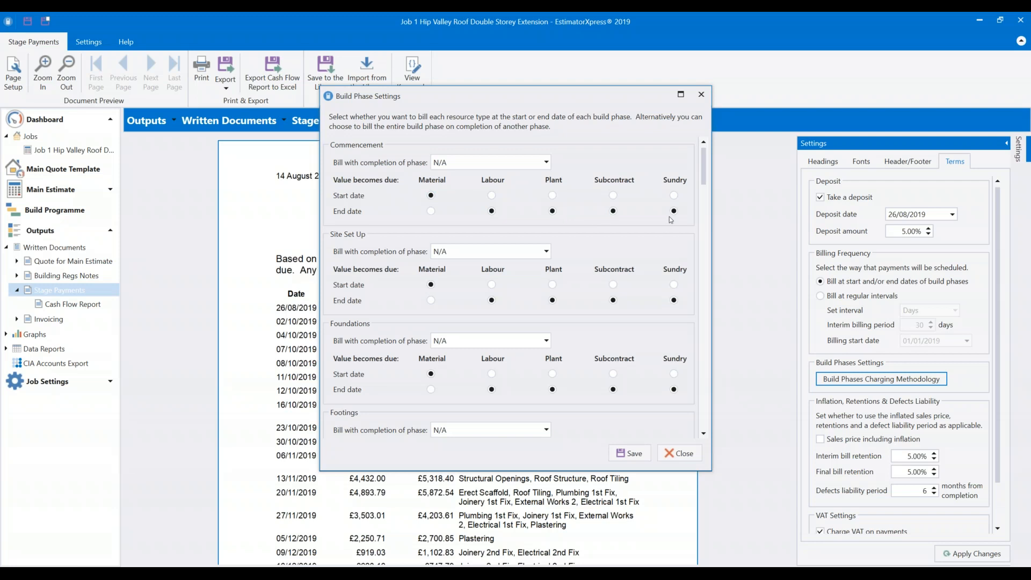
{"action": "left_click", "coordinate": [491, 195]}
{"action": "left_click", "coordinate": [557, 198]}
{"action": "left_click", "coordinate": [612, 195]}
{"action": "left_click", "coordinate": [675, 196]}
{"action": "left_click", "coordinate": [491, 211]}
{"action": "left_click", "coordinate": [552, 210]}
{"action": "left_click", "coordinate": [612, 210]}
{"action": "left_click", "coordinate": [673, 210]}
{"action": "left_click", "coordinate": [431, 211]}
{"action": "left_click", "coordinate": [435, 196]}
{"action": "left_click_drag", "start_coordinate": [445, 95], "coordinate": [331, 77]}
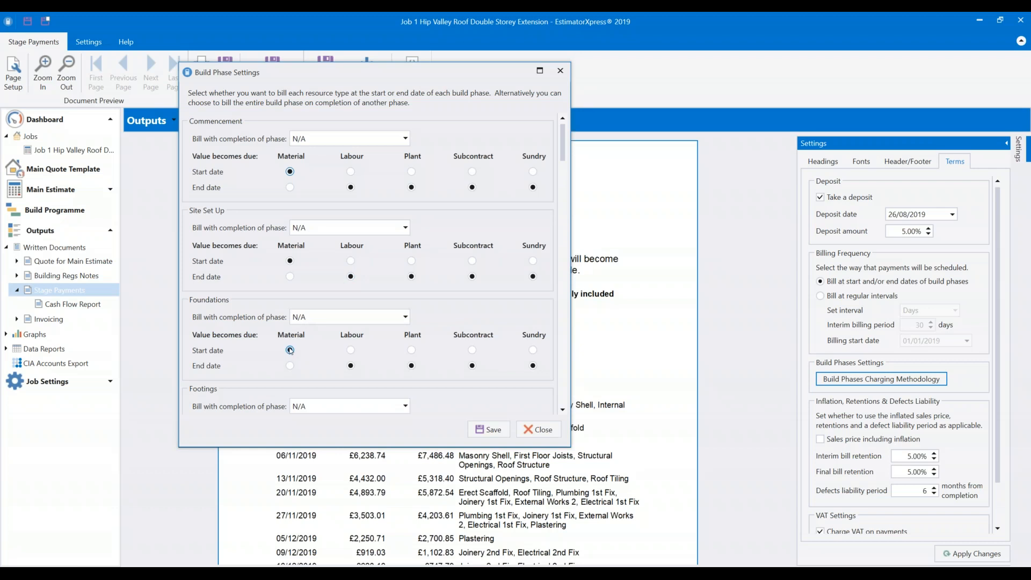
{"action": "left_click_drag", "start_coordinate": [561, 148], "coordinate": [563, 253]}
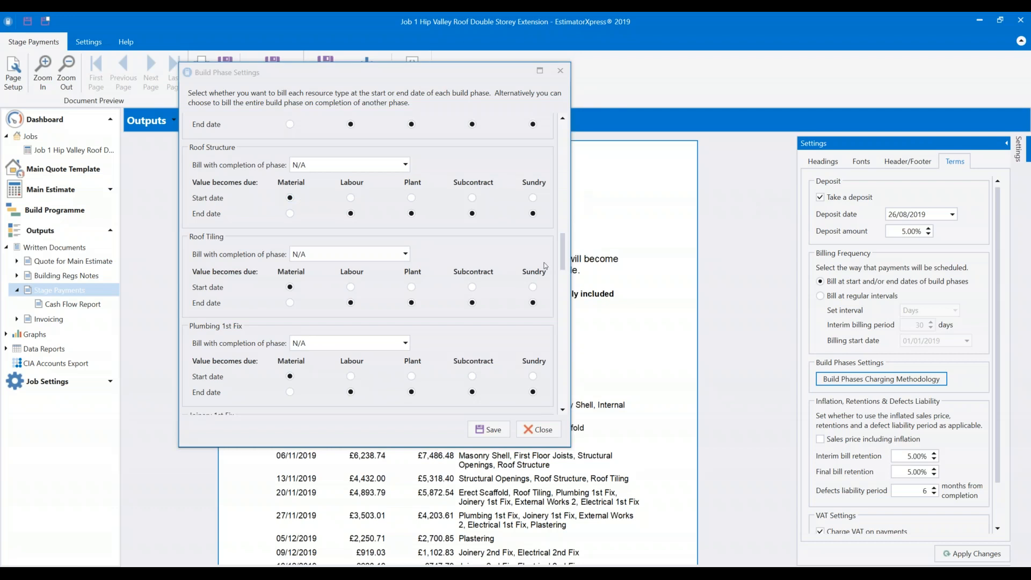
{"action": "left_click_drag", "start_coordinate": [419, 67], "coordinate": [415, 51]}
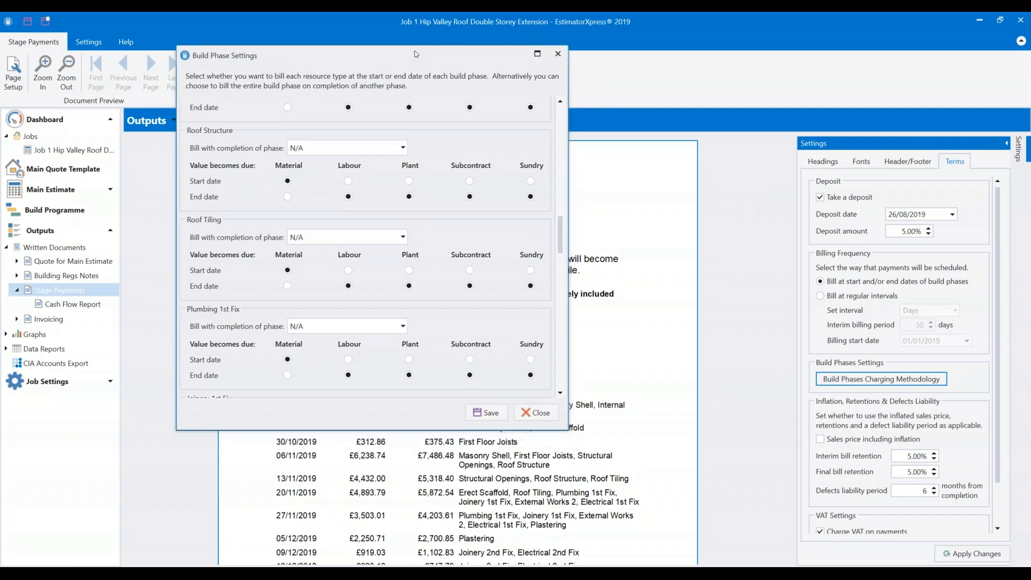
{"action": "left_click", "coordinate": [536, 414]}
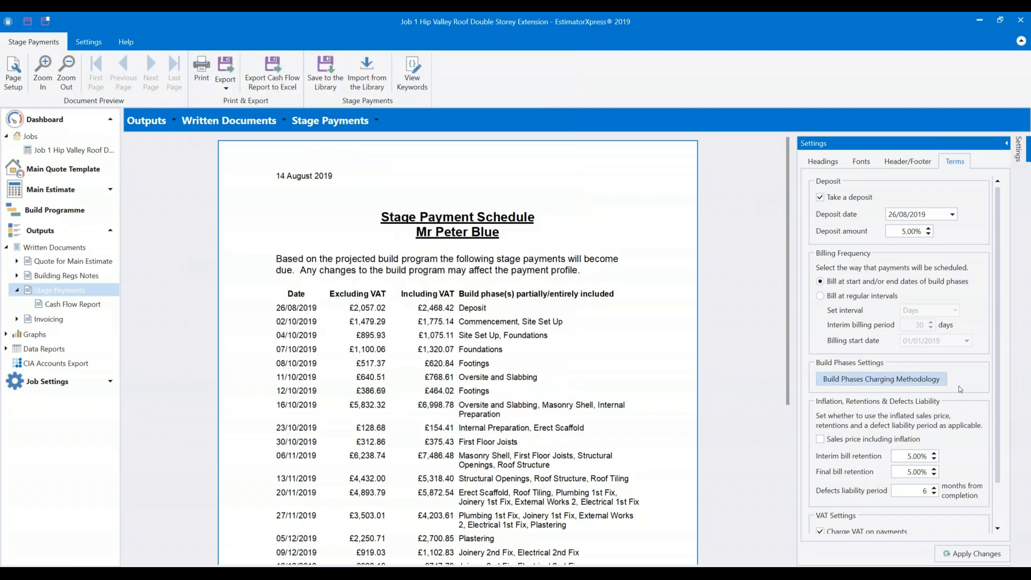
Switch to billing at regular intervals, every 14 days.
{"action": "left_click", "coordinate": [824, 298]}
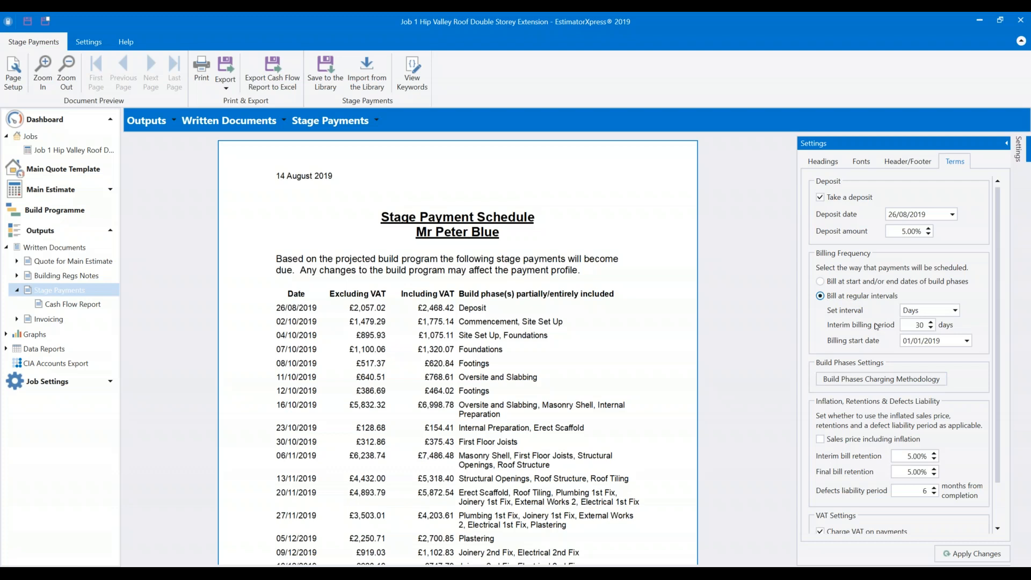
{"action": "left_click", "coordinate": [947, 313]}
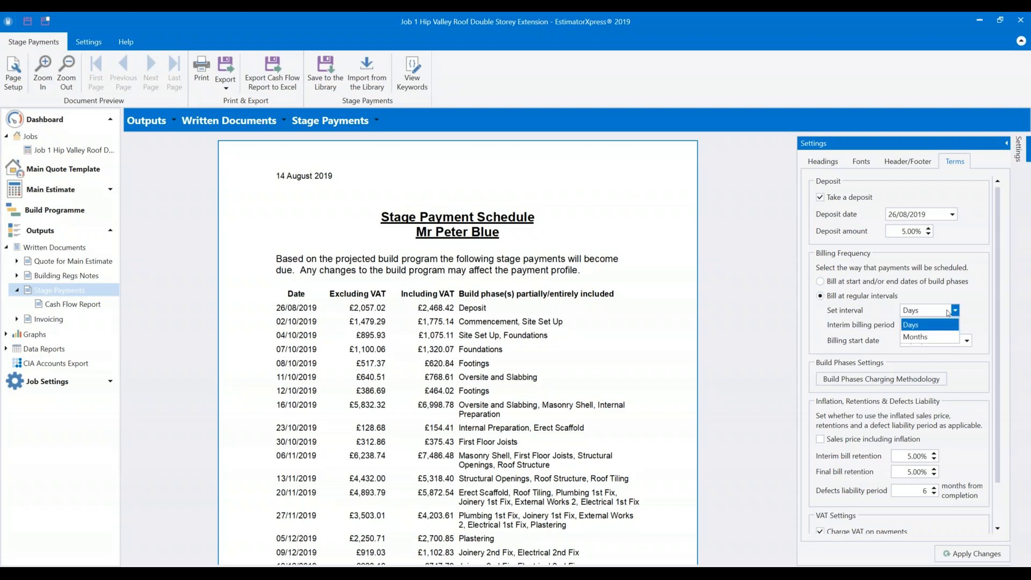
{"action": "left_click", "coordinate": [947, 313]}
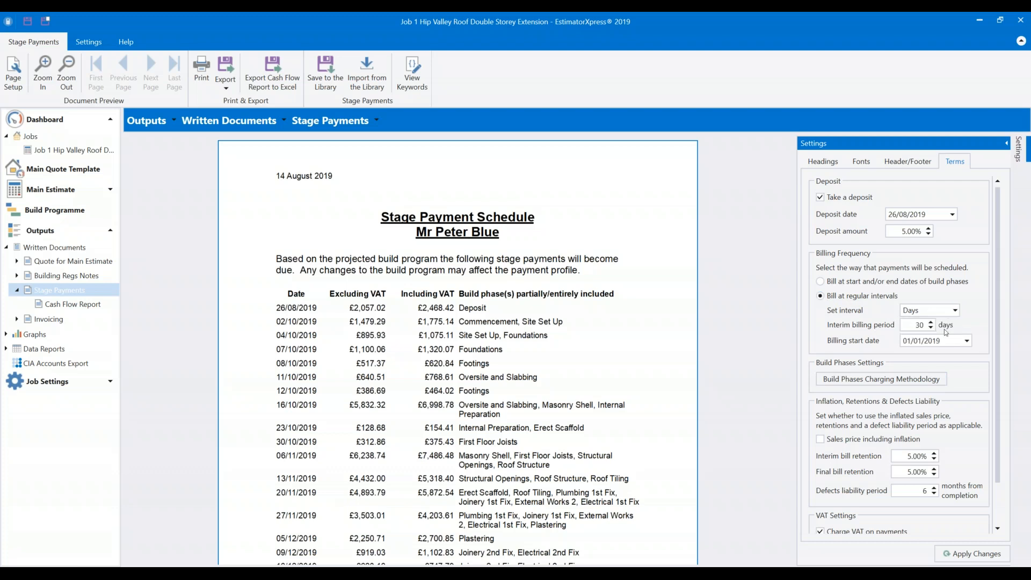
{"action": "left_click", "coordinate": [929, 326]}
{"action": "type", "text": "14"}
{"action": "left_click", "coordinate": [978, 326]}
Set the billing start date to 02/09/2019 and regenerate the stage payment schedule.
{"action": "left_click", "coordinate": [967, 342]}
{"action": "left_click", "coordinate": [958, 362]}
{"action": "left_click", "coordinate": [959, 365]}
{"action": "left_click", "coordinate": [960, 365]}
{"action": "left_click", "coordinate": [960, 365]}
{"action": "left_click", "coordinate": [958, 362]}
{"action": "left_click", "coordinate": [958, 362]}
{"action": "left_click", "coordinate": [958, 363]}
{"action": "left_click", "coordinate": [957, 362]}
{"action": "left_click", "coordinate": [958, 362]}
{"action": "left_click", "coordinate": [958, 362]}
{"action": "left_click", "coordinate": [958, 362]}
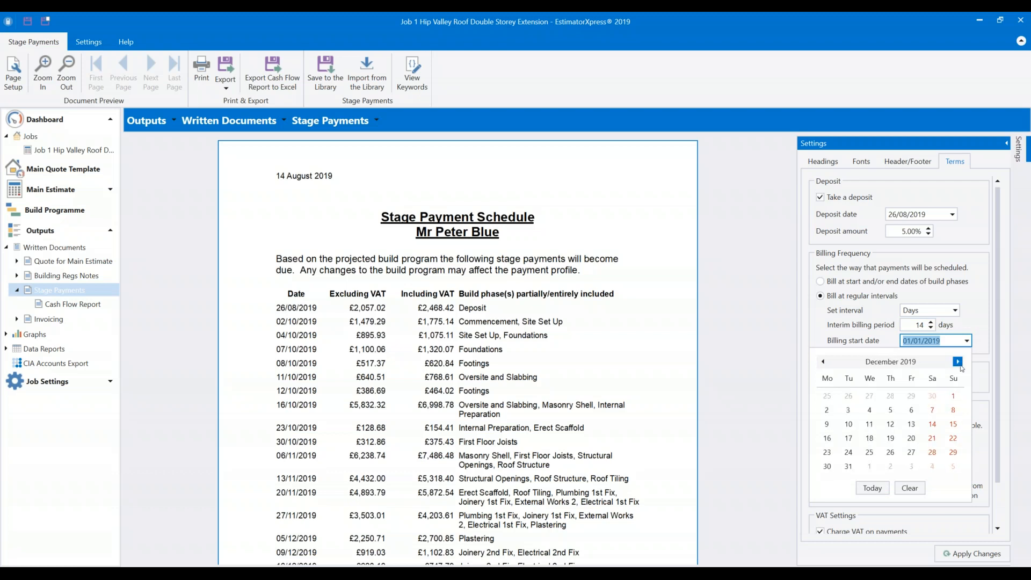
{"action": "left_click", "coordinate": [824, 362]}
{"action": "left_click", "coordinate": [825, 362]}
{"action": "left_click", "coordinate": [824, 362]}
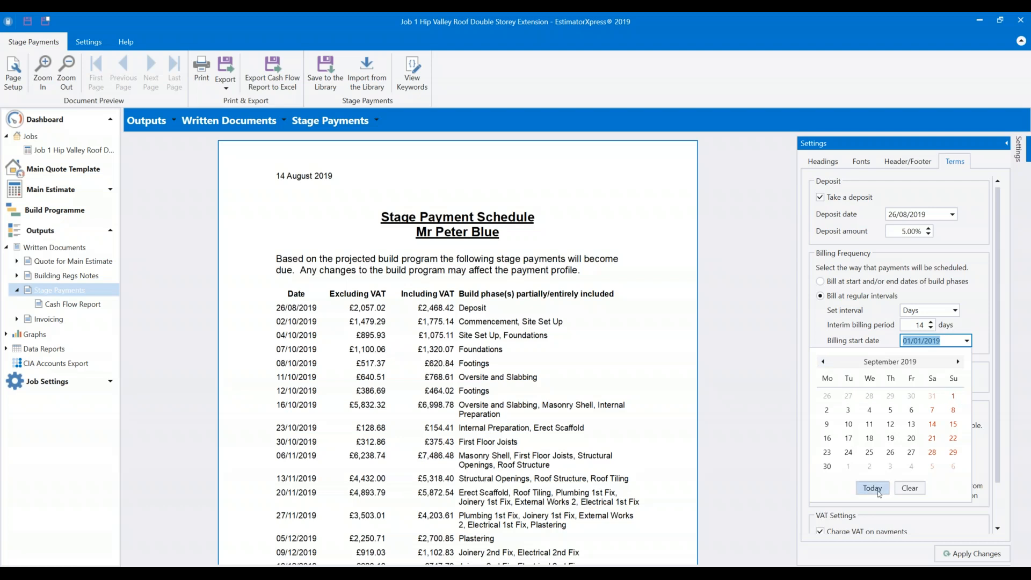
{"action": "left_click", "coordinate": [826, 412]}
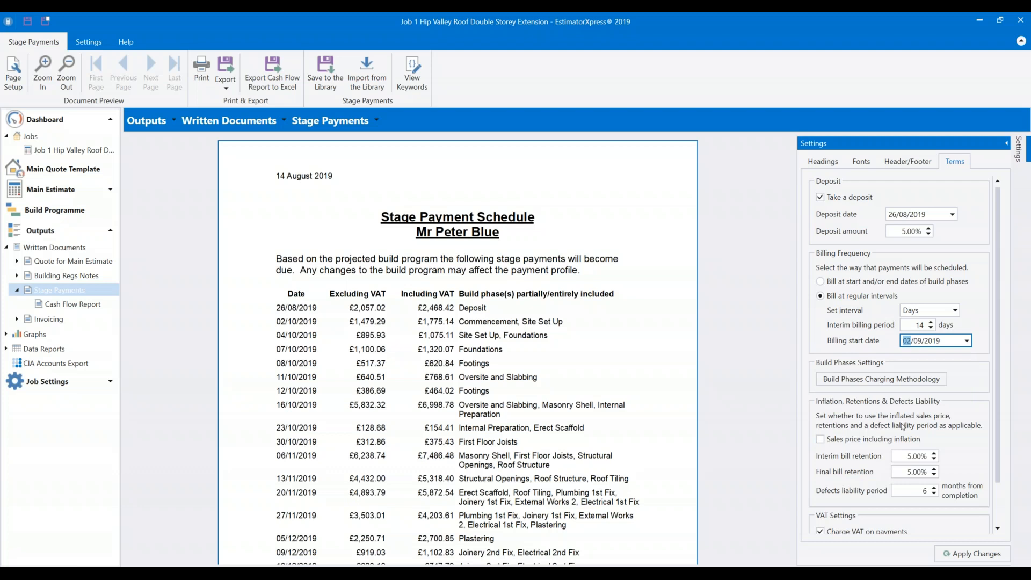
{"action": "left_click", "coordinate": [973, 553]}
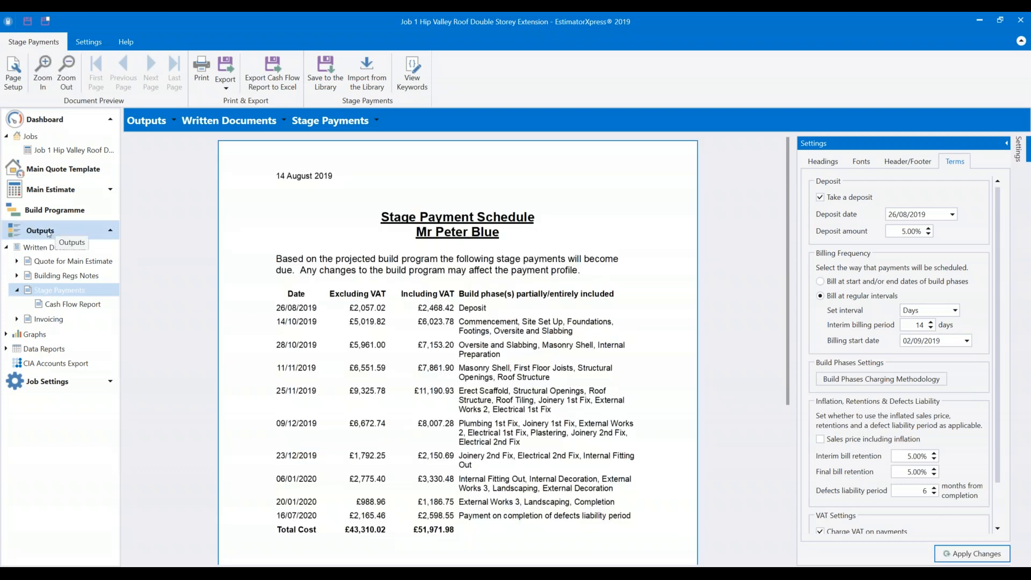
{"action": "left_click", "coordinate": [54, 214]}
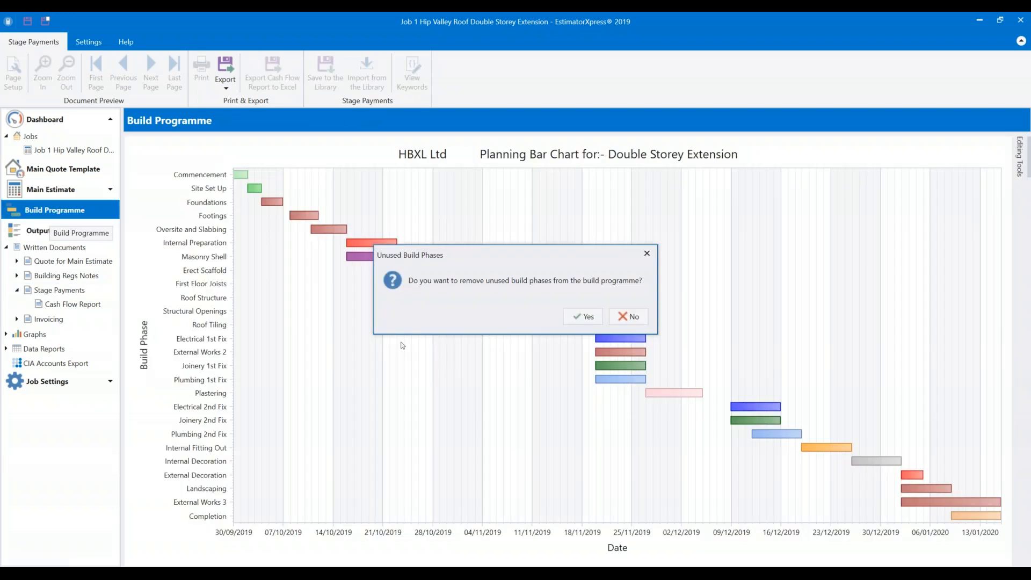
{"action": "left_click", "coordinate": [630, 316]}
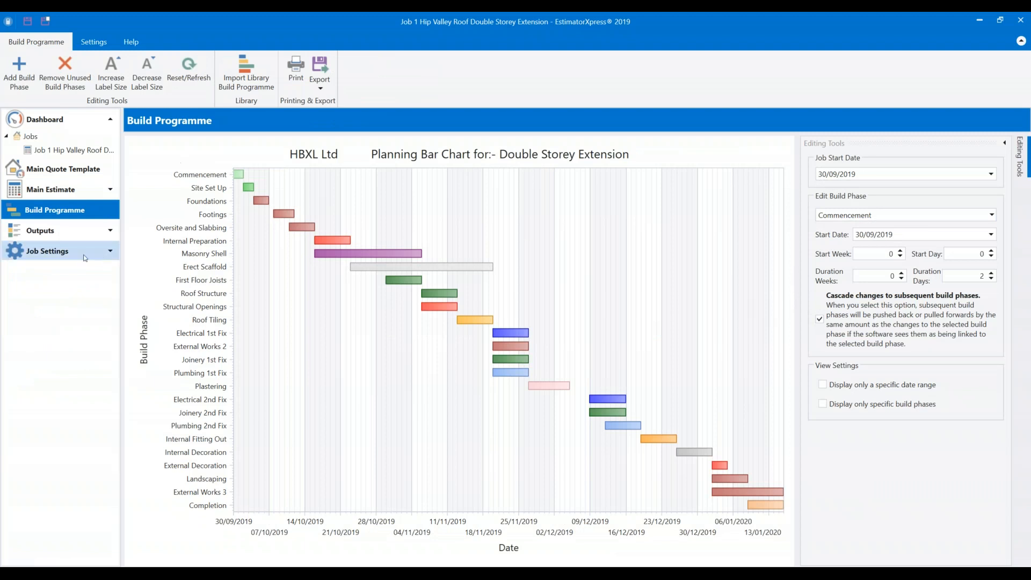
{"action": "left_click", "coordinate": [95, 228]}
{"action": "left_click", "coordinate": [43, 247]}
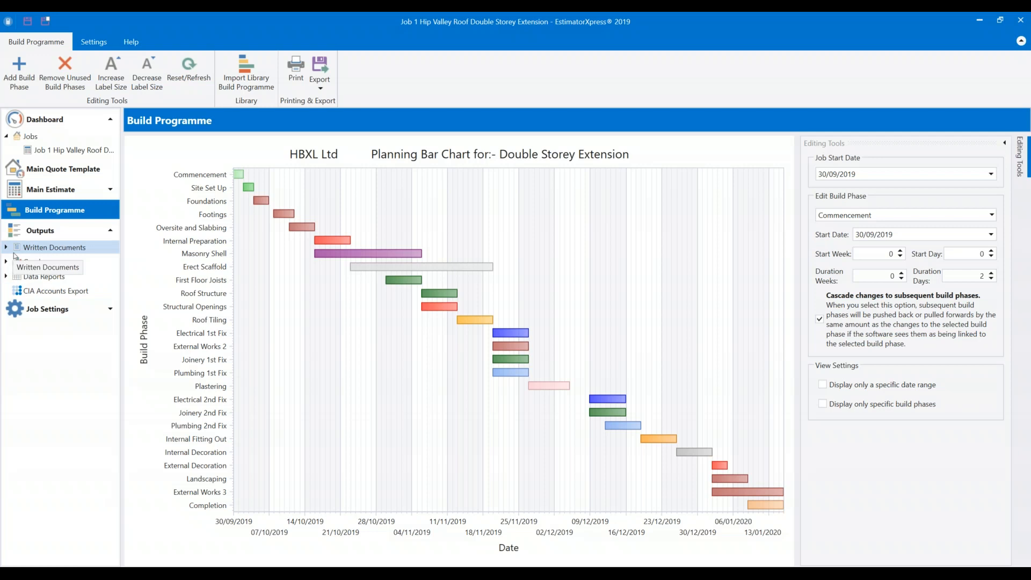
{"action": "left_click", "coordinate": [59, 291]}
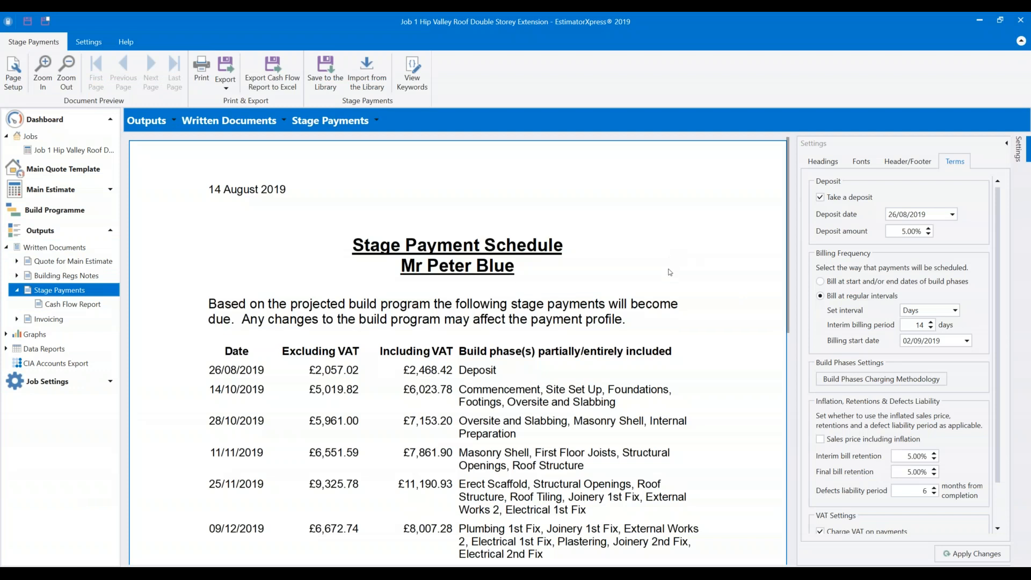
Set the billing start date to 30/09/2019.
{"action": "scroll", "coordinate": [593, 322], "scroll_direction": "down", "scroll_amount": 1}
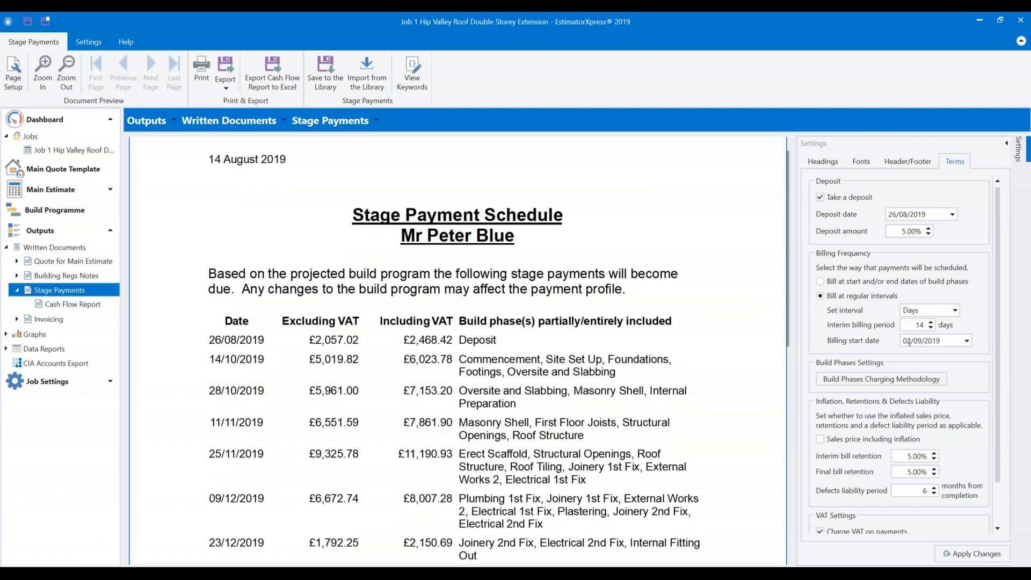
{"action": "left_click", "coordinate": [963, 354]}
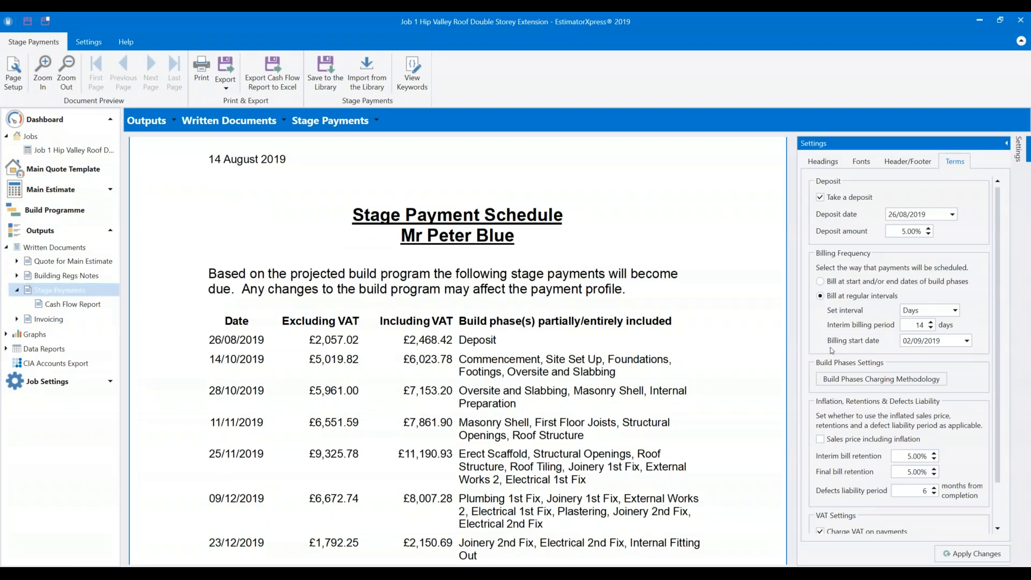
{"action": "left_click", "coordinate": [966, 340]}
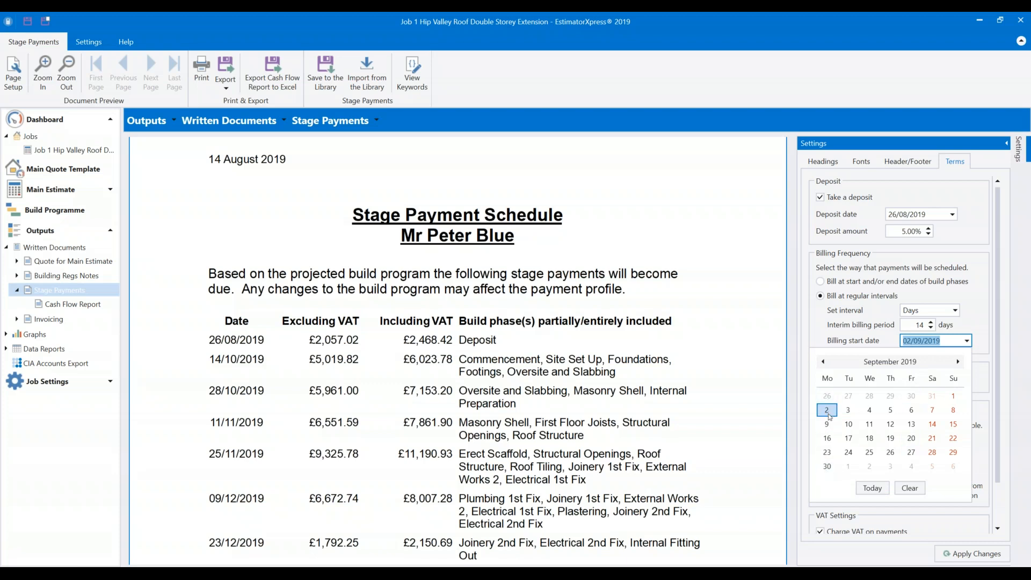
{"action": "left_click", "coordinate": [827, 467]}
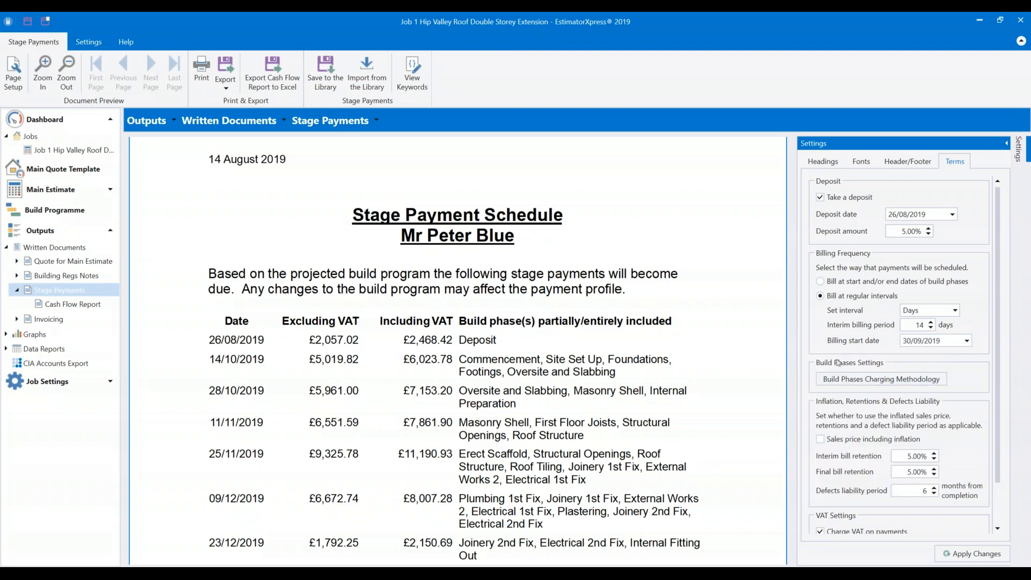
Move the deposit date to 16/09/2019.
{"action": "left_click", "coordinate": [952, 215]}
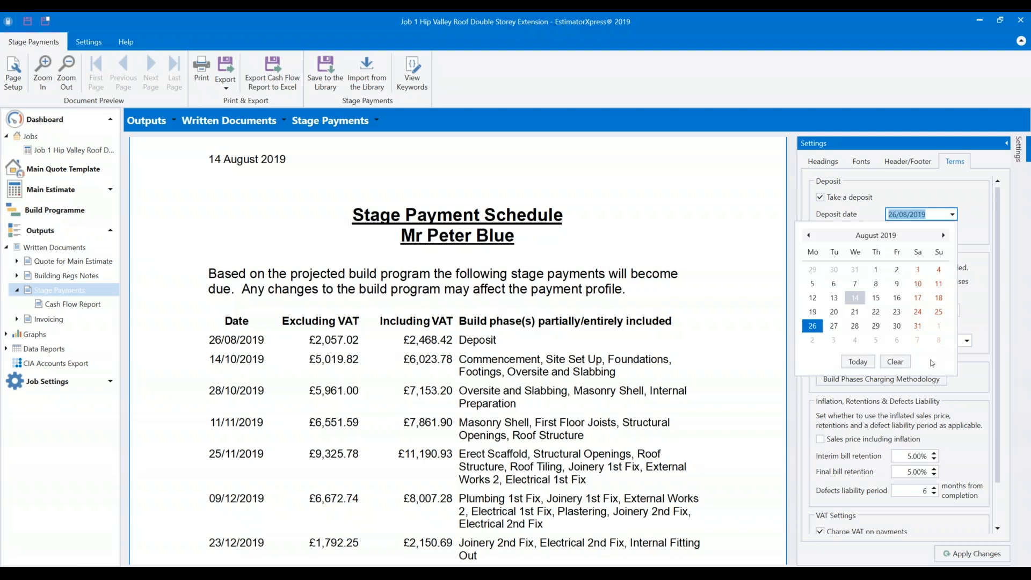
{"action": "left_click", "coordinate": [943, 235]}
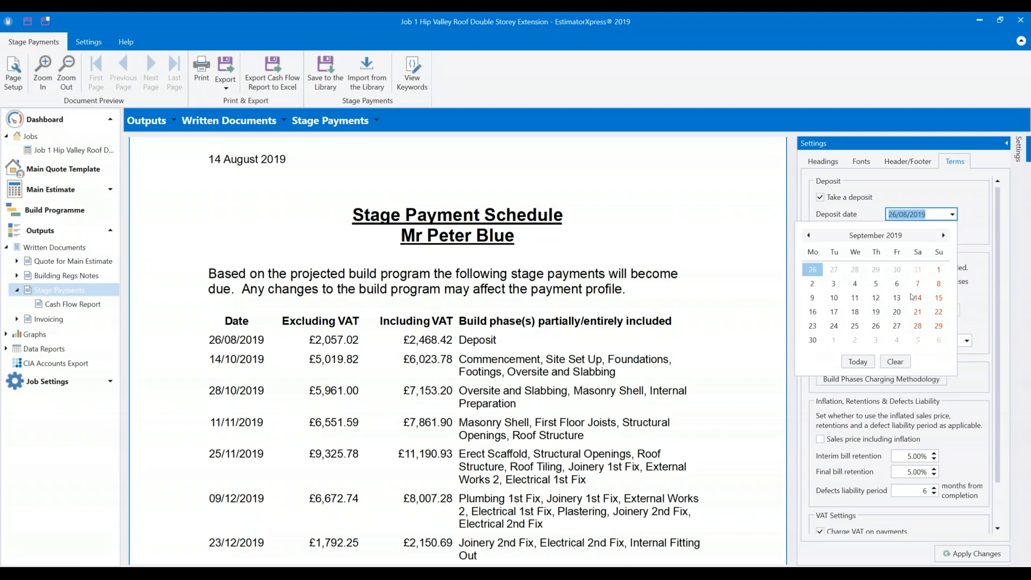
{"action": "left_click", "coordinate": [812, 312]}
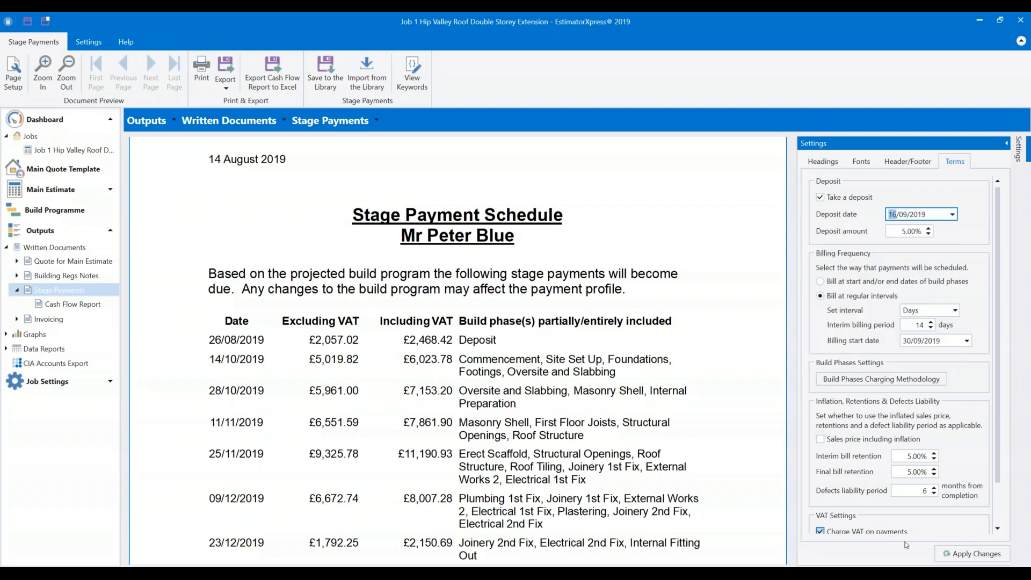
Apply changes to date the deposit 16/09/2019, then scroll down to the VAT settings.
{"action": "left_click", "coordinate": [961, 558]}
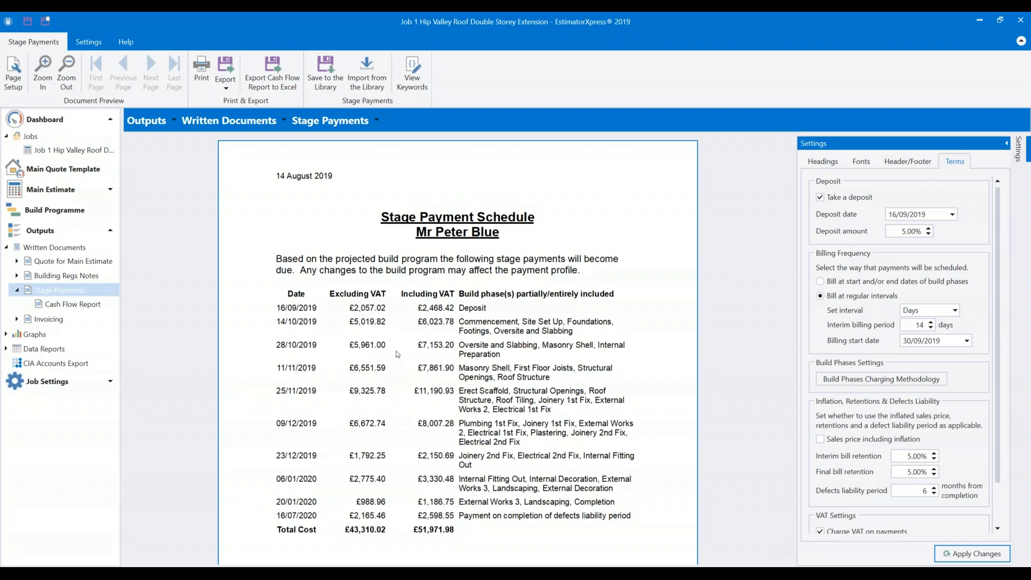
{"action": "scroll", "coordinate": [403, 339], "scroll_direction": "down", "scroll_amount": 1}
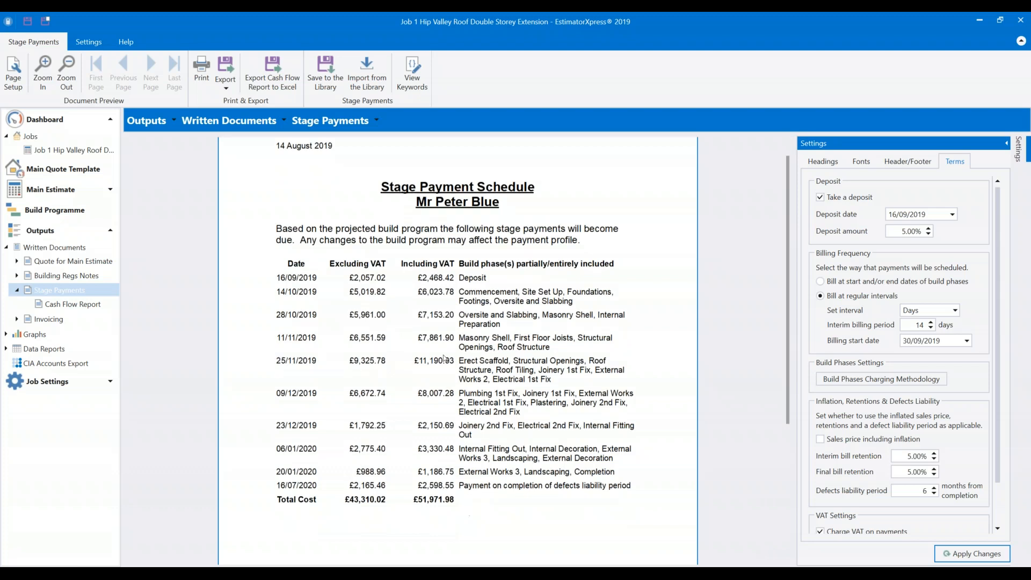
{"action": "scroll", "coordinate": [959, 422], "scroll_direction": "down", "scroll_amount": 1}
{"action": "scroll", "coordinate": [959, 421], "scroll_direction": "down", "scroll_amount": 1}
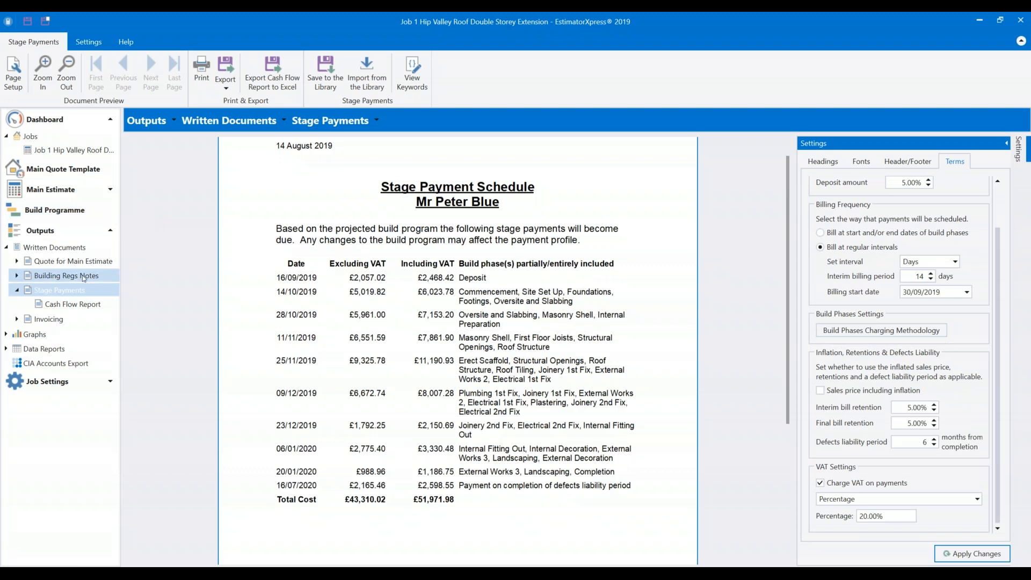
Open the Cash Flow Report and scroll through its costs, revenue and cash flow from 30/09/2019.
{"action": "left_click", "coordinate": [73, 304]}
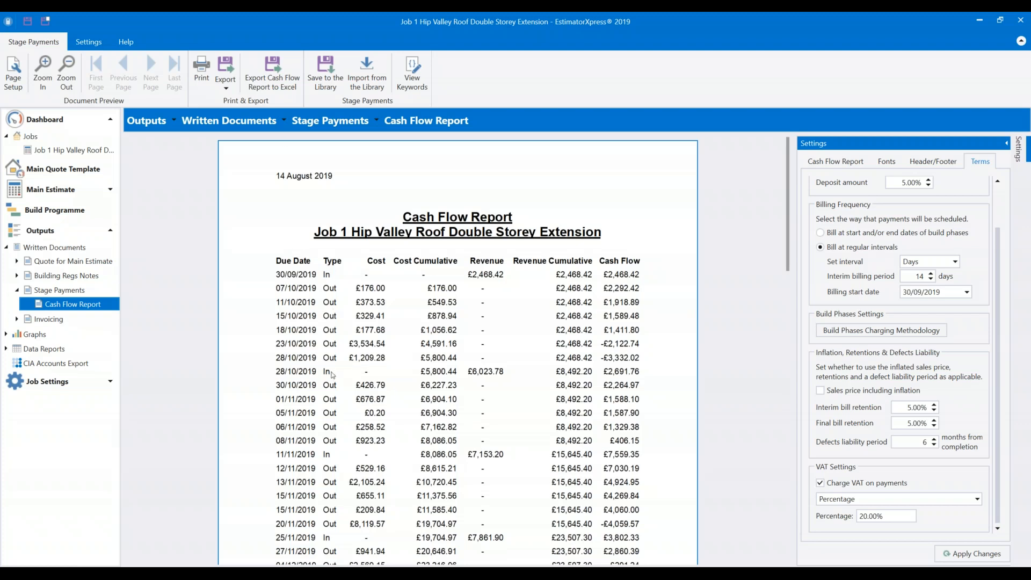
{"action": "scroll", "coordinate": [343, 498], "scroll_direction": "down", "scroll_amount": 4}
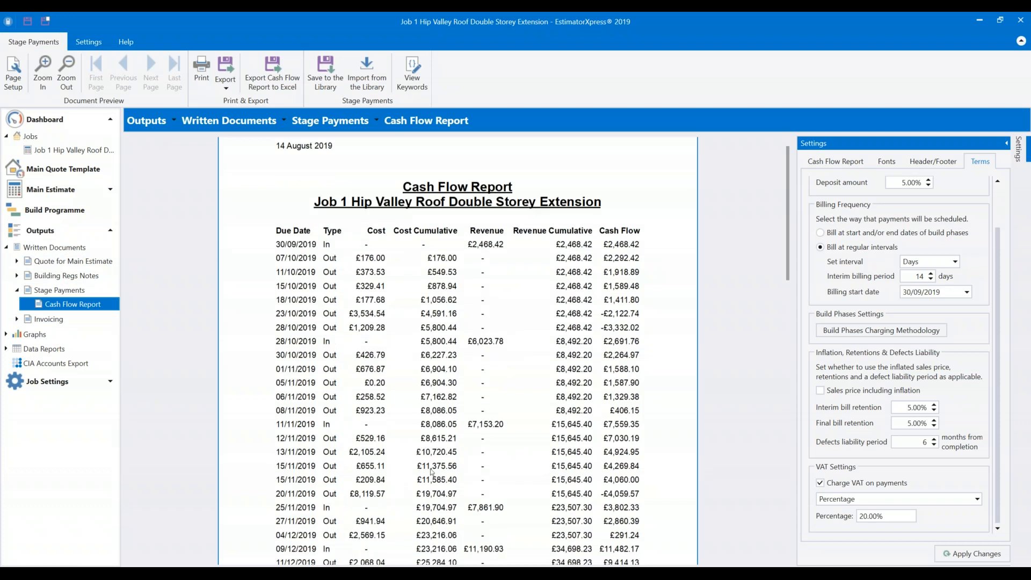
{"action": "scroll", "coordinate": [599, 282], "scroll_direction": "up", "scroll_amount": 4}
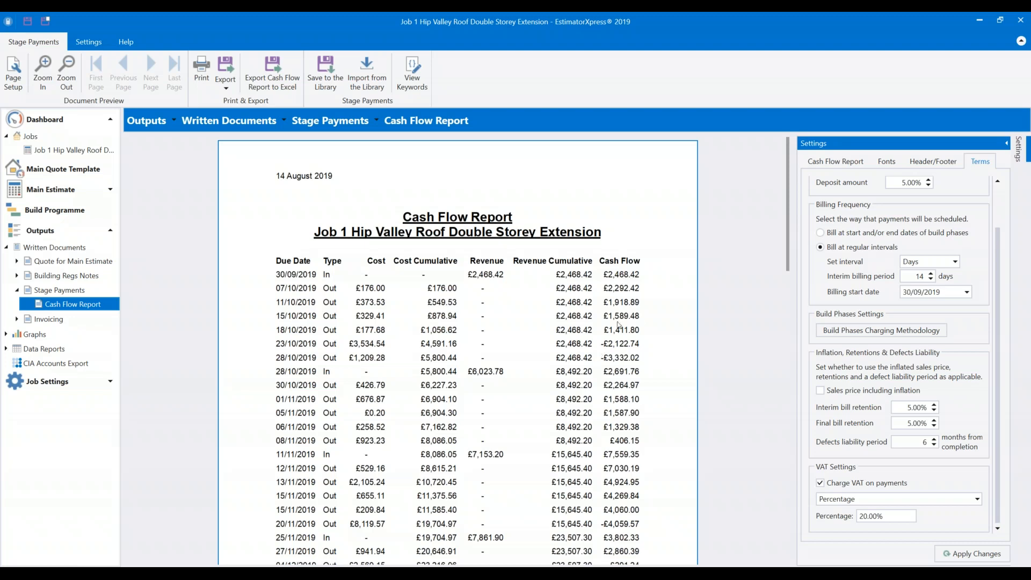
{"action": "scroll", "coordinate": [639, 319], "scroll_direction": "down", "scroll_amount": 2}
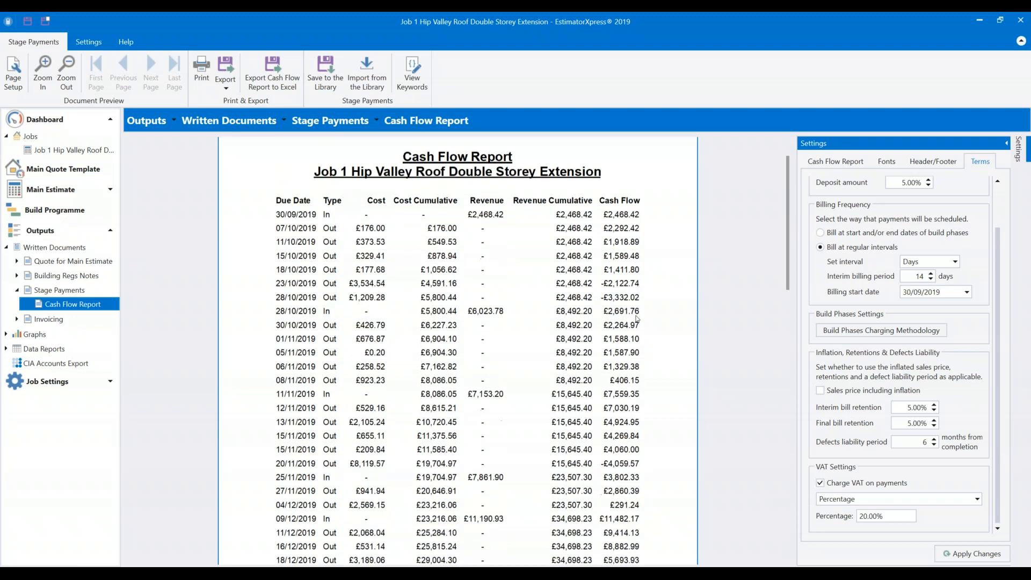
{"action": "scroll", "coordinate": [636, 319], "scroll_direction": "down", "scroll_amount": 3}
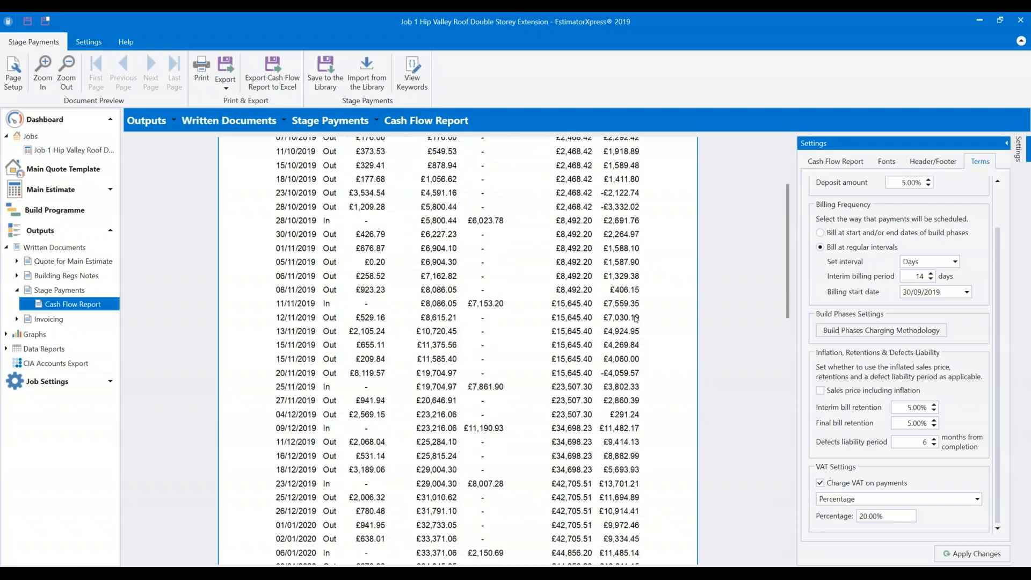
{"action": "scroll", "coordinate": [633, 331], "scroll_direction": "down", "scroll_amount": 3}
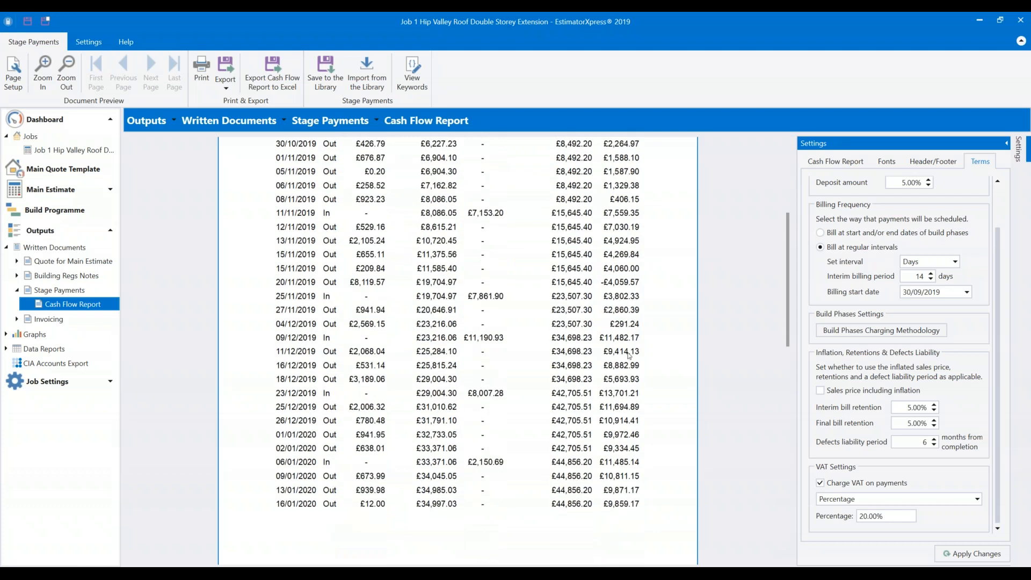
{"action": "scroll", "coordinate": [636, 490], "scroll_direction": "up", "scroll_amount": 1}
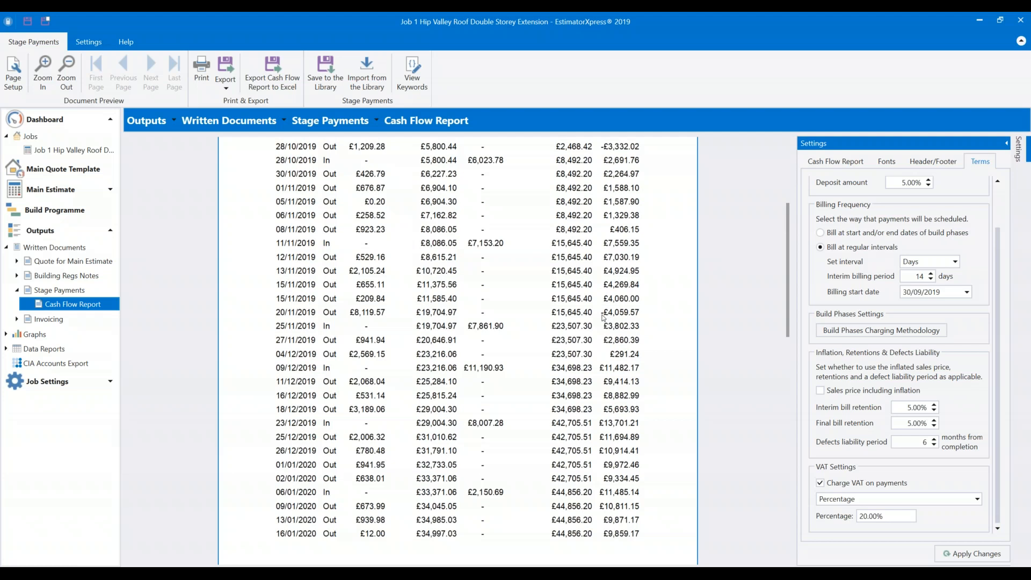
{"action": "scroll", "coordinate": [605, 317], "scroll_direction": "up", "scroll_amount": 5}
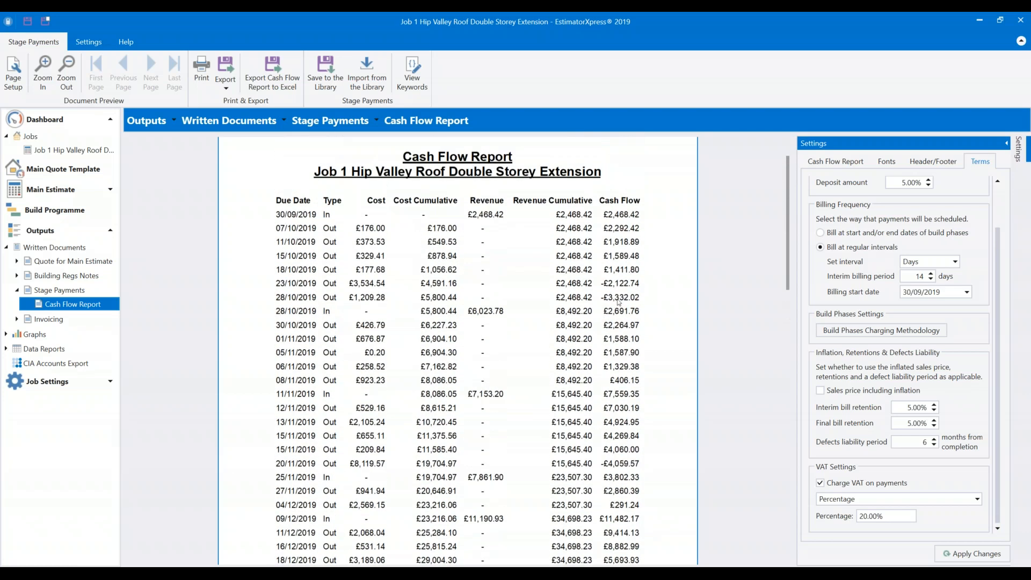
{"action": "scroll", "coordinate": [619, 302], "scroll_direction": "up", "scroll_amount": 2}
Set the deposit amount to 10% and apply it to the report.
{"action": "left_click", "coordinate": [904, 181]}
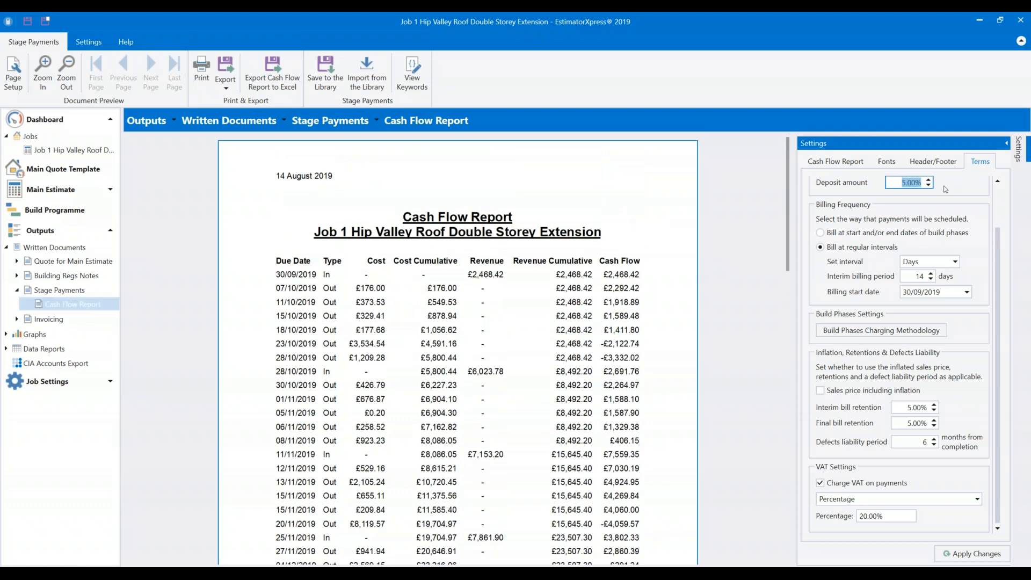
{"action": "type", "text": "1"}
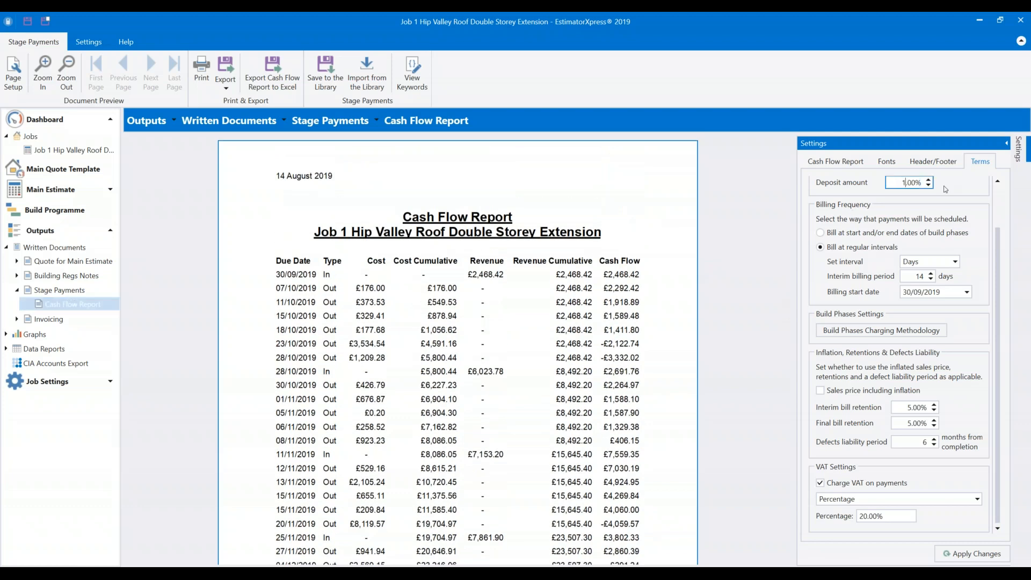
{"action": "type", "text": "0"}
{"action": "key", "text": "Tab"}
{"action": "left_click", "coordinate": [978, 553]}
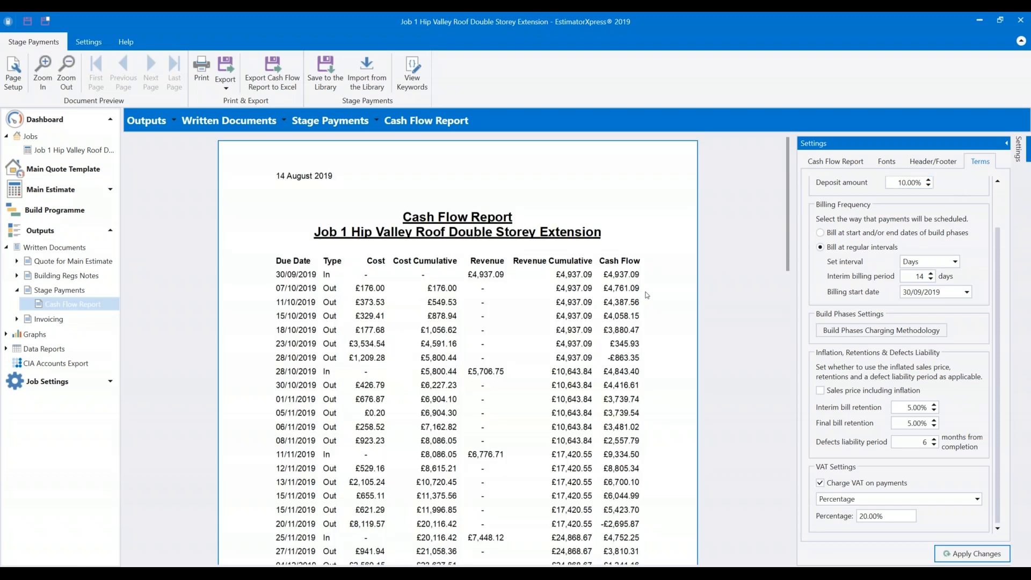
{"action": "scroll", "coordinate": [647, 295], "scroll_direction": "down", "scroll_amount": 4}
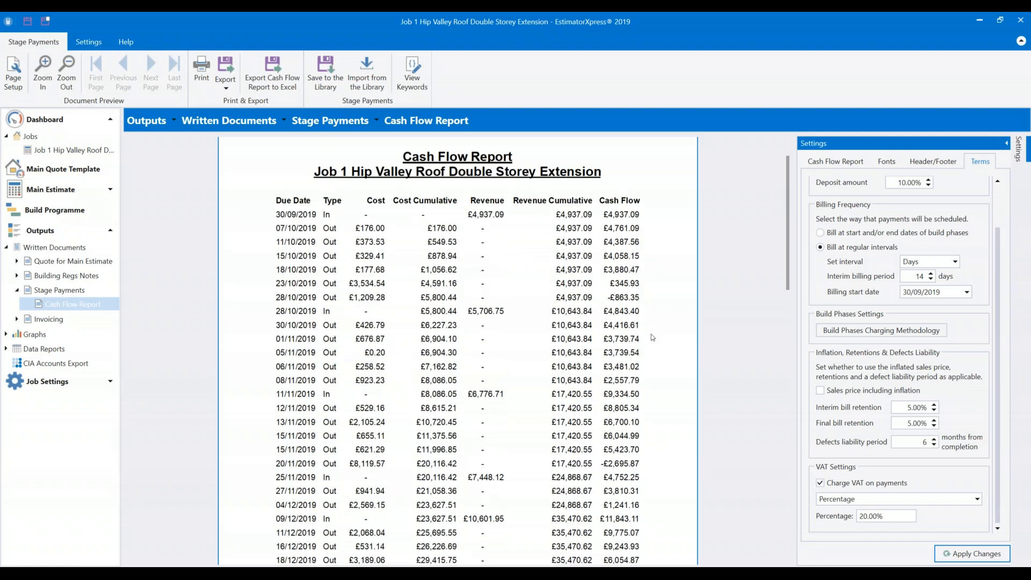
{"action": "scroll", "coordinate": [651, 337], "scroll_direction": "up", "scroll_amount": 3}
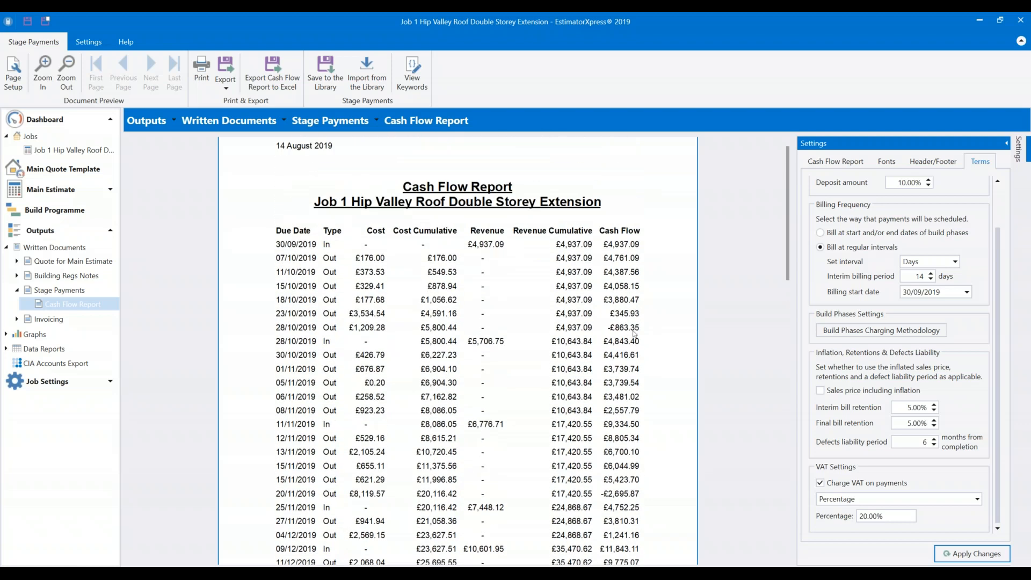
{"action": "scroll", "coordinate": [647, 335], "scroll_direction": "down", "scroll_amount": 3}
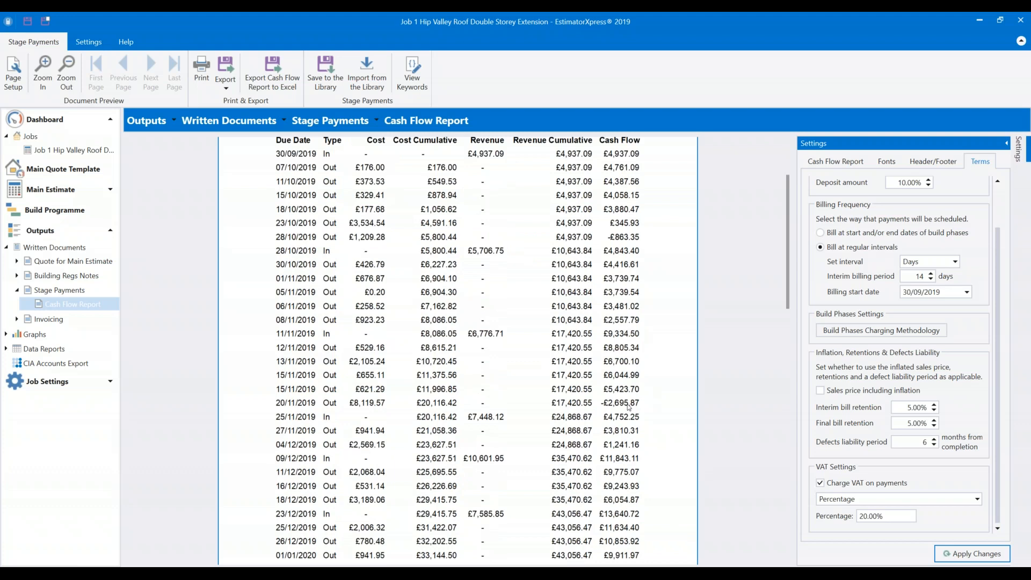
Change the deposit amount to 15% and apply it to the report.
{"action": "left_click", "coordinate": [892, 182]}
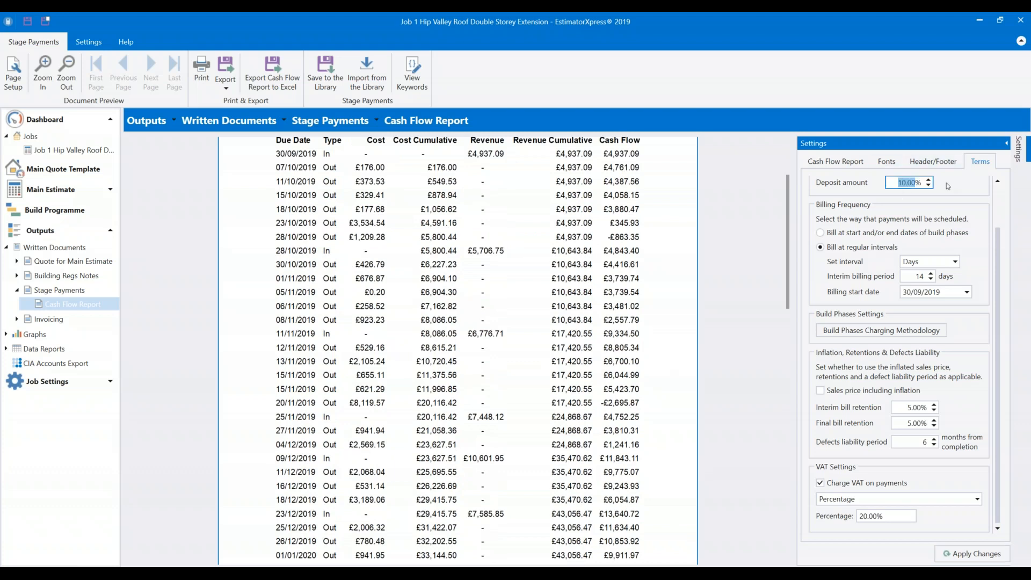
{"action": "type", "text": "1"}
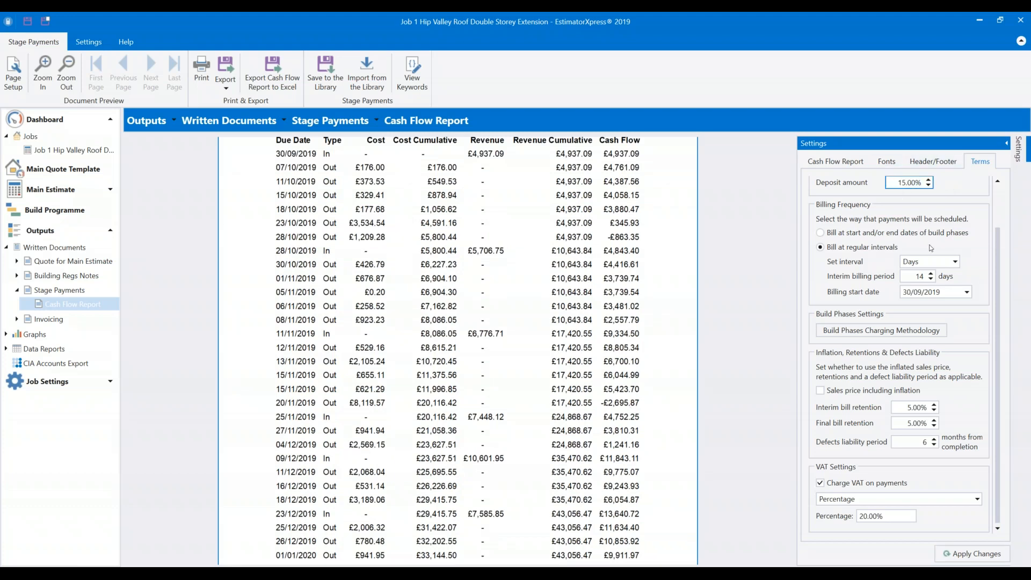
{"action": "left_click", "coordinate": [985, 558]}
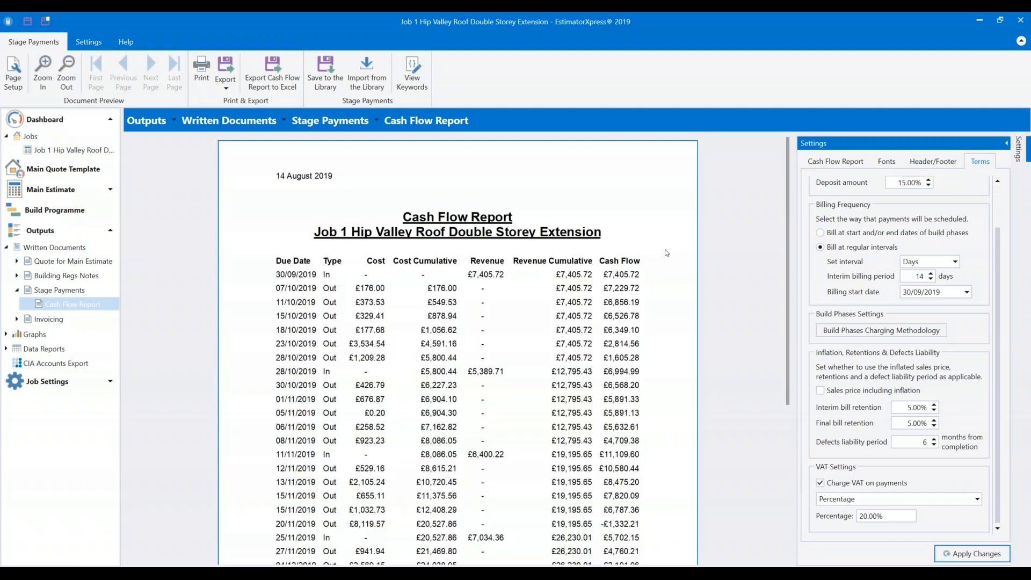
{"action": "scroll", "coordinate": [668, 294], "scroll_direction": "down", "scroll_amount": 3}
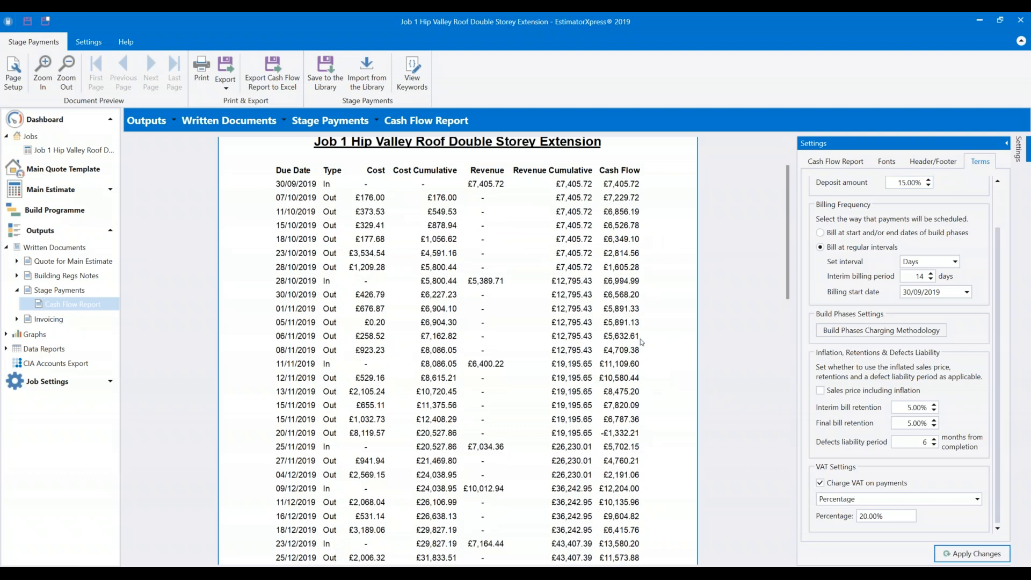
{"action": "scroll", "coordinate": [636, 359], "scroll_direction": "down", "scroll_amount": 1}
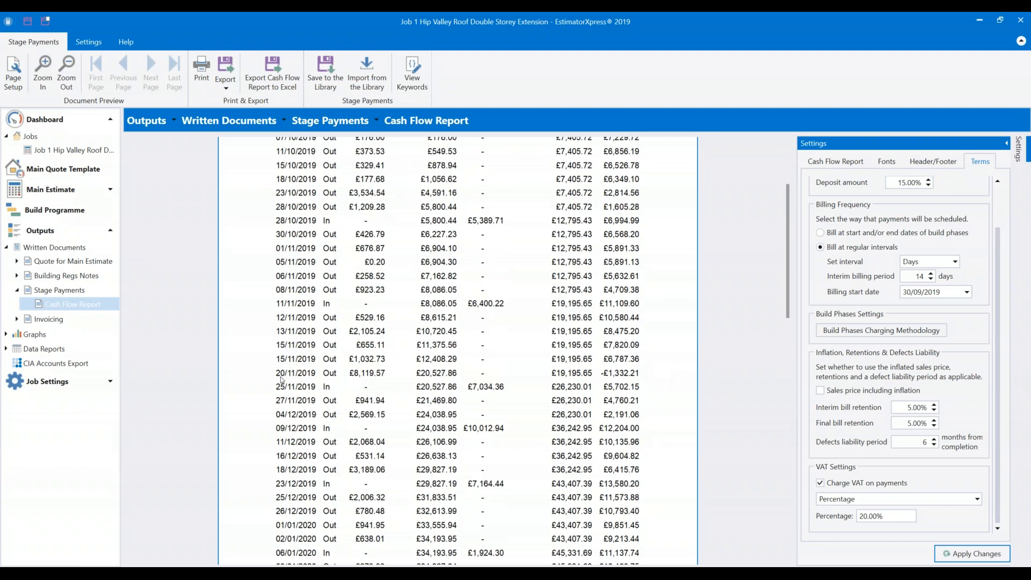
Raise the deposit amount to 20% and apply it to the report.
{"action": "left_click", "coordinate": [907, 183]}
{"action": "type", "text": "20"}
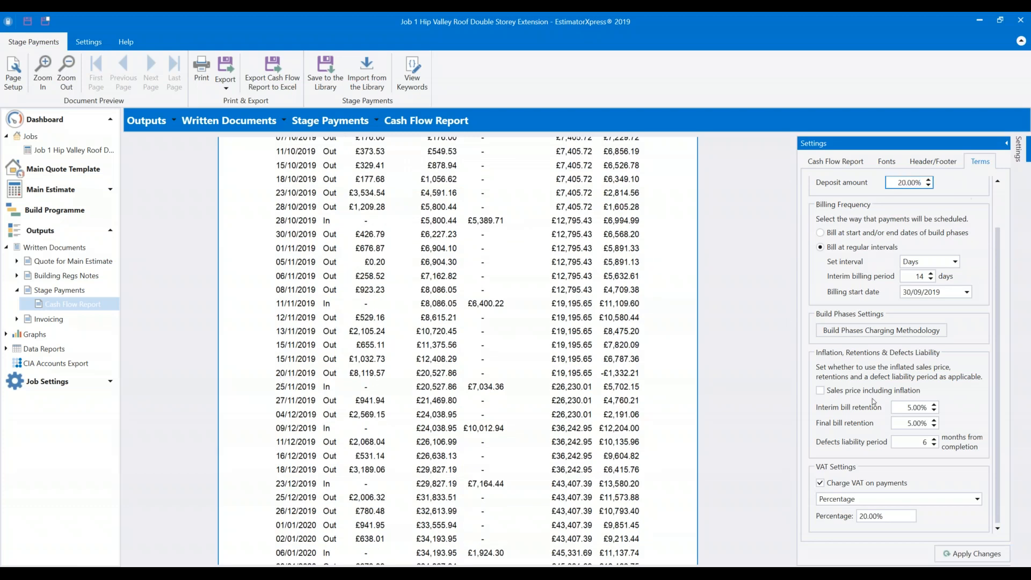
{"action": "left_click", "coordinate": [974, 556]}
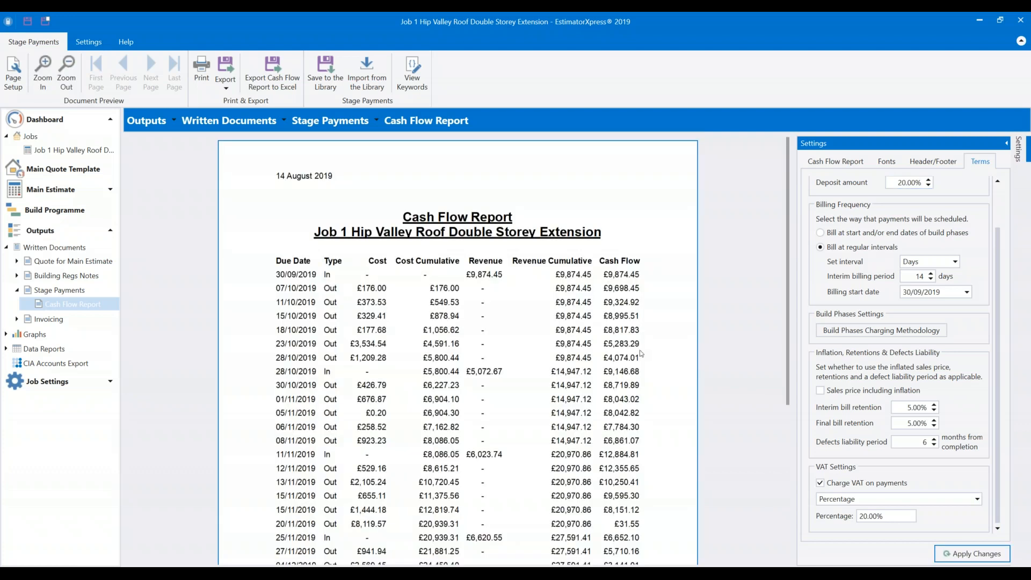
{"action": "scroll", "coordinate": [660, 356], "scroll_direction": "down", "scroll_amount": 3}
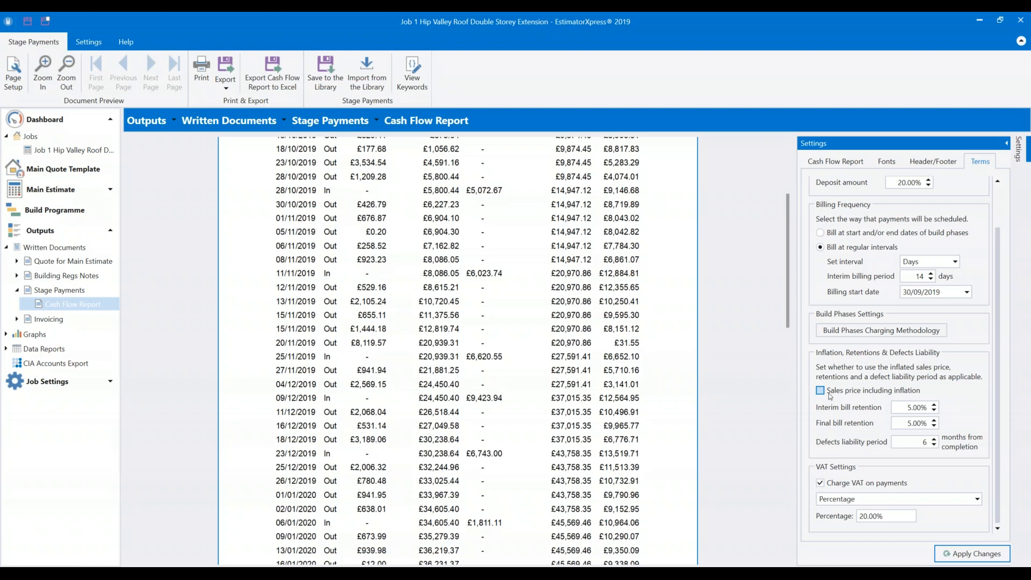
Show the Stage Payment Schedule using sales prices including inflation.
{"action": "left_click", "coordinate": [100, 289]}
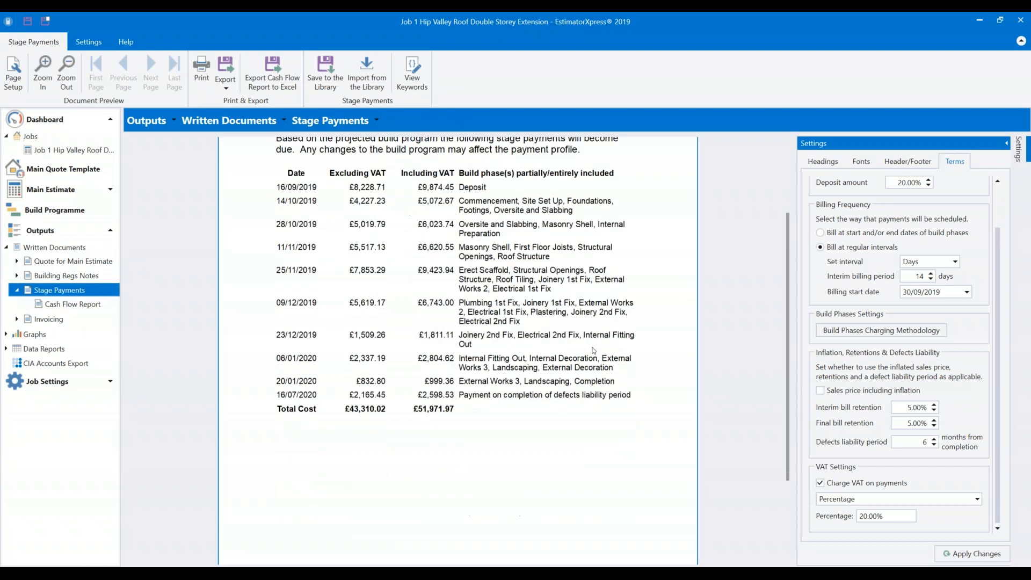
{"action": "scroll", "coordinate": [594, 349], "scroll_direction": "up", "scroll_amount": 1}
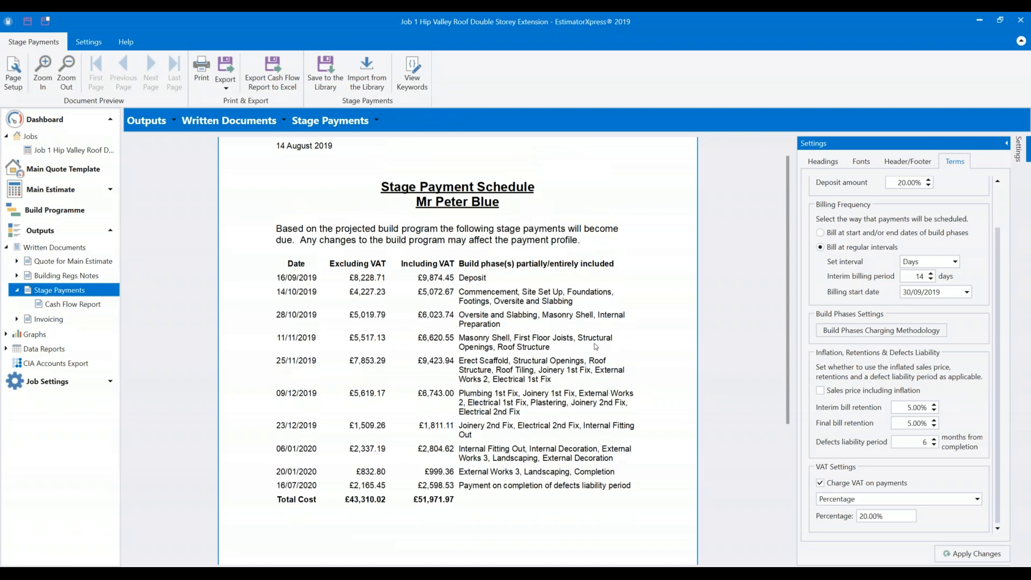
{"action": "left_click", "coordinate": [820, 391]}
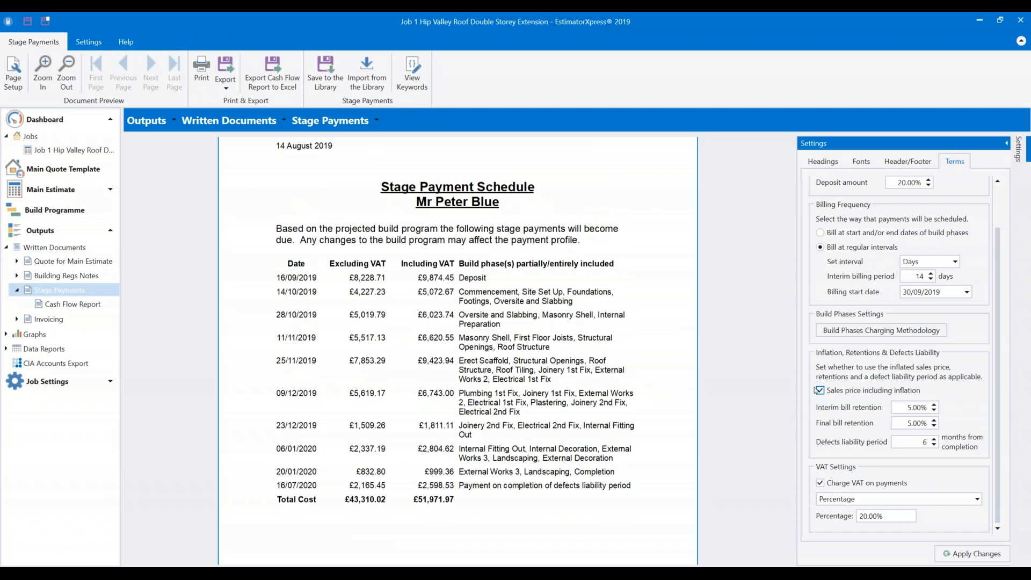
{"action": "left_click", "coordinate": [966, 554]}
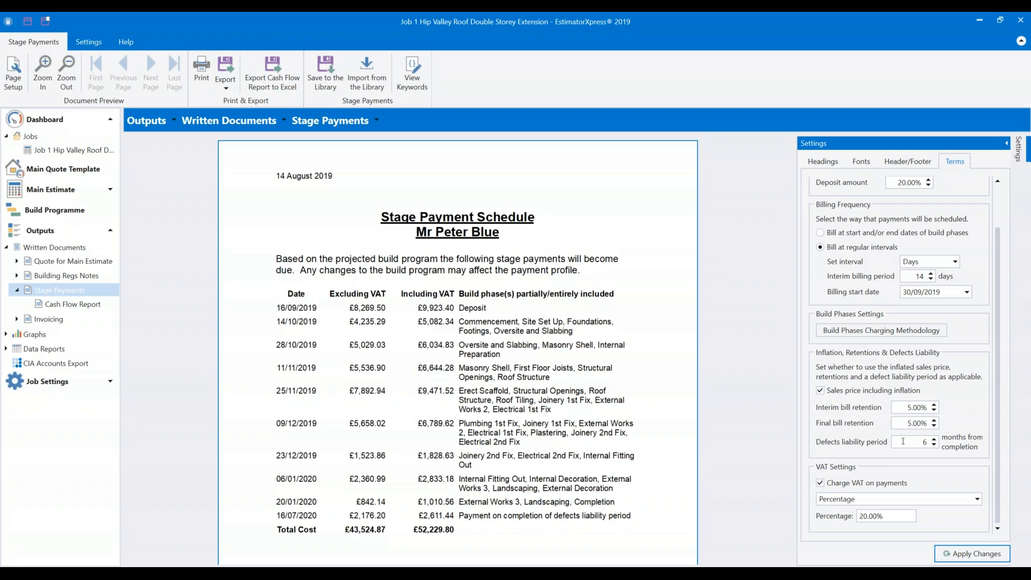
Set interim retention to 0% and final bill retention to 10%, then recalculate.
{"action": "left_click", "coordinate": [912, 407]}
{"action": "type", "text": "0"}
{"action": "key", "text": "Tab"}
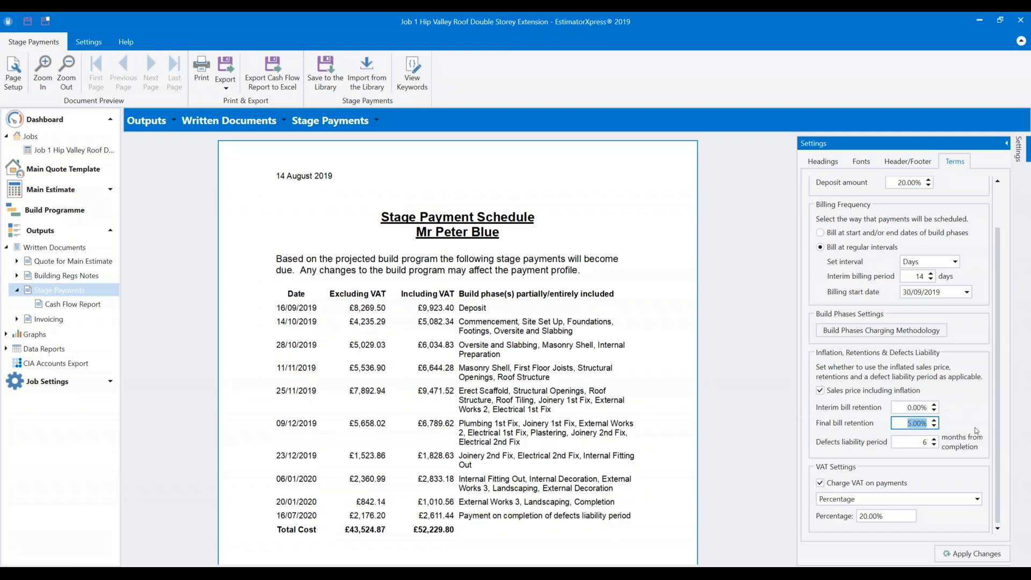
{"action": "type", "text": "10"}
{"action": "key", "text": "Tab"}
{"action": "left_click", "coordinate": [968, 555]}
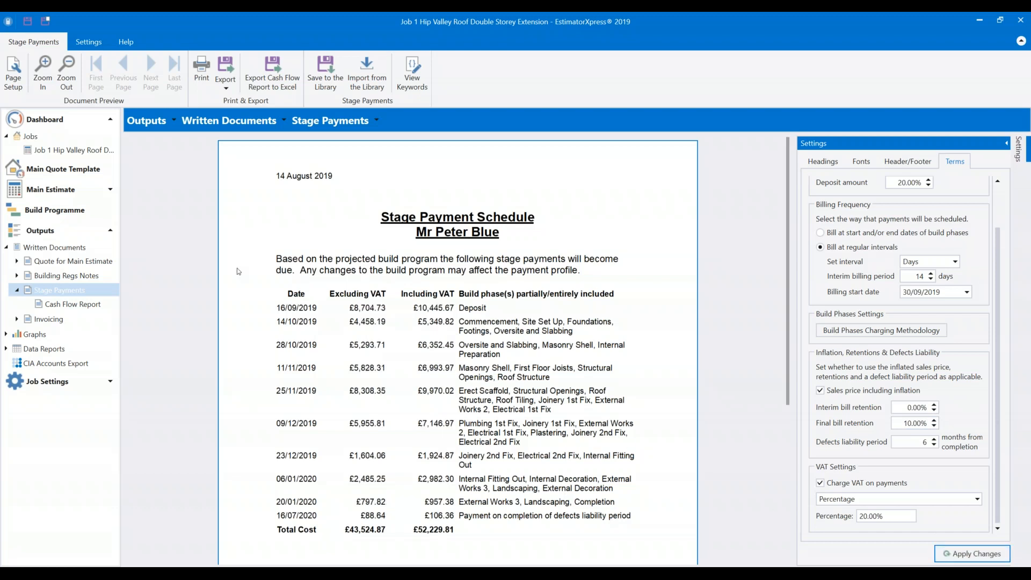
Open the Cash Flow Report and scroll through it.
{"action": "left_click", "coordinate": [64, 305]}
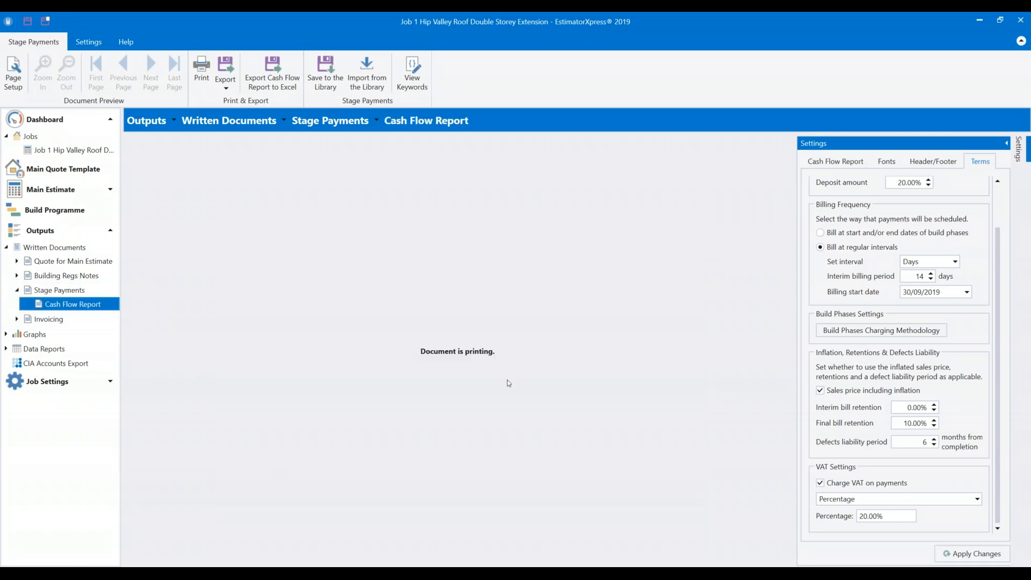
{"action": "scroll", "coordinate": [490, 354], "scroll_direction": "down", "scroll_amount": 4}
{"action": "scroll", "coordinate": [489, 351], "scroll_direction": "down", "scroll_amount": 1}
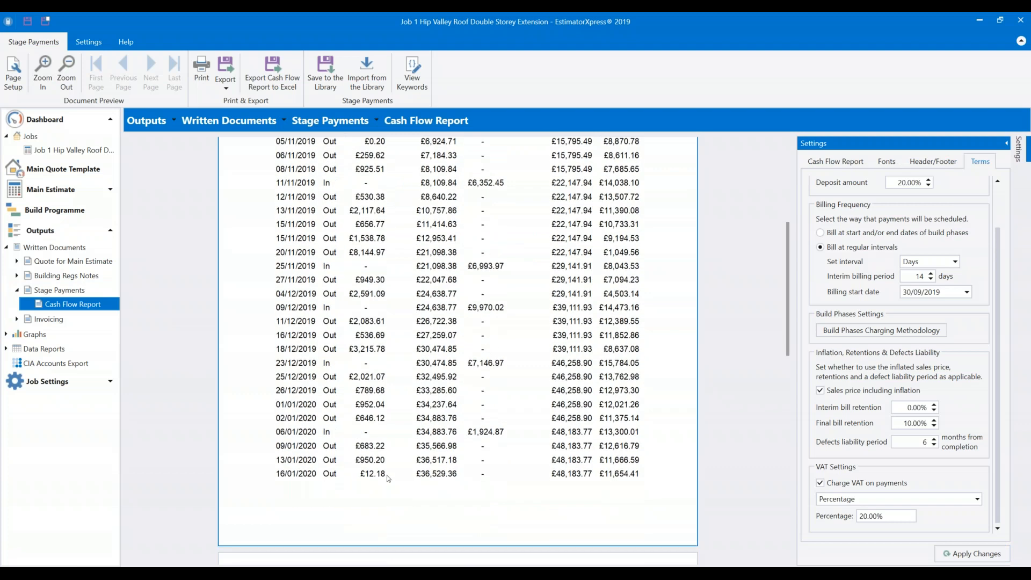
{"action": "scroll", "coordinate": [474, 451], "scroll_direction": "up", "scroll_amount": 2}
{"action": "scroll", "coordinate": [474, 450], "scroll_direction": "up", "scroll_amount": 2}
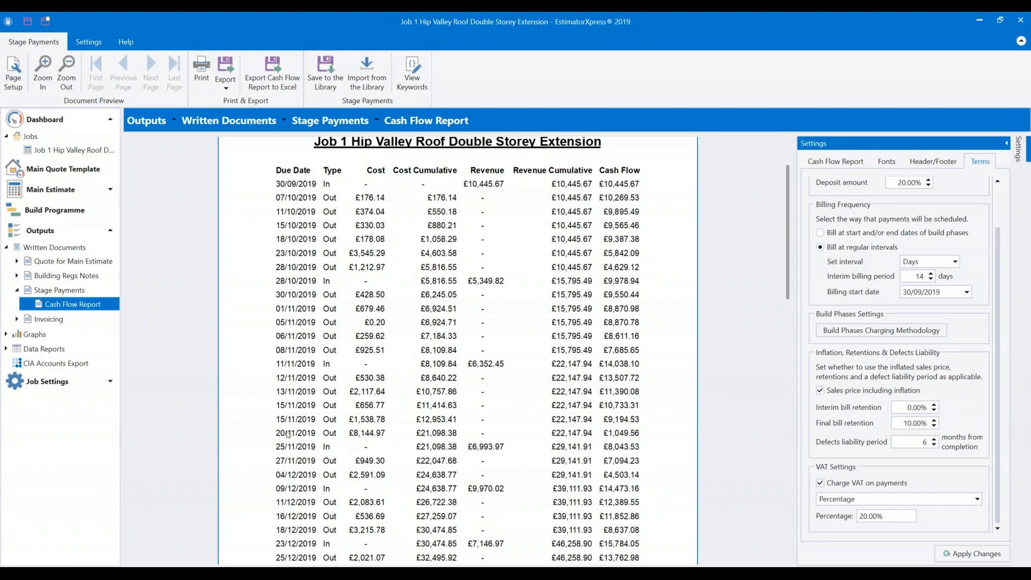
{"action": "left_click", "coordinate": [634, 441]}
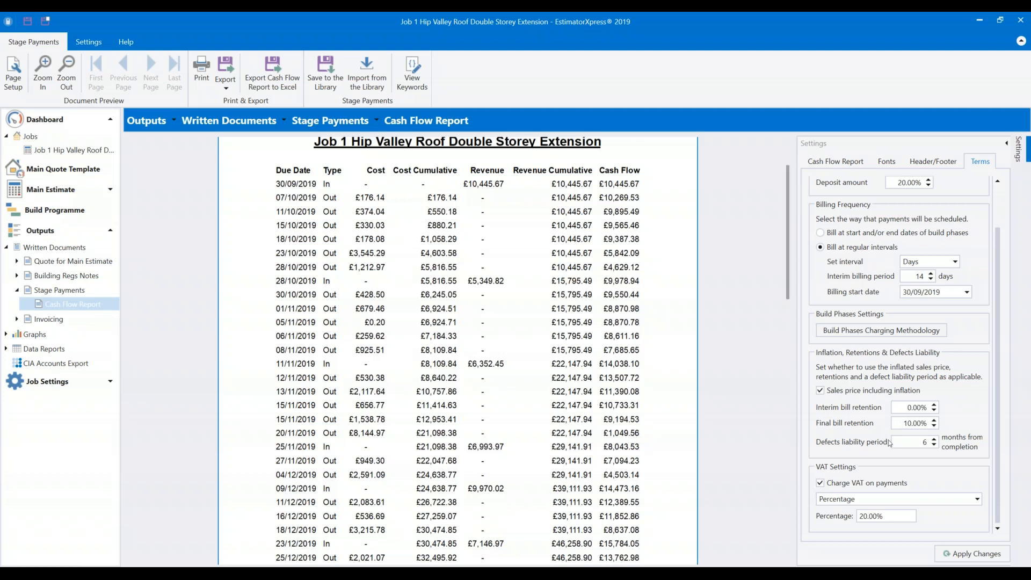
Set interim and final bill retention to 5% each and recalculate the report.
{"action": "left_click", "coordinate": [912, 406]}
{"action": "type", "text": "5"}
{"action": "left_click", "coordinate": [892, 423]}
{"action": "type", "text": "5"}
{"action": "left_click", "coordinate": [972, 553]}
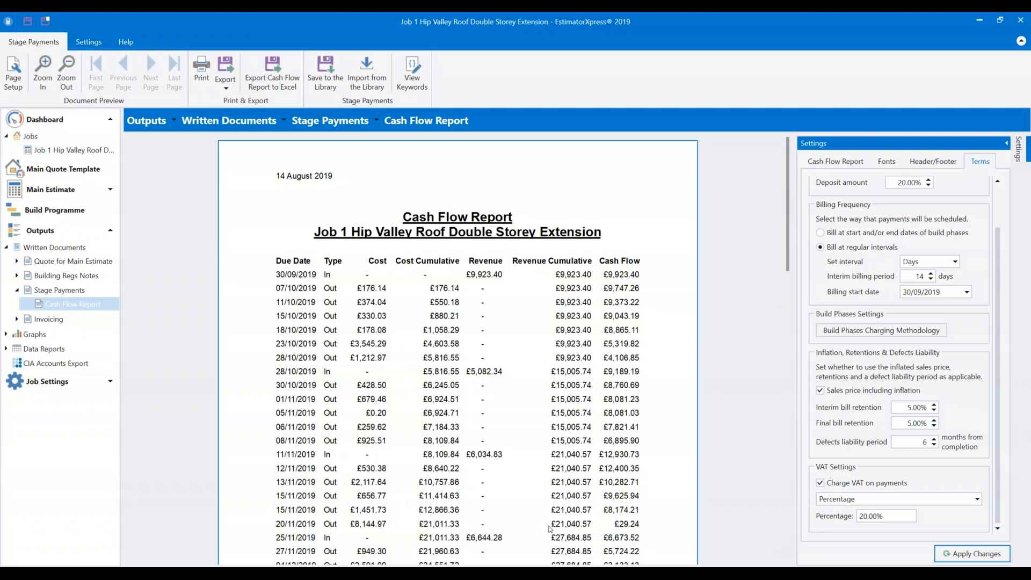
{"action": "scroll", "coordinate": [446, 524], "scroll_direction": "down", "scroll_amount": 1}
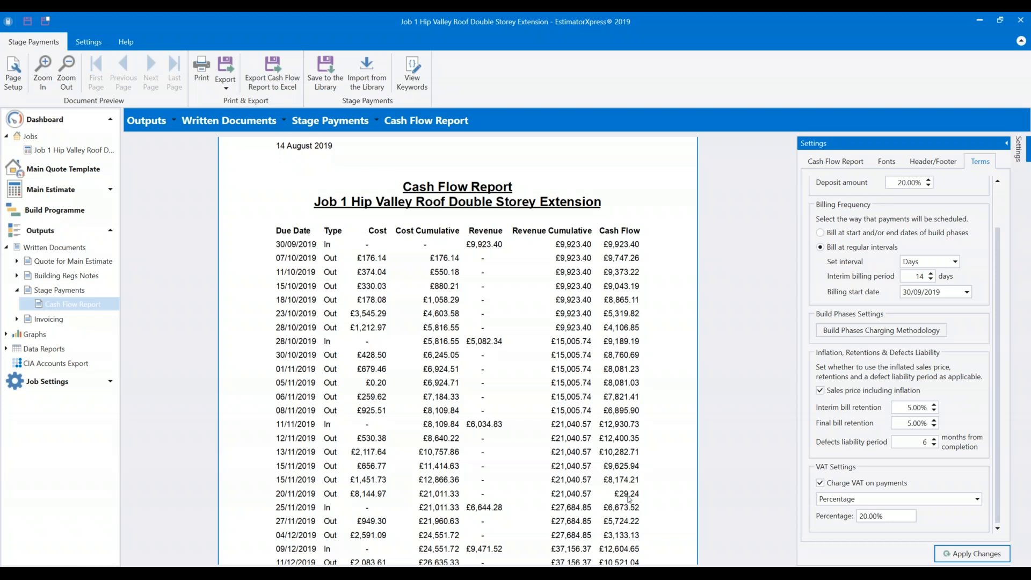
Change retentions to 0% interim and 10% final and recalculate the report.
{"action": "double_click", "coordinate": [916, 407]}
{"action": "type", "text": "0"}
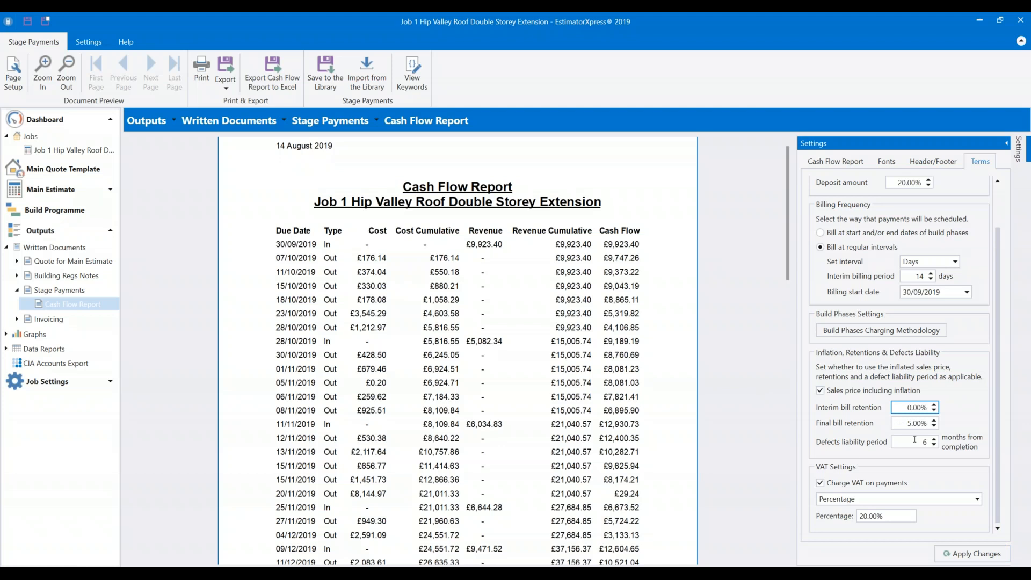
{"action": "left_click", "coordinate": [899, 422]}
{"action": "type", "text": "10"}
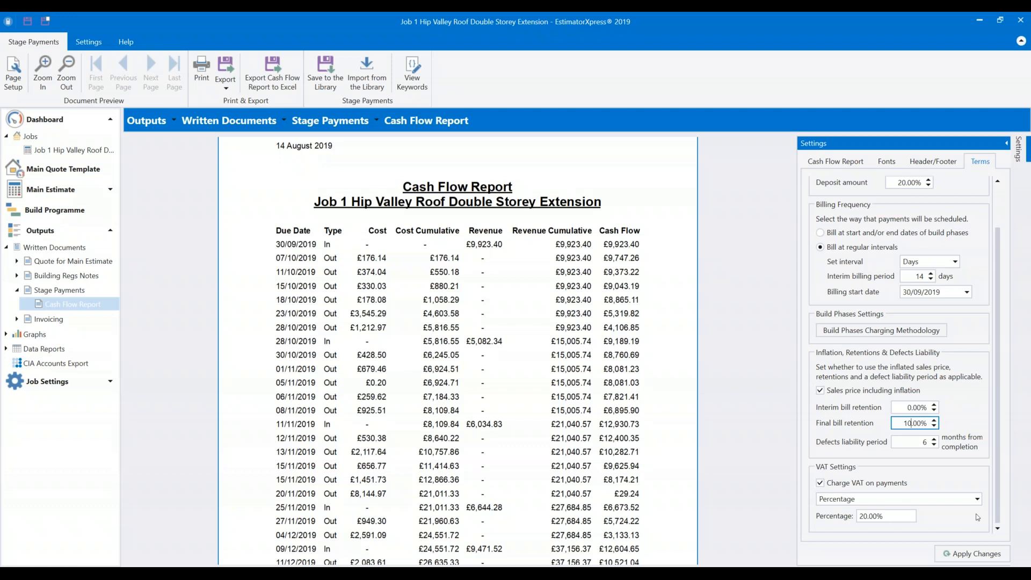
{"action": "left_click", "coordinate": [971, 553]}
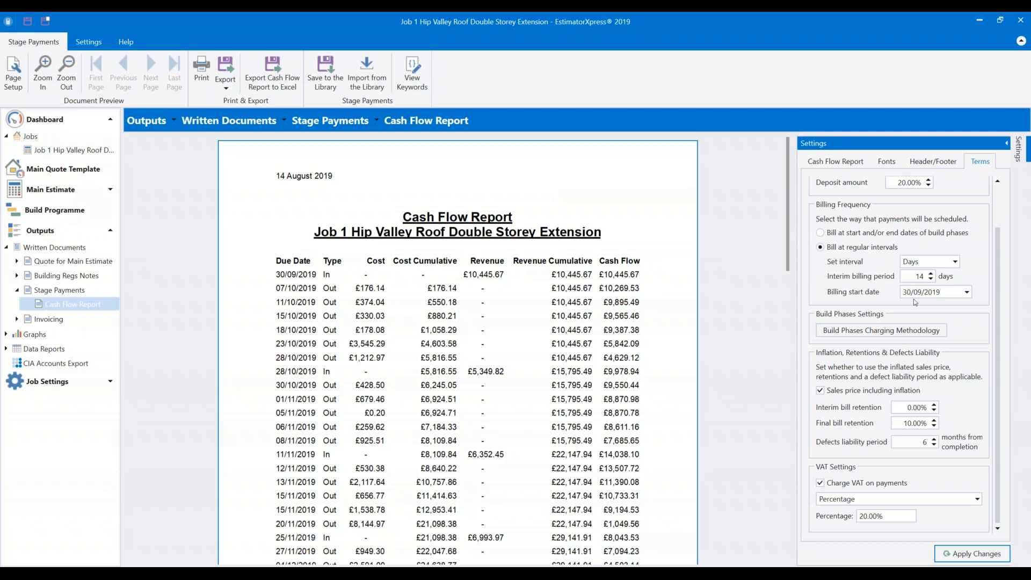
Turn on Charge VAT on payments with the Percentage mode at 20.00%.
{"action": "left_click", "coordinate": [846, 501]}
{"action": "left_click", "coordinate": [845, 501]}
{"action": "left_click", "coordinate": [842, 482]}
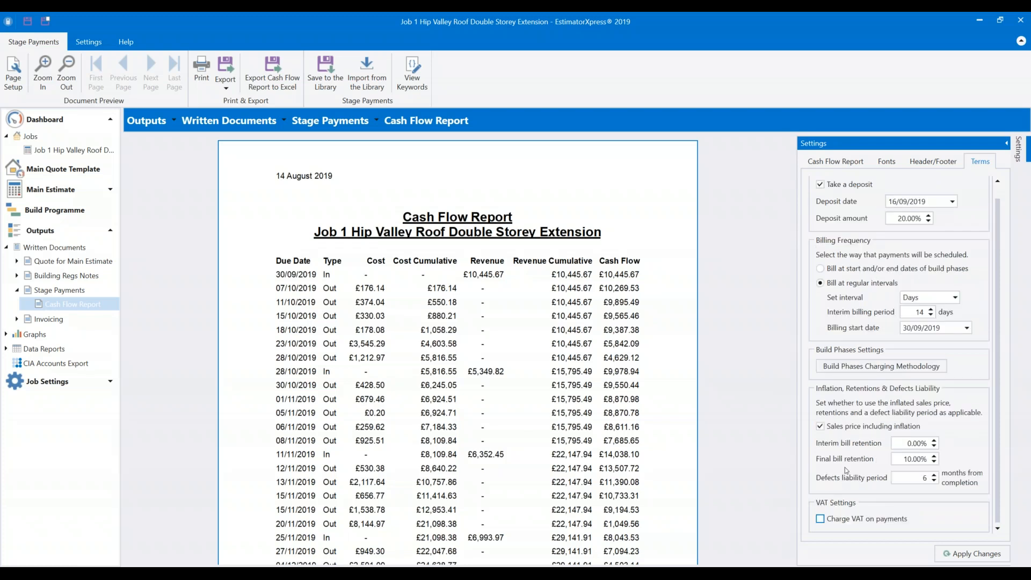
{"action": "left_click", "coordinate": [842, 520]}
{"action": "left_click", "coordinate": [876, 507]}
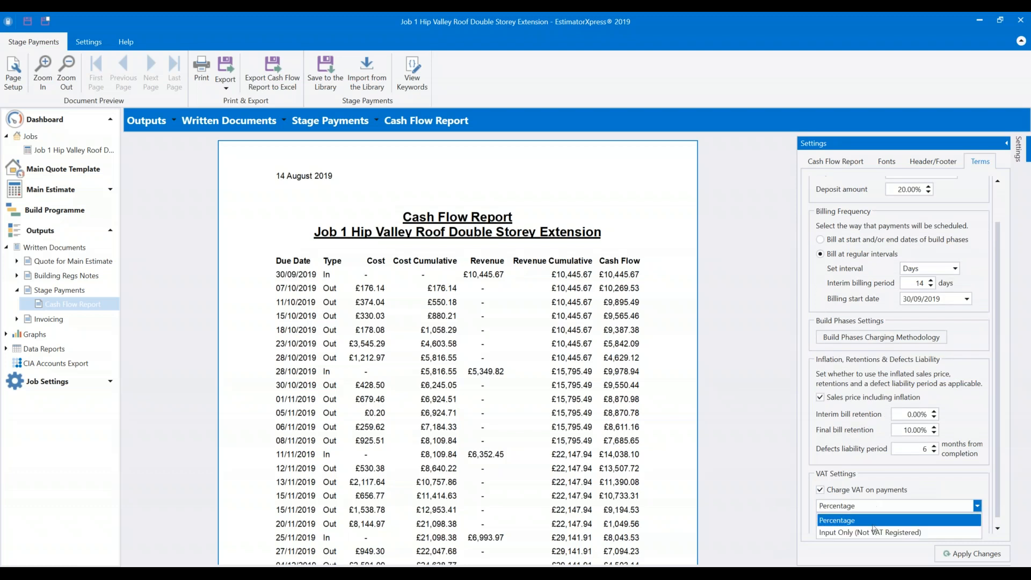
{"action": "left_click", "coordinate": [874, 530]}
{"action": "left_click", "coordinate": [874, 518]}
{"action": "left_click", "coordinate": [862, 531]}
{"action": "scroll", "coordinate": [861, 530], "scroll_direction": "down", "scroll_amount": 1}
{"action": "left_click", "coordinate": [906, 521]}
{"action": "left_click", "coordinate": [902, 530]}
{"action": "scroll", "coordinate": [901, 521], "scroll_direction": "down", "scroll_amount": 1}
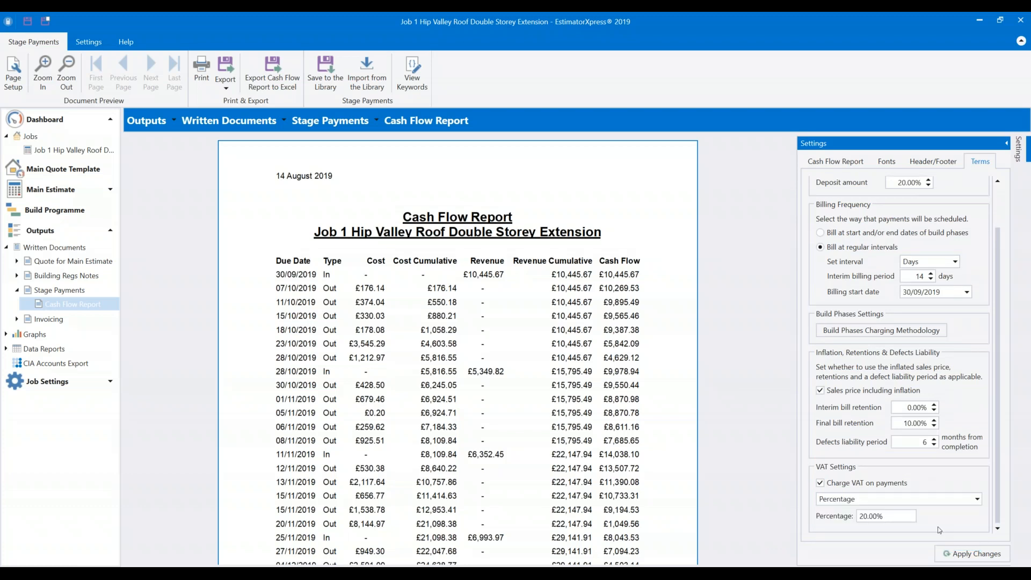
{"action": "left_click", "coordinate": [906, 513]}
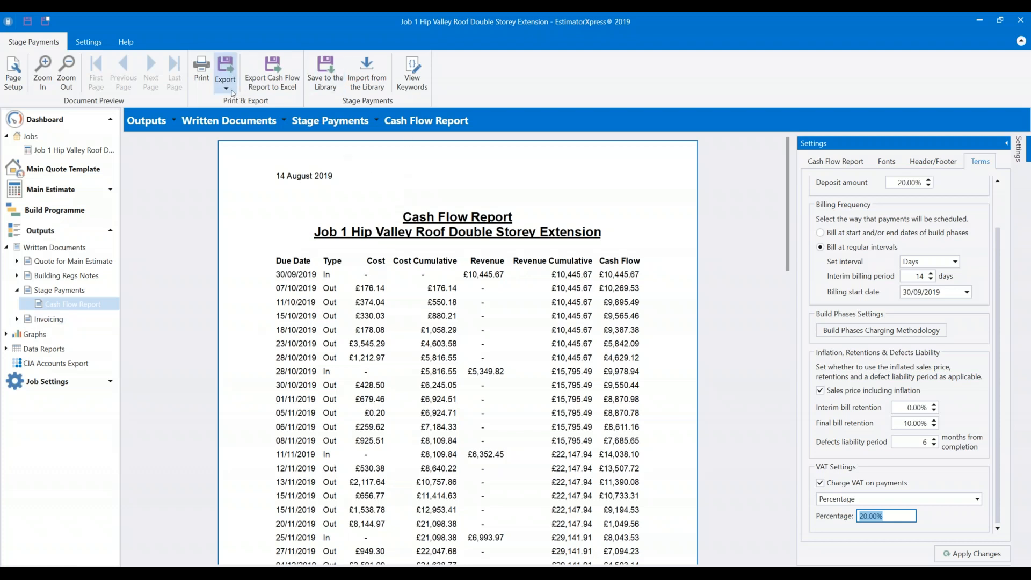
Save all cash flow settings to the library, then export the report as an .xlsx workbook.
{"action": "left_click", "coordinate": [318, 85]}
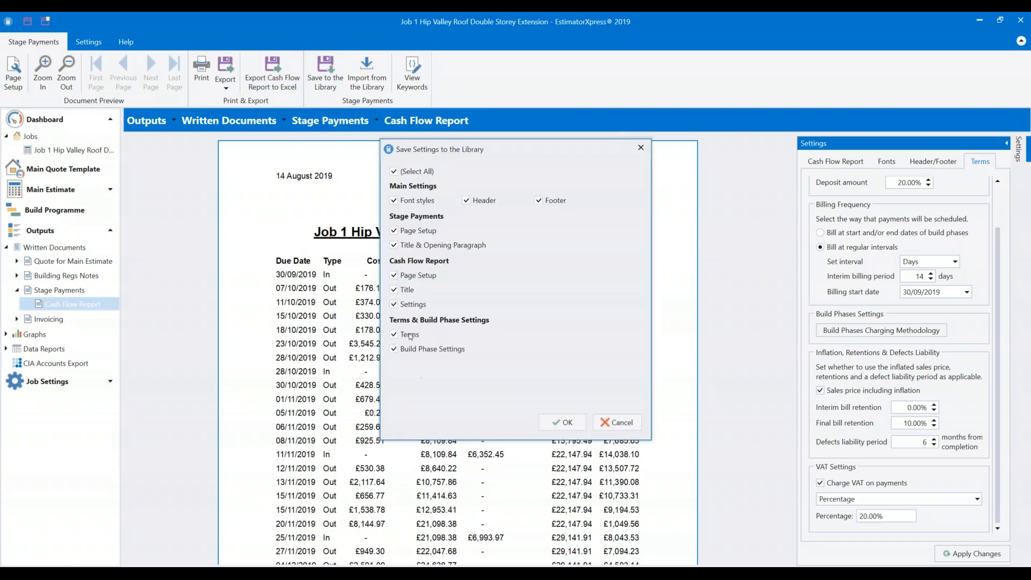
{"action": "left_click", "coordinate": [561, 422]}
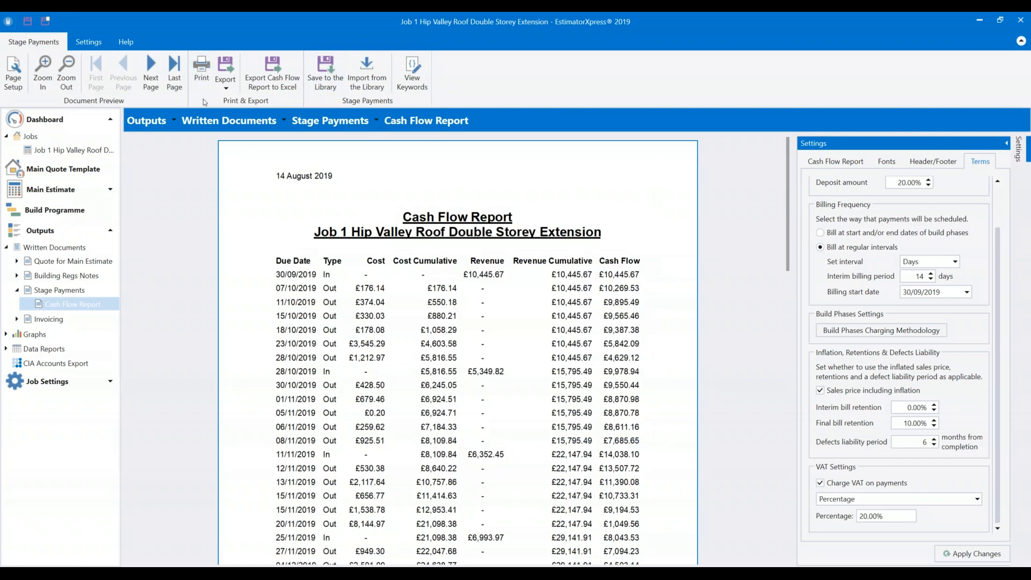
{"action": "left_click", "coordinate": [259, 89]}
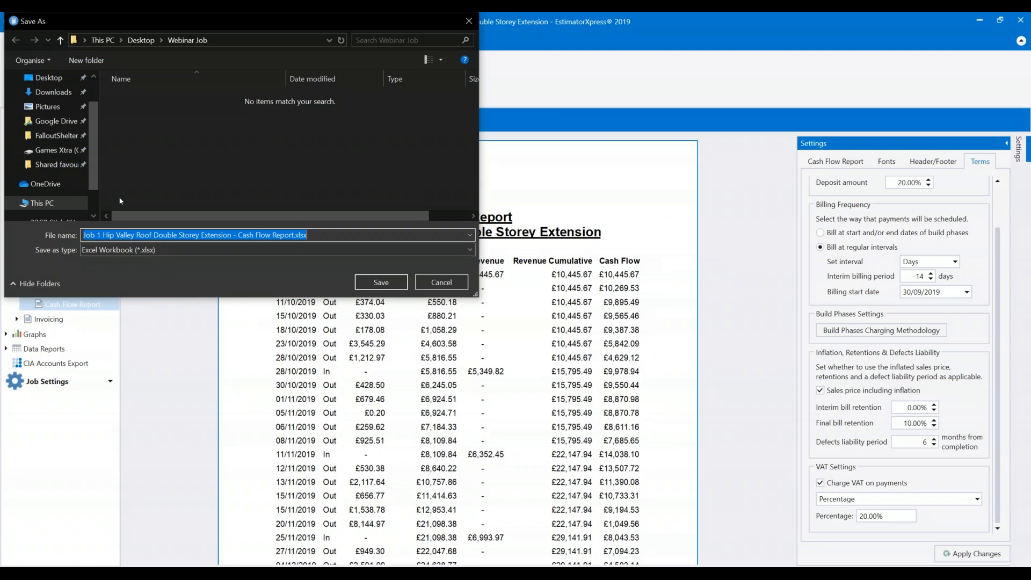
{"action": "left_click", "coordinate": [380, 283]}
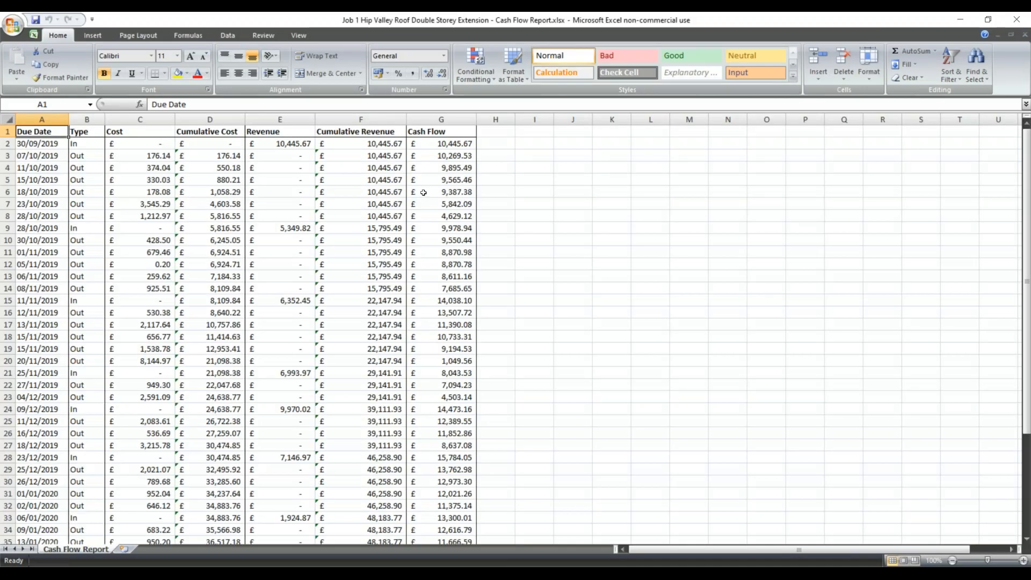
Scroll through the exported Cash Flow Report sheet in Excel, then minimise Excel.
{"action": "scroll", "coordinate": [548, 182], "scroll_direction": "down", "scroll_amount": 5}
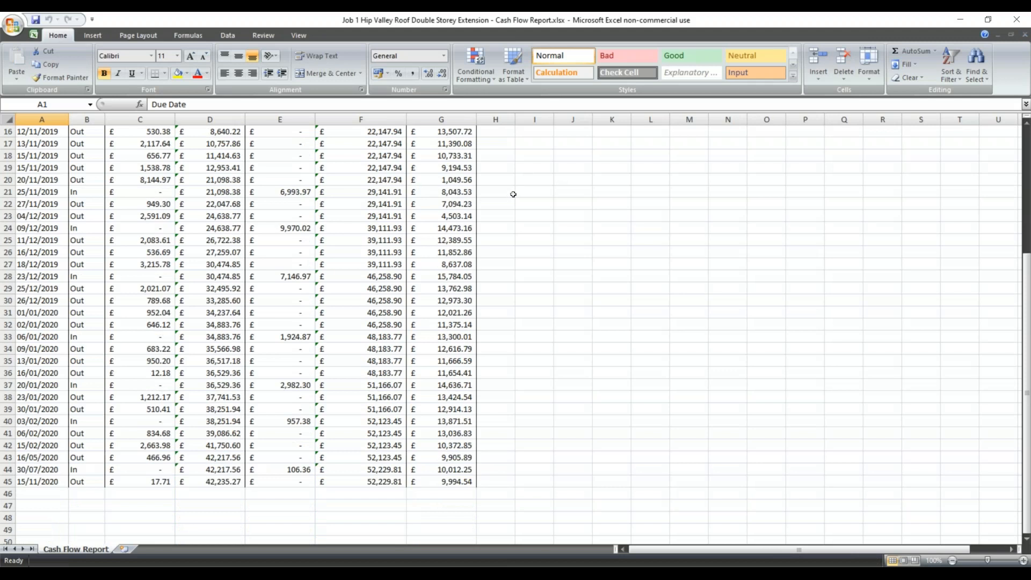
{"action": "scroll", "coordinate": [513, 195], "scroll_direction": "up", "scroll_amount": 5}
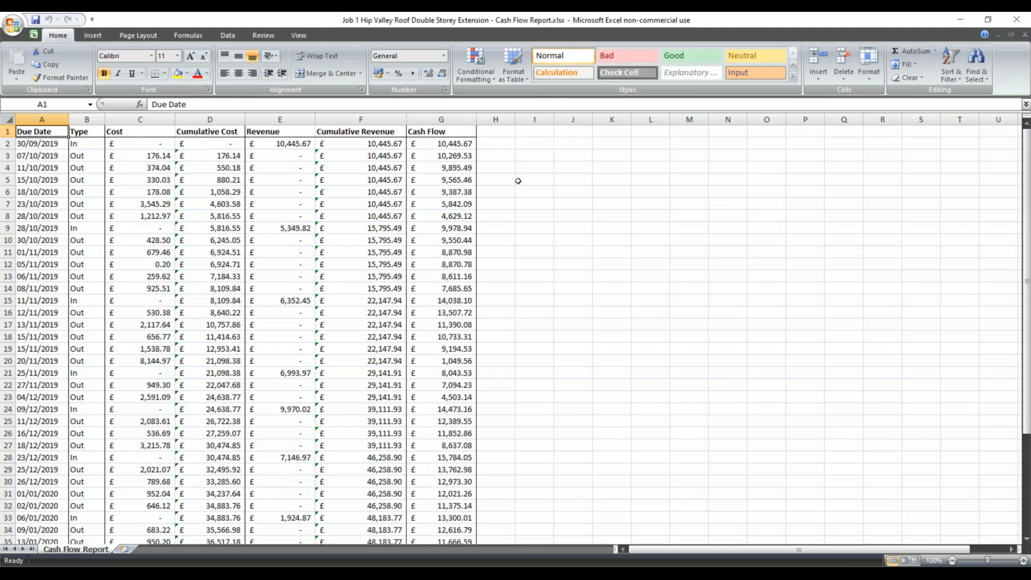
{"action": "scroll", "coordinate": [516, 180], "scroll_direction": "down", "scroll_amount": 5}
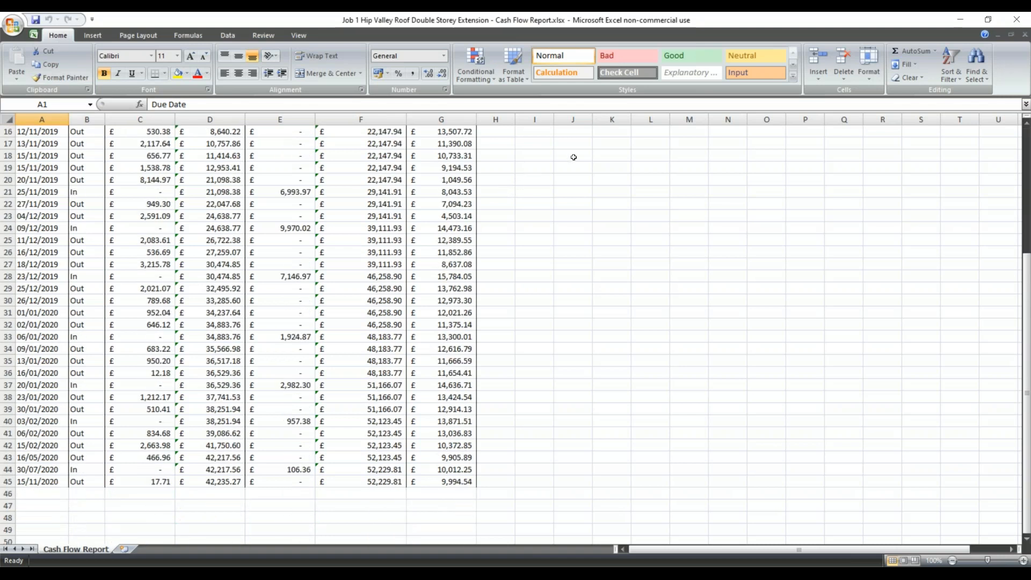
{"action": "scroll", "coordinate": [508, 146], "scroll_direction": "up", "scroll_amount": 4}
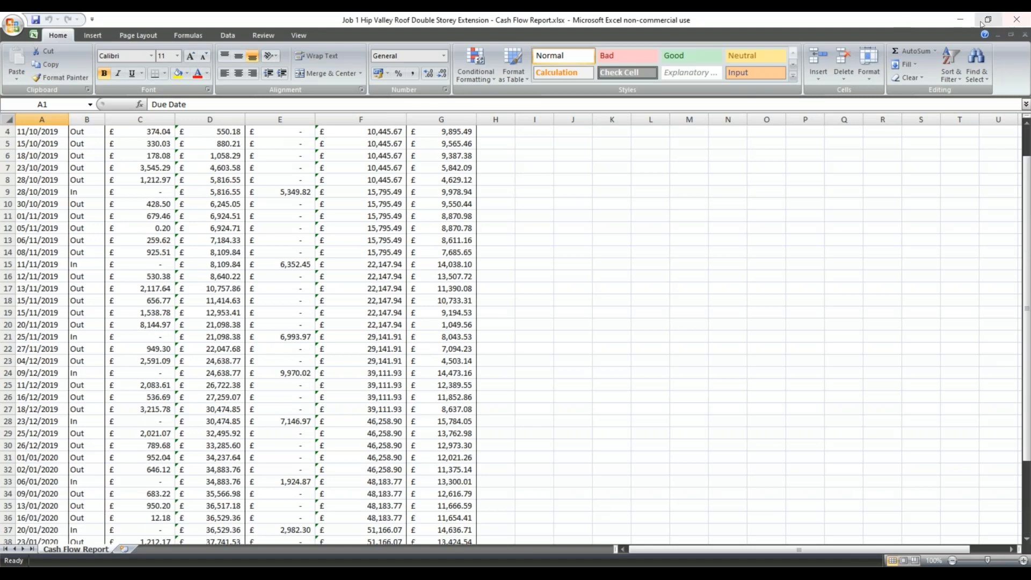
{"action": "left_click", "coordinate": [960, 20]}
Glance at the Export format list, then go to the job's empty Invoicing page under Outputs.
{"action": "left_click", "coordinate": [230, 89]}
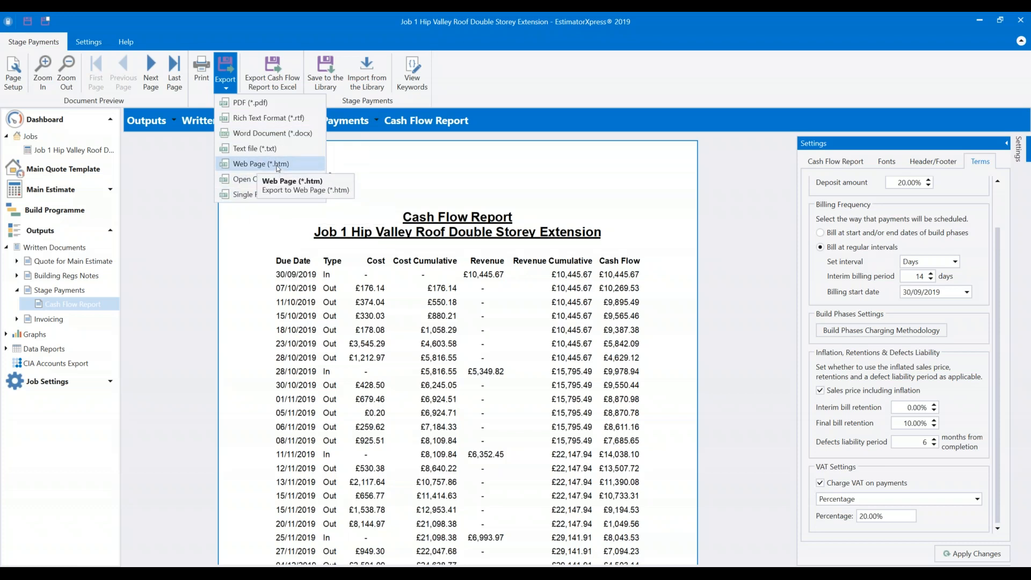
{"action": "left_click", "coordinate": [474, 154]}
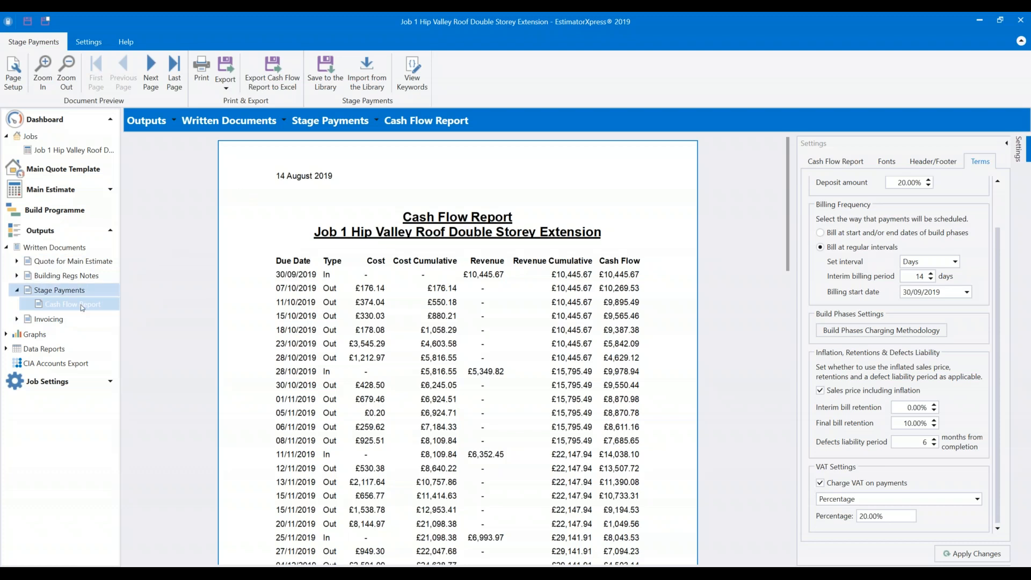
{"action": "left_click", "coordinate": [46, 320]}
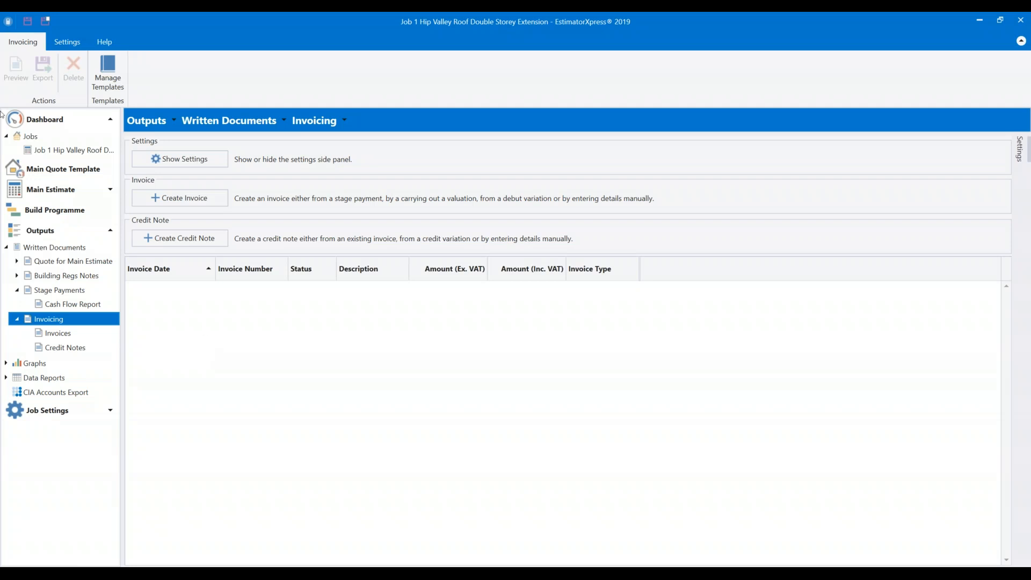
Show the invoicing settings, open Manage Templates and edit the HBXL Default Invoice Template.
{"action": "left_click", "coordinate": [175, 160]}
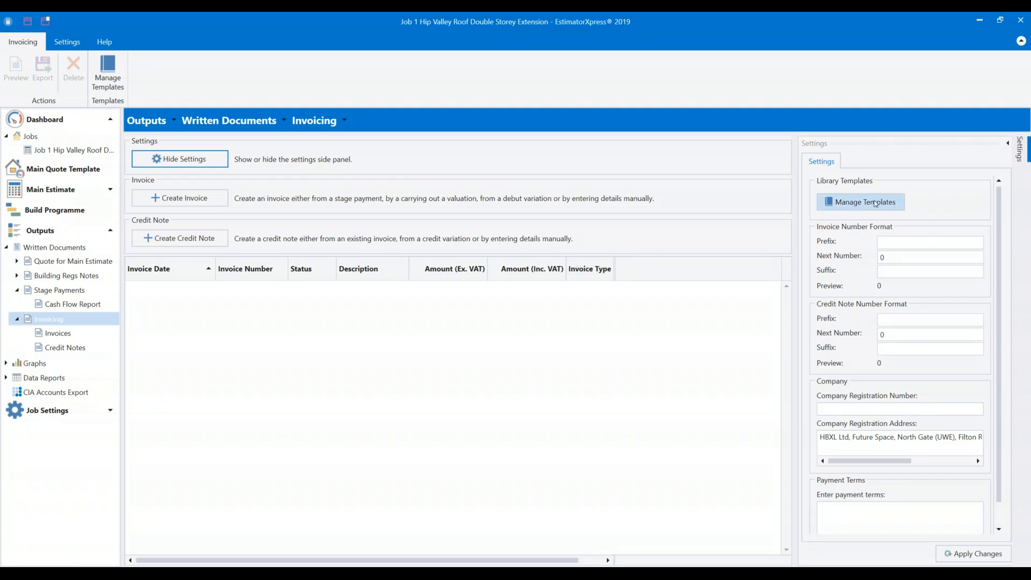
{"action": "left_click", "coordinate": [898, 202]}
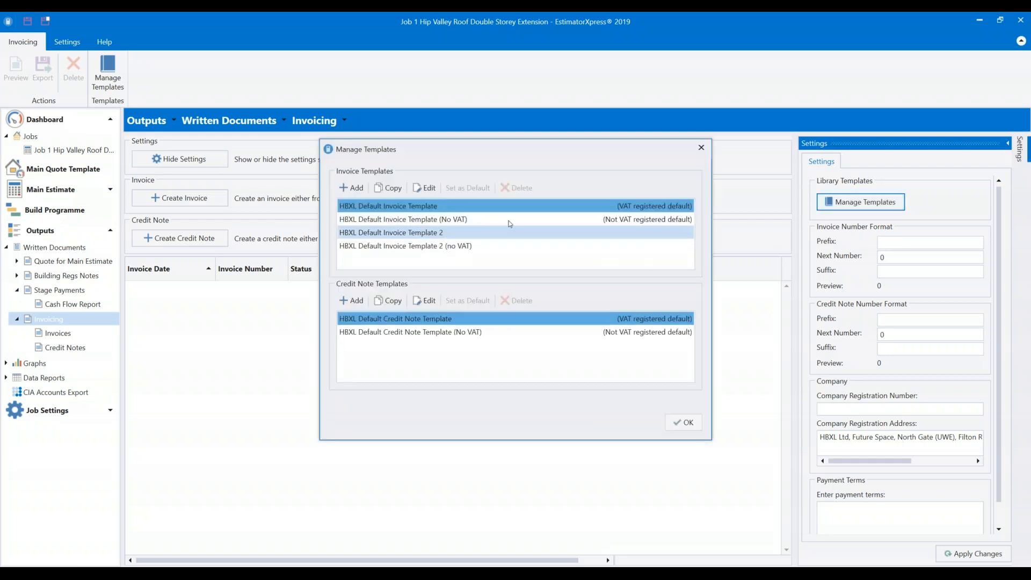
{"action": "left_click", "coordinate": [440, 220]}
{"action": "left_click", "coordinate": [424, 233]}
{"action": "left_click", "coordinate": [413, 246]}
{"action": "left_click", "coordinate": [416, 208]}
{"action": "left_click", "coordinate": [425, 188]}
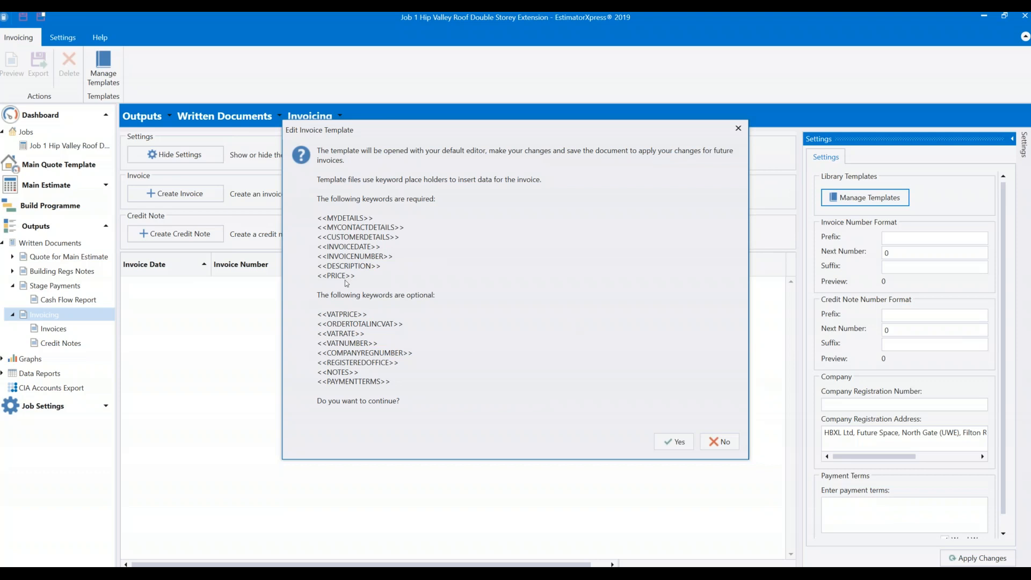
Open the HBXL Default Invoice Template in Word, review it, and close without saving.
{"action": "left_click", "coordinate": [674, 441]}
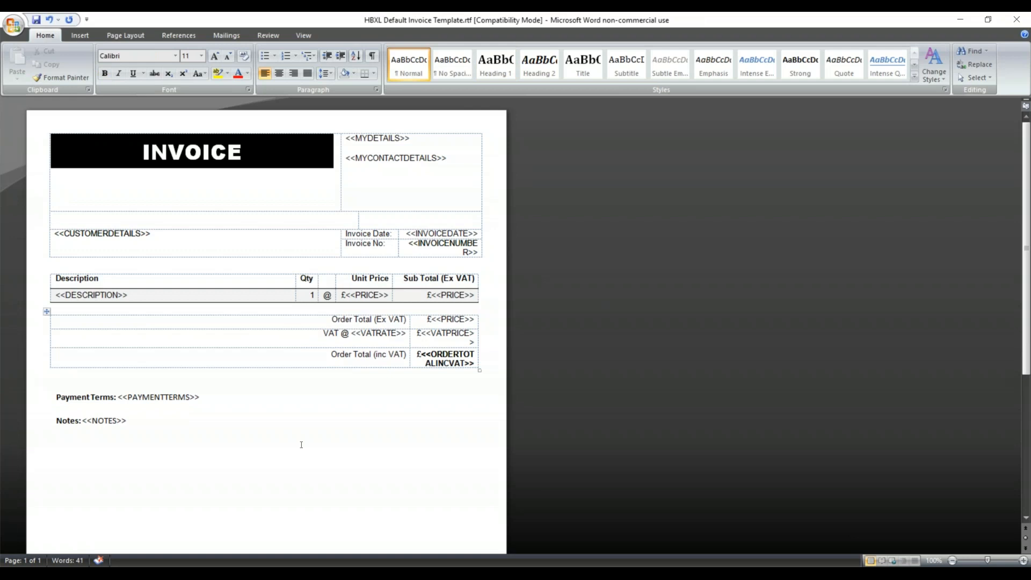
{"action": "left_click", "coordinate": [1015, 19]}
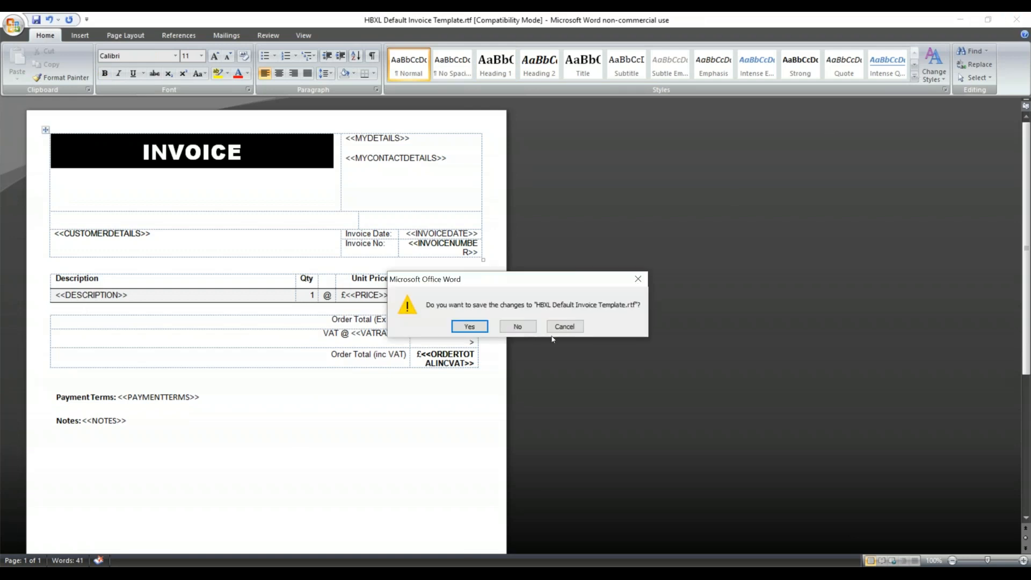
{"action": "left_click", "coordinate": [513, 327]}
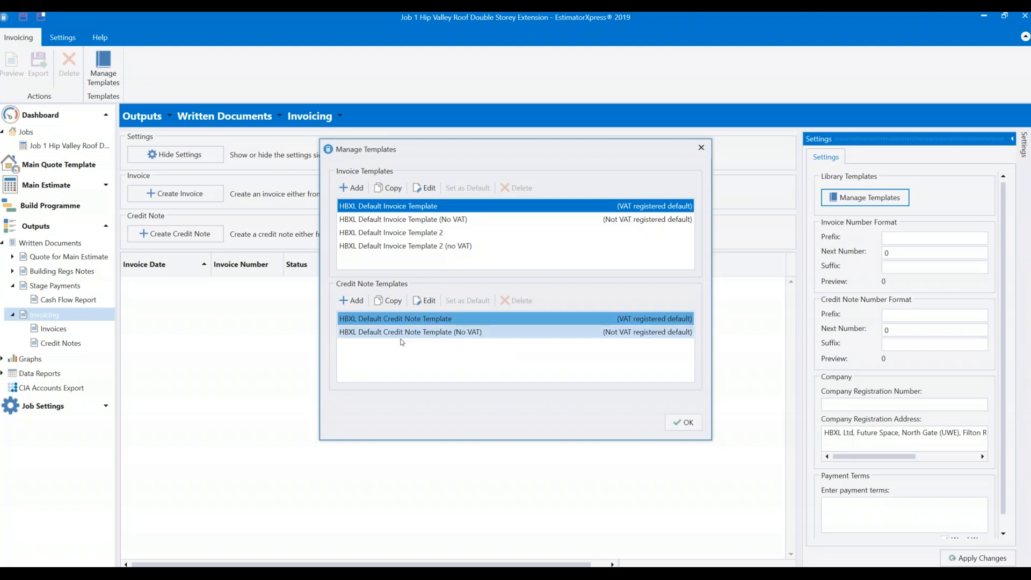
Close the templates list and set the invoice prefix to 001 with next number 1.
{"action": "left_click", "coordinate": [692, 421]}
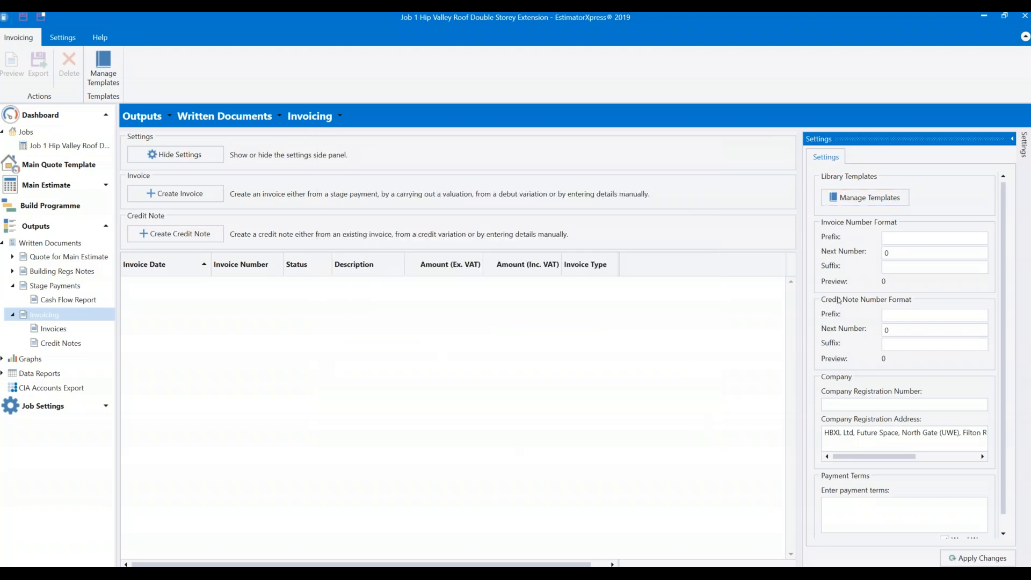
{"action": "left_click", "coordinate": [897, 238]}
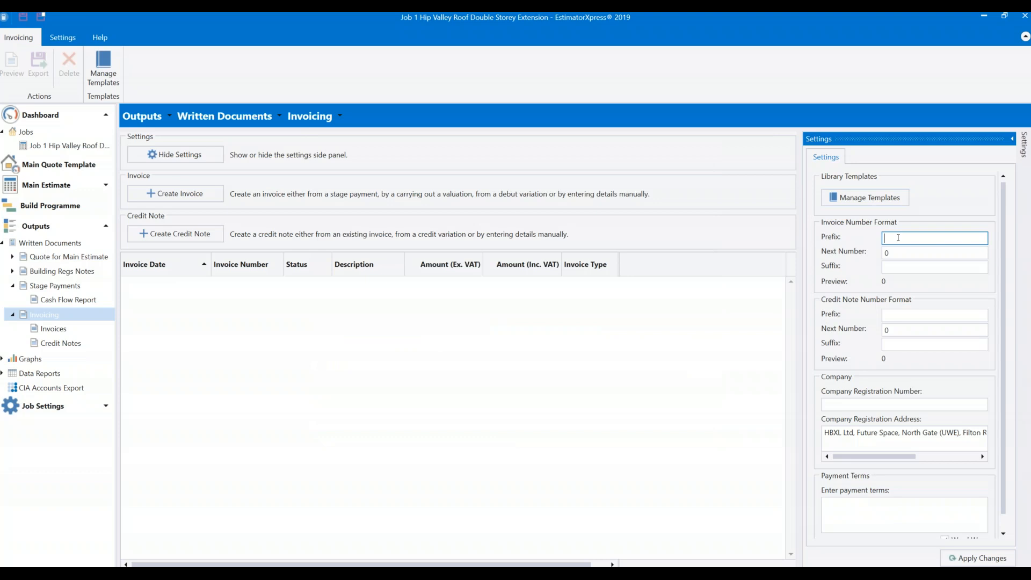
{"action": "type", "text": "0012"}
{"action": "key", "text": "BackSpace"}
{"action": "key", "text": "Tab"}
{"action": "type", "text": "1"}
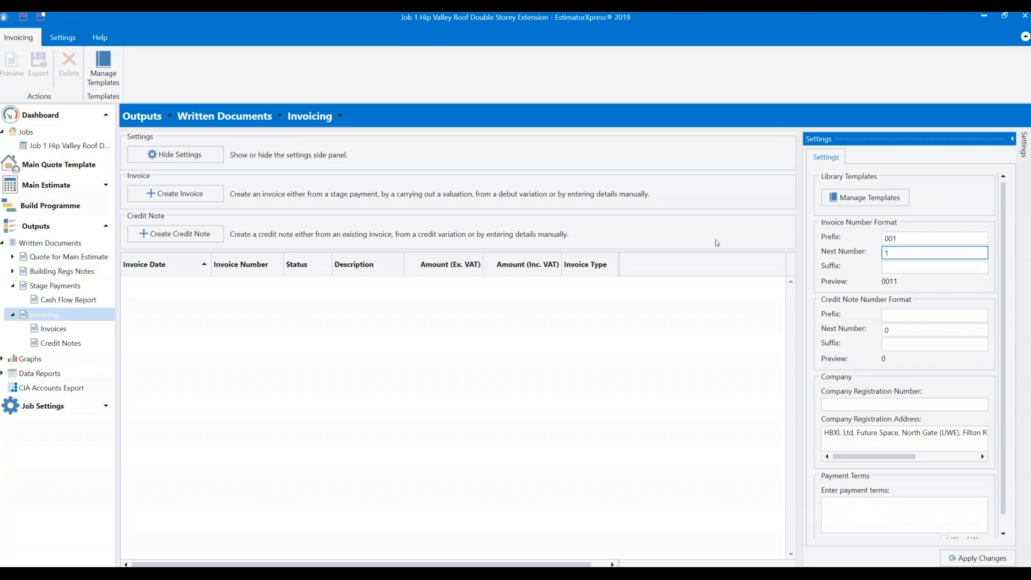
Set the invoice number suffix to 2019, replacing an initial 999.
{"action": "left_click", "coordinate": [922, 267]}
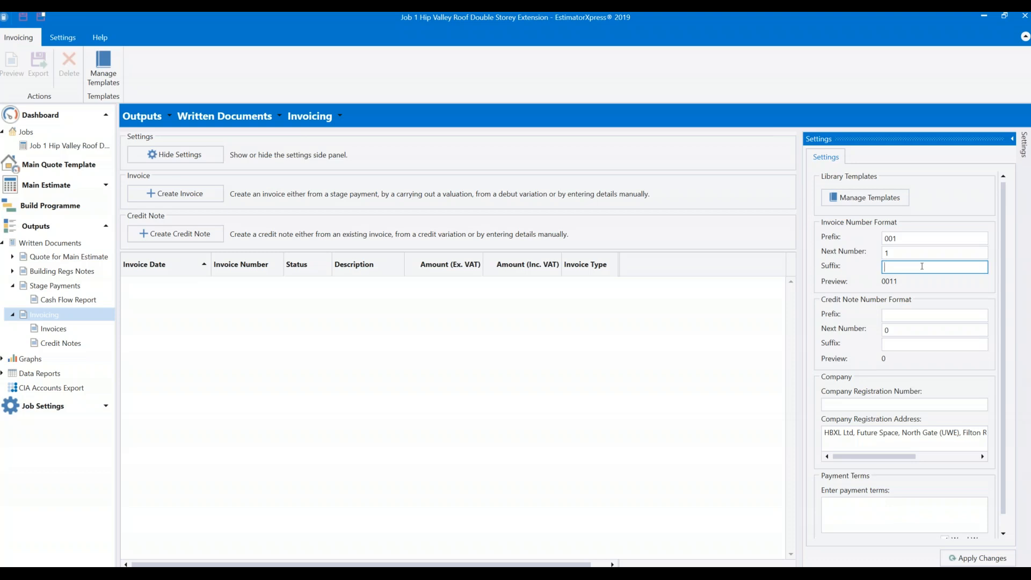
{"action": "type", "text": "999"}
{"action": "left_click", "coordinate": [885, 291]}
{"action": "left_click_drag", "start_coordinate": [903, 268], "coordinate": [814, 259]}
{"action": "type", "text": "2019"}
{"action": "left_click", "coordinate": [916, 293]}
Give credit note numbers the suffix 111.
{"action": "left_click", "coordinate": [902, 317]}
{"action": "left_click", "coordinate": [898, 347]}
{"action": "type", "text": "111"}
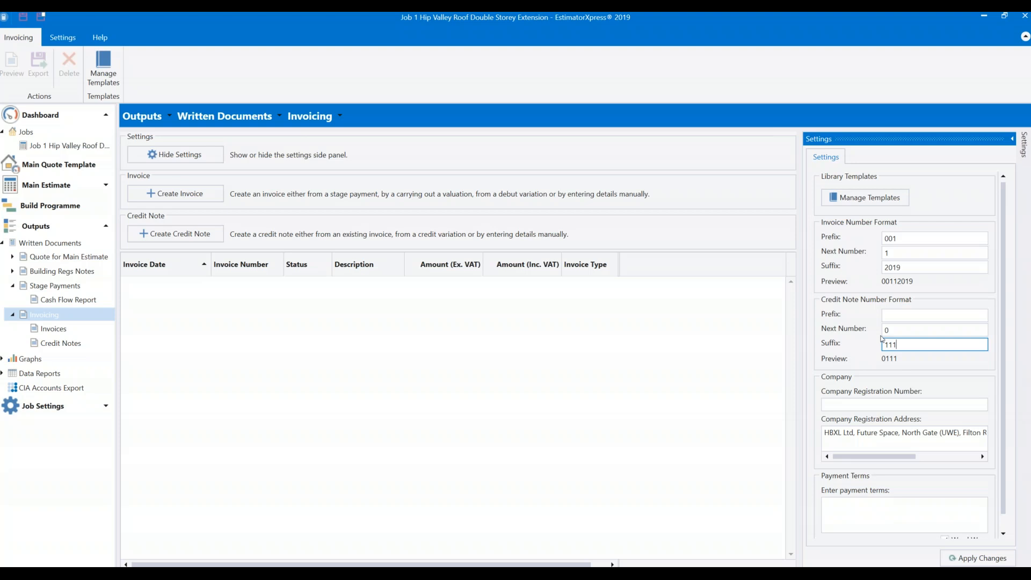
{"action": "left_click", "coordinate": [924, 373]}
Enter the company registration number and payment terms 'All Invoices to be payed within 14 days.', then apply.
{"action": "left_click", "coordinate": [871, 404]}
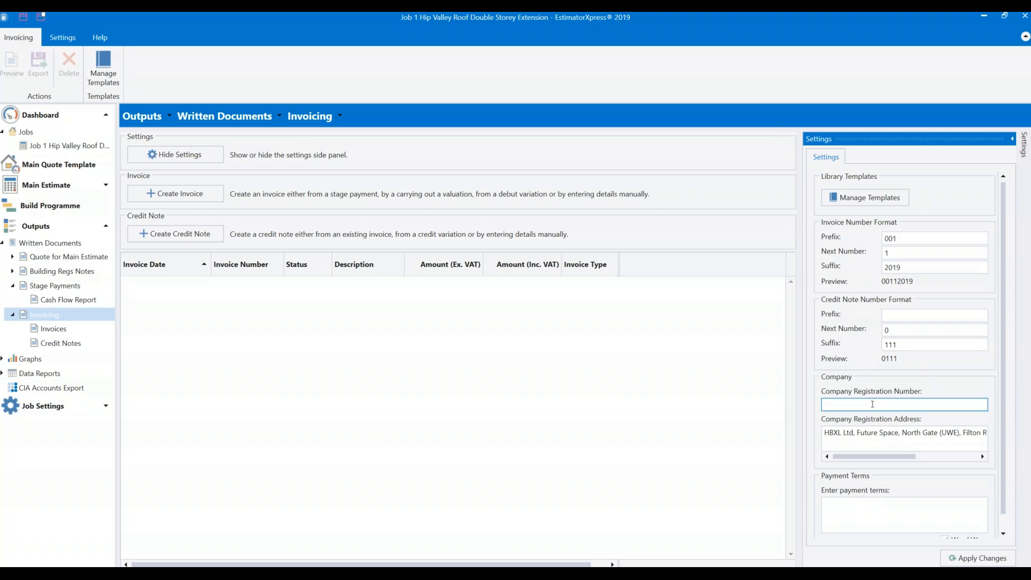
{"action": "left_click", "coordinate": [865, 507]}
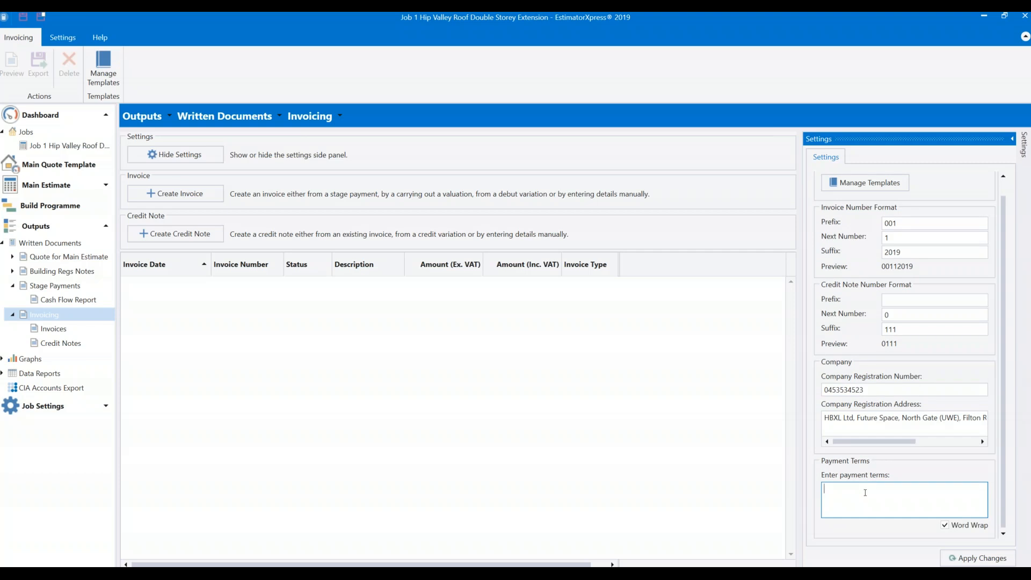
{"action": "type", "text": "All Invoices to be payed within 14 days."}
{"action": "left_click", "coordinate": [965, 560]}
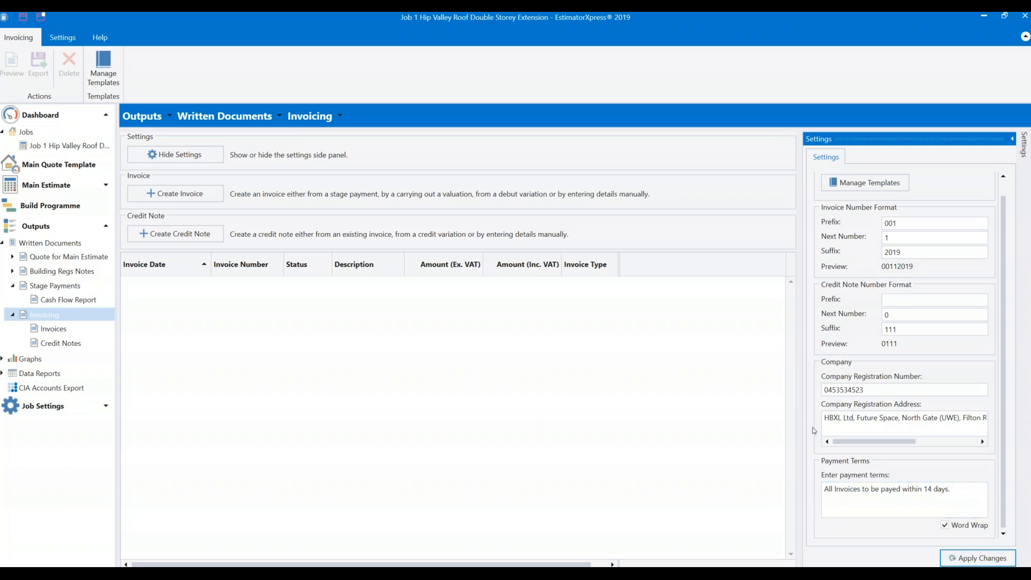
Set the credit note prefix to 1.
{"action": "left_click", "coordinate": [913, 301]}
{"action": "type", "text": "1"}
{"action": "key", "text": "Return"}
Create an invoice dated 14/08/2019 from the 18/09/2019 Deposit stage payment.
{"action": "left_click", "coordinate": [171, 194]}
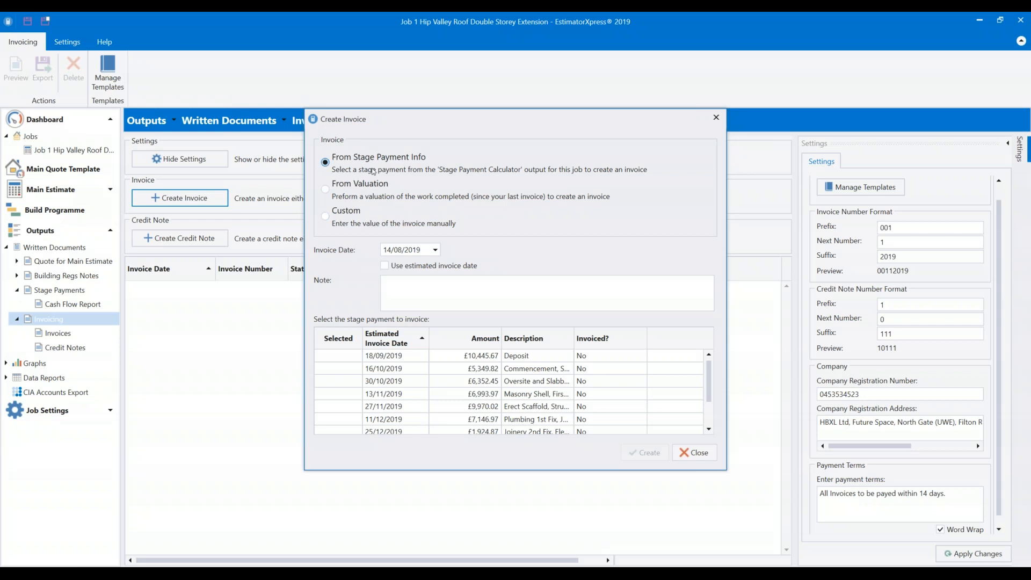
{"action": "left_click", "coordinate": [384, 265]}
{"action": "left_click", "coordinate": [384, 265]}
{"action": "left_click", "coordinate": [434, 250]}
{"action": "left_click", "coordinate": [434, 250]}
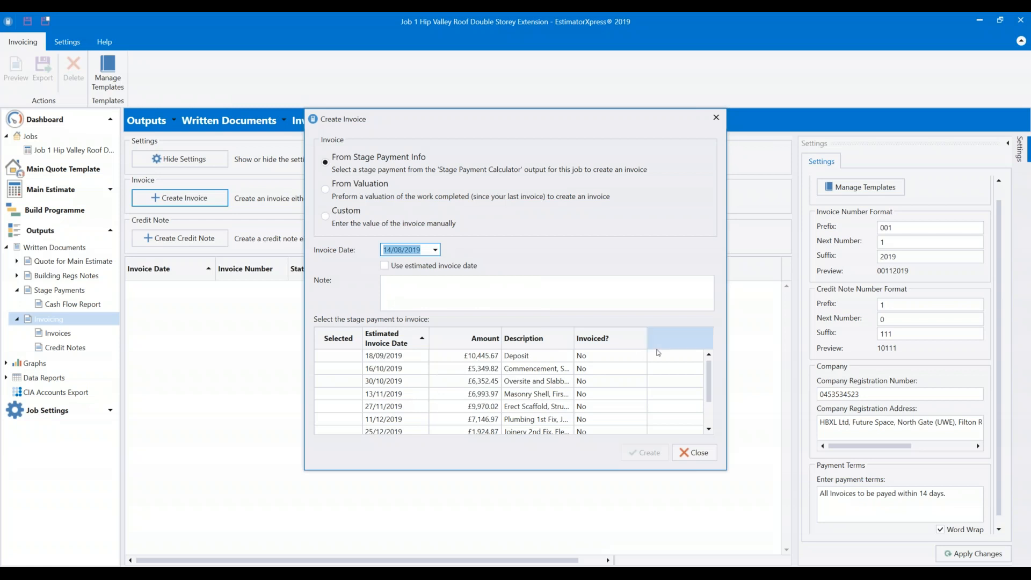
{"action": "left_click", "coordinate": [344, 357]}
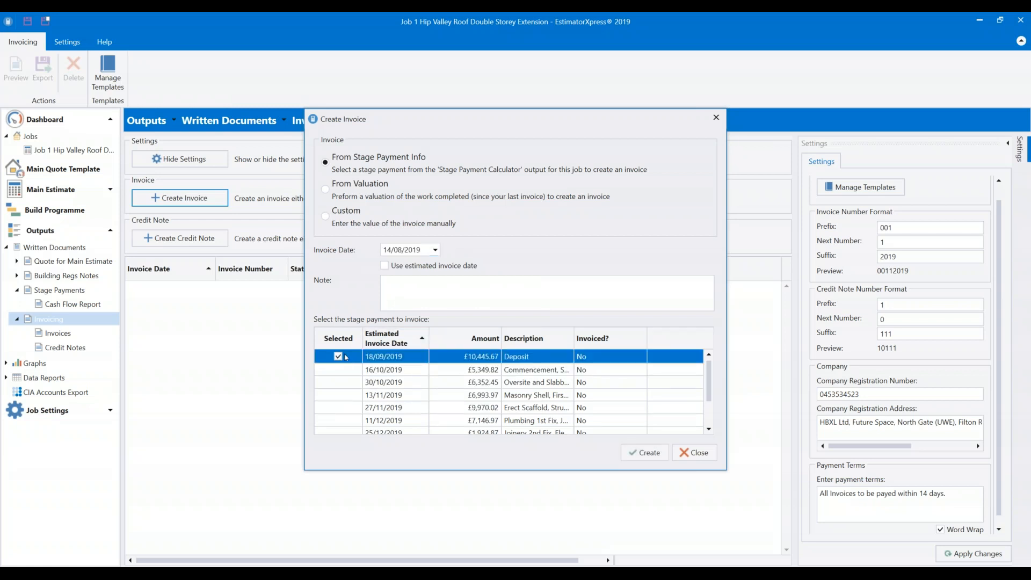
{"action": "left_click", "coordinate": [642, 455]}
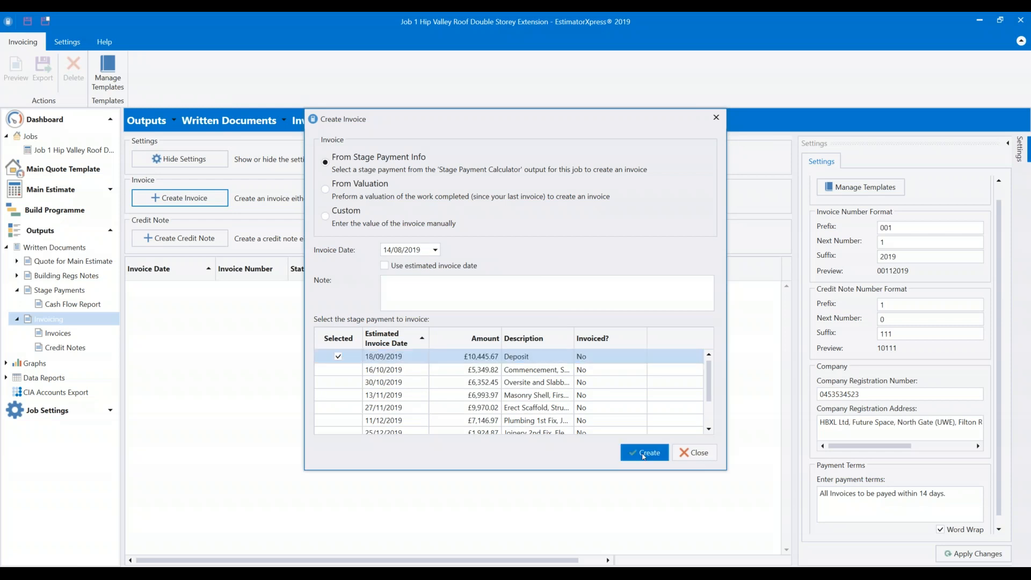
Preview invoice 00112019 with its template unchanged, then return to the Invoices list.
{"action": "left_click", "coordinate": [648, 320]}
{"action": "left_click", "coordinate": [644, 311]}
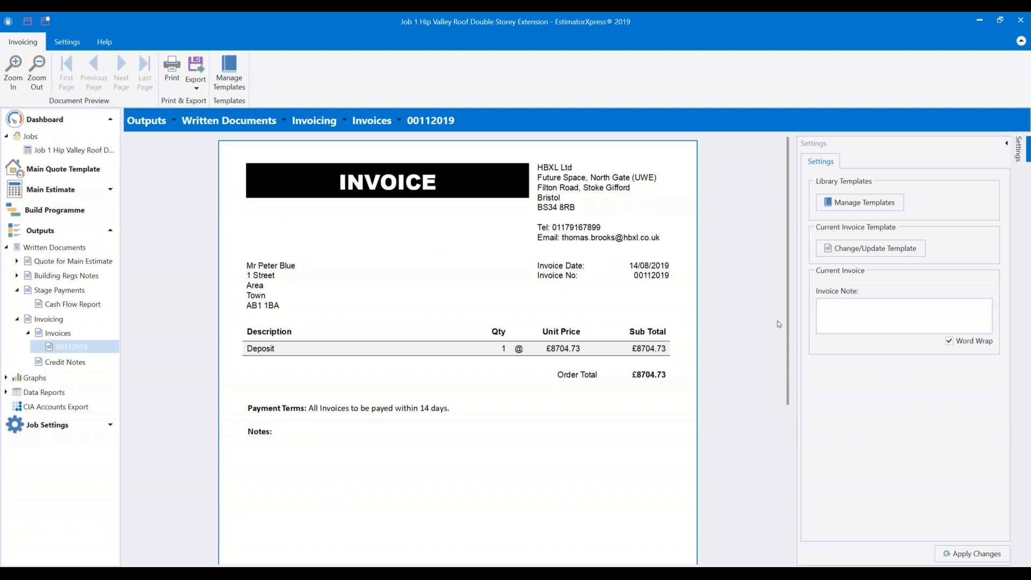
{"action": "left_click", "coordinate": [829, 246]}
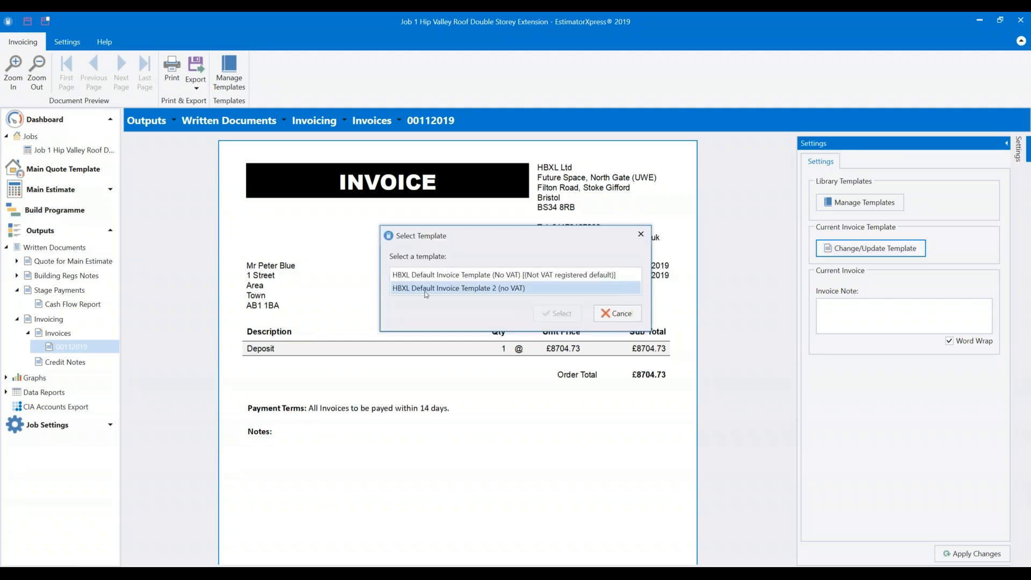
{"action": "left_click", "coordinate": [617, 314]}
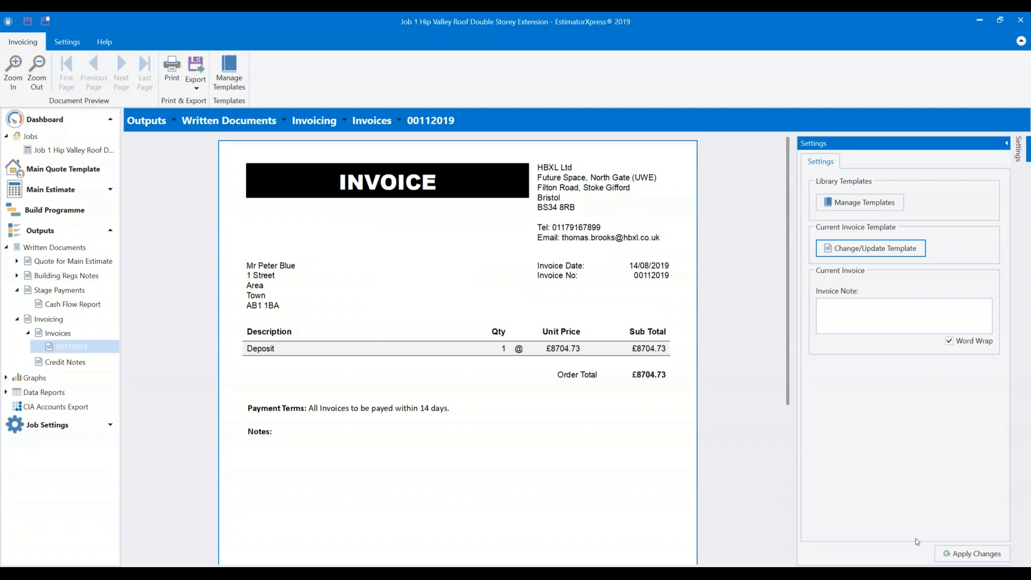
{"action": "left_click", "coordinate": [55, 334]}
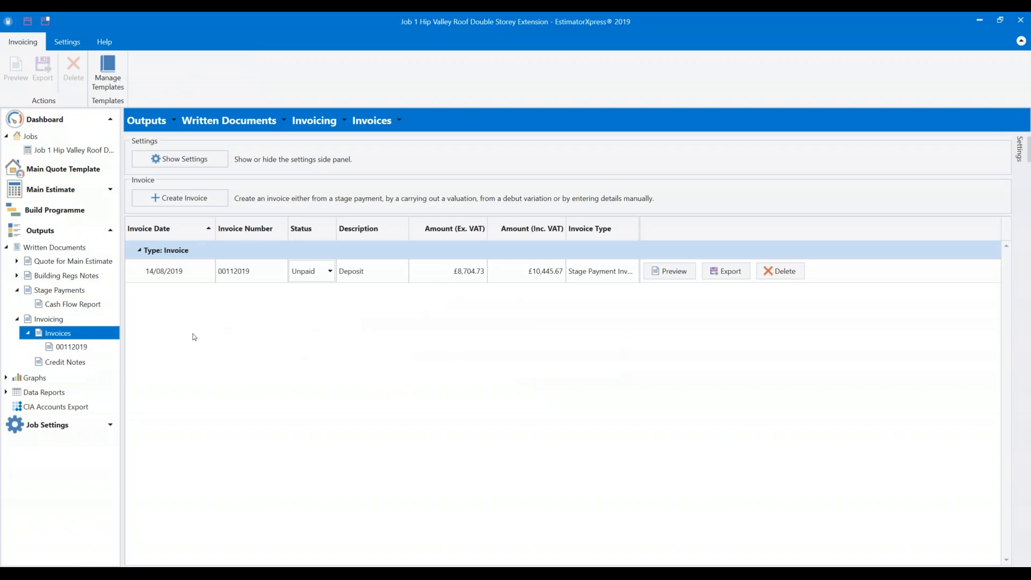
Toggle the Deposit invoice to Paid and back to Unpaid, and cancel its export.
{"action": "left_click", "coordinate": [328, 271]}
{"action": "left_click", "coordinate": [320, 304]}
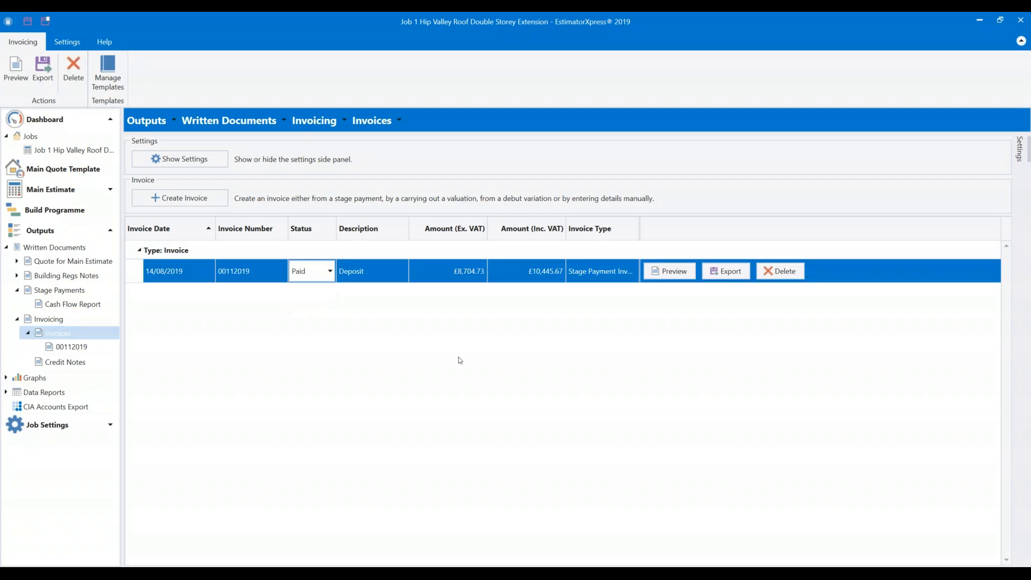
{"action": "left_click", "coordinate": [330, 271]}
{"action": "left_click", "coordinate": [320, 290]}
{"action": "left_click", "coordinate": [716, 274]}
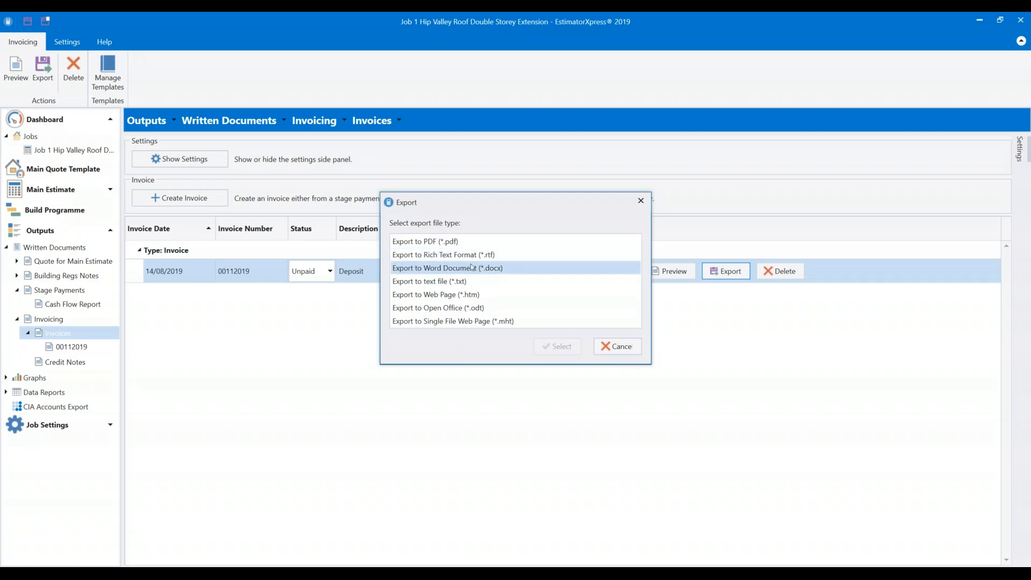
{"action": "left_click", "coordinate": [634, 348]}
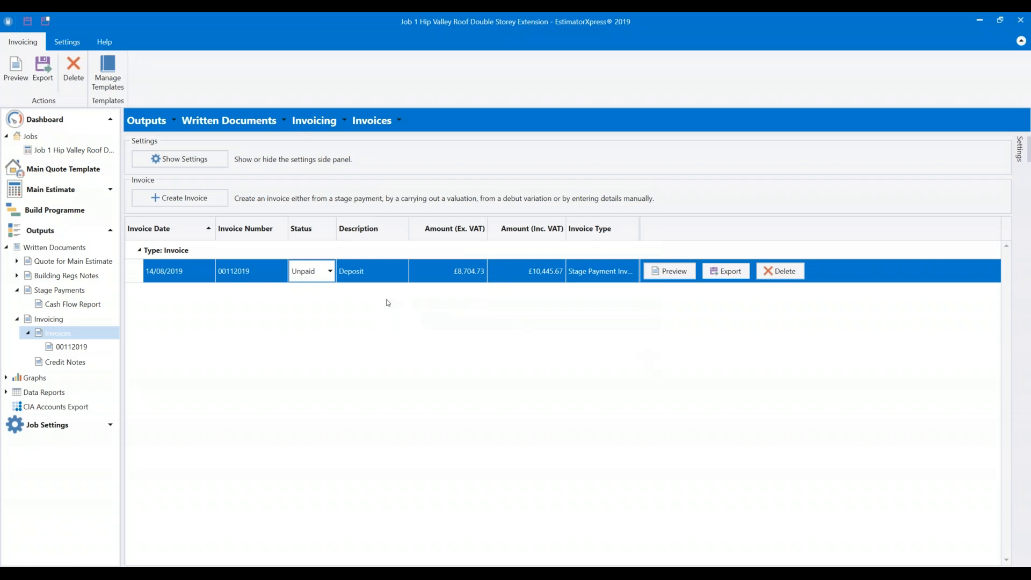
Create an invoice from the 16/10/2019 Commencement stage payment.
{"action": "left_click", "coordinate": [202, 199]}
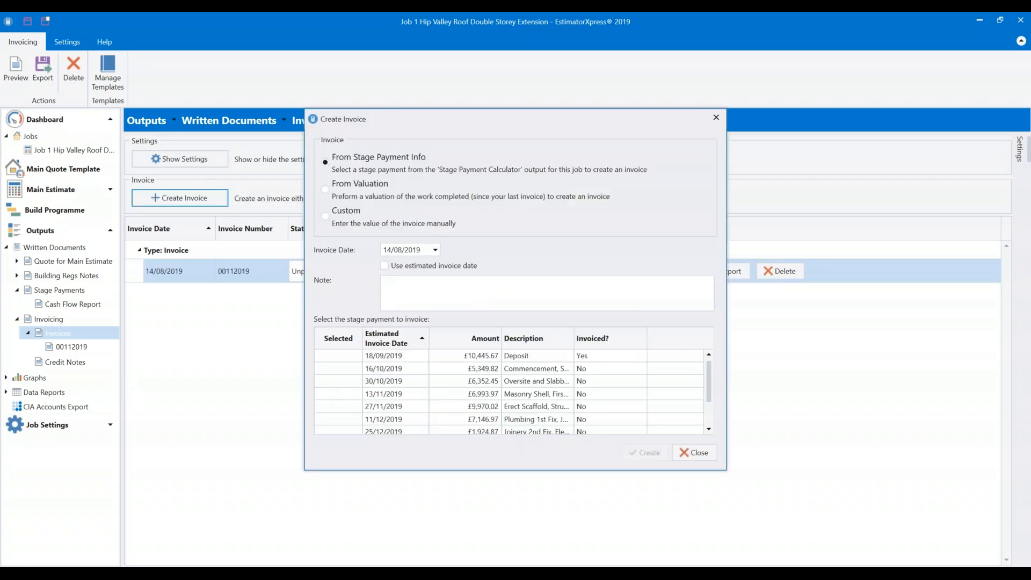
{"action": "left_click", "coordinate": [333, 369]}
{"action": "left_click", "coordinate": [335, 382]}
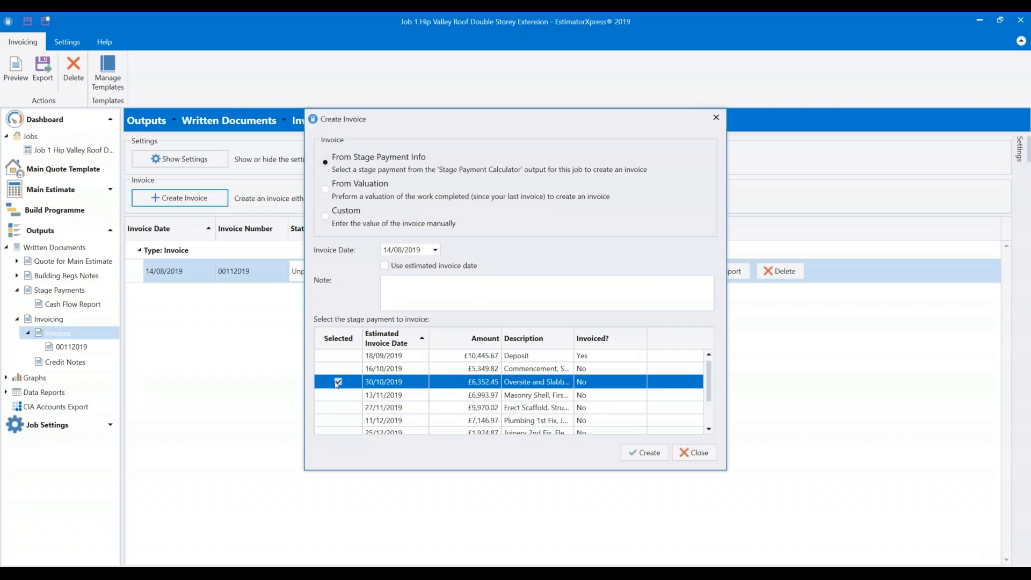
{"action": "left_click", "coordinate": [342, 397]}
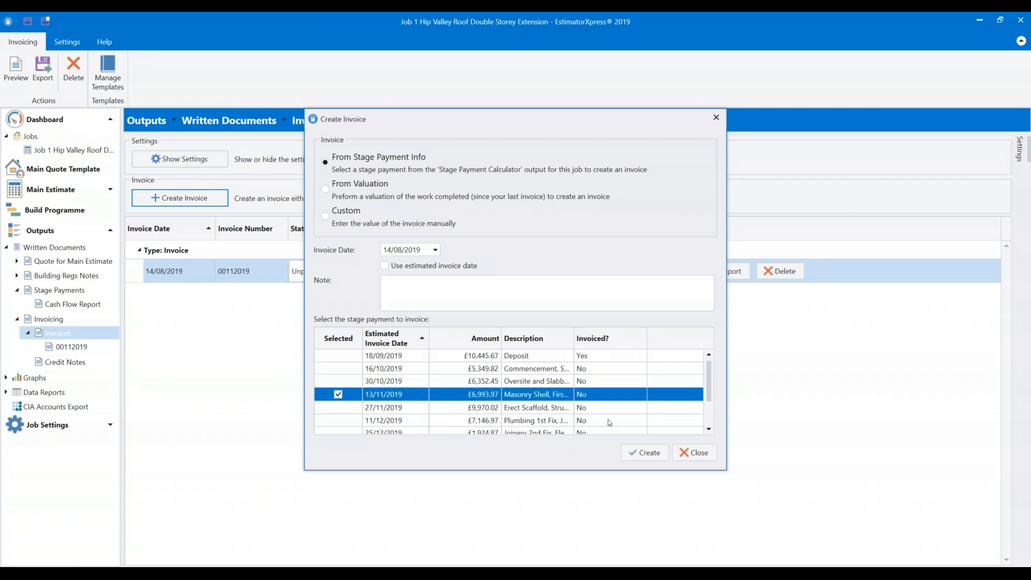
{"action": "left_click", "coordinate": [338, 370]}
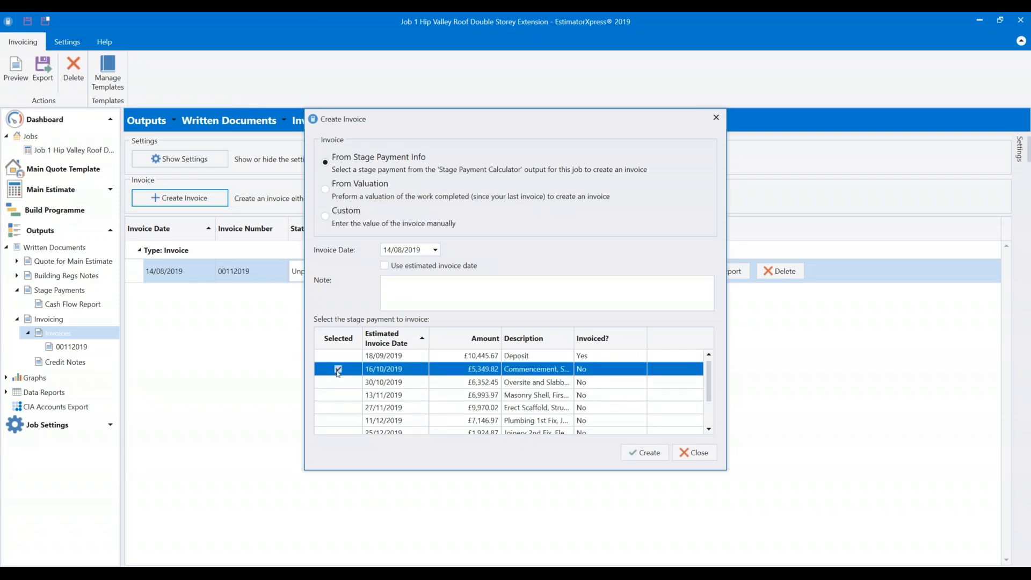
{"action": "left_click", "coordinate": [338, 382]}
{"action": "left_click", "coordinate": [337, 369]}
{"action": "left_click", "coordinate": [645, 453]}
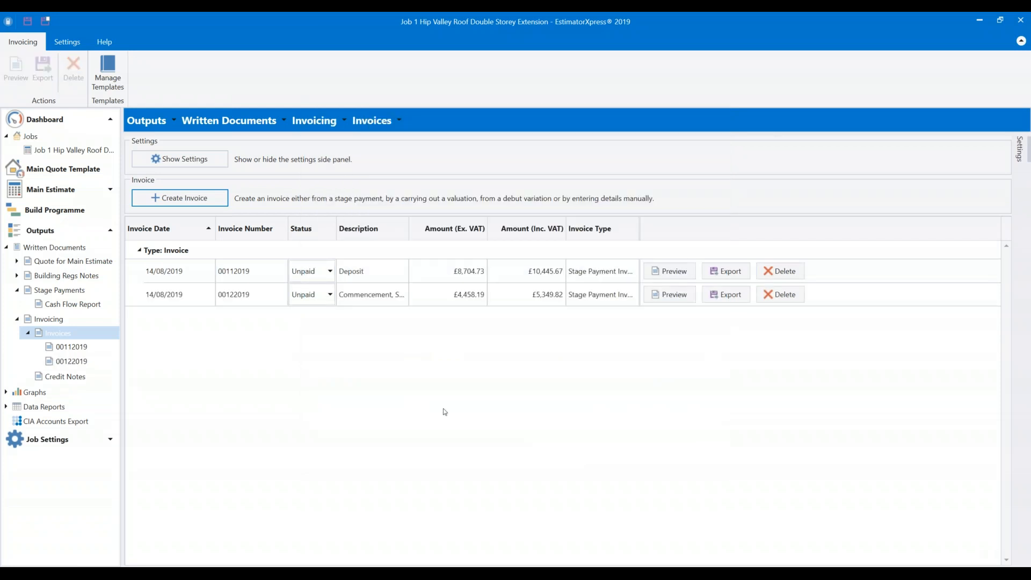
Create a valuation invoice for 50% of Foundations, including inflation.
{"action": "left_click", "coordinate": [183, 197]}
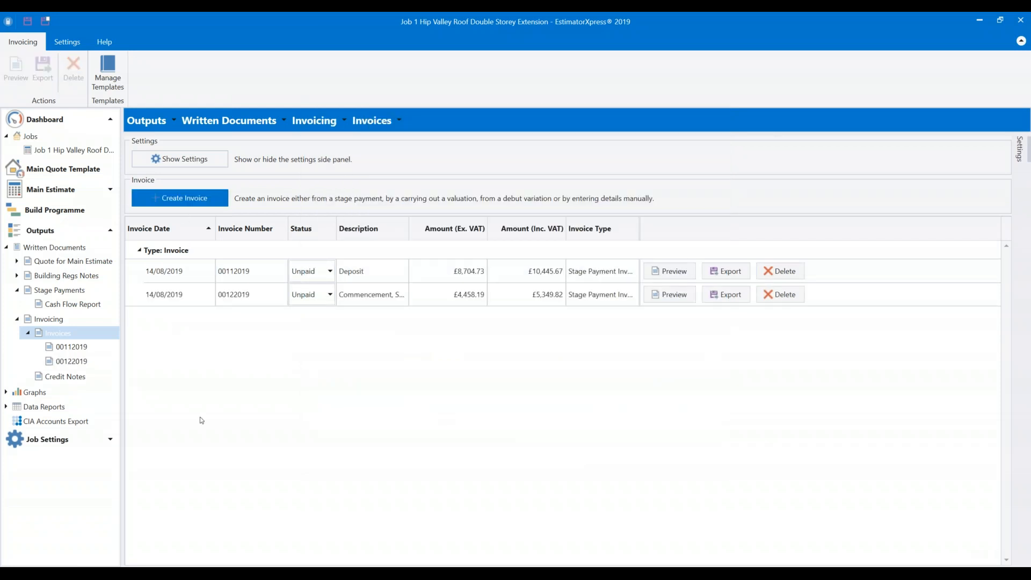
{"action": "left_click", "coordinate": [325, 189]}
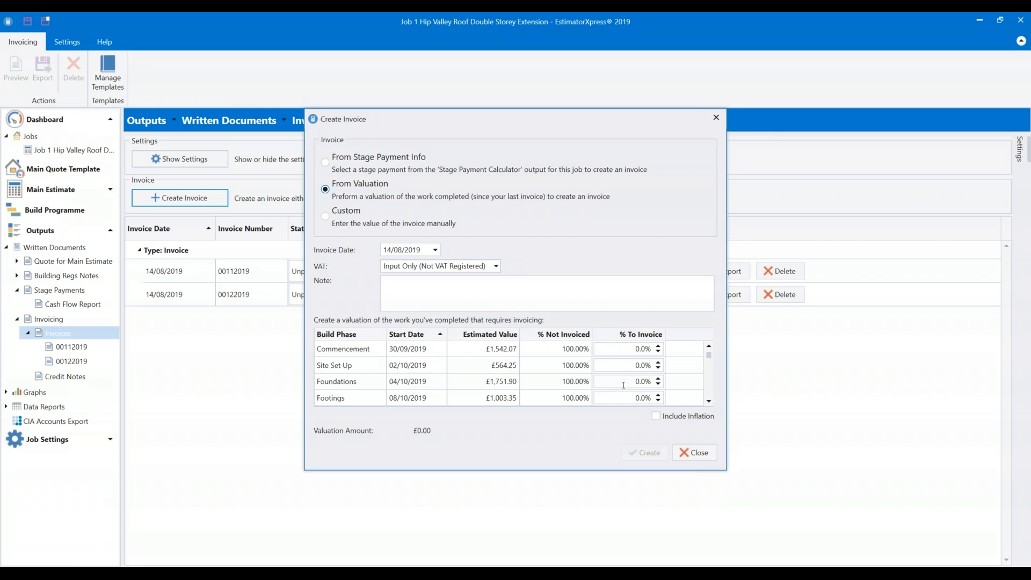
{"action": "left_click", "coordinate": [692, 382]}
{"action": "type", "text": "50"}
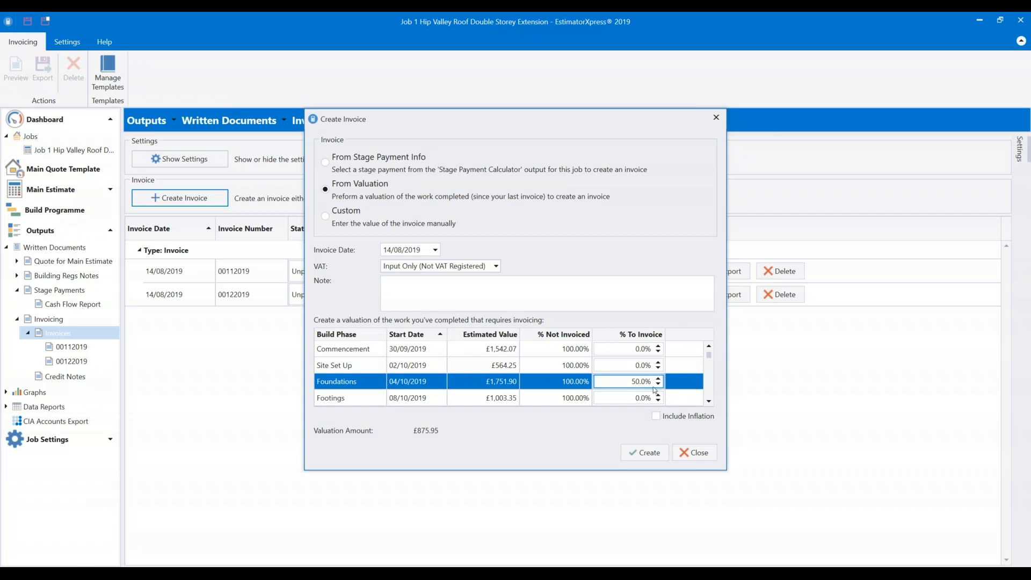
{"action": "left_click", "coordinate": [656, 417]}
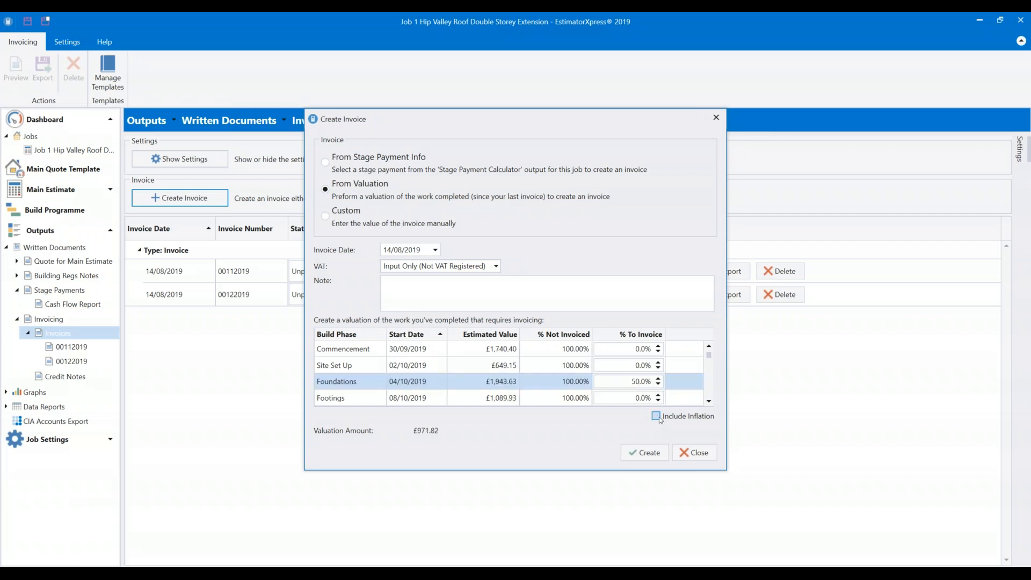
{"action": "left_click", "coordinate": [645, 452]}
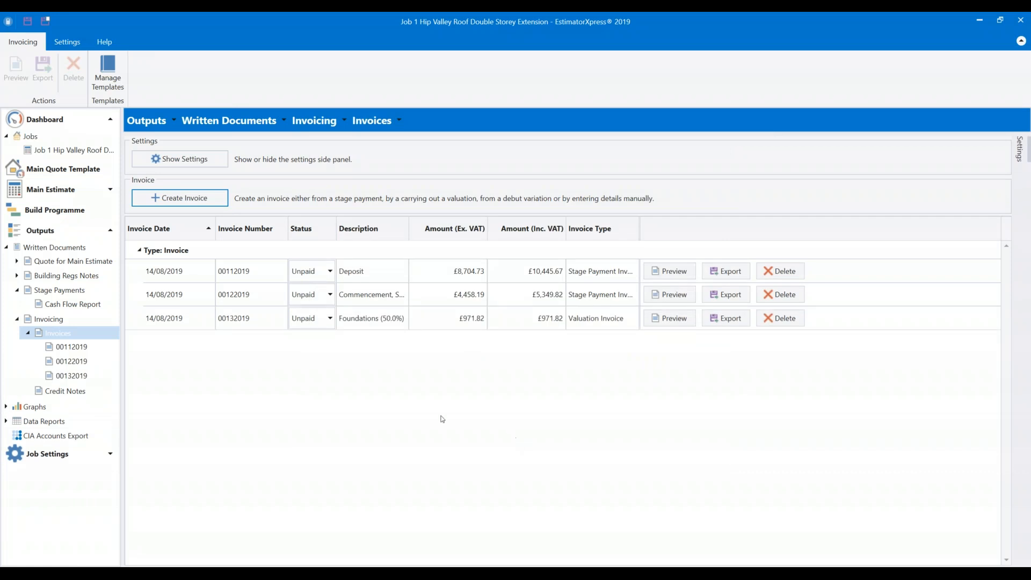
Mark the Foundations, Commencement and Deposit invoices as Paid.
{"action": "left_click", "coordinate": [347, 315]}
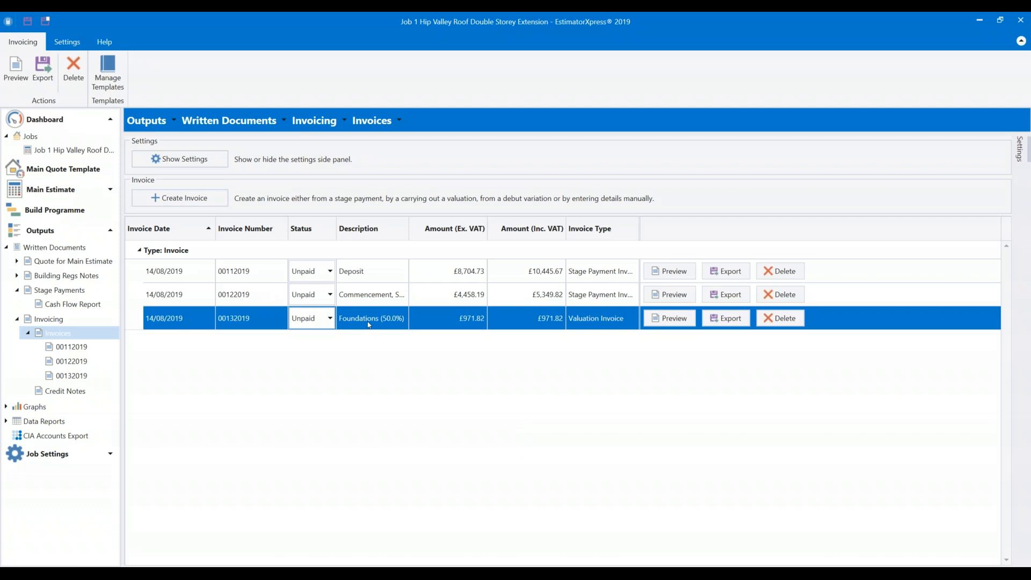
{"action": "left_click", "coordinate": [318, 319]}
{"action": "left_click", "coordinate": [319, 295]}
{"action": "left_click", "coordinate": [320, 324]}
{"action": "left_click", "coordinate": [320, 270]}
{"action": "left_click", "coordinate": [320, 298]}
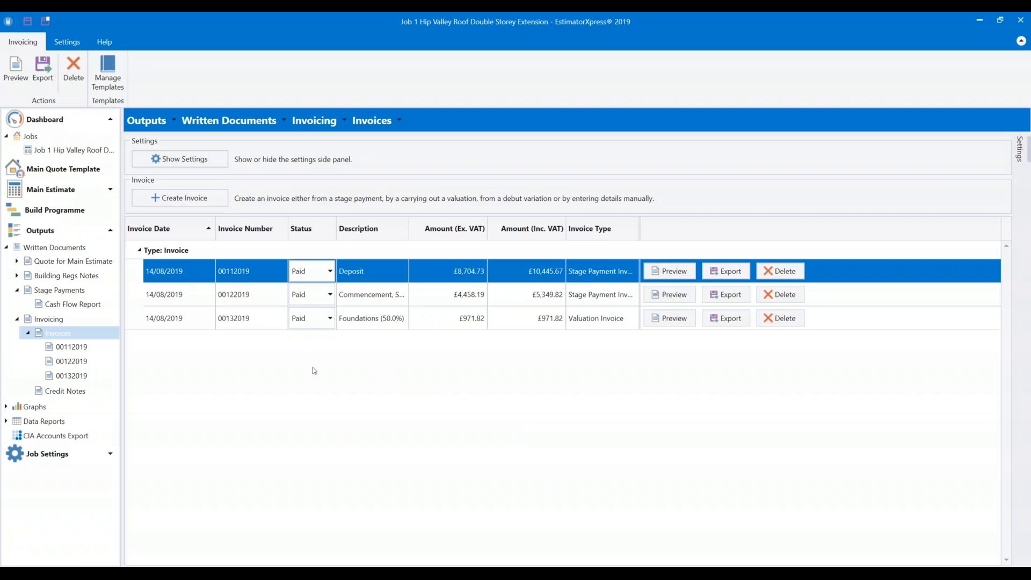
Create another valuation invoice billing 44.5% of the Foundations phase.
{"action": "left_click", "coordinate": [179, 198]}
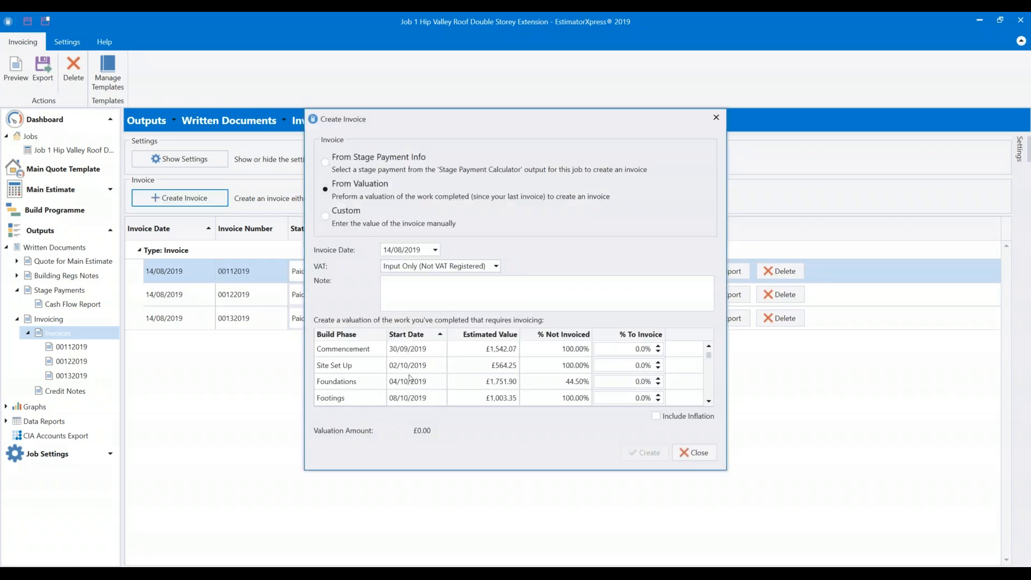
{"action": "left_click", "coordinate": [375, 384]}
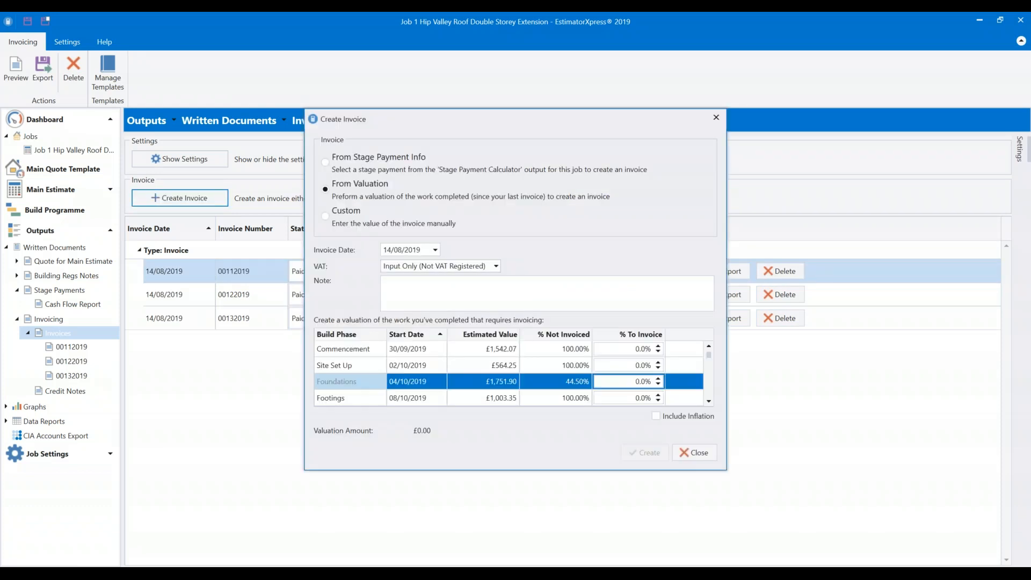
{"action": "left_click", "coordinate": [597, 385]}
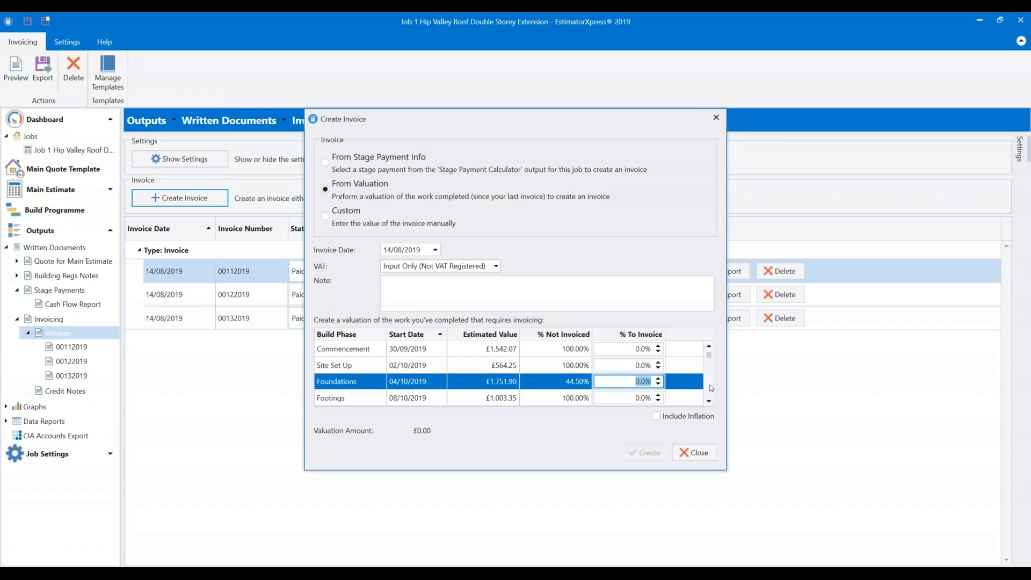
{"action": "type", "text": "50"}
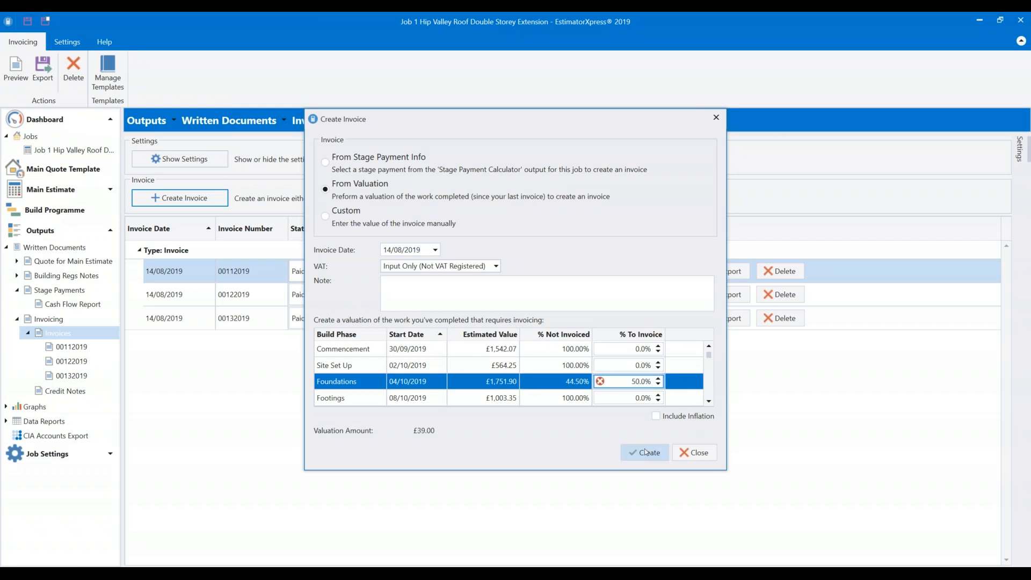
{"action": "key", "text": "BackSpace"}
{"action": "key", "text": "BackSpace"}
{"action": "type", "text": "40"}
{"action": "type", "text": "4.5"}
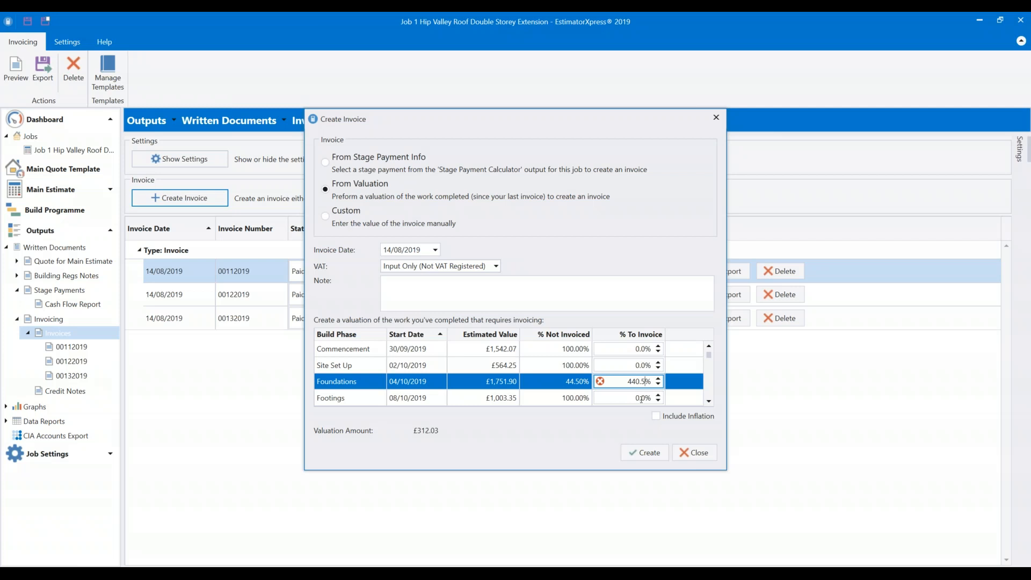
{"action": "key", "text": "BackSpace"}
{"action": "left_click", "coordinate": [655, 453]}
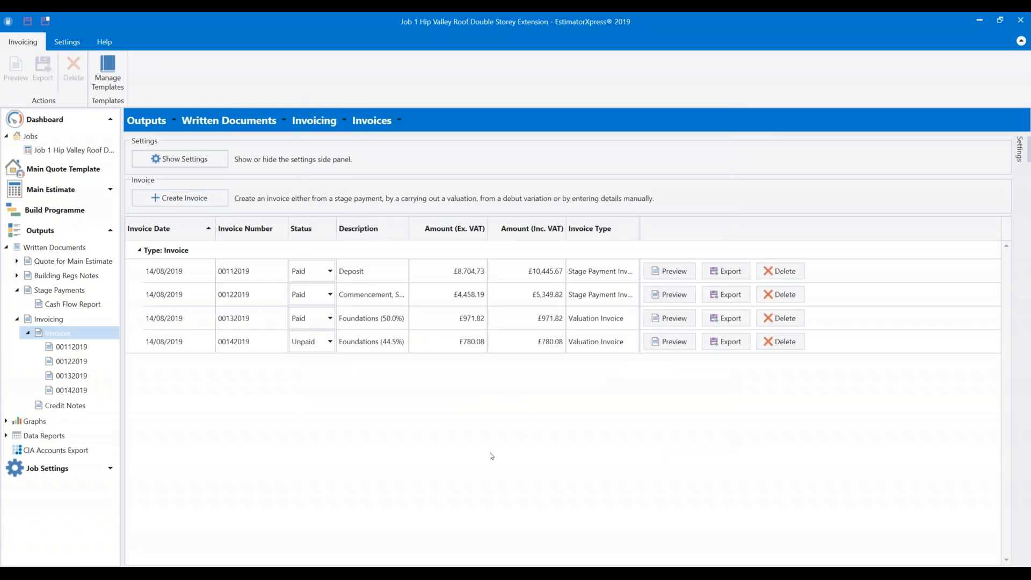
Mark invoice 00142019 Paid and start a custom invoice for an amount of 300.
{"action": "left_click", "coordinate": [330, 342]}
{"action": "left_click", "coordinate": [304, 372]}
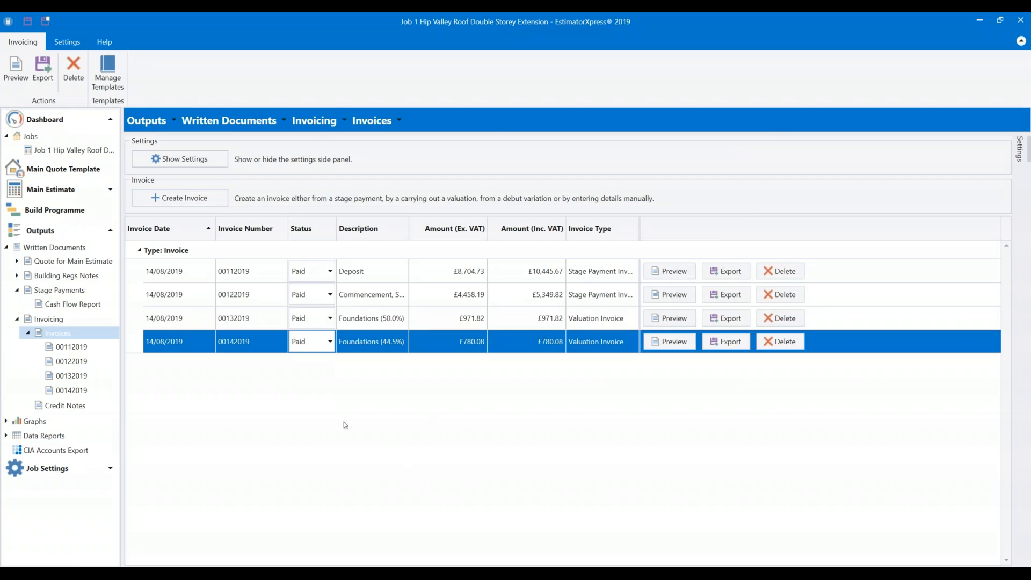
{"action": "left_click", "coordinate": [181, 199]}
{"action": "left_click", "coordinate": [325, 216]}
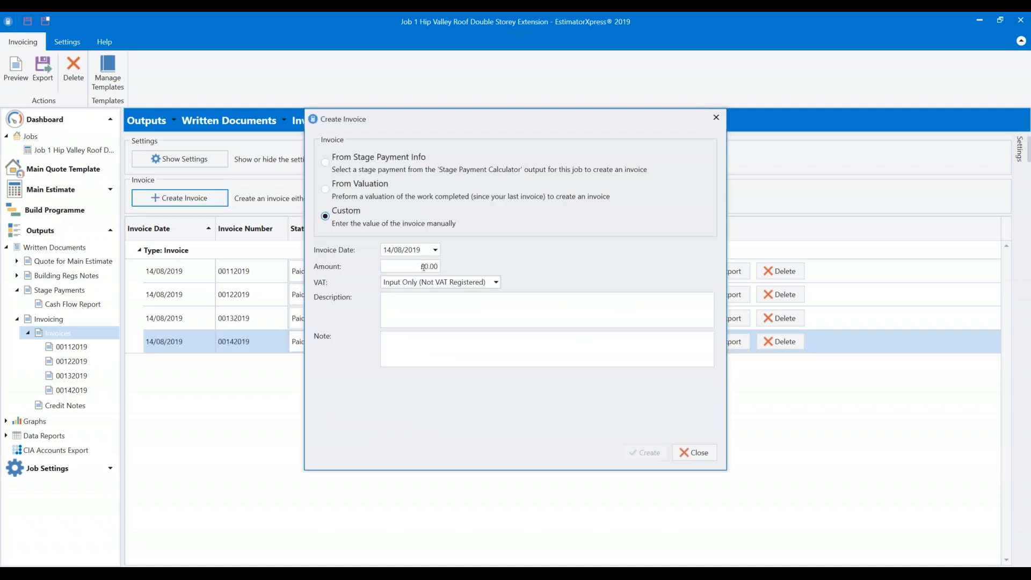
{"action": "left_click", "coordinate": [399, 308]}
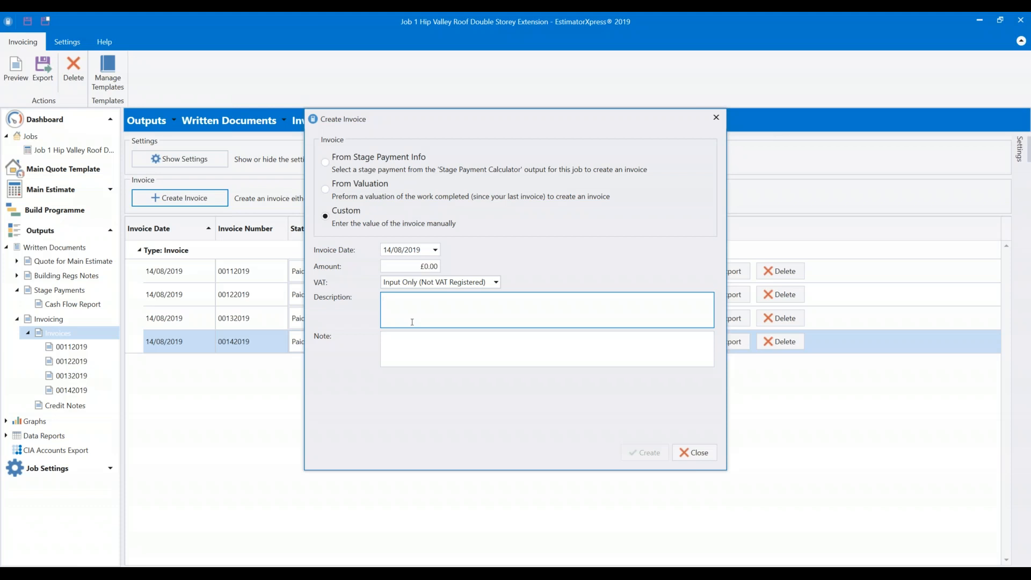
{"action": "left_click", "coordinate": [419, 265]}
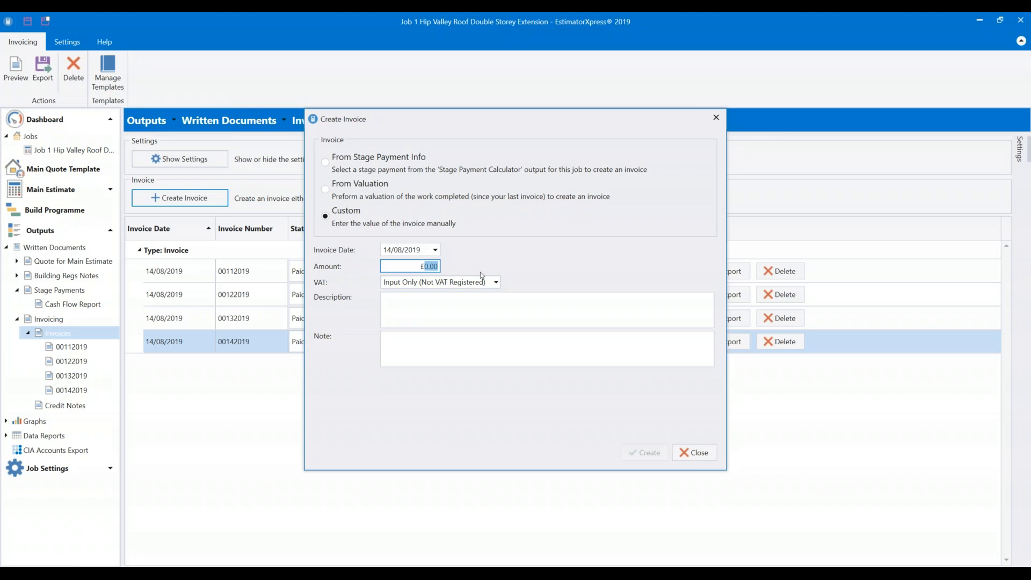
{"action": "type", "text": "300"}
Charge percentage VAT, describe it as 'Additional Works' with note 'Add', and create it.
{"action": "left_click", "coordinate": [496, 281]}
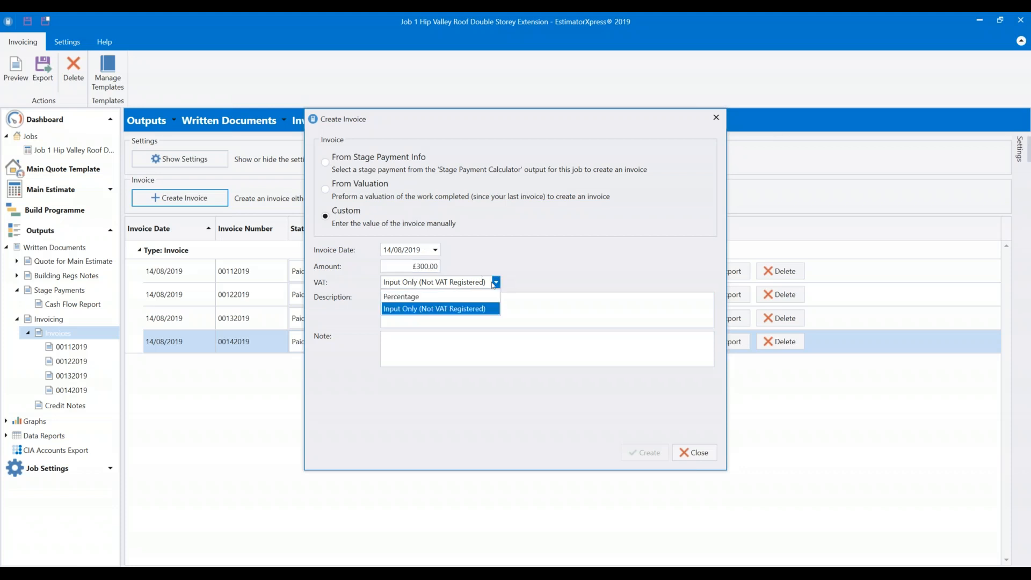
{"action": "left_click", "coordinate": [467, 299]}
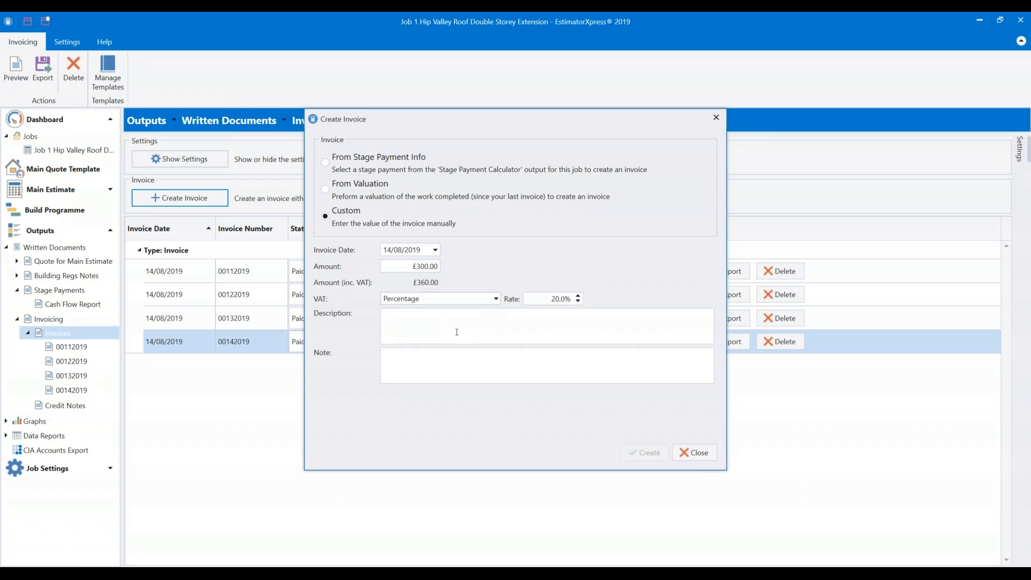
{"action": "left_click", "coordinate": [446, 315]}
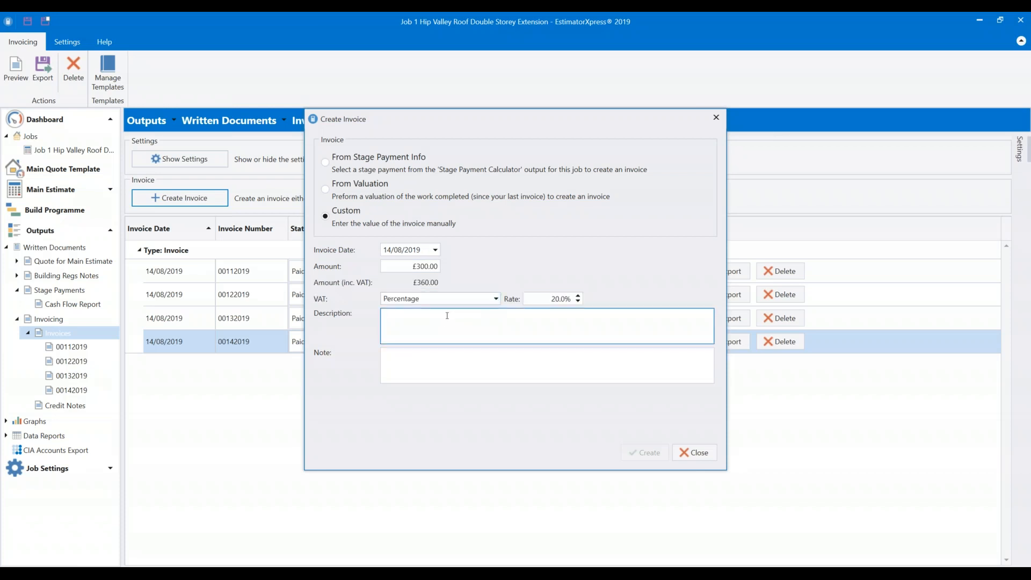
{"action": "type", "text": "Additional Works"}
{"action": "left_click", "coordinate": [514, 354]}
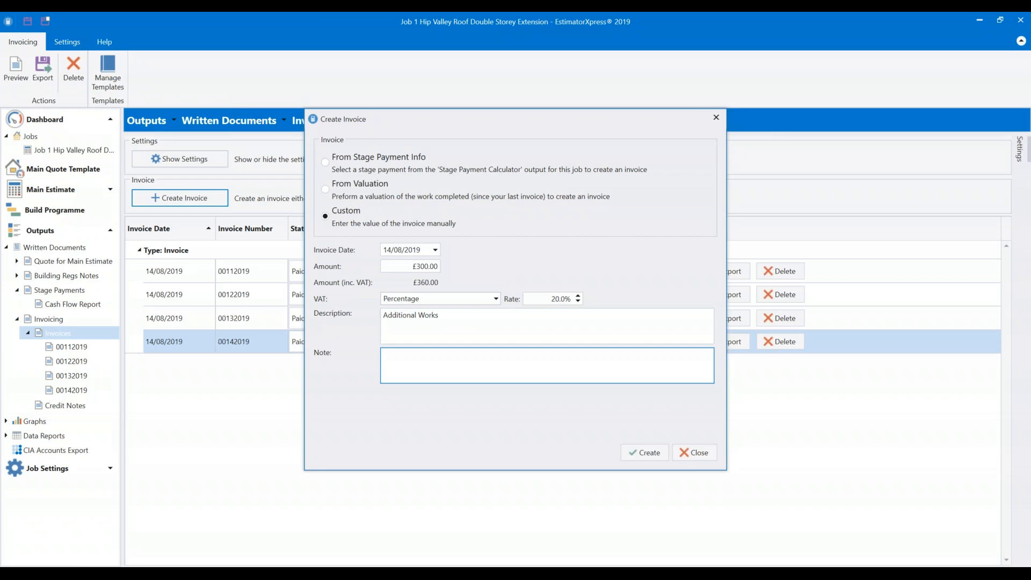
{"action": "type", "text": "Add."}
{"action": "left_click", "coordinate": [649, 455]}
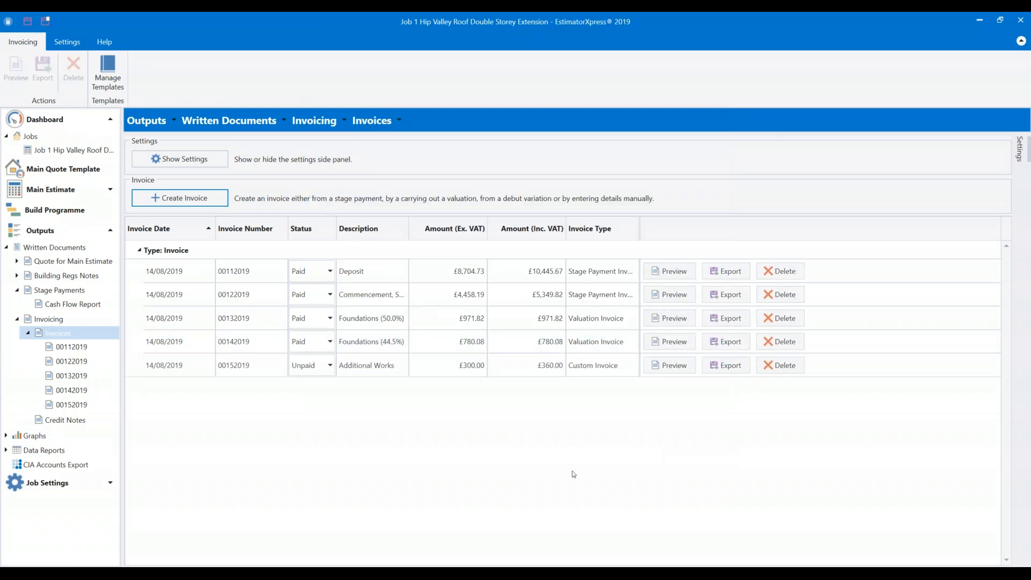
{"action": "left_click", "coordinate": [294, 369]}
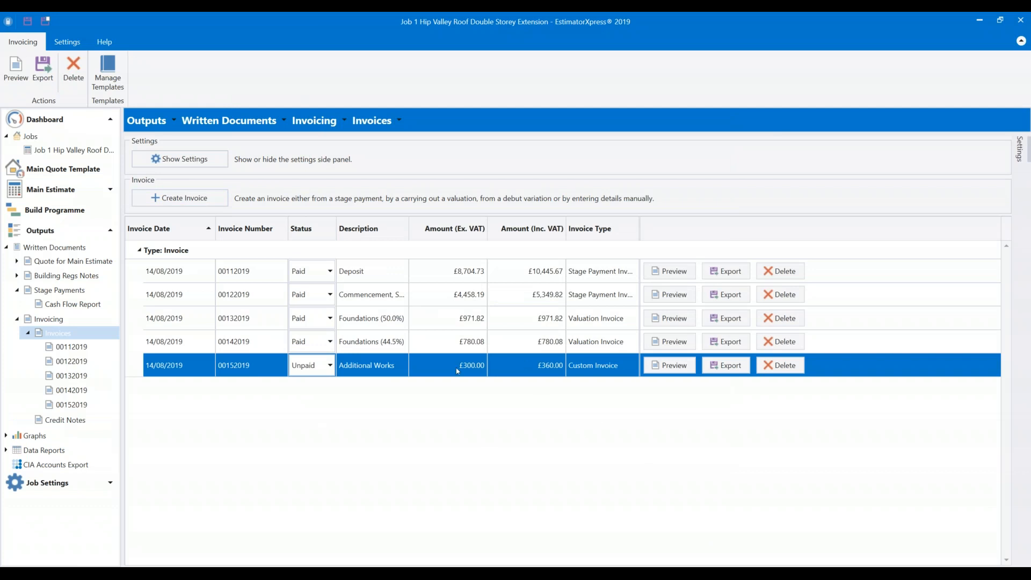
{"action": "left_click", "coordinate": [669, 365]}
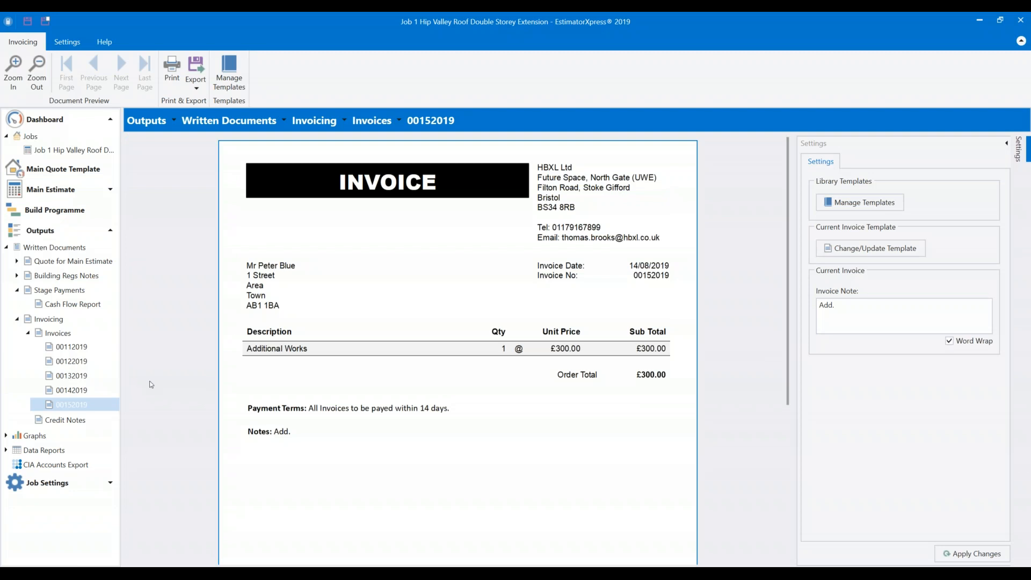
{"action": "left_click", "coordinate": [61, 334]}
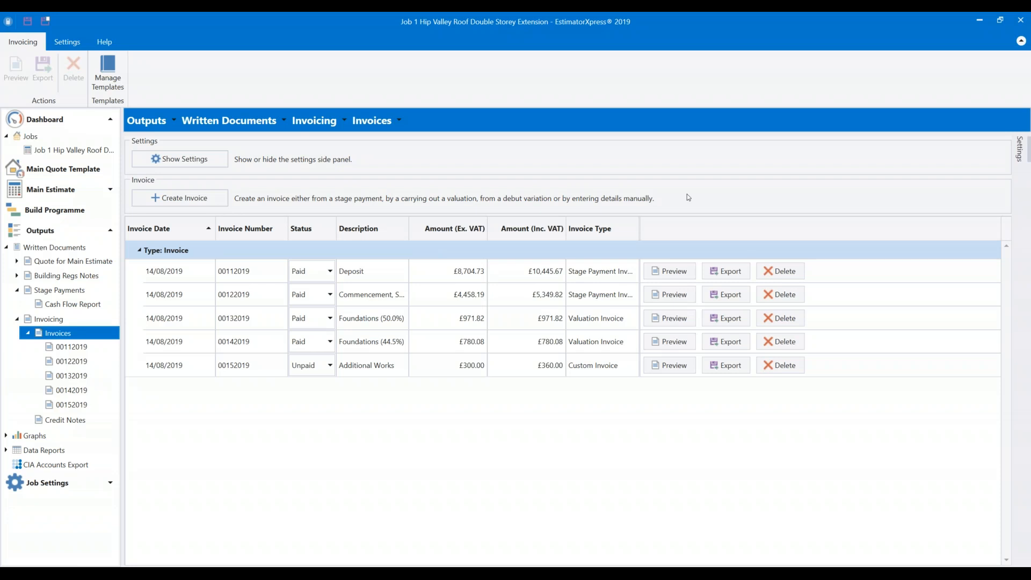
View Credit Notes, then return to the Invoicing overview listing invoices 00112019–00152019.
{"action": "left_click", "coordinate": [66, 424]}
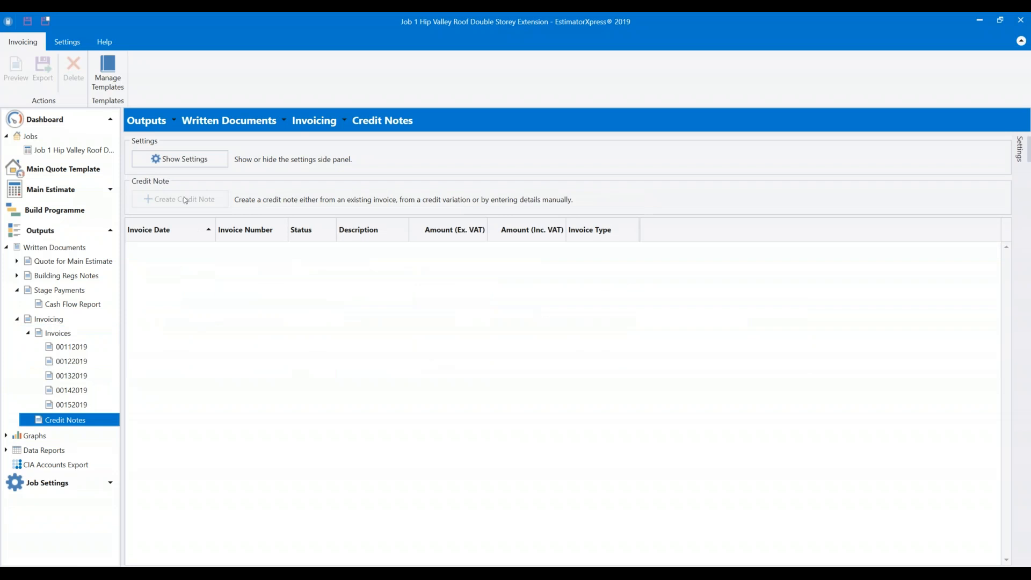
{"action": "left_click", "coordinate": [167, 349]}
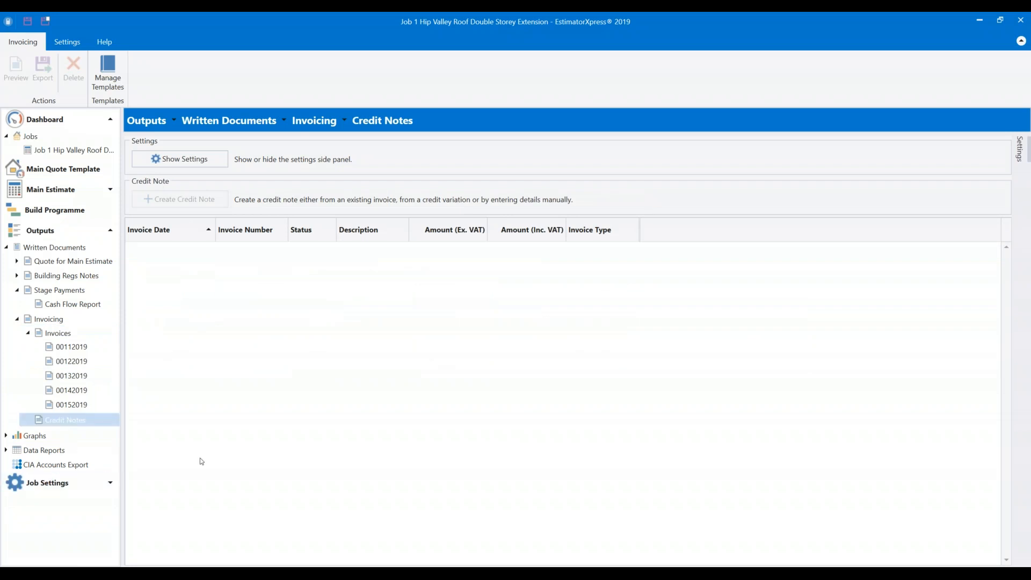
{"action": "left_click", "coordinate": [53, 322]}
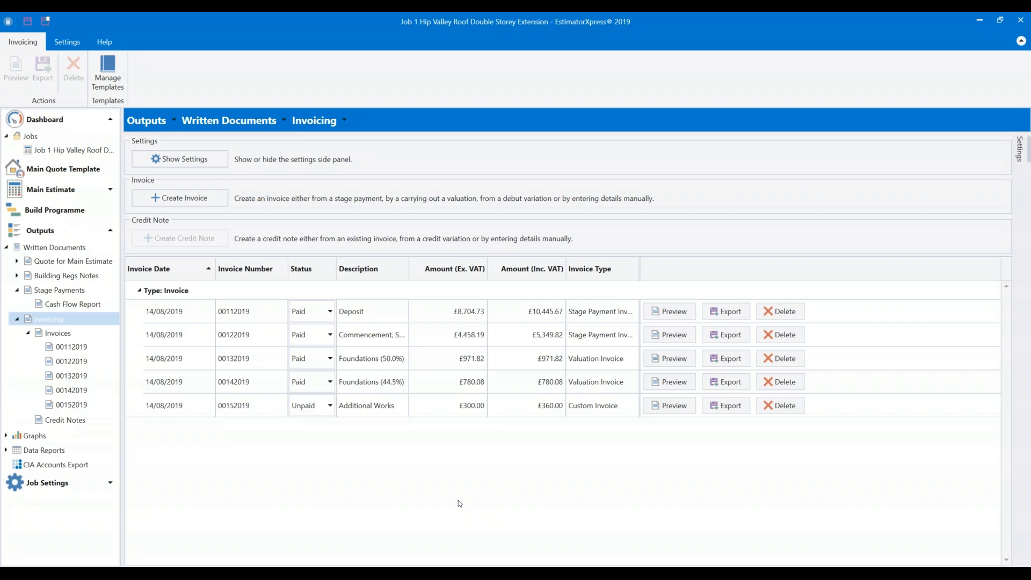
Collapse Invoicing and open the Quote for Main Estimate preview under Written Documents.
{"action": "left_click", "coordinate": [16, 320]}
{"action": "left_click", "coordinate": [8, 250]}
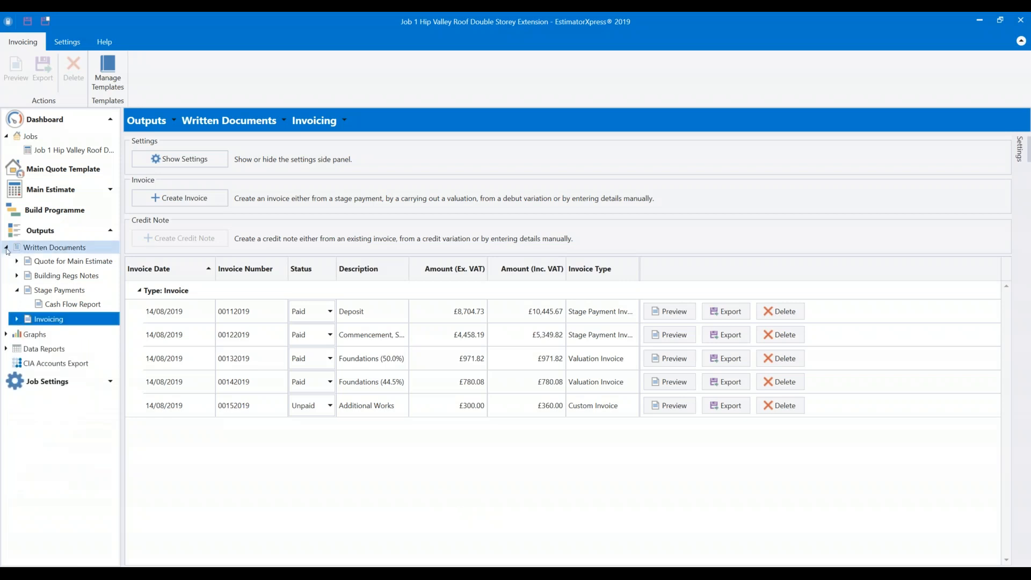
{"action": "left_click", "coordinate": [7, 247]}
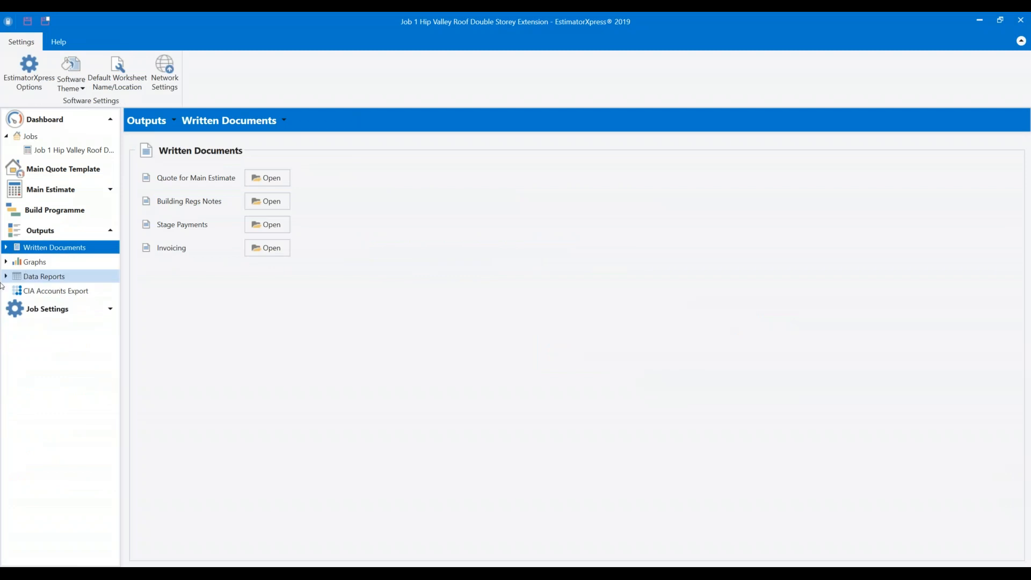
{"action": "double_click", "coordinate": [48, 248]}
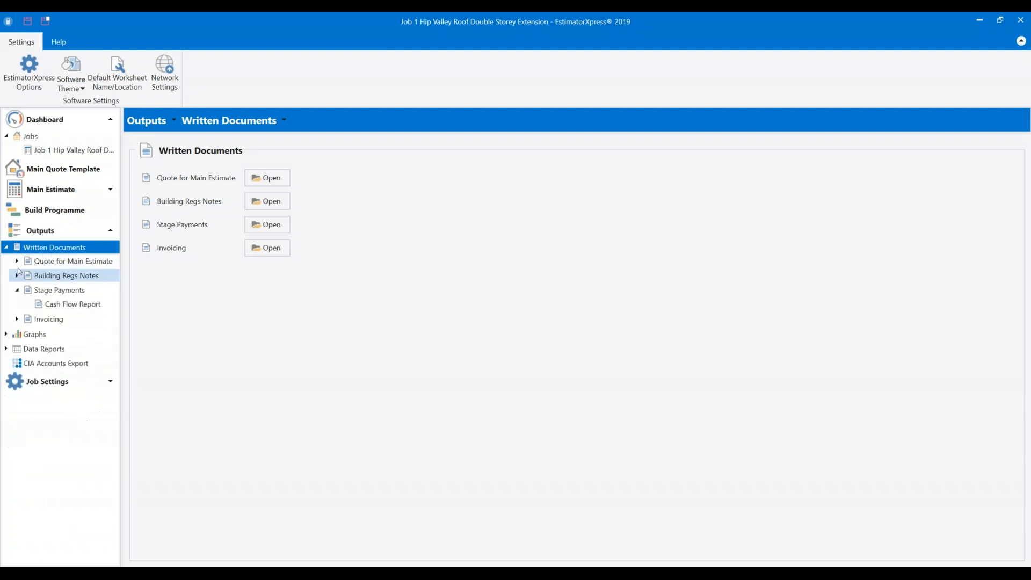
{"action": "left_click", "coordinate": [17, 261]}
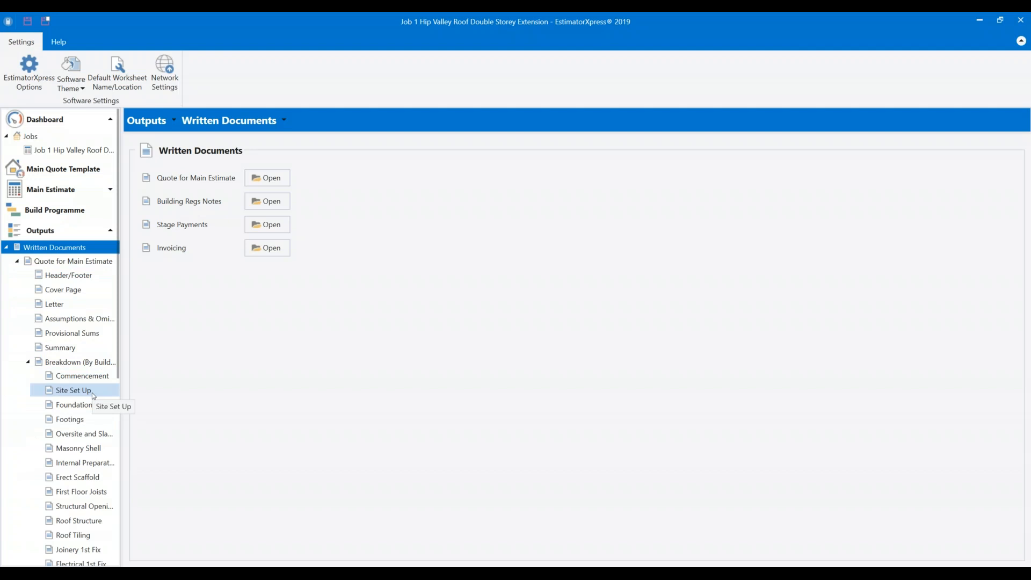
{"action": "double_click", "coordinate": [72, 263]}
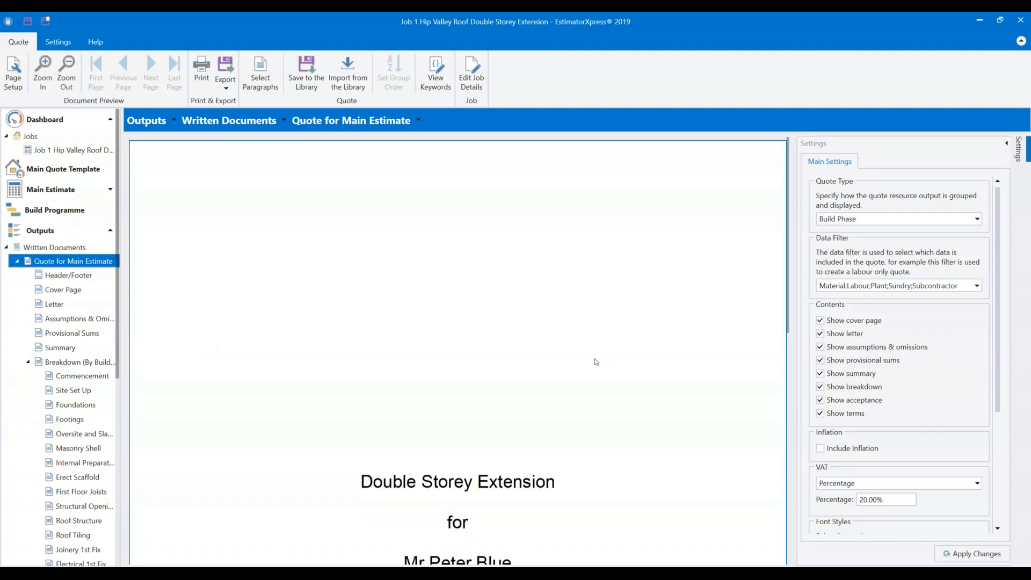
Scroll through the quote's letter, £51,972.02 VAT-inclusive total and per-phase breakdowns like Site Set Up.
{"action": "scroll", "coordinate": [588, 356], "scroll_direction": "down", "scroll_amount": 10}
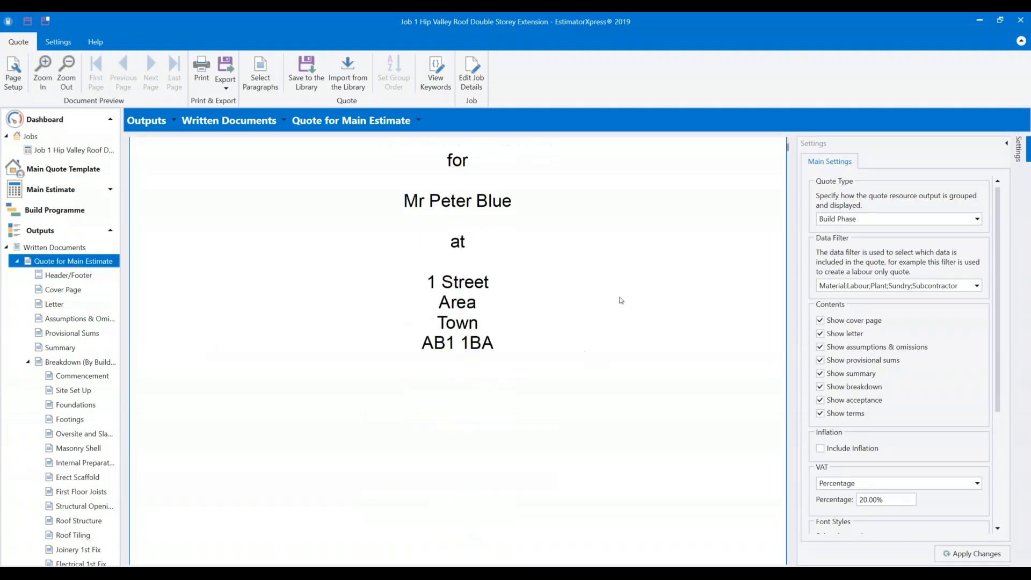
{"action": "scroll", "coordinate": [707, 207], "scroll_direction": "down", "scroll_amount": 15}
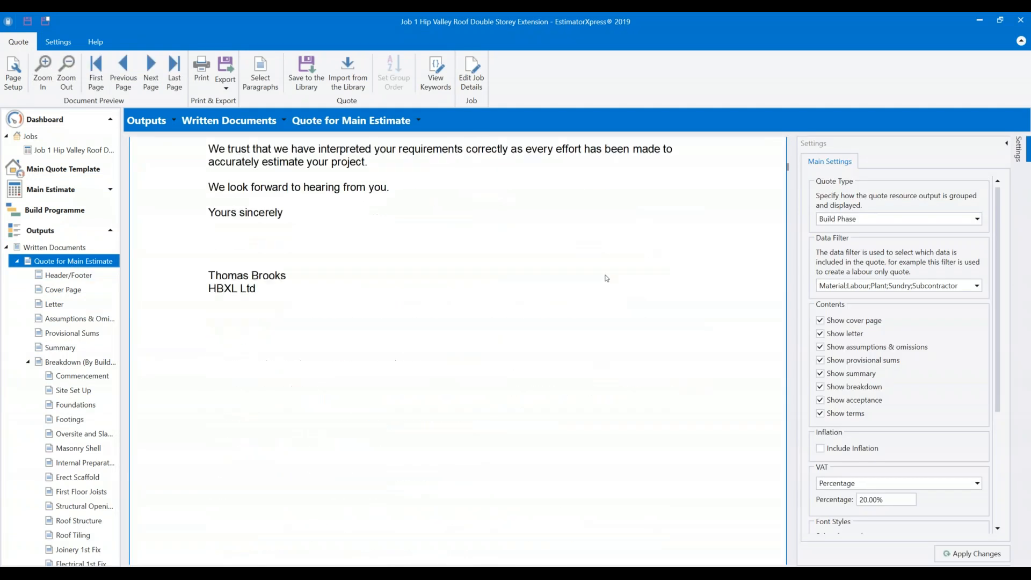
{"action": "scroll", "coordinate": [606, 278], "scroll_direction": "down", "scroll_amount": 10}
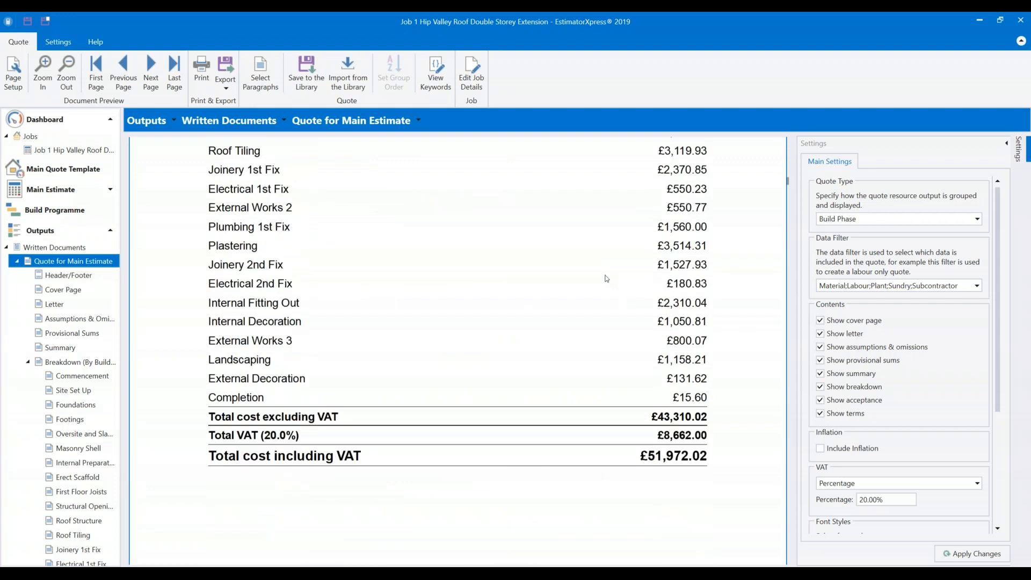
{"action": "scroll", "coordinate": [606, 278], "scroll_direction": "down", "scroll_amount": 10}
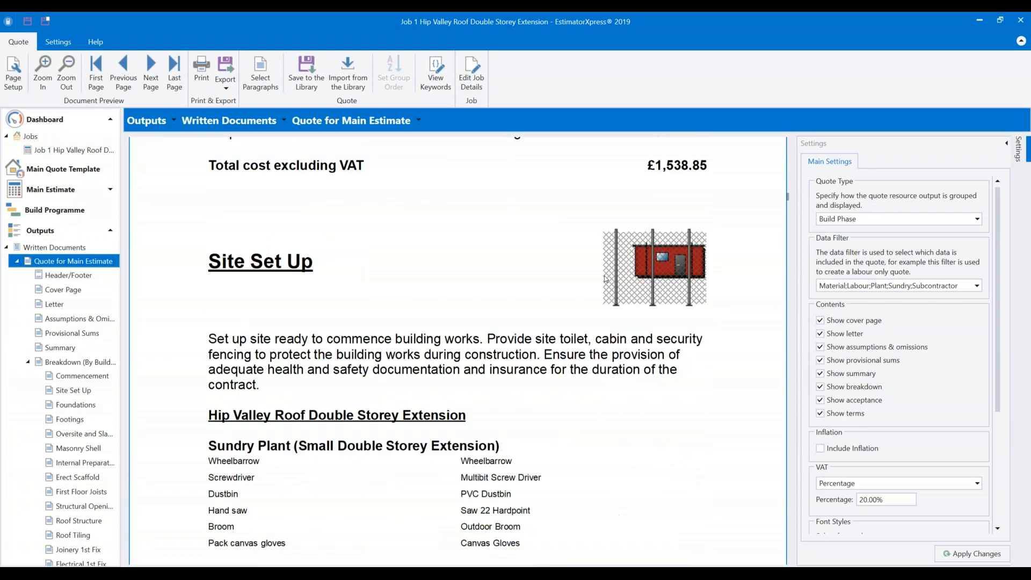
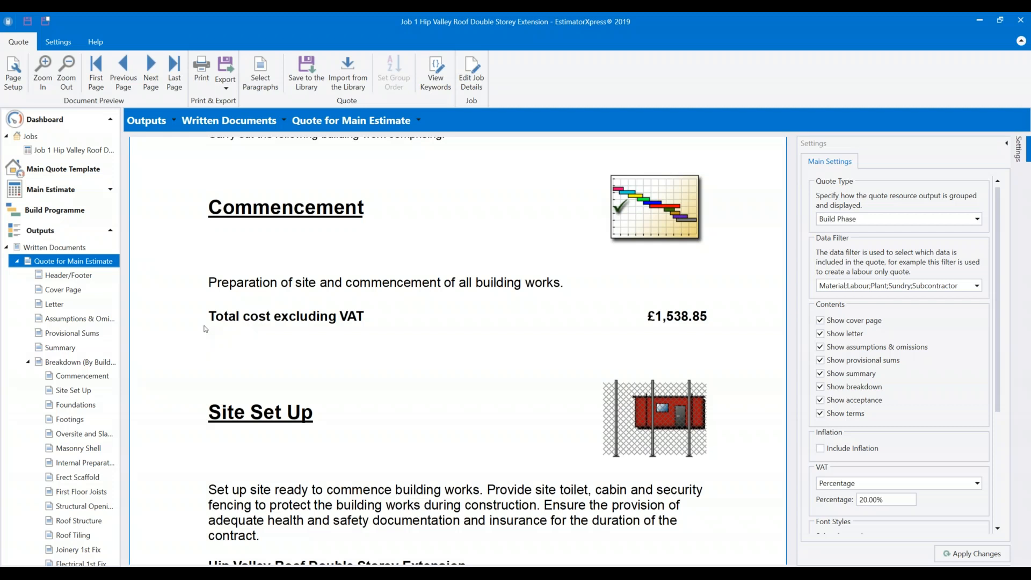
Scroll the navigation tree to the job's Invoicing page listing its five invoices.
{"action": "scroll", "coordinate": [62, 243], "scroll_direction": "down", "scroll_amount": 7}
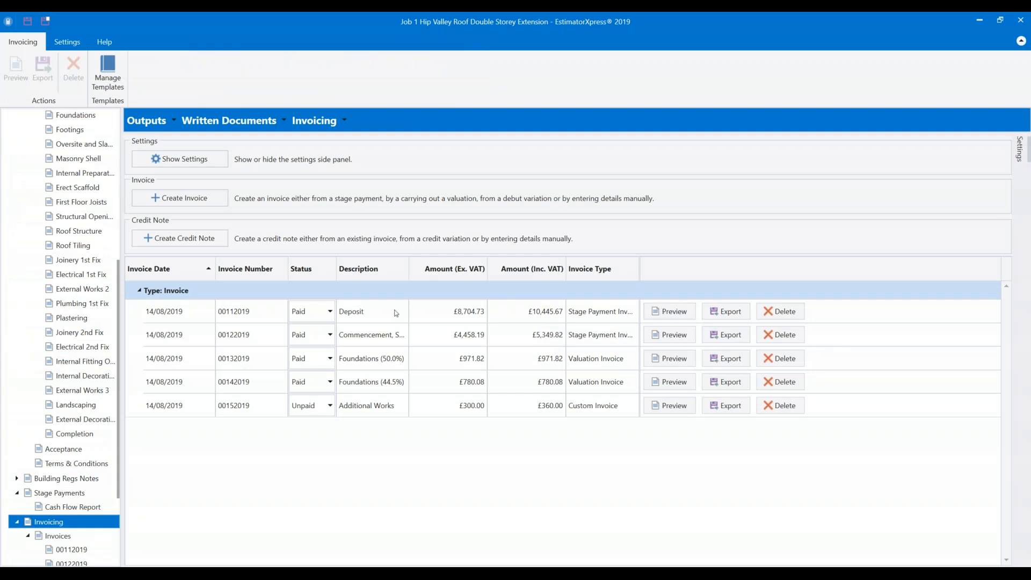
Open the HBXL Default Invoice Template from Manage Templates for editing in Word.
{"action": "left_click", "coordinate": [177, 164]}
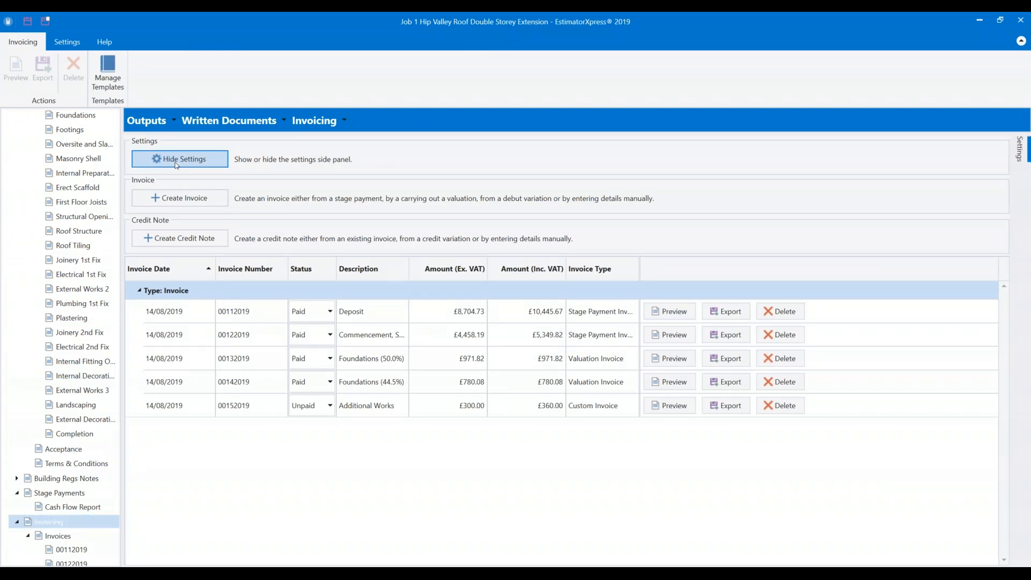
{"action": "left_click", "coordinate": [868, 204]}
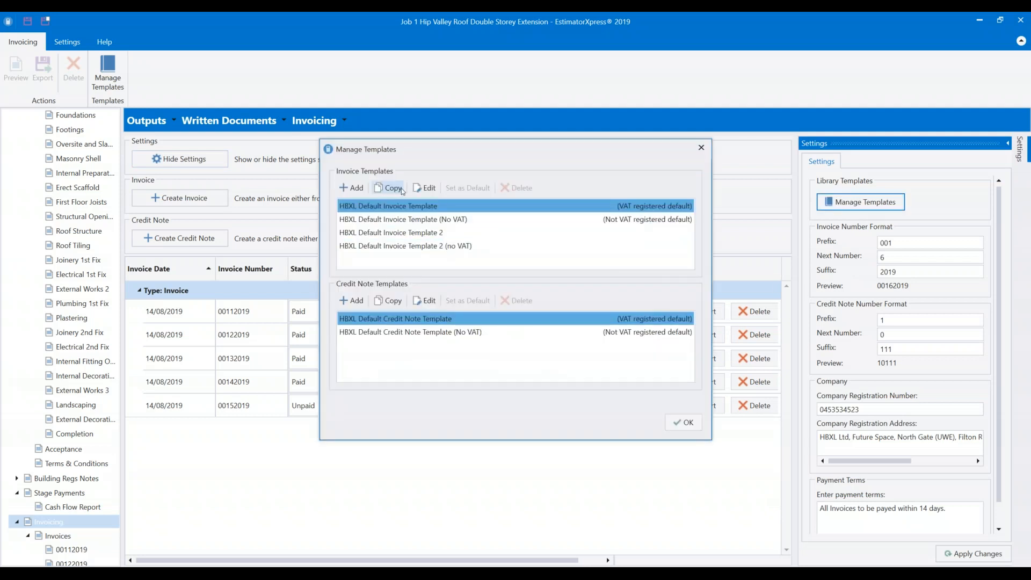
{"action": "left_click", "coordinate": [425, 188]}
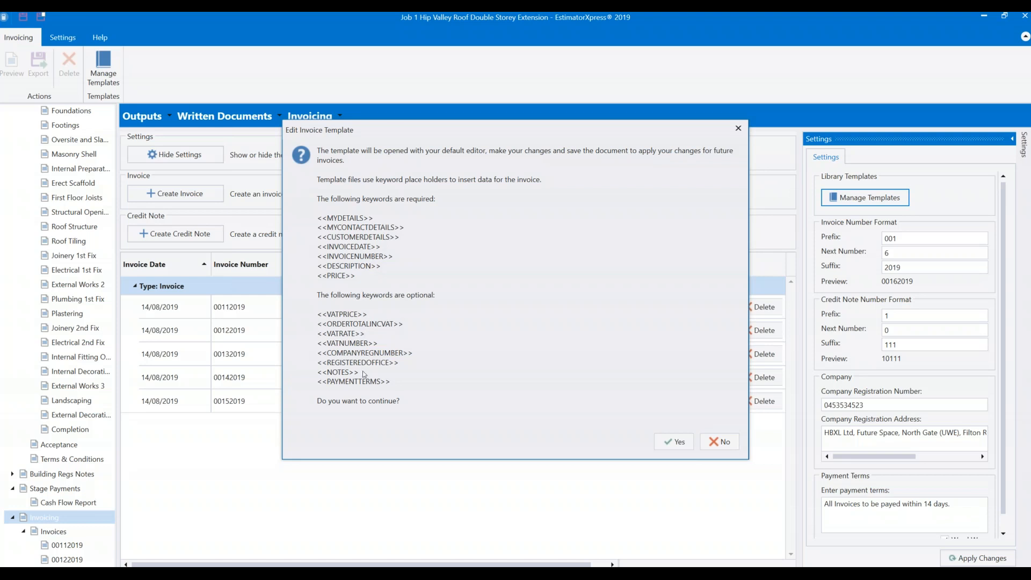
{"action": "left_click", "coordinate": [677, 442]}
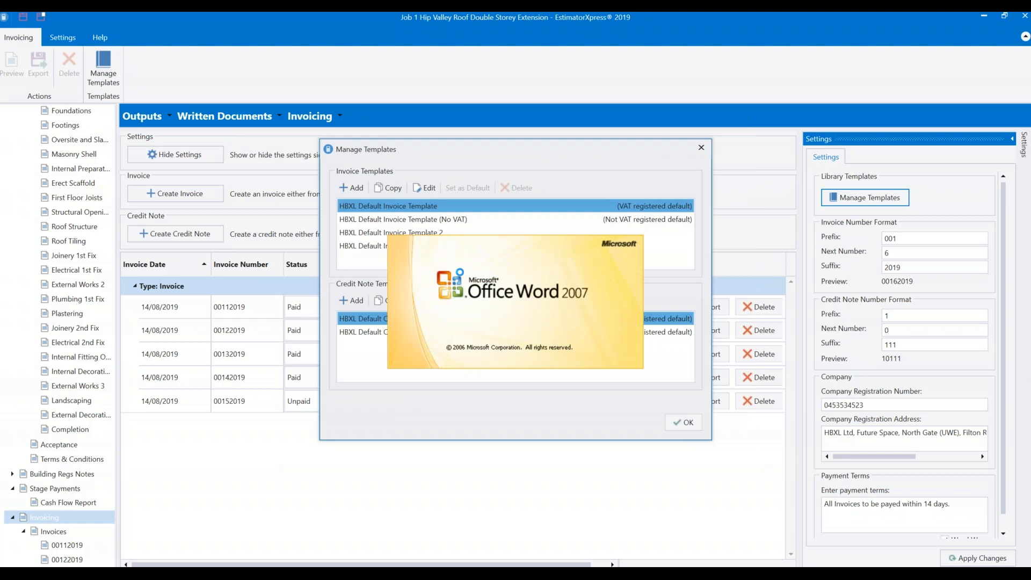
Inspect the template's customer details and VAT placeholders, then close Word.
{"action": "left_click", "coordinate": [154, 226]}
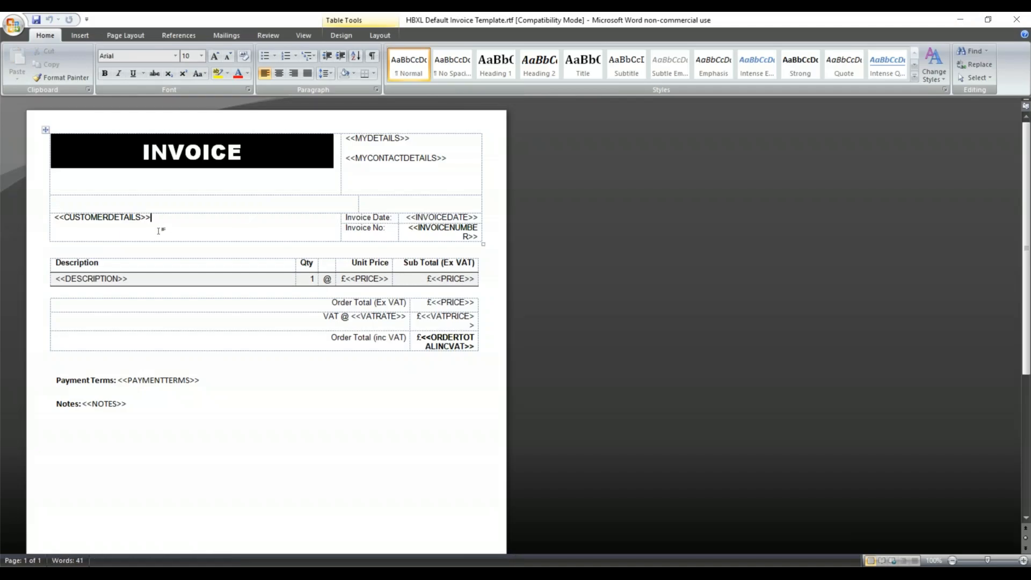
{"action": "left_click", "coordinate": [180, 318]}
{"action": "key", "text": "Down"}
{"action": "key", "text": "Down"}
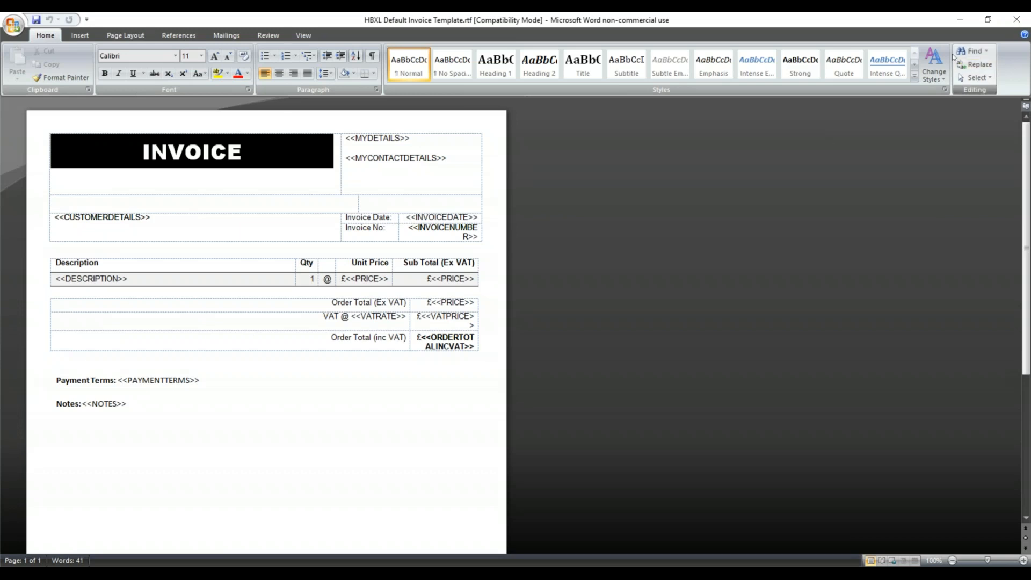
{"action": "left_click", "coordinate": [1017, 19]}
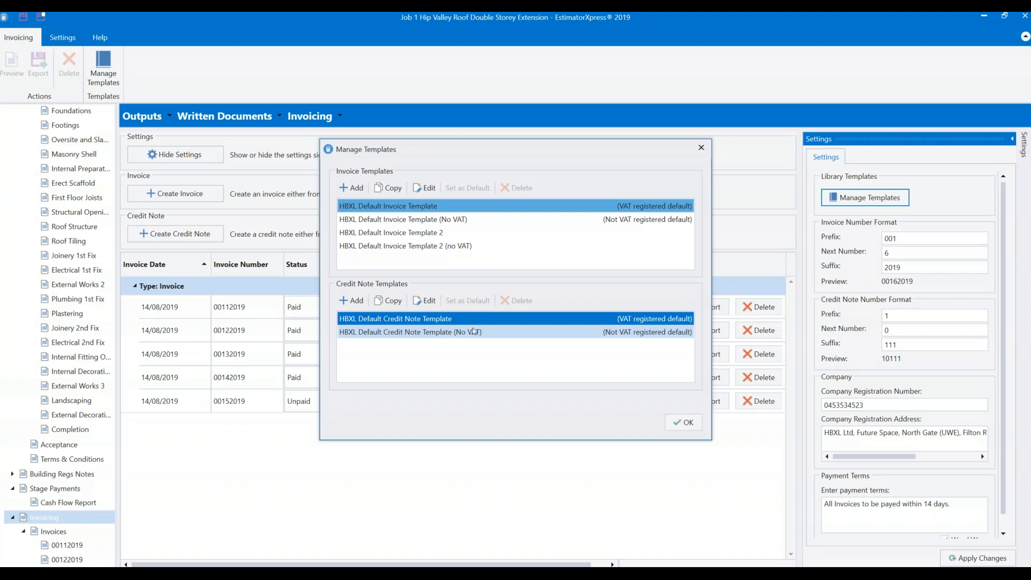
Close Manage Templates and scroll through the quote preview to Terms & Conditions.
{"action": "left_click", "coordinate": [683, 422]}
{"action": "scroll", "coordinate": [51, 421], "scroll_direction": "down", "scroll_amount": 1}
{"action": "scroll", "coordinate": [51, 421], "scroll_direction": "up", "scroll_amount": 10}
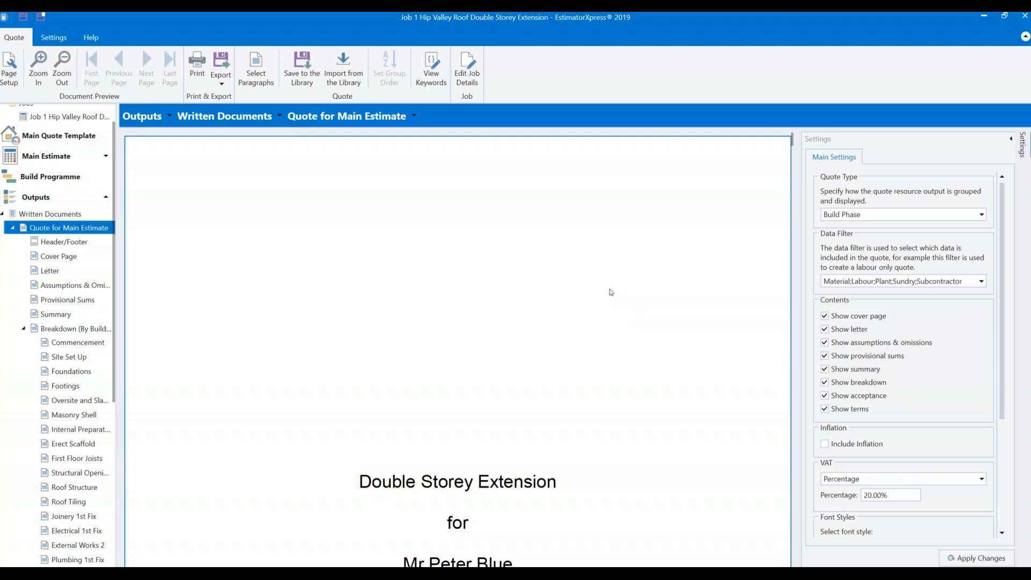
{"action": "scroll", "coordinate": [623, 327], "scroll_direction": "down", "scroll_amount": 15}
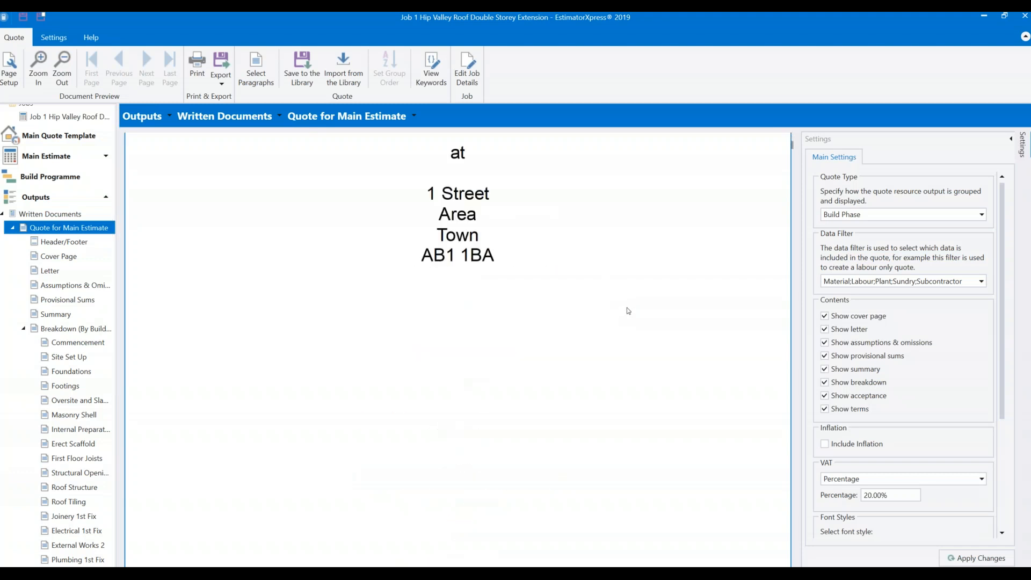
{"action": "scroll", "coordinate": [628, 332], "scroll_direction": "down", "scroll_amount": 10}
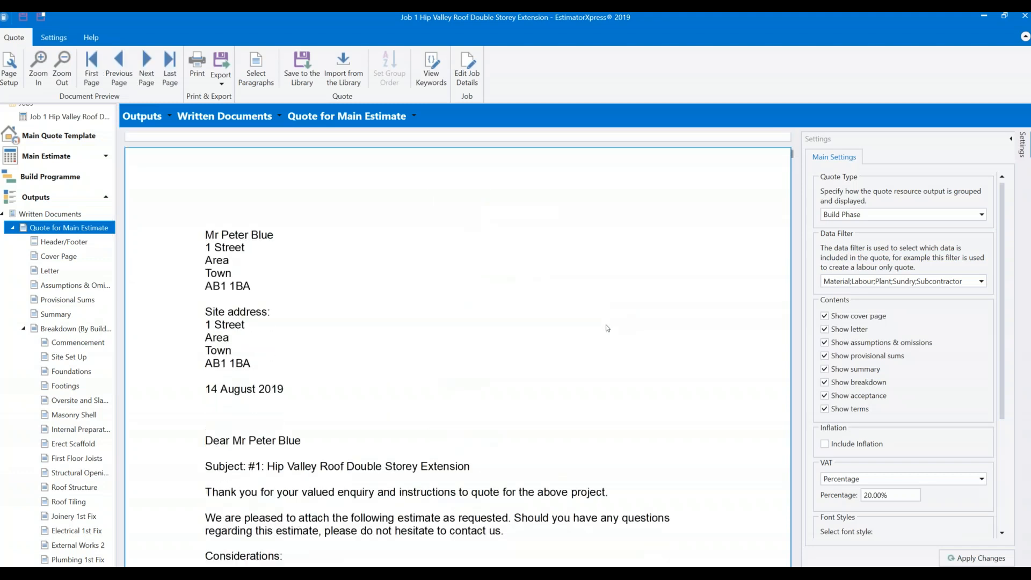
{"action": "scroll", "coordinate": [552, 336], "scroll_direction": "down", "scroll_amount": 10}
{"action": "scroll", "coordinate": [552, 336], "scroll_direction": "down", "scroll_amount": 6}
{"action": "scroll", "coordinate": [557, 333], "scroll_direction": "up", "scroll_amount": 2}
{"action": "scroll", "coordinate": [558, 326], "scroll_direction": "down", "scroll_amount": 10}
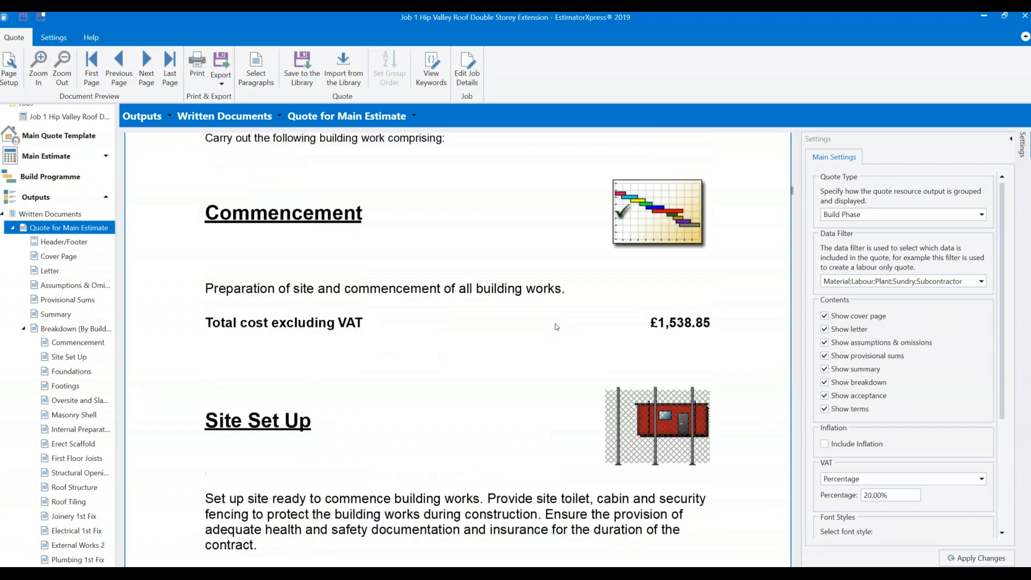
{"action": "scroll", "coordinate": [555, 324], "scroll_direction": "down", "scroll_amount": 3}
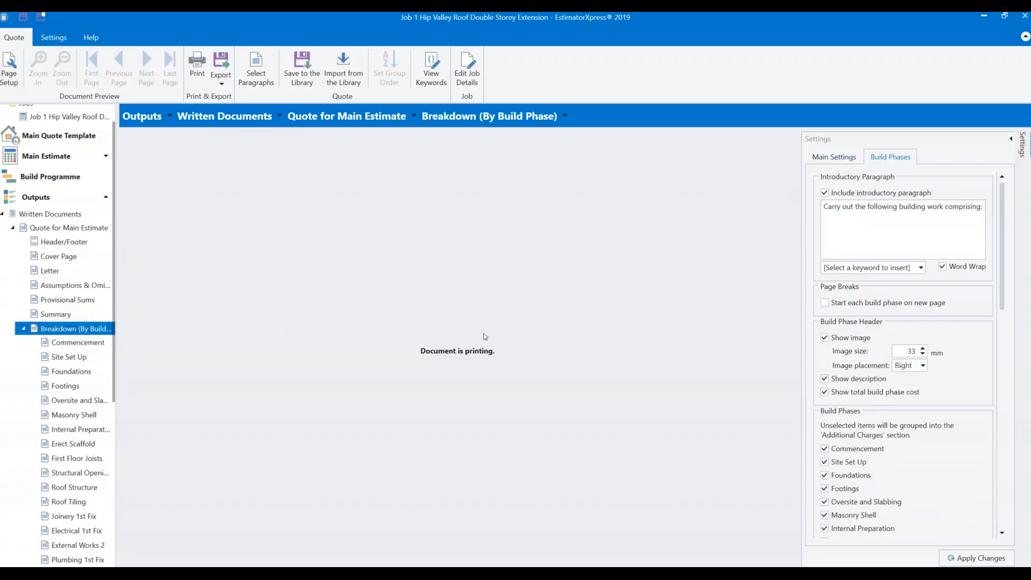
{"action": "scroll", "coordinate": [402, 358], "scroll_direction": "down", "scroll_amount": 7}
{"action": "scroll", "coordinate": [402, 356], "scroll_direction": "down", "scroll_amount": 3}
{"action": "scroll", "coordinate": [65, 354], "scroll_direction": "down", "scroll_amount": 6}
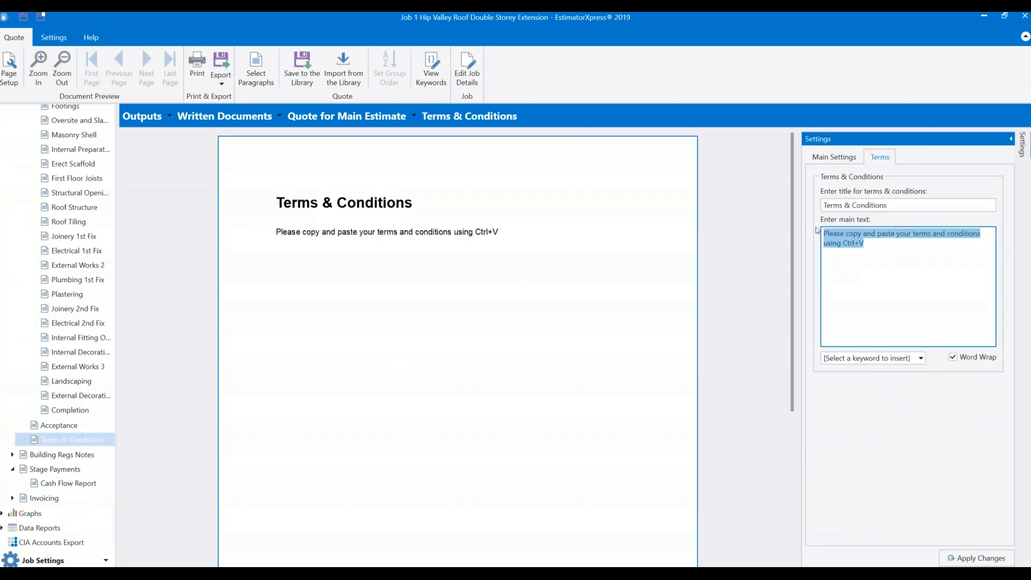
Change the quote's terms text to 'Please refer to attached documents.' and apply it.
{"action": "left_click", "coordinate": [853, 234]}
{"action": "left_click_drag", "start_coordinate": [846, 234], "coordinate": [1002, 280]}
{"action": "type", "text": "refer to "}
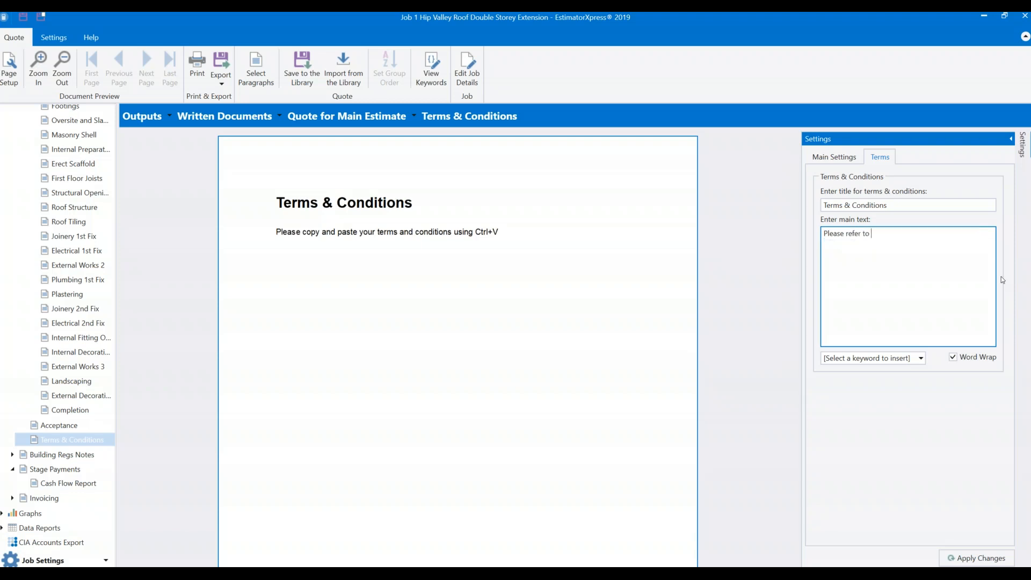
{"action": "type", "text": "attache"}
{"action": "type", "text": "d docu"}
{"action": "type", "text": "mentmt"}
{"action": "key", "text": "BackSpace"}
{"action": "key", "text": "BackSpace"}
{"action": "key", "text": "BackSpace"}
{"action": "type", "text": "ts."}
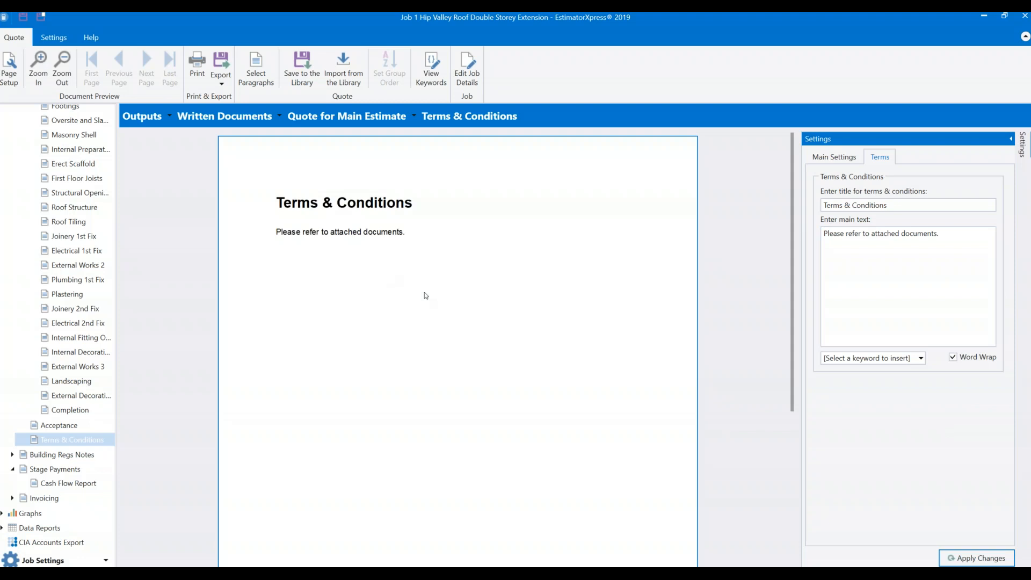
{"action": "left_click", "coordinate": [421, 295]}
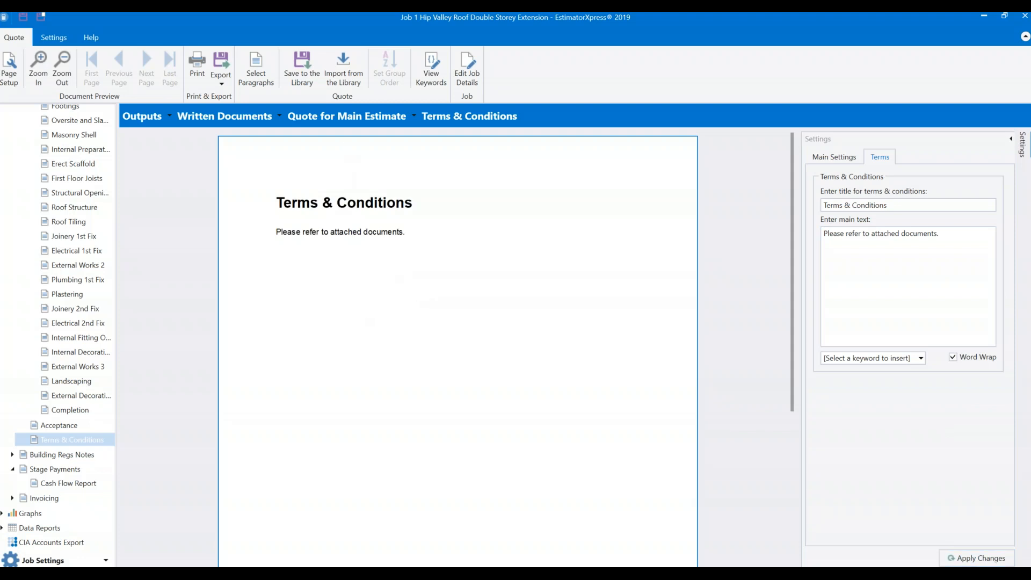
{"action": "scroll", "coordinate": [32, 236], "scroll_direction": "up", "scroll_amount": 5}
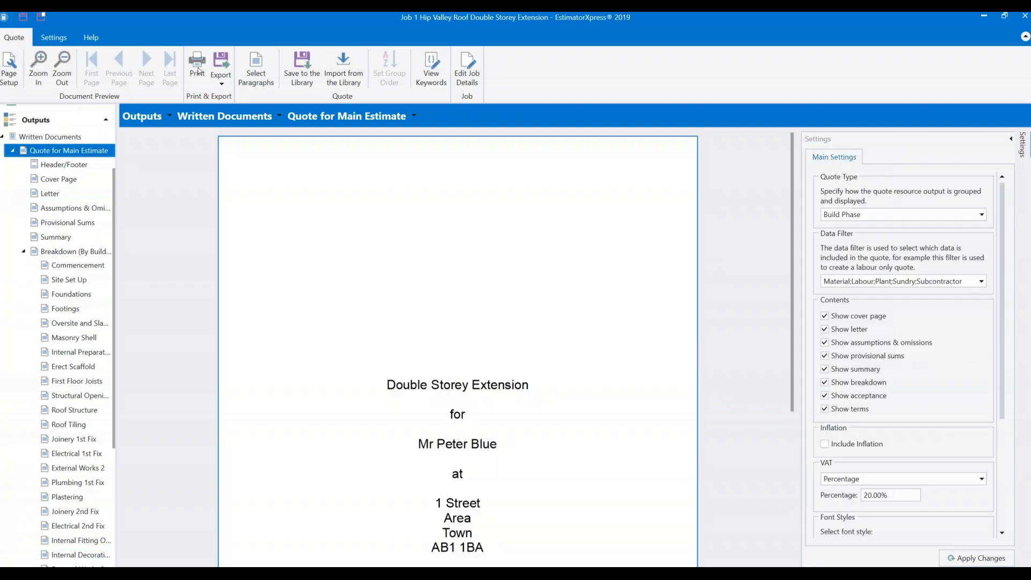
Export the quote as a Word Document (*.docx) into the Webinar Job folder.
{"action": "left_click", "coordinate": [221, 73]}
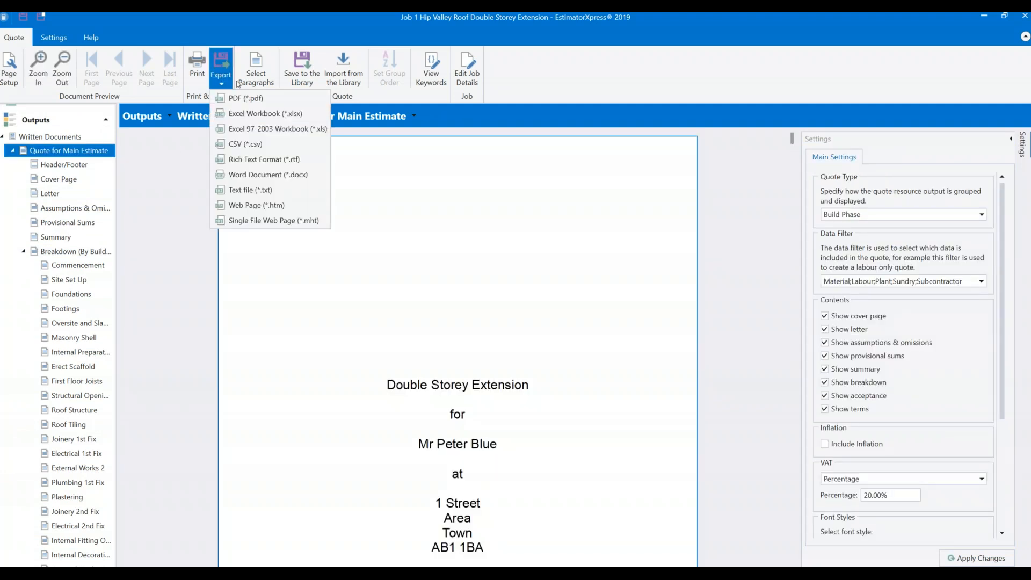
{"action": "left_click", "coordinate": [264, 177]}
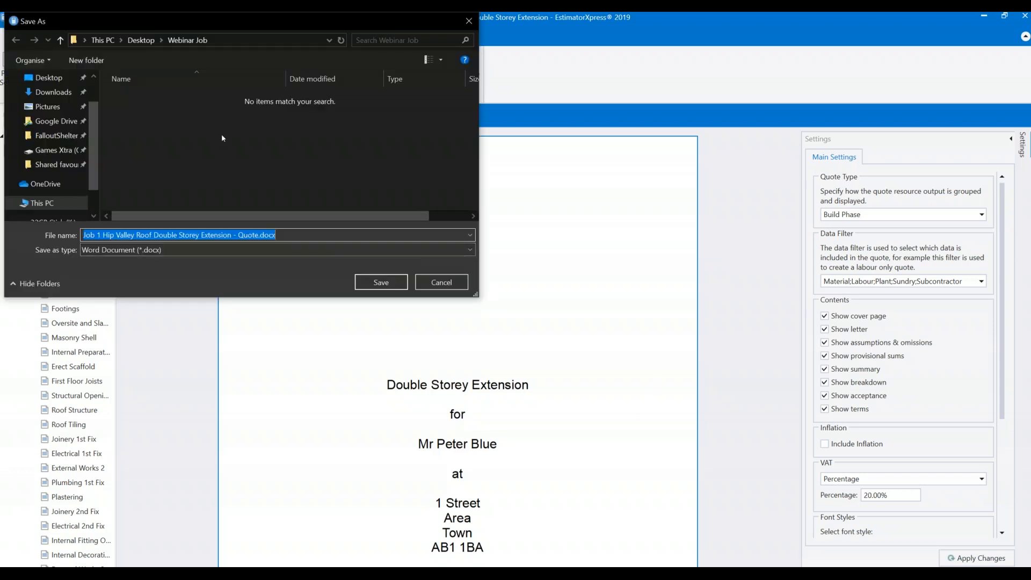
{"action": "left_click", "coordinate": [378, 285]}
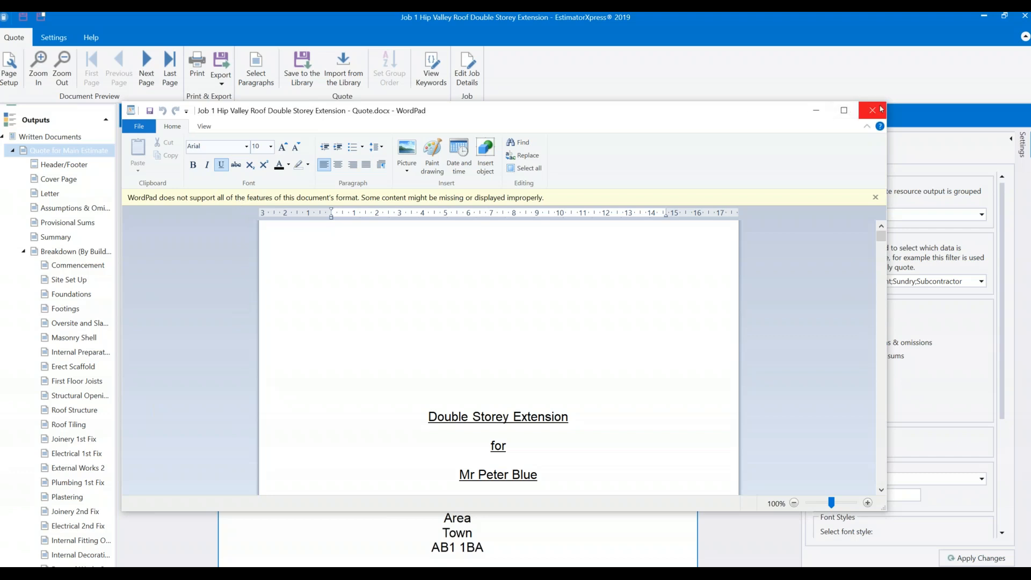
Maximize WordPad, look through the exported quote, then close WordPad.
{"action": "left_click", "coordinate": [844, 110]}
{"action": "scroll", "coordinate": [555, 282], "scroll_direction": "down", "scroll_amount": 10}
{"action": "scroll", "coordinate": [556, 281], "scroll_direction": "down", "scroll_amount": 15}
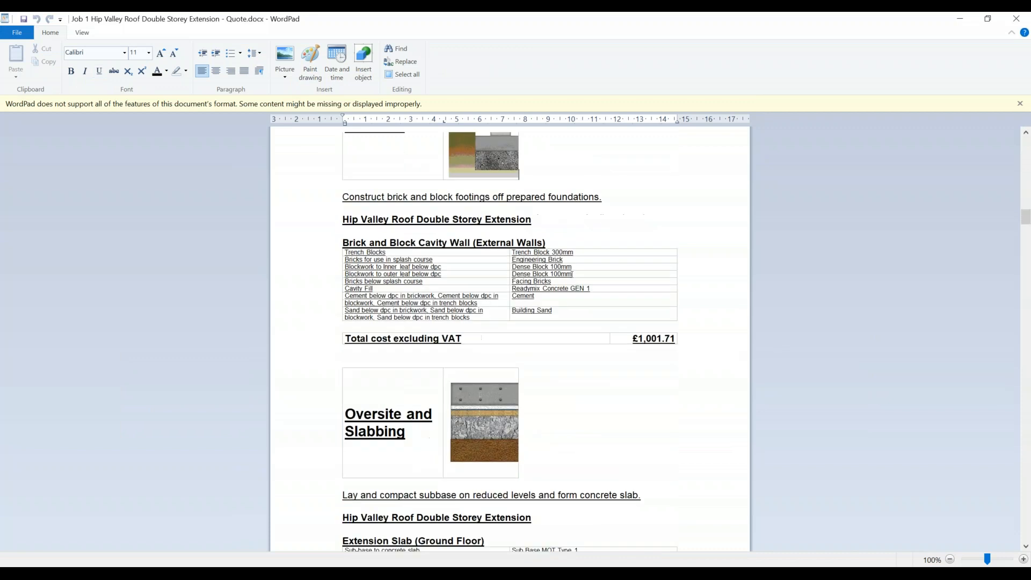
{"action": "scroll", "coordinate": [596, 396], "scroll_direction": "up", "scroll_amount": 5}
{"action": "left_click", "coordinate": [1016, 18]}
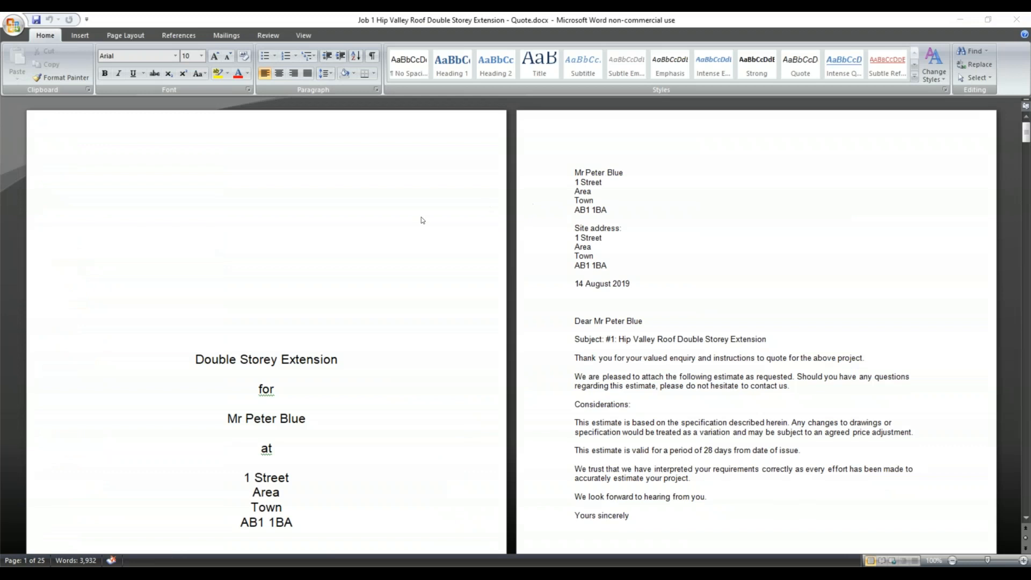
Scroll to the Summary table totalling £43,310.02 ex VAT and £51,972.02 inc VAT.
{"action": "scroll", "coordinate": [421, 217], "scroll_direction": "down", "scroll_amount": 5}
{"action": "scroll", "coordinate": [420, 217], "scroll_direction": "down", "scroll_amount": 15}
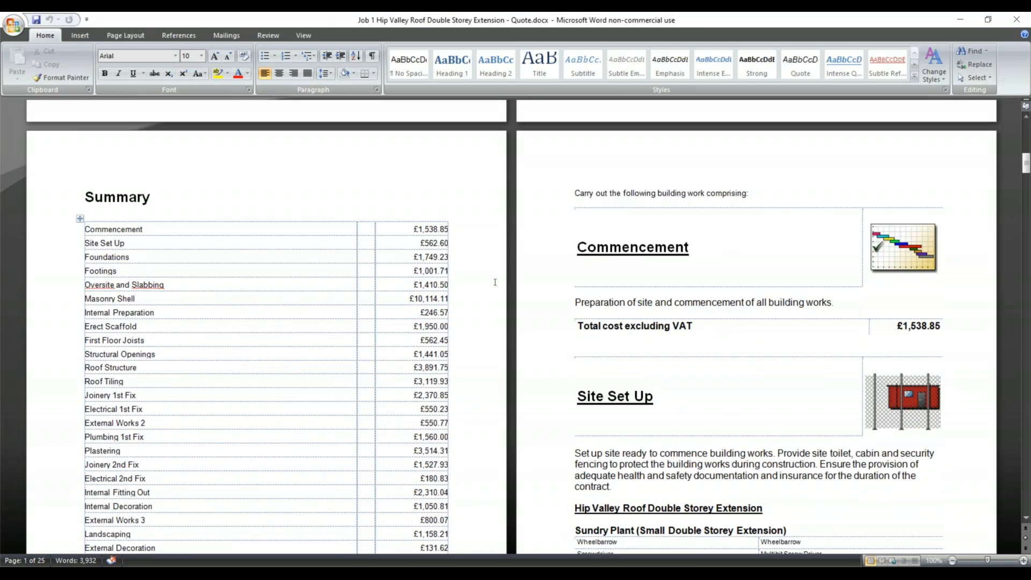
{"action": "scroll", "coordinate": [489, 274], "scroll_direction": "down", "scroll_amount": 4}
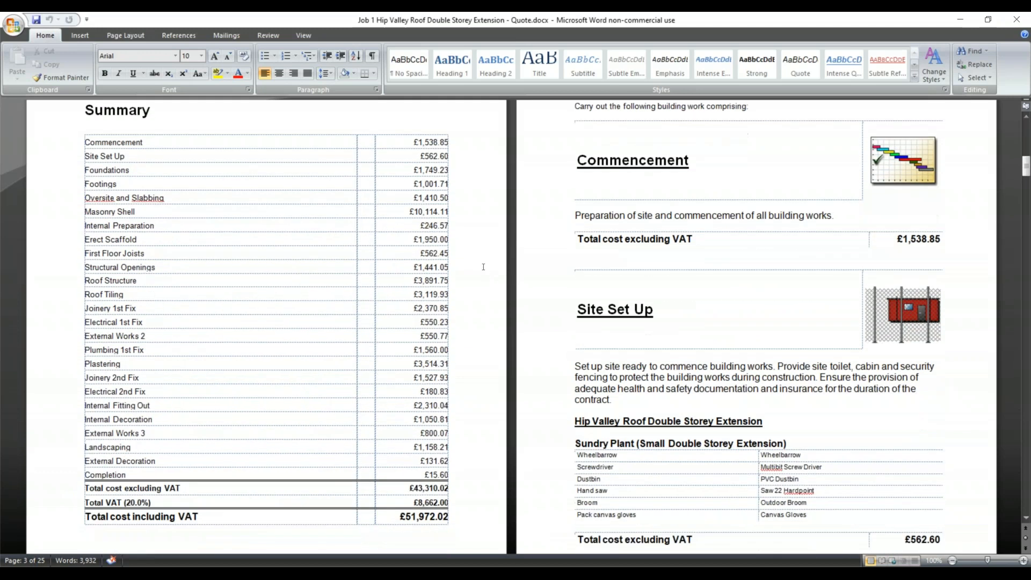
{"action": "scroll", "coordinate": [483, 267], "scroll_direction": "down", "scroll_amount": 9}
{"action": "scroll", "coordinate": [483, 266], "scroll_direction": "up", "scroll_amount": 14}
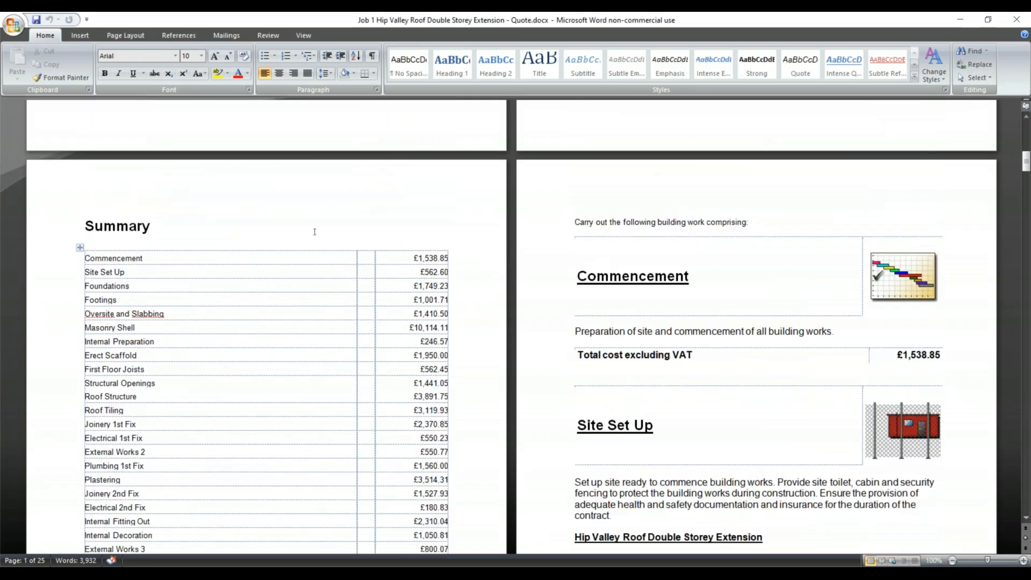
{"action": "scroll", "coordinate": [725, 443], "scroll_direction": "down", "scroll_amount": 4}
{"action": "left_click_drag", "start_coordinate": [731, 438], "coordinate": [580, 367]}
Cut the Summary heading and cost table from near the front of the quote.
{"action": "left_click", "coordinate": [771, 409]}
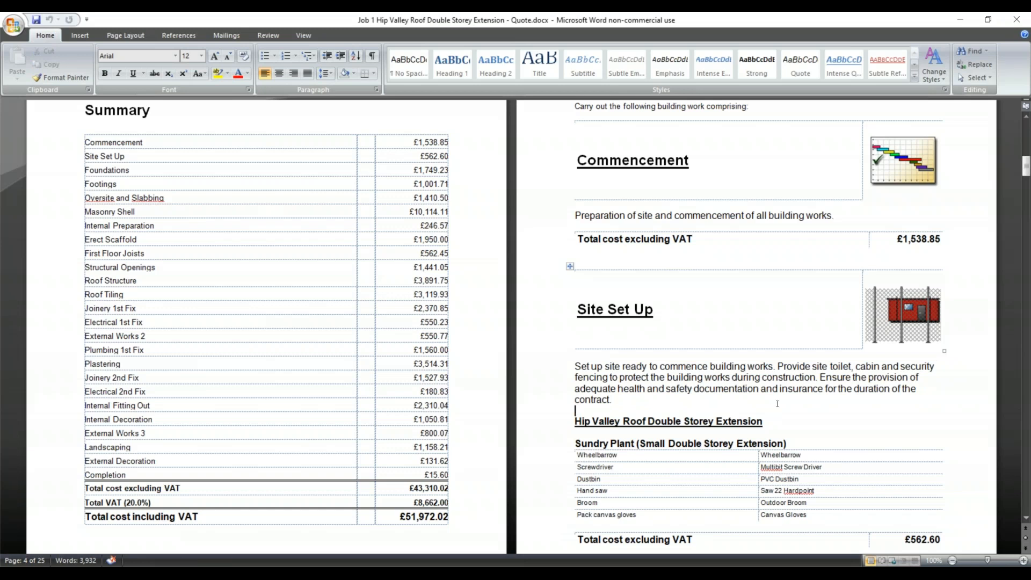
{"action": "scroll", "coordinate": [763, 387], "scroll_direction": "down", "scroll_amount": 8}
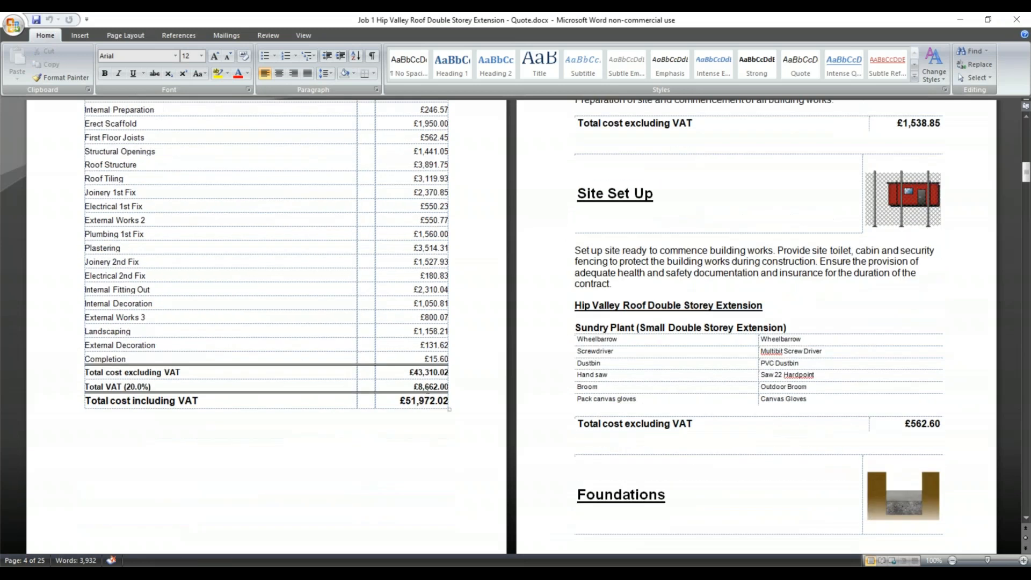
{"action": "scroll", "coordinate": [280, 314], "scroll_direction": "up", "scroll_amount": 9}
{"action": "scroll", "coordinate": [280, 313], "scroll_direction": "up", "scroll_amount": 2}
{"action": "scroll", "coordinate": [280, 314], "scroll_direction": "down", "scroll_amount": 7}
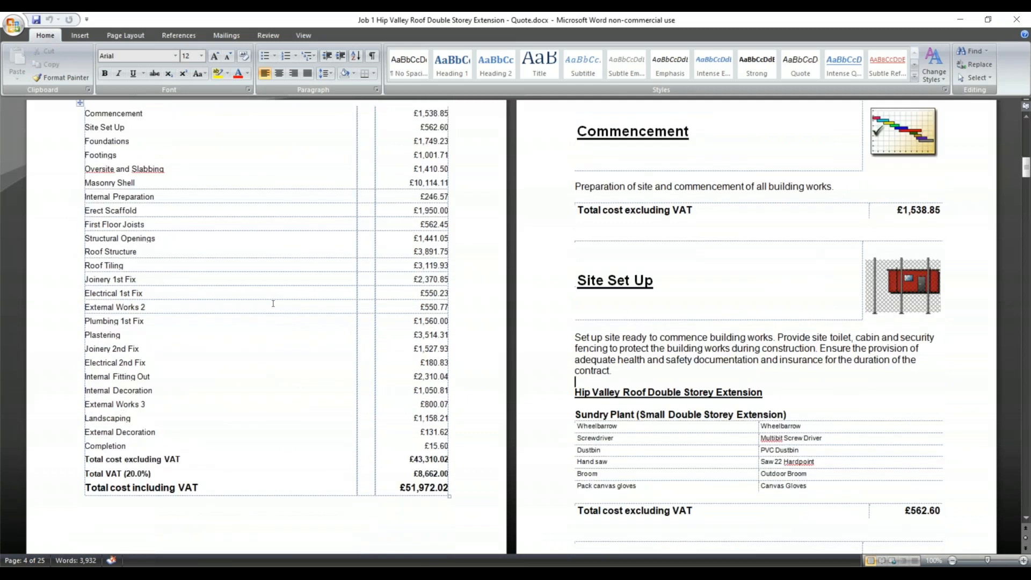
{"action": "left_click_drag", "start_coordinate": [375, 388], "coordinate": [52, 205]}
{"action": "key", "text": "ctrl+x"}
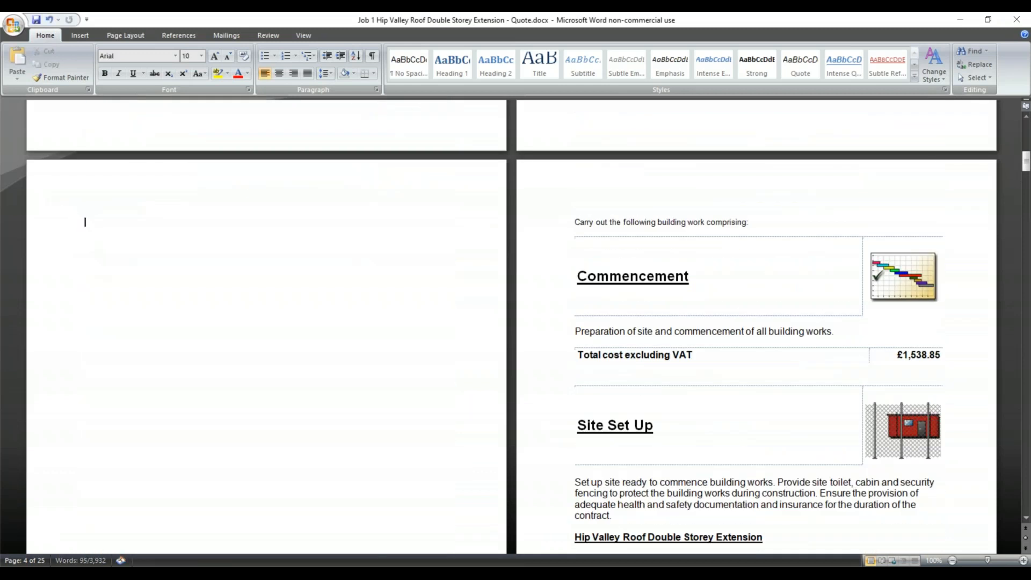
Paste the Summary heading and table on a new line above Acceptance of Estimate.
{"action": "scroll", "coordinate": [283, 289], "scroll_direction": "down", "scroll_amount": 20}
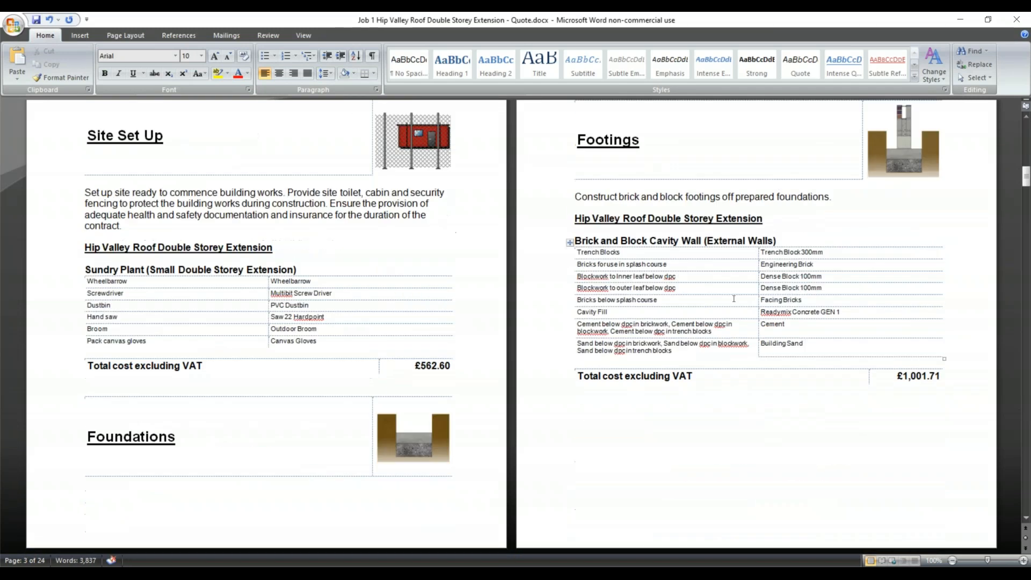
{"action": "scroll", "coordinate": [763, 247], "scroll_direction": "down", "scroll_amount": 20}
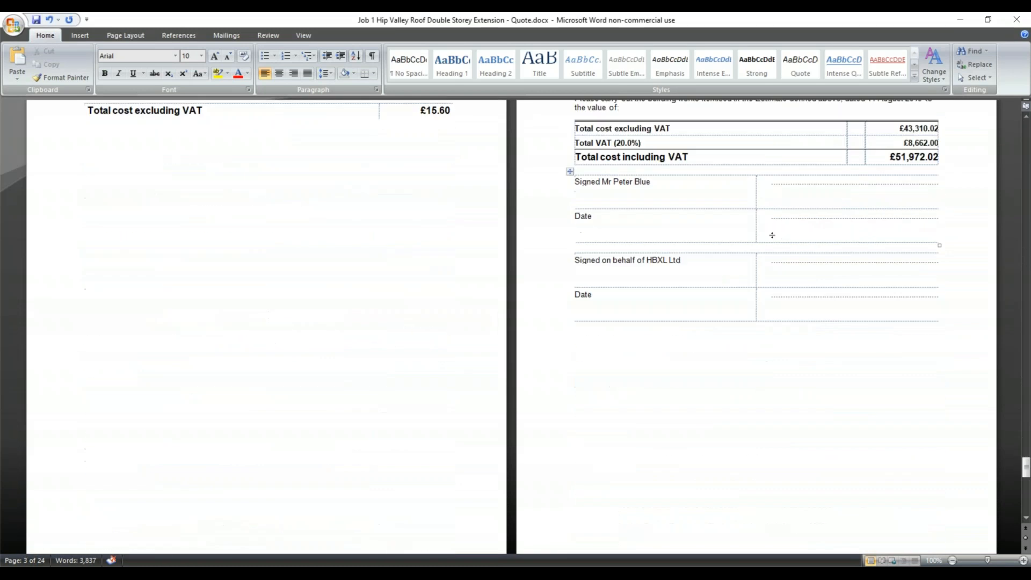
{"action": "scroll", "coordinate": [465, 263], "scroll_direction": "down", "scroll_amount": 10}
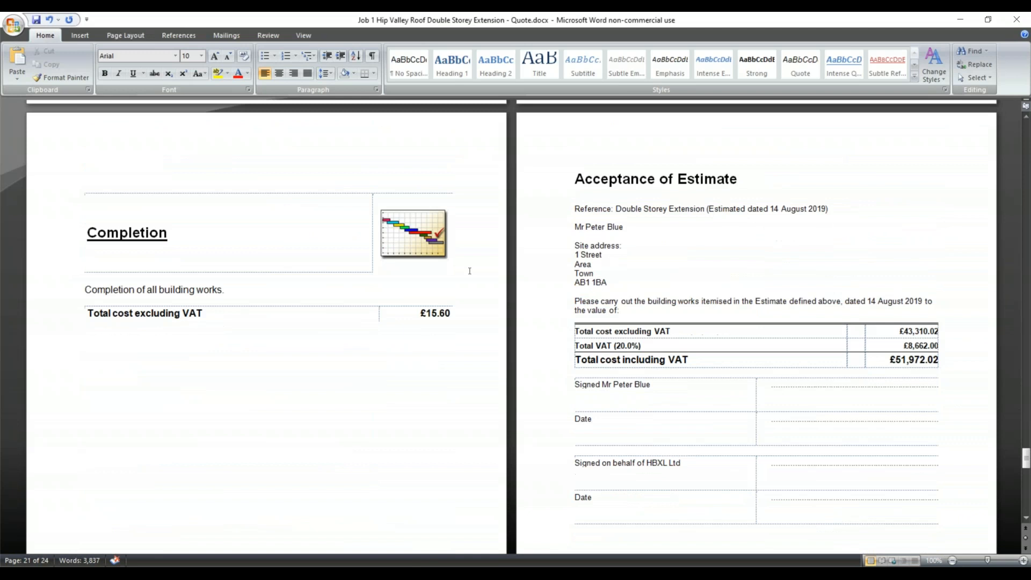
{"action": "scroll", "coordinate": [462, 256], "scroll_direction": "down", "scroll_amount": 3}
{"action": "scroll", "coordinate": [311, 297], "scroll_direction": "up", "scroll_amount": 10}
{"action": "scroll", "coordinate": [322, 295], "scroll_direction": "up", "scroll_amount": 5}
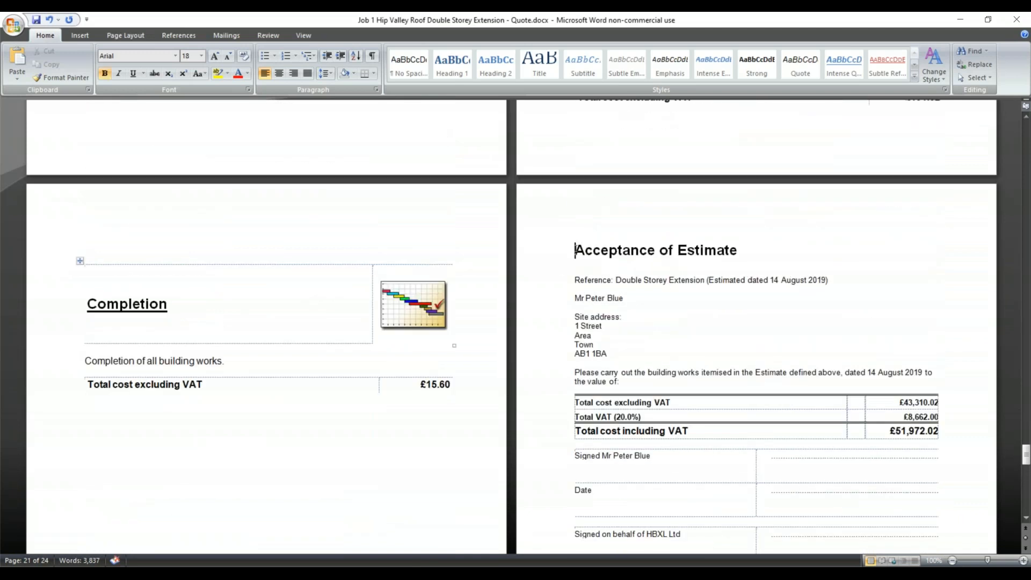
{"action": "right_click", "coordinate": [575, 250]}
{"action": "key", "text": "Escape"}
{"action": "key", "text": "Return"}
{"action": "key", "text": "ctrl+v"}
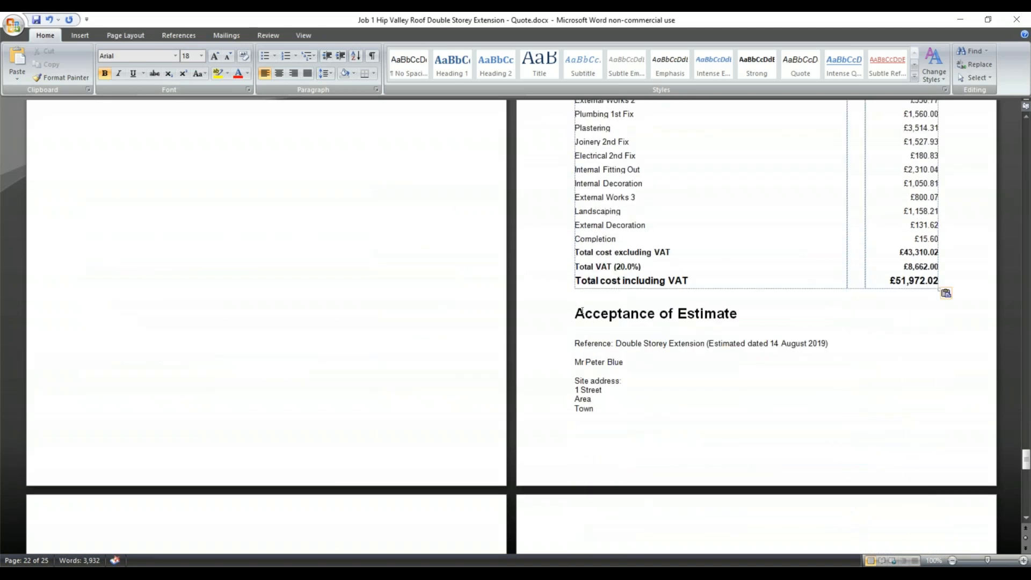
Insert a page break so Acceptance of Estimate starts on a new page.
{"action": "right_click", "coordinate": [593, 302]}
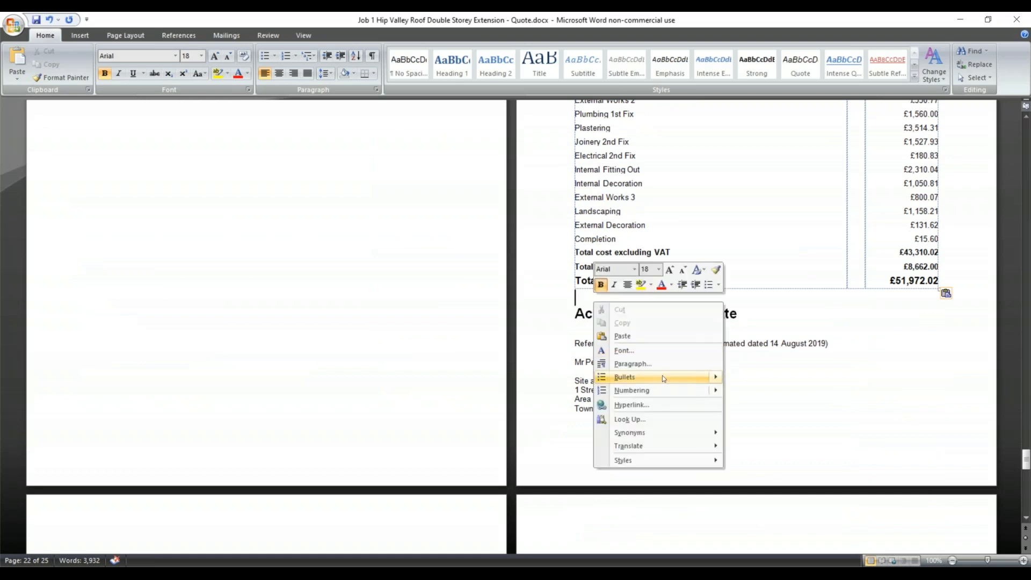
{"action": "left_click", "coordinate": [577, 300]}
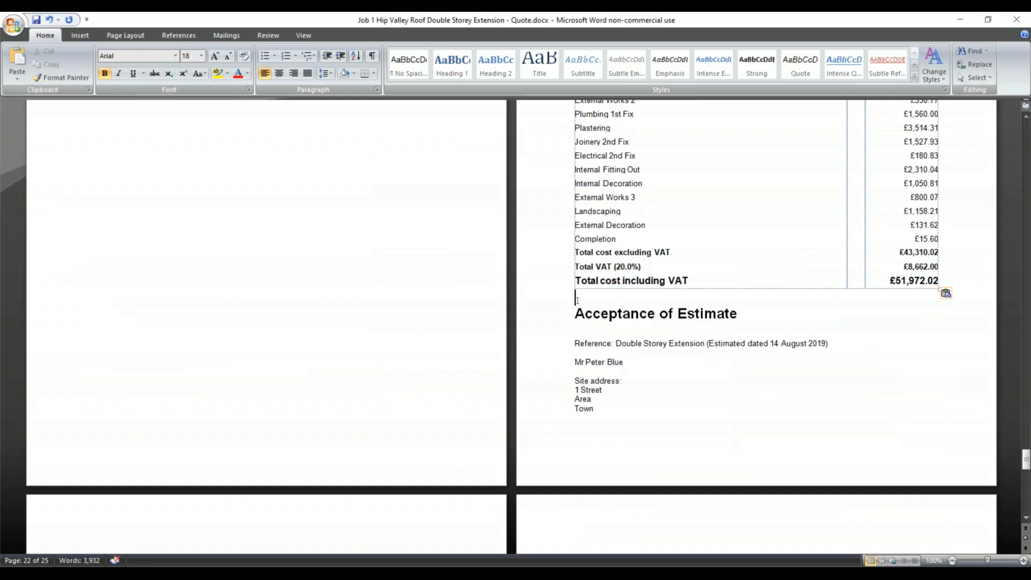
{"action": "left_click", "coordinate": [80, 35]}
{"action": "left_click", "coordinate": [68, 67]}
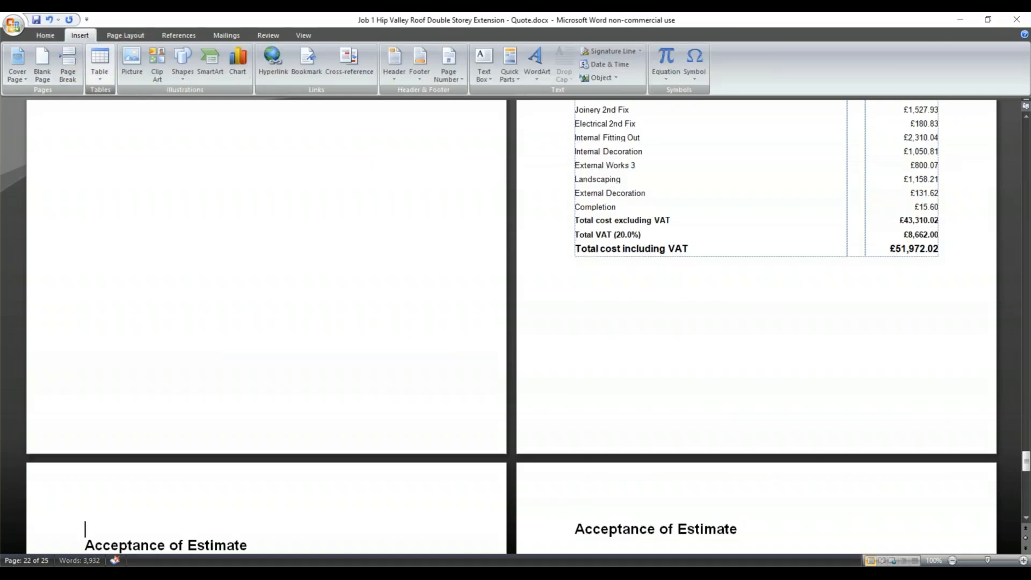
Delete the empty line above Acceptance of Estimate and check the Summary page.
{"action": "scroll", "coordinate": [674, 295], "scroll_direction": "down", "scroll_amount": 4}
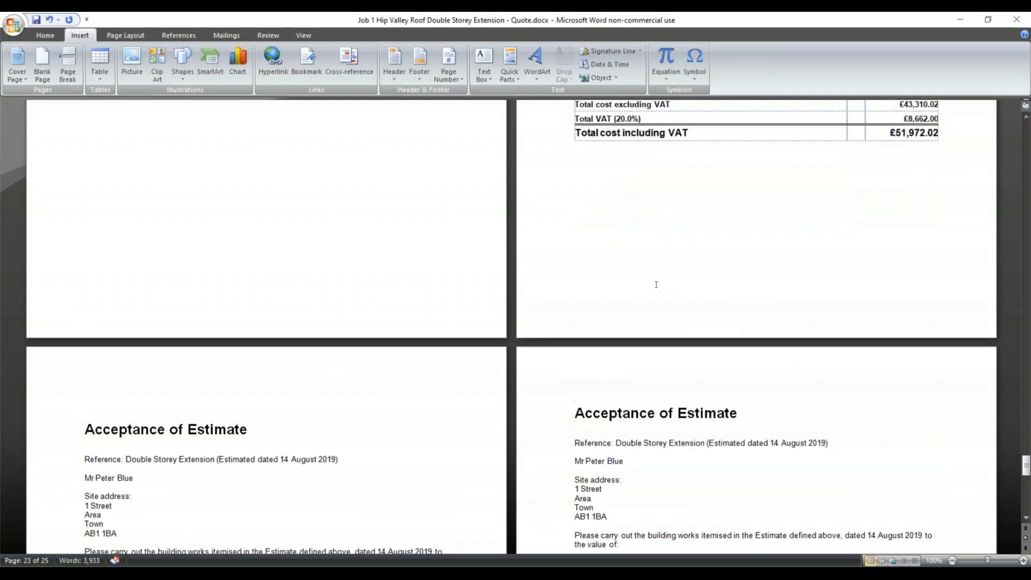
{"action": "key", "text": "Delete"}
{"action": "scroll", "coordinate": [562, 286], "scroll_direction": "up", "scroll_amount": 20}
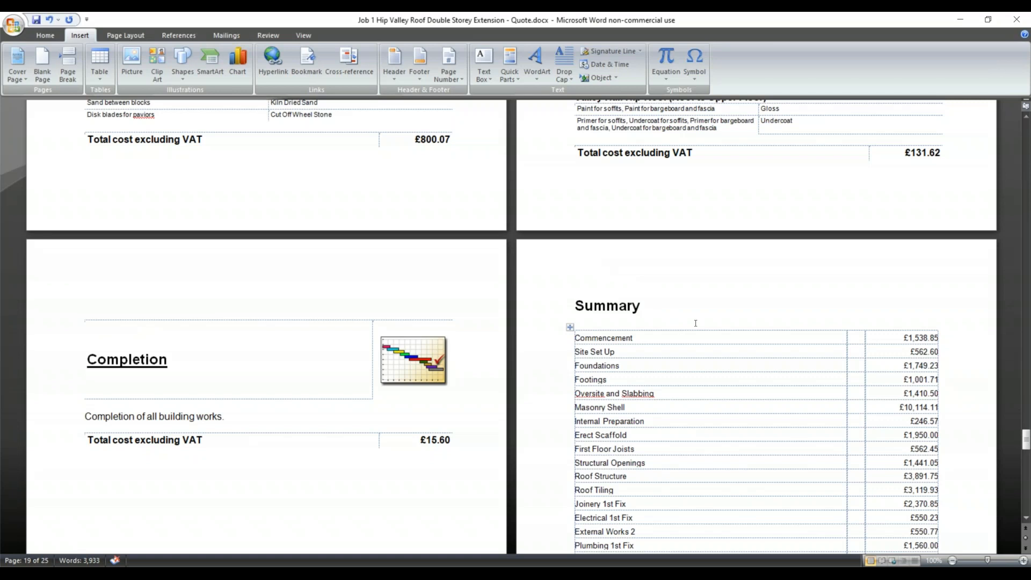
Return to EstimatorXpress's Main Estimate quote and drop down its Quote Type list, currently Build Phase.
{"action": "left_click", "coordinate": [487, 566]}
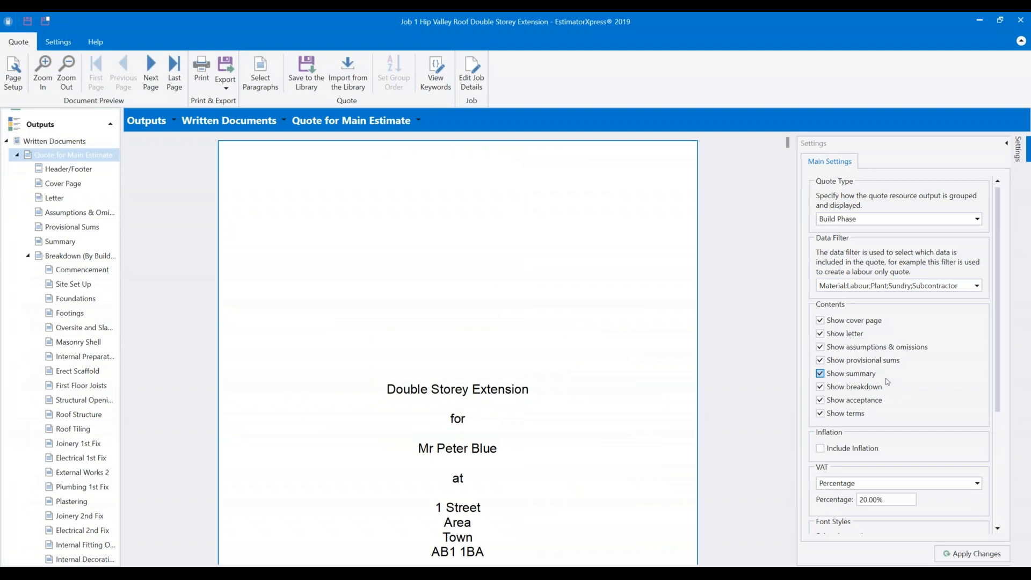
{"action": "scroll", "coordinate": [877, 418], "scroll_direction": "down", "scroll_amount": 3}
{"action": "scroll", "coordinate": [881, 355], "scroll_direction": "down", "scroll_amount": 1}
{"action": "scroll", "coordinate": [859, 310], "scroll_direction": "up", "scroll_amount": 4}
{"action": "scroll", "coordinate": [831, 325], "scroll_direction": "up", "scroll_amount": 1}
{"action": "scroll", "coordinate": [92, 263], "scroll_direction": "down", "scroll_amount": 5}
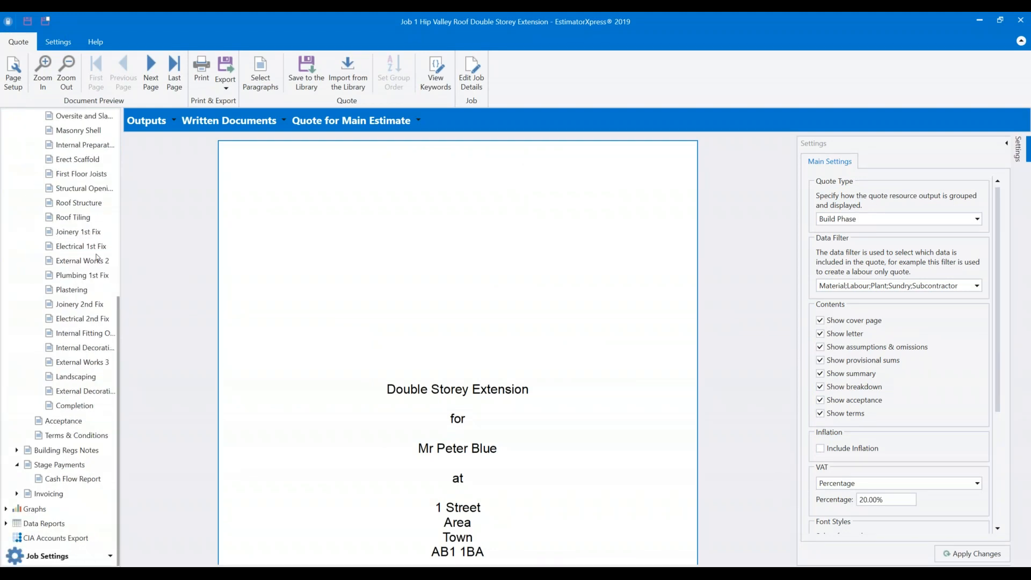
{"action": "scroll", "coordinate": [98, 253], "scroll_direction": "up", "scroll_amount": 4}
{"action": "scroll", "coordinate": [98, 250], "scroll_direction": "up", "scroll_amount": 1}
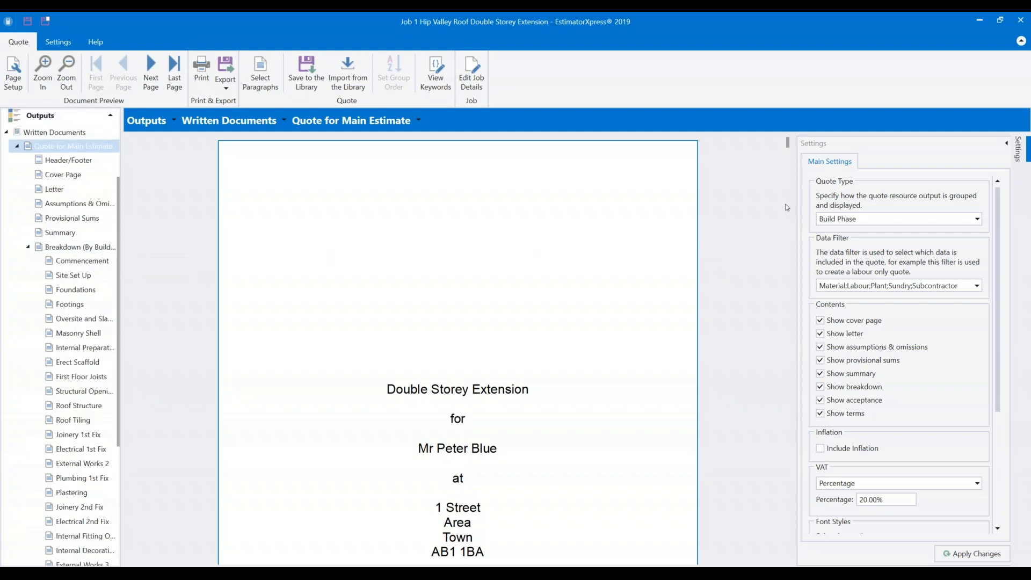
{"action": "left_click", "coordinate": [893, 219]}
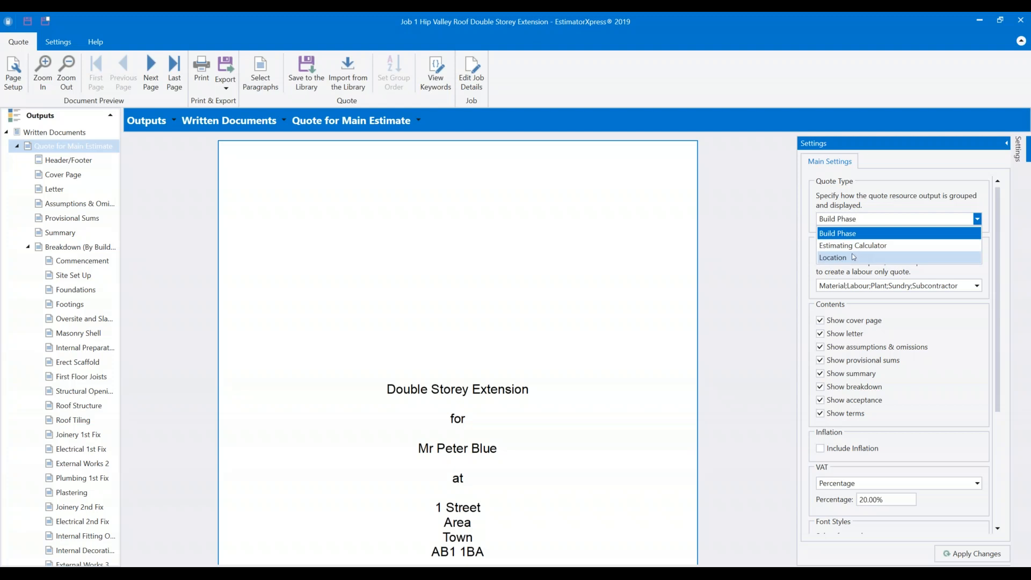
Change the Main Estimate quote type from Build Phase to Location.
{"action": "left_click", "coordinate": [859, 216]}
{"action": "left_click", "coordinate": [854, 218]}
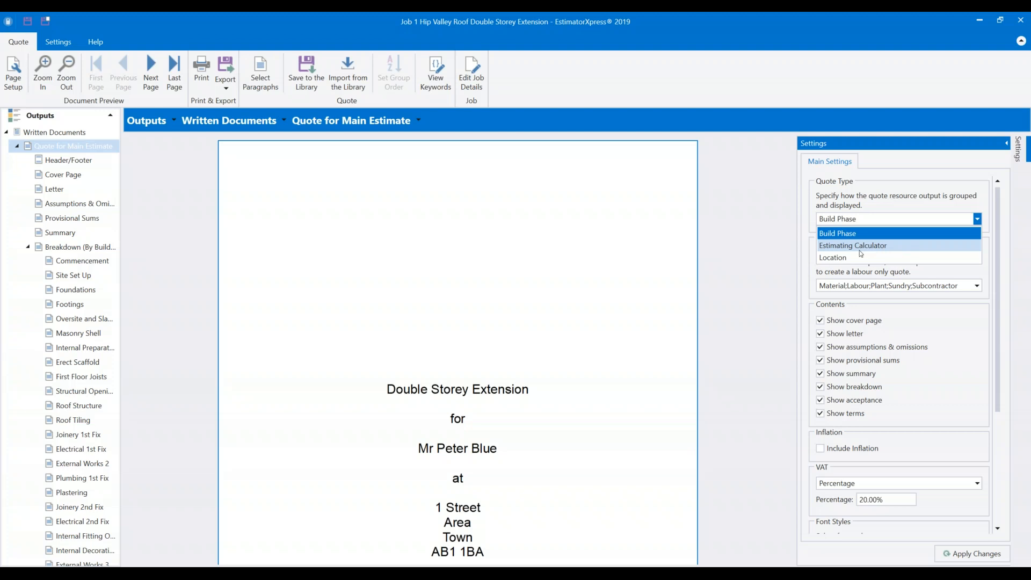
{"action": "left_click", "coordinate": [821, 255]}
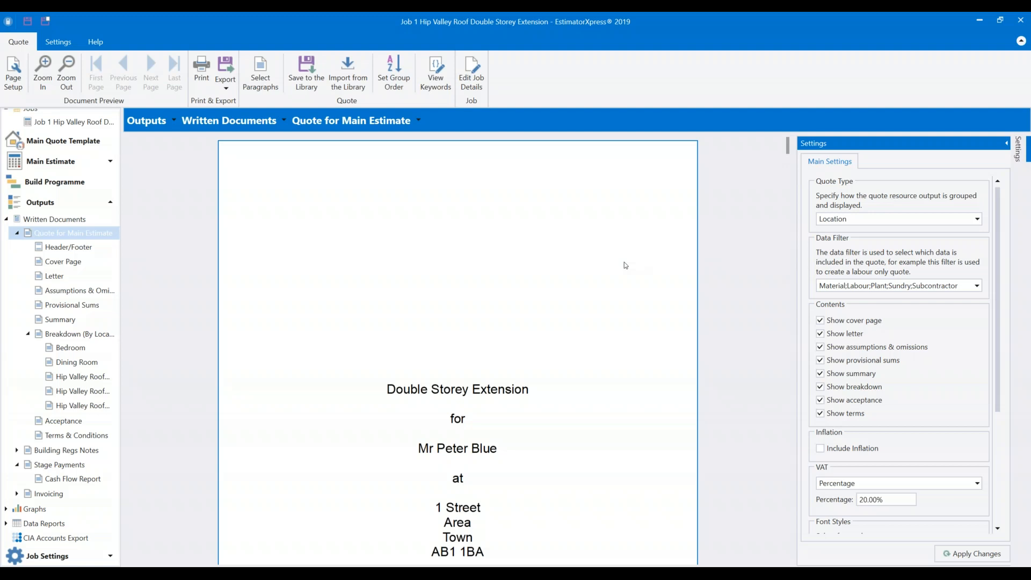
Select Cover Page under Written Documents > Quote for Main Estimate in the Outputs tree.
{"action": "scroll", "coordinate": [625, 260], "scroll_direction": "down", "scroll_amount": 3}
{"action": "scroll", "coordinate": [623, 253], "scroll_direction": "down", "scroll_amount": 8}
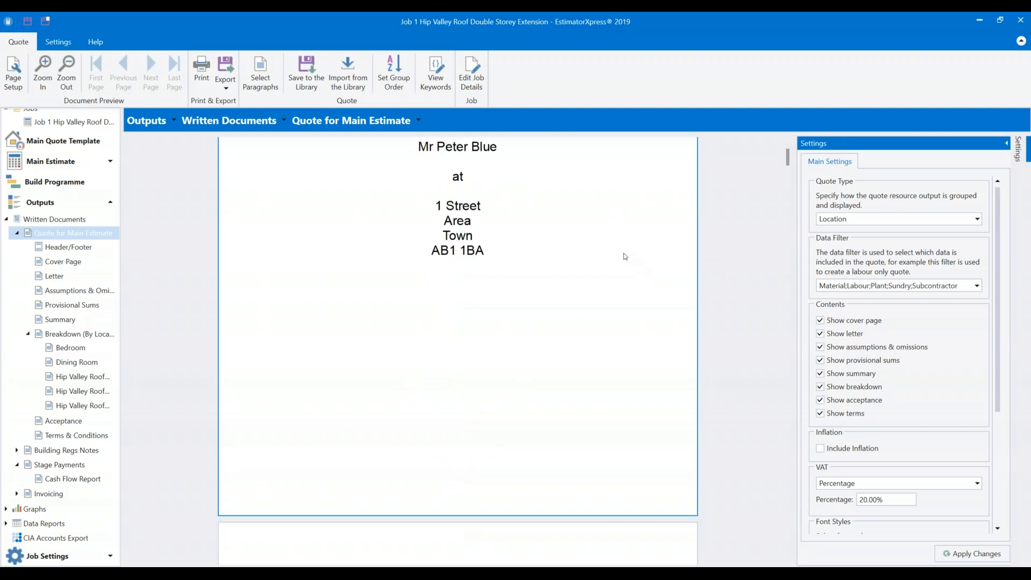
{"action": "scroll", "coordinate": [627, 248], "scroll_direction": "down", "scroll_amount": 10}
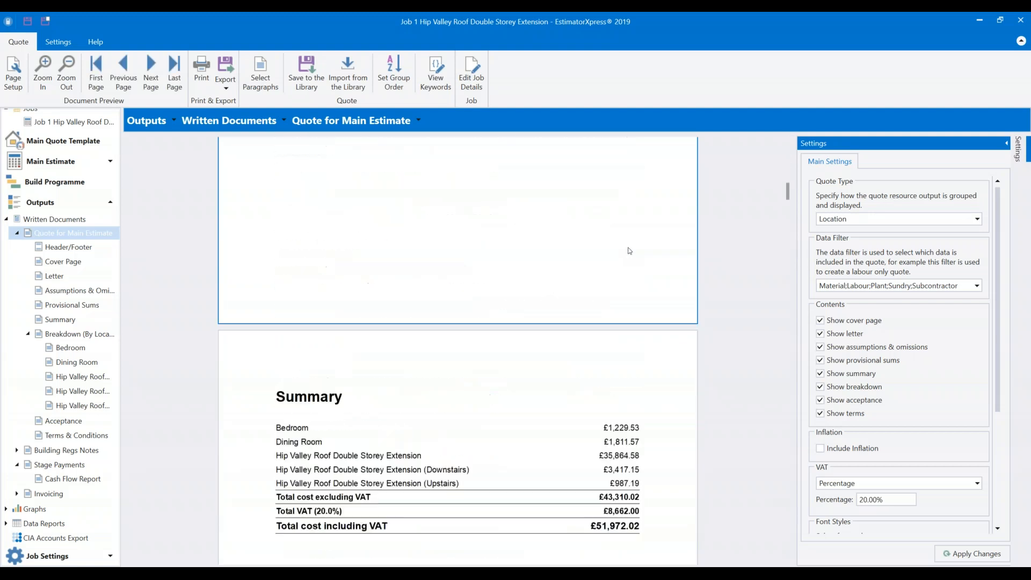
{"action": "scroll", "coordinate": [628, 249], "scroll_direction": "down", "scroll_amount": 6}
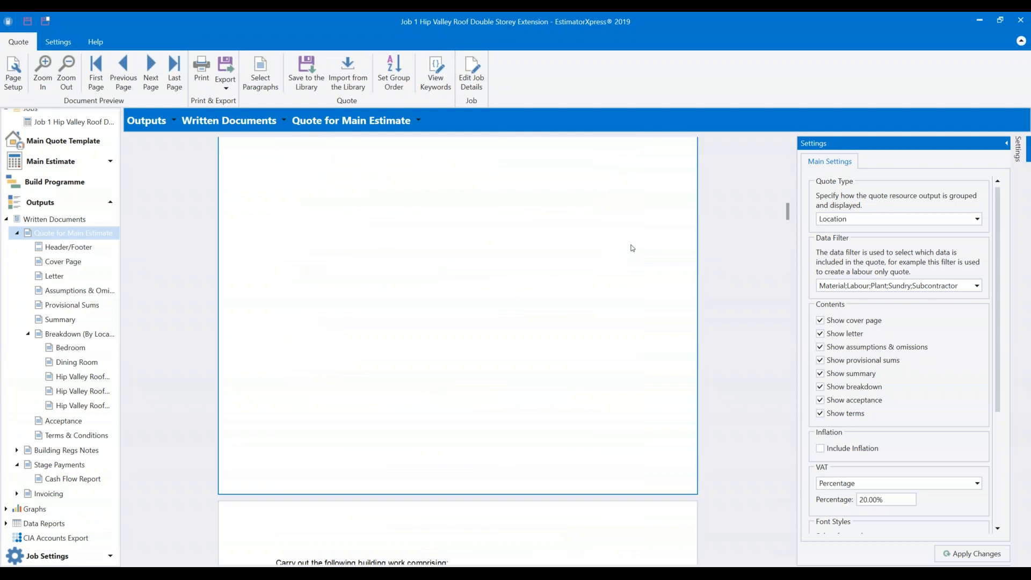
{"action": "scroll", "coordinate": [632, 248], "scroll_direction": "down", "scroll_amount": 3}
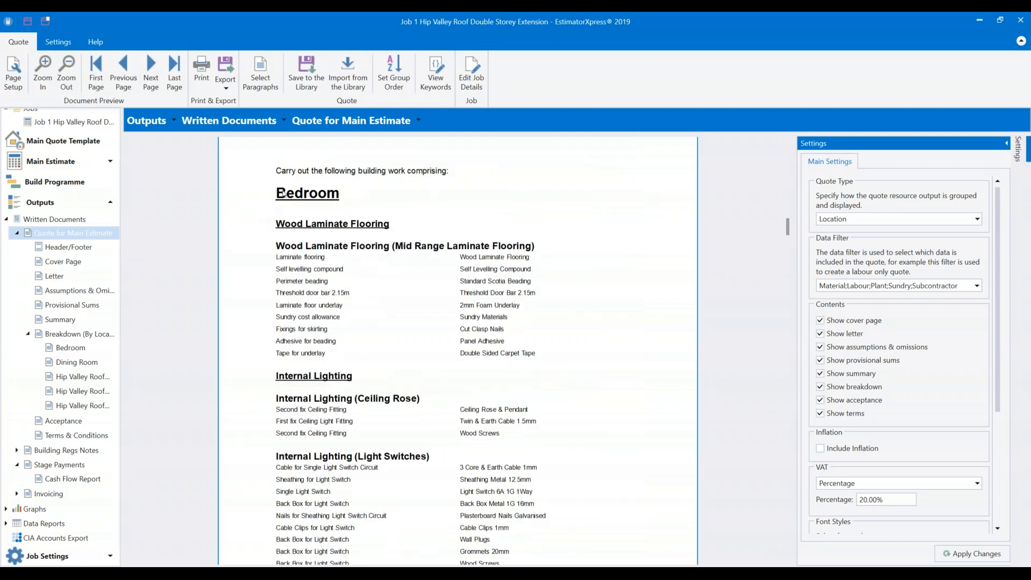
{"action": "scroll", "coordinate": [354, 328], "scroll_direction": "down", "scroll_amount": 3}
{"action": "scroll", "coordinate": [357, 330], "scroll_direction": "down", "scroll_amount": 10}
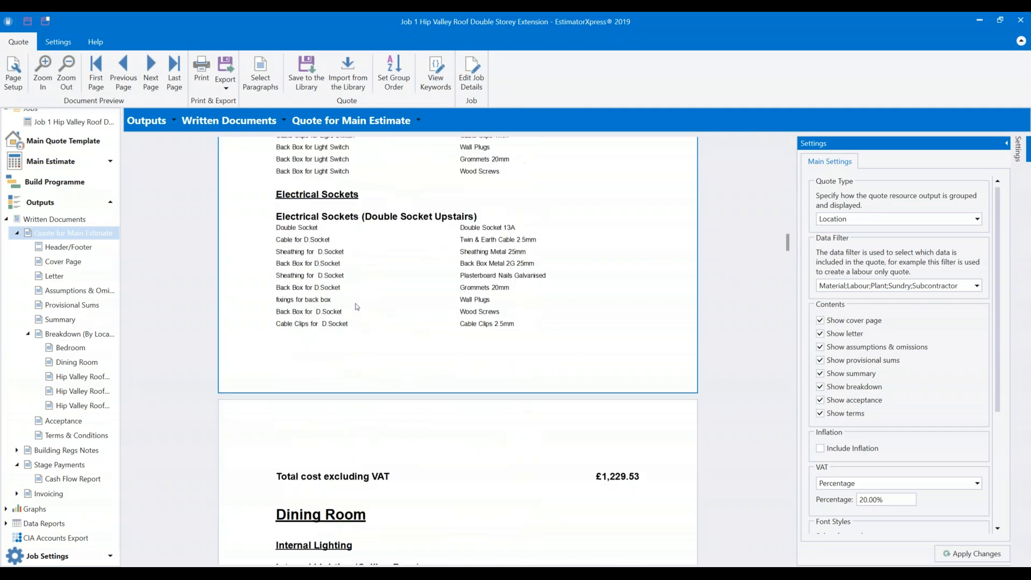
{"action": "scroll", "coordinate": [355, 309], "scroll_direction": "down", "scroll_amount": 3}
{"action": "scroll", "coordinate": [353, 308], "scroll_direction": "down", "scroll_amount": 4}
{"action": "scroll", "coordinate": [353, 304], "scroll_direction": "down", "scroll_amount": 2}
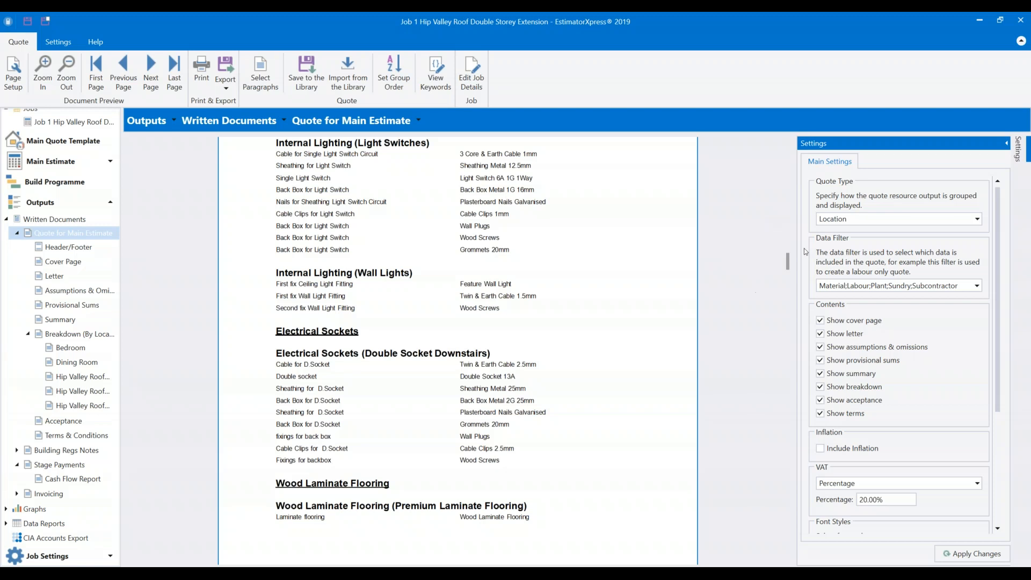
{"action": "left_click", "coordinate": [59, 263]}
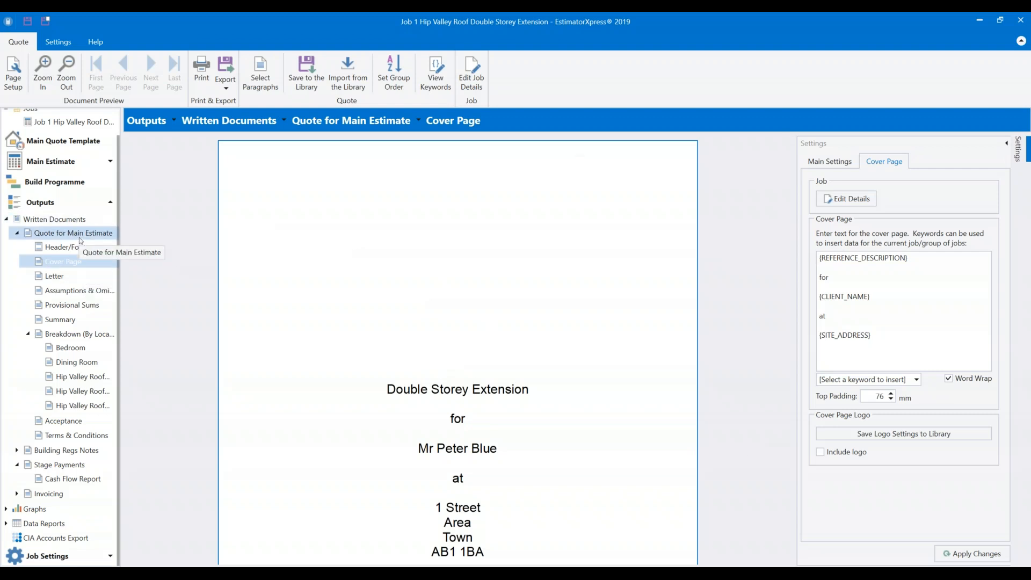
Reselect Cover Page once the preview shows 'Double Storey Extension', the client and site address.
{"action": "left_click", "coordinate": [83, 263]}
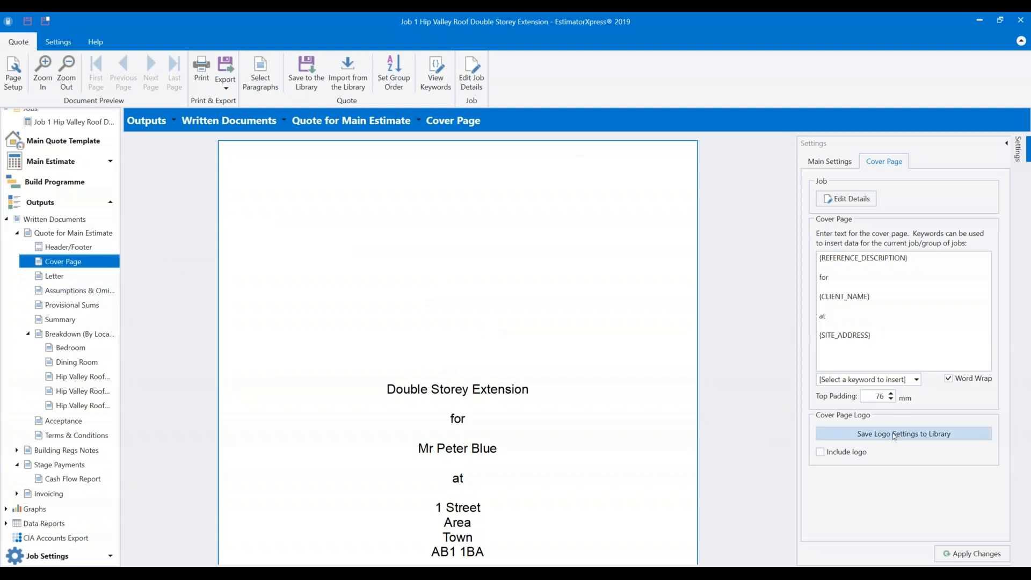
Add 614sfP79IPL_SL1000_.jpg from Webinar Job as the cover page logo and apply it.
{"action": "left_click", "coordinate": [836, 451]}
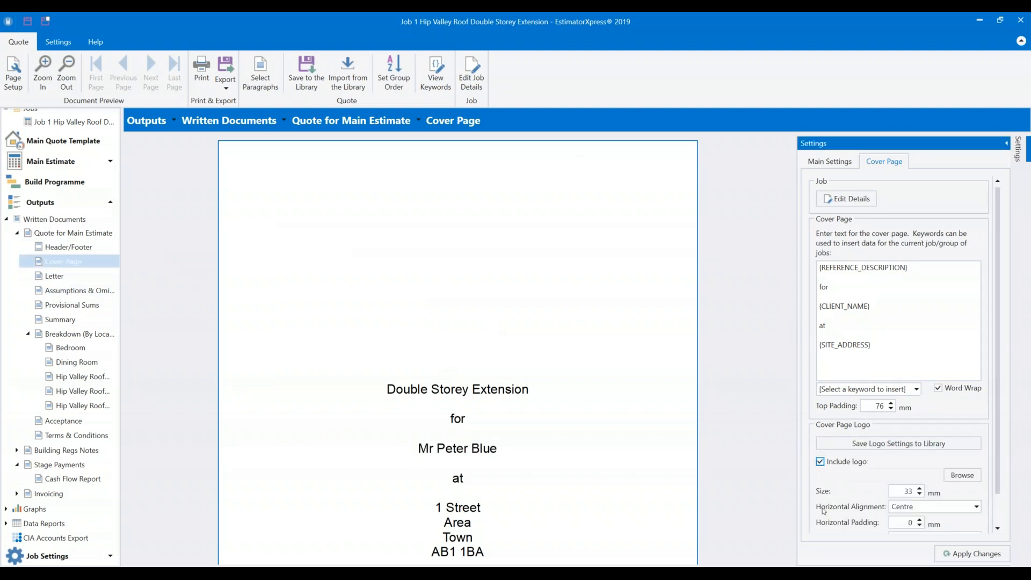
{"action": "scroll", "coordinate": [869, 474], "scroll_direction": "down", "scroll_amount": 1}
{"action": "left_click", "coordinate": [962, 446]}
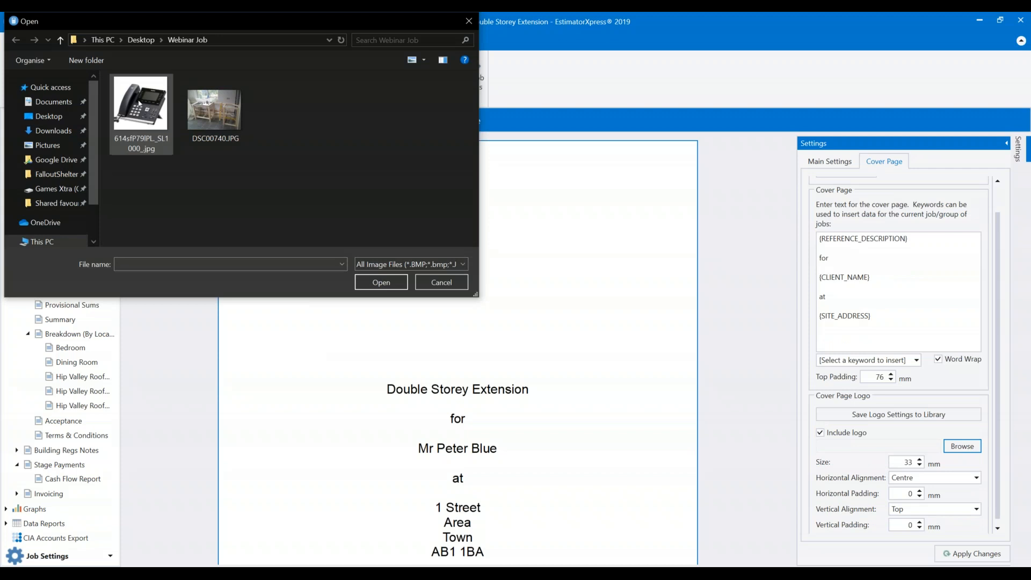
{"action": "left_click", "coordinate": [158, 119]}
{"action": "left_click", "coordinate": [378, 281]}
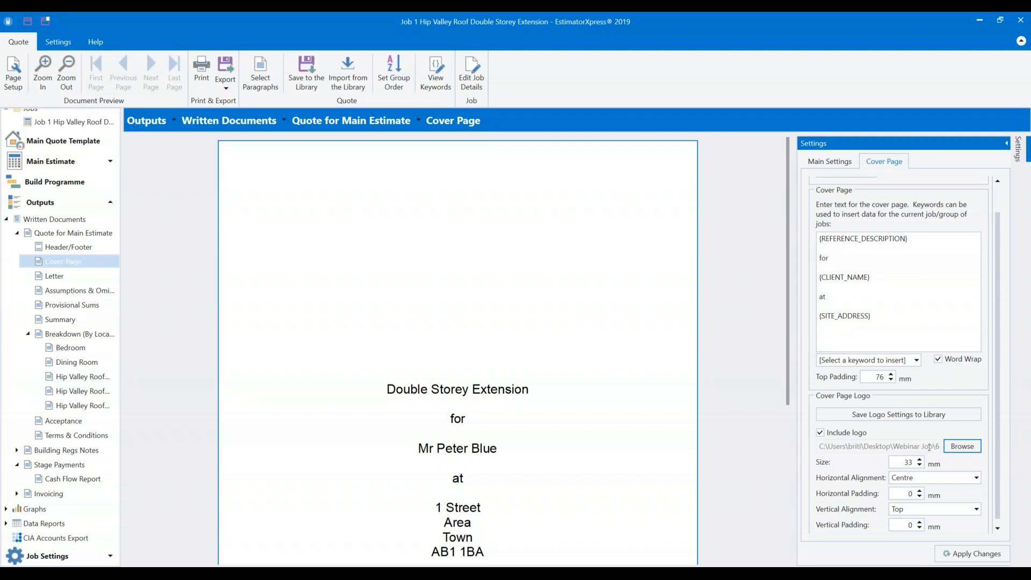
{"action": "left_click", "coordinate": [969, 554]}
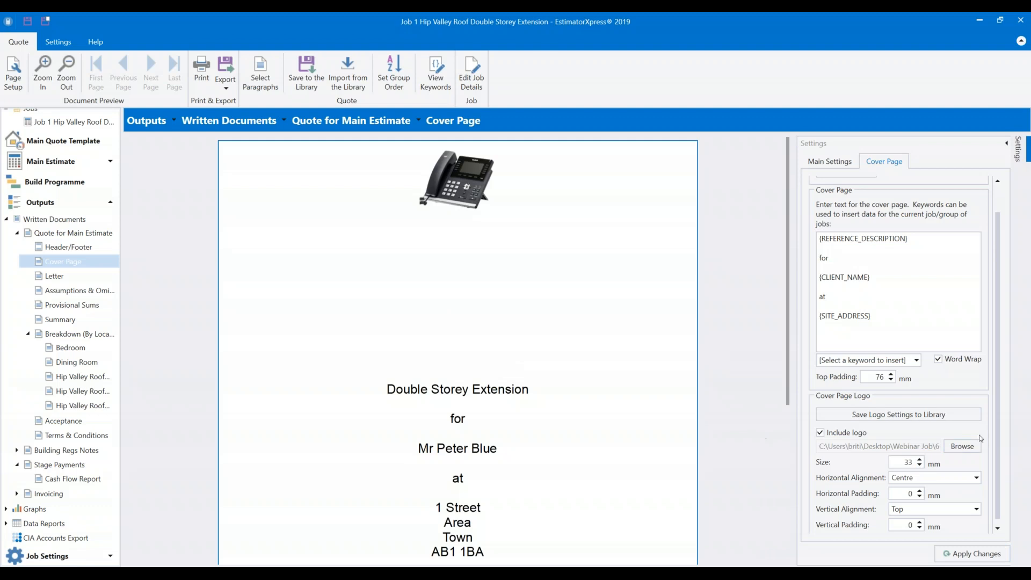
Set the logo size to 70 mm, keep it centred horizontally and align it to Top.
{"action": "left_click", "coordinate": [916, 462]}
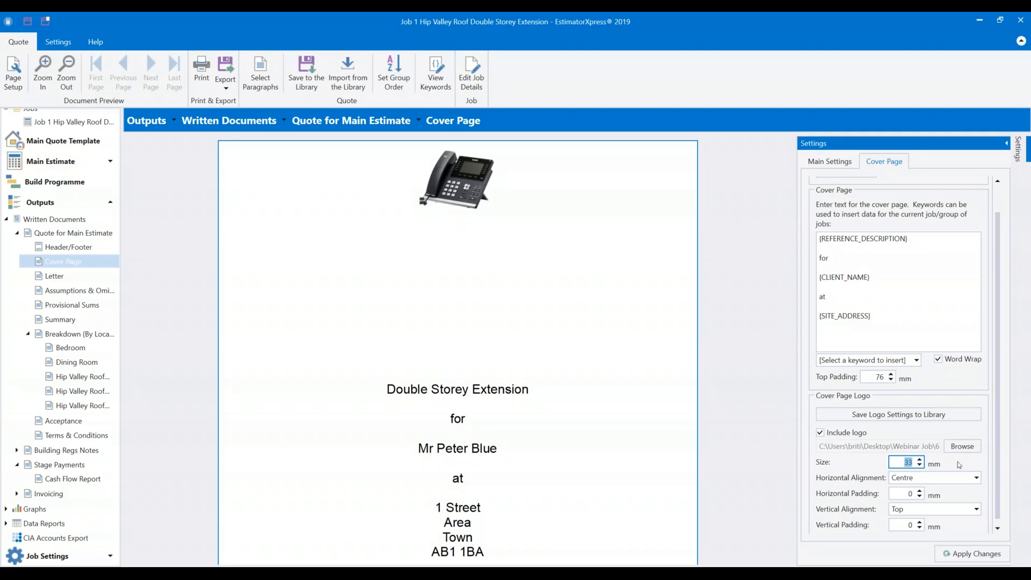
{"action": "type", "text": "70"}
{"action": "left_click", "coordinate": [936, 478]}
{"action": "left_click", "coordinate": [936, 477]}
{"action": "left_click", "coordinate": [937, 477]}
{"action": "left_click", "coordinate": [935, 476]}
{"action": "left_click", "coordinate": [916, 511]}
{"action": "left_click", "coordinate": [923, 534]}
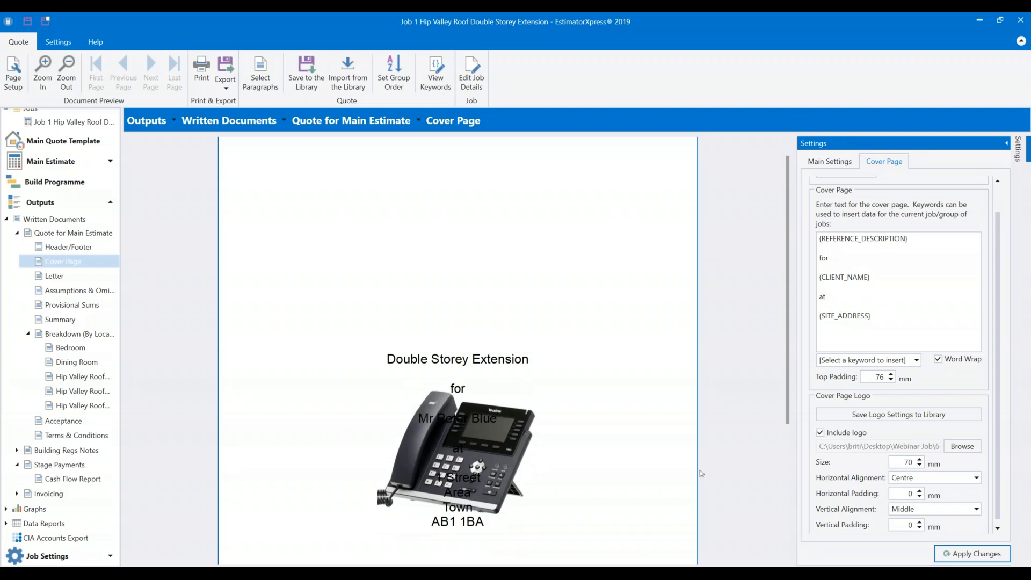
{"action": "left_click", "coordinate": [953, 514]}
{"action": "left_click", "coordinate": [953, 514]}
{"action": "left_click", "coordinate": [953, 514]}
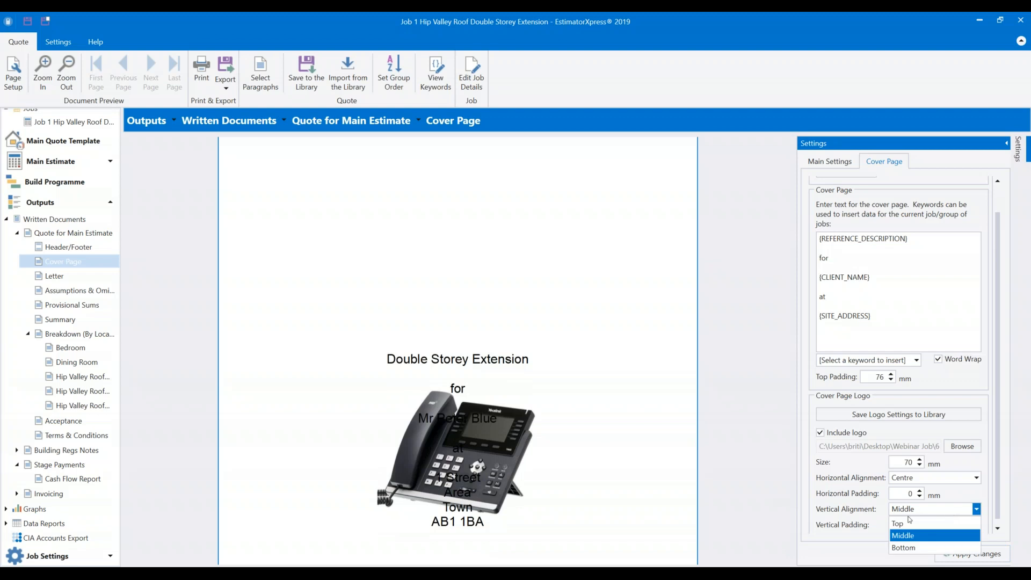
{"action": "left_click", "coordinate": [909, 522]}
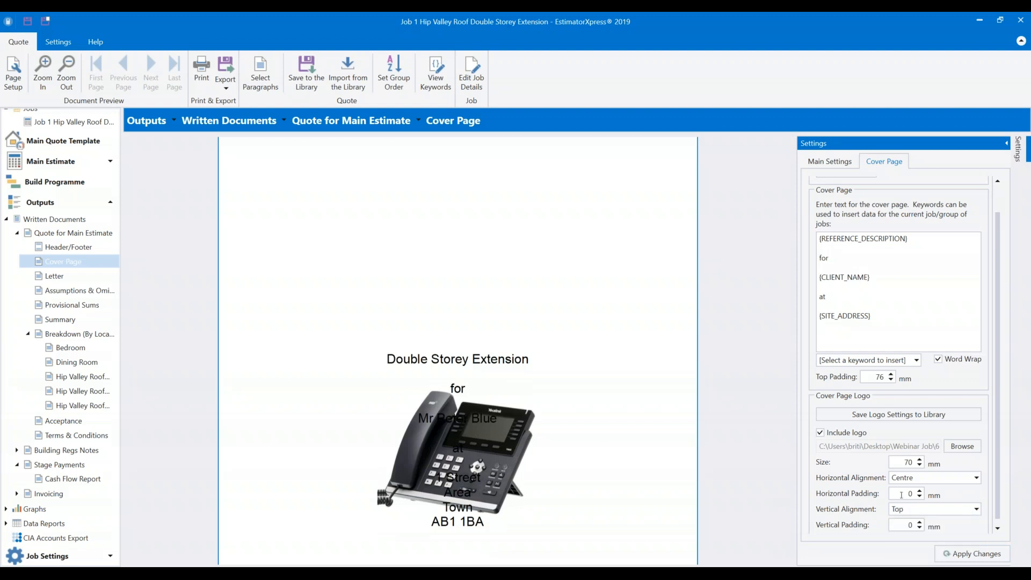
Try 50 and 40 mm vertical padding, then settle on 35 mm and apply changes.
{"action": "left_click", "coordinate": [897, 524]}
{"action": "left_click_drag", "start_coordinate": [897, 524], "coordinate": [941, 529]}
{"action": "type", "text": "50"}
{"action": "key", "text": "Tab"}
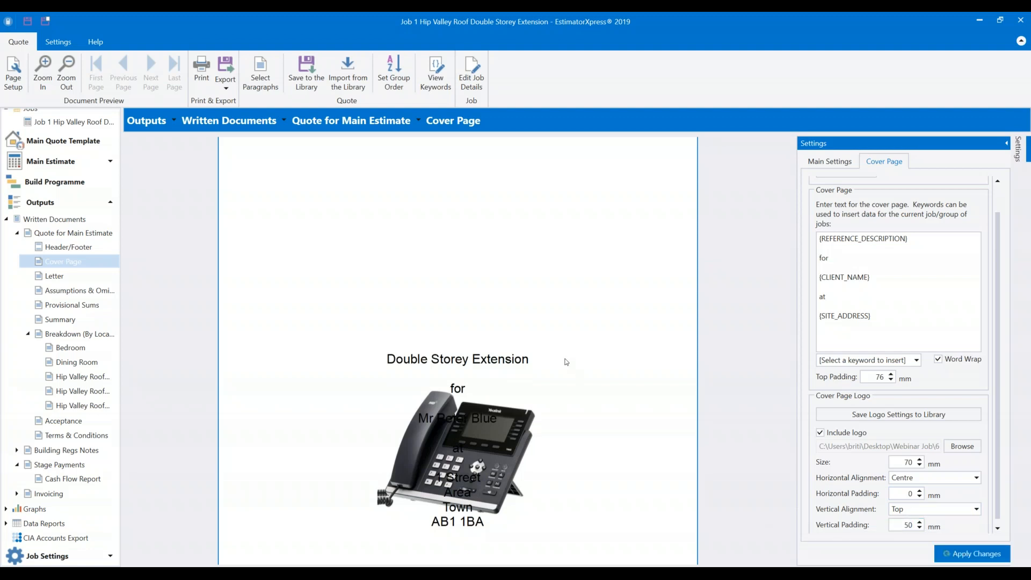
{"action": "key", "text": "Return"}
{"action": "left_click", "coordinate": [892, 526]}
{"action": "type", "text": "40"}
{"action": "key", "text": "Tab"}
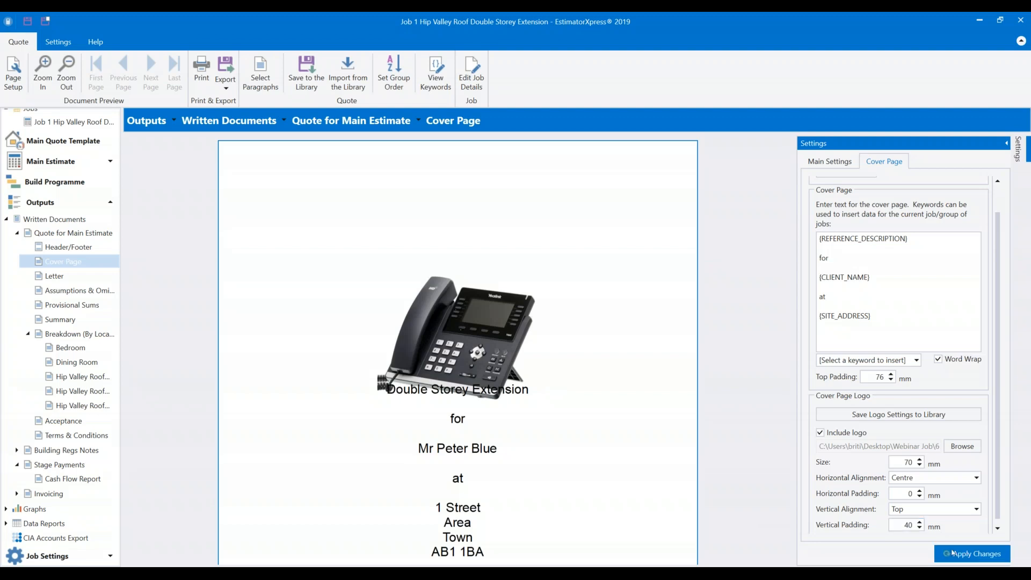
{"action": "key", "text": "Return"}
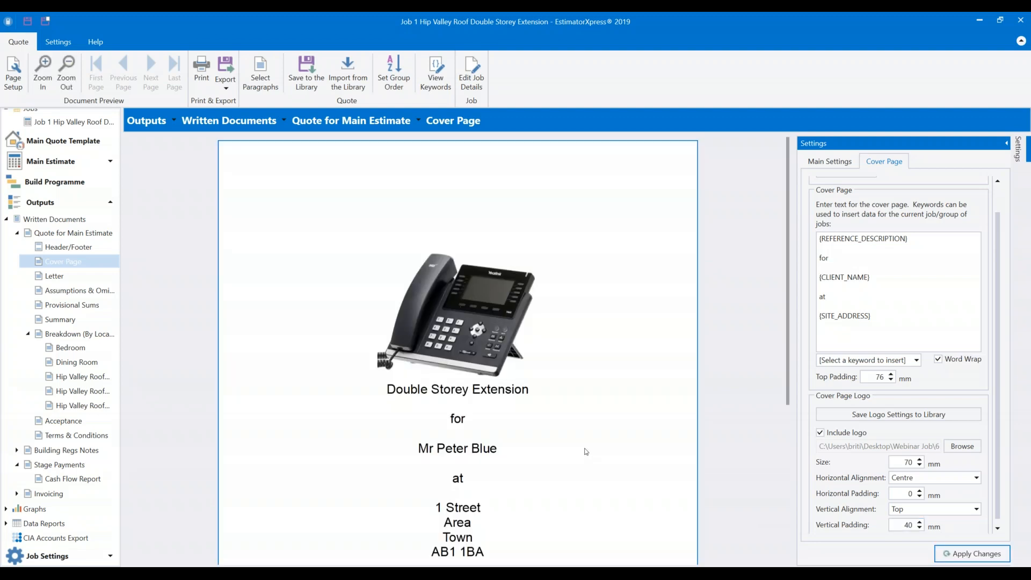
{"action": "left_click", "coordinate": [896, 526]}
{"action": "key", "text": "shift+End"}
{"action": "type", "text": "35"}
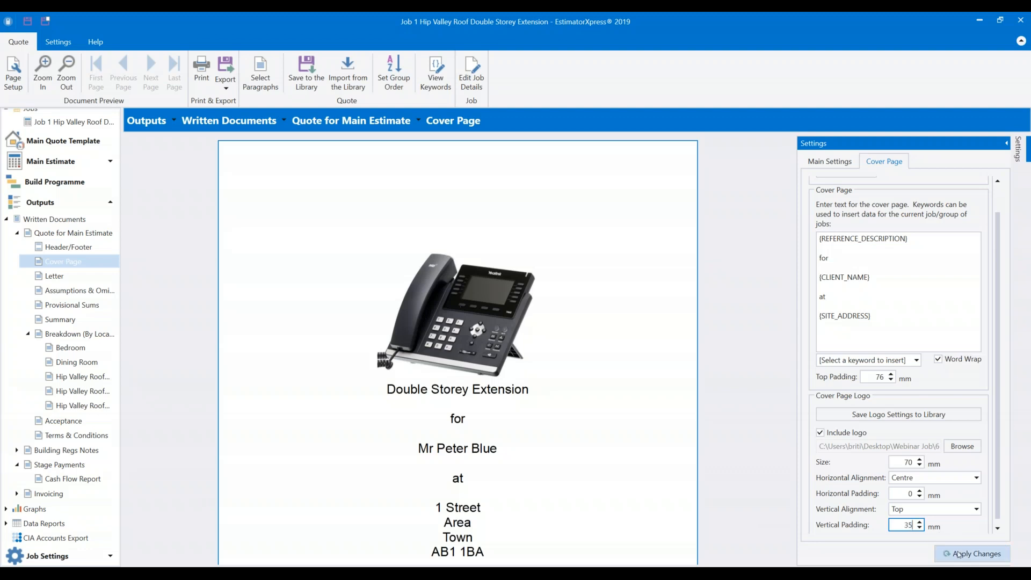
{"action": "left_click", "coordinate": [960, 554]}
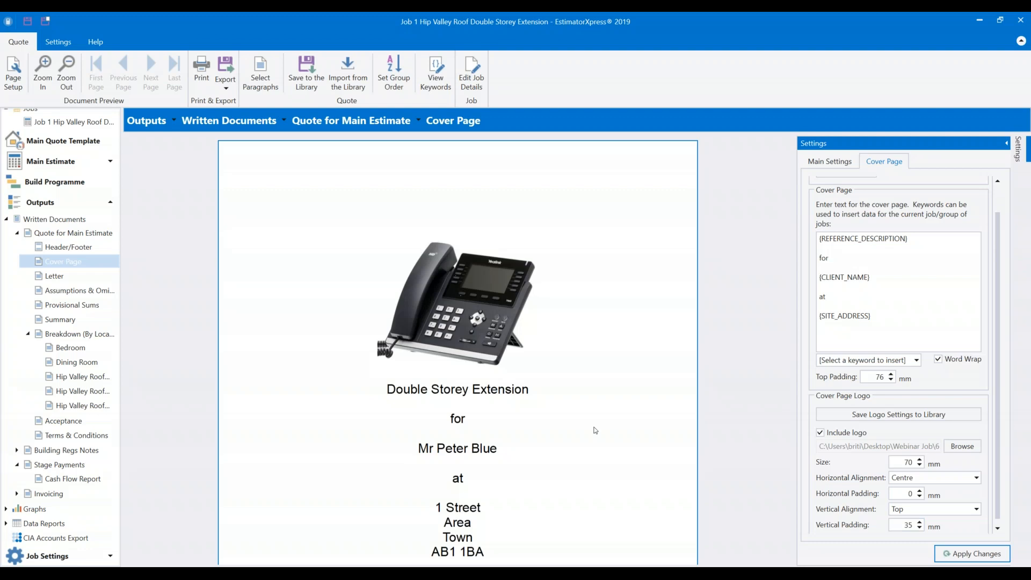
{"action": "scroll", "coordinate": [784, 317], "scroll_direction": "down", "scroll_amount": 1}
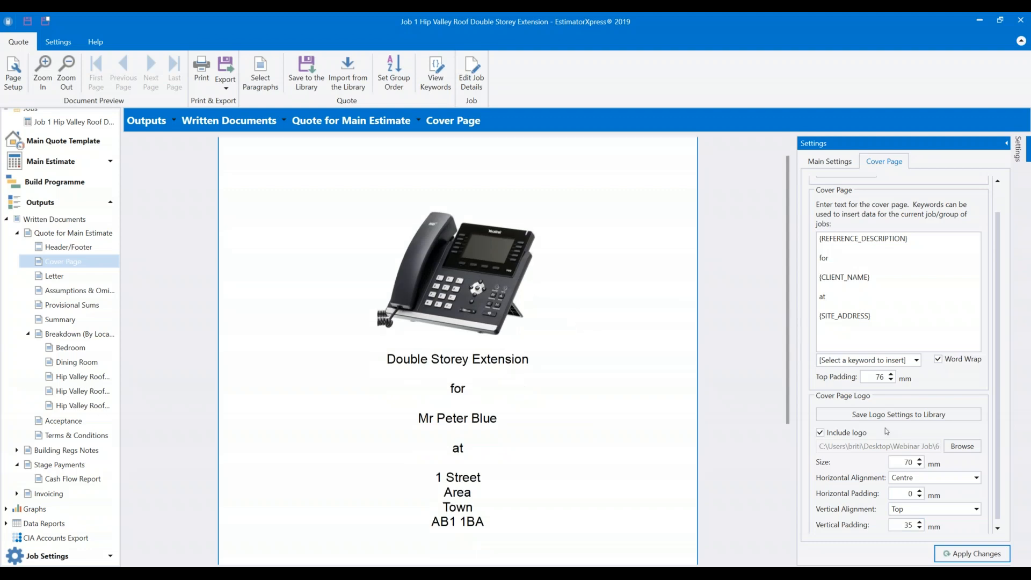
Save the 70 mm top-aligned logo settings to the library, confirming Yes, and check the logo path.
{"action": "left_click", "coordinate": [891, 417]}
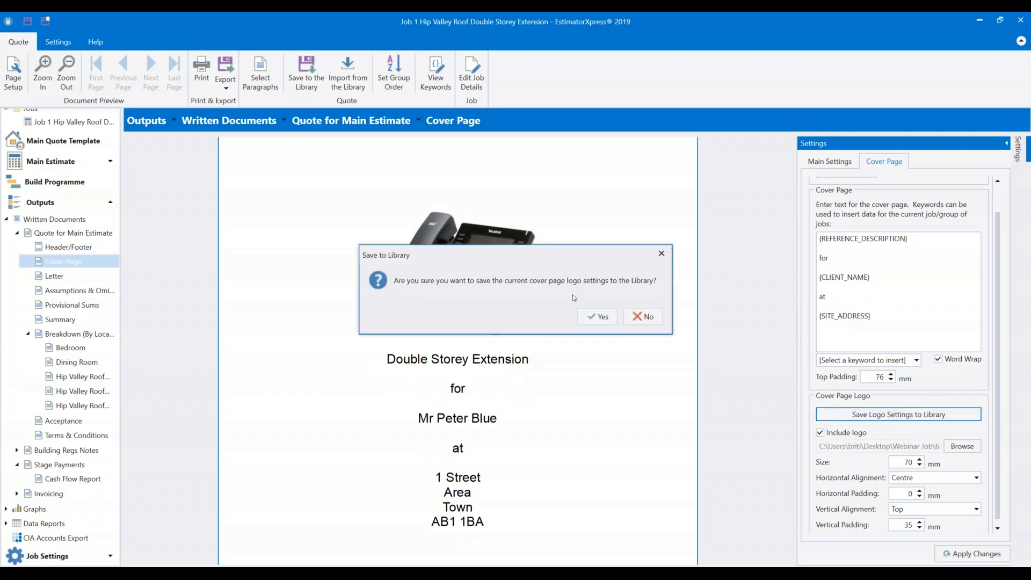
{"action": "left_click", "coordinate": [599, 321]}
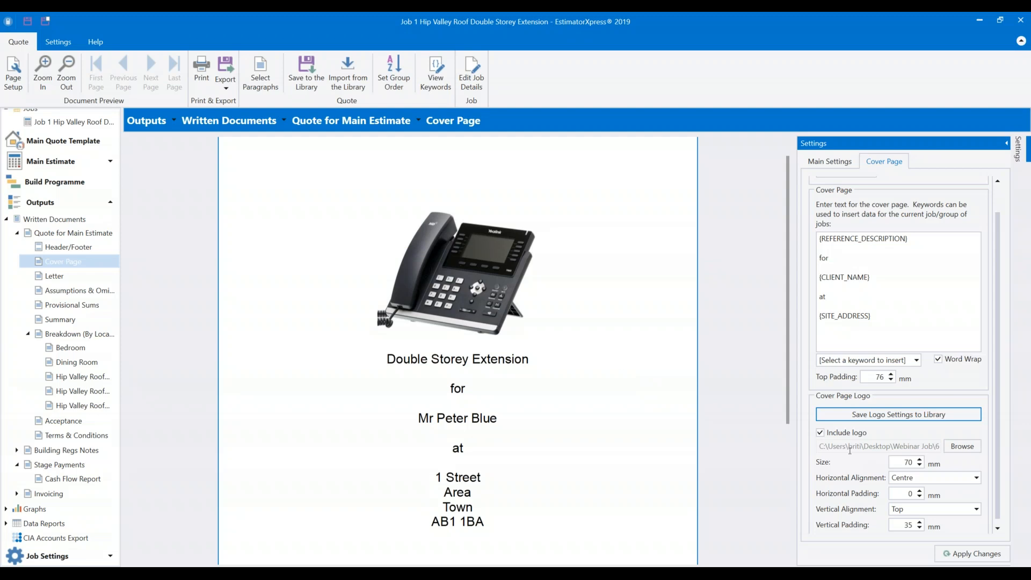
{"action": "left_click", "coordinate": [949, 449]}
{"action": "left_click_drag", "start_coordinate": [948, 447], "coordinate": [948, 448]}
{"action": "left_click", "coordinate": [873, 468]}
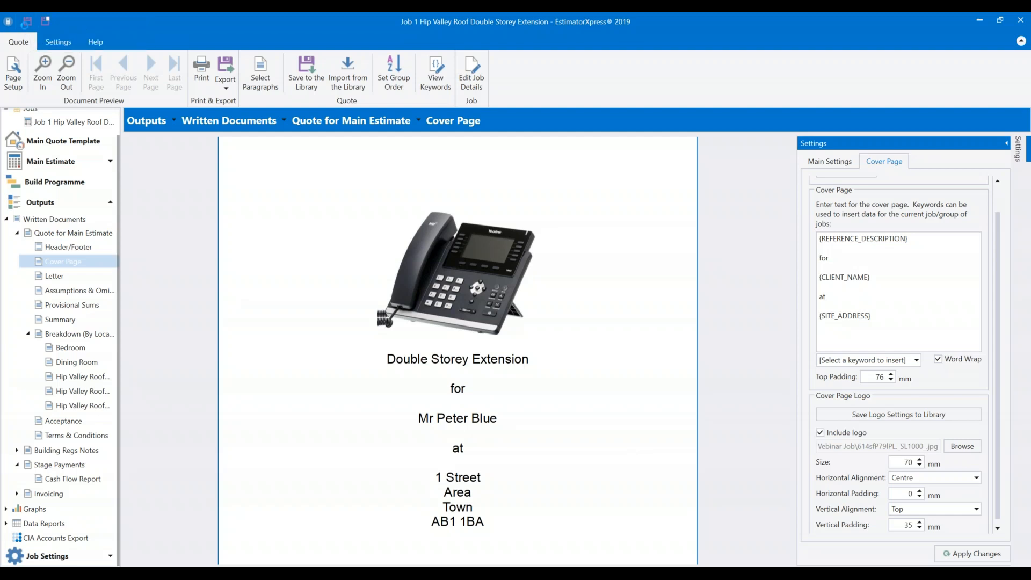
Leave the job for the Dashboard, saving its changes.
{"action": "scroll", "coordinate": [75, 185], "scroll_direction": "up", "scroll_amount": 1}
{"action": "left_click", "coordinate": [51, 119]}
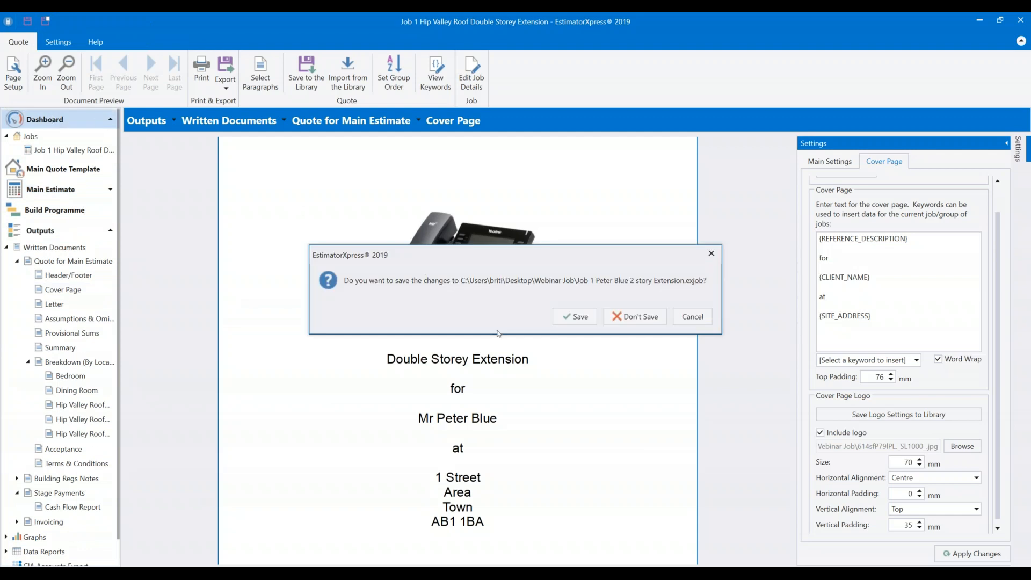
{"action": "left_click", "coordinate": [575, 317]}
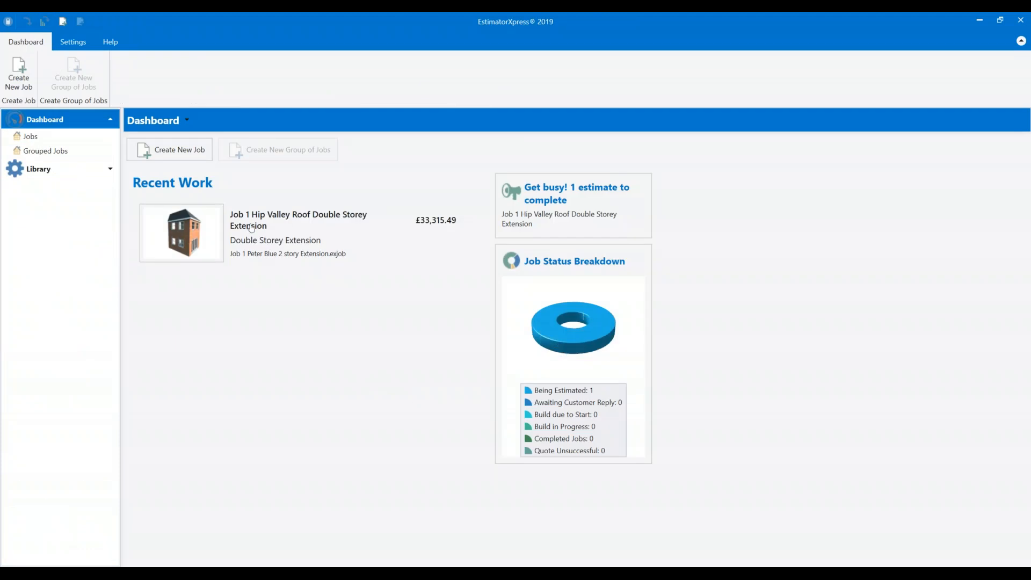
Show the Jobs list with Job Details collapsed to reveal File Location, then launch File Explorer.
{"action": "left_click", "coordinate": [42, 141]}
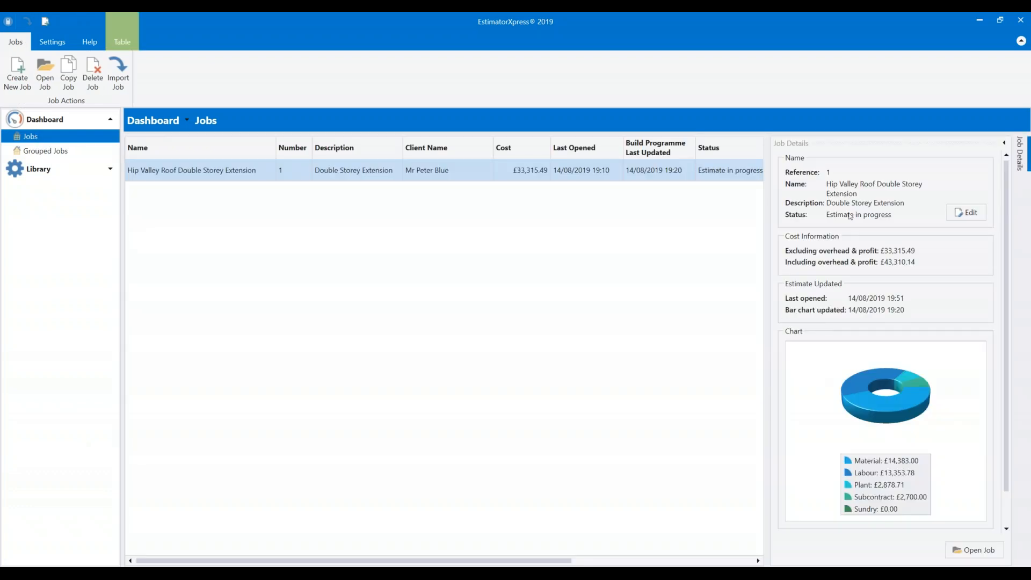
{"action": "left_click", "coordinate": [1020, 144]}
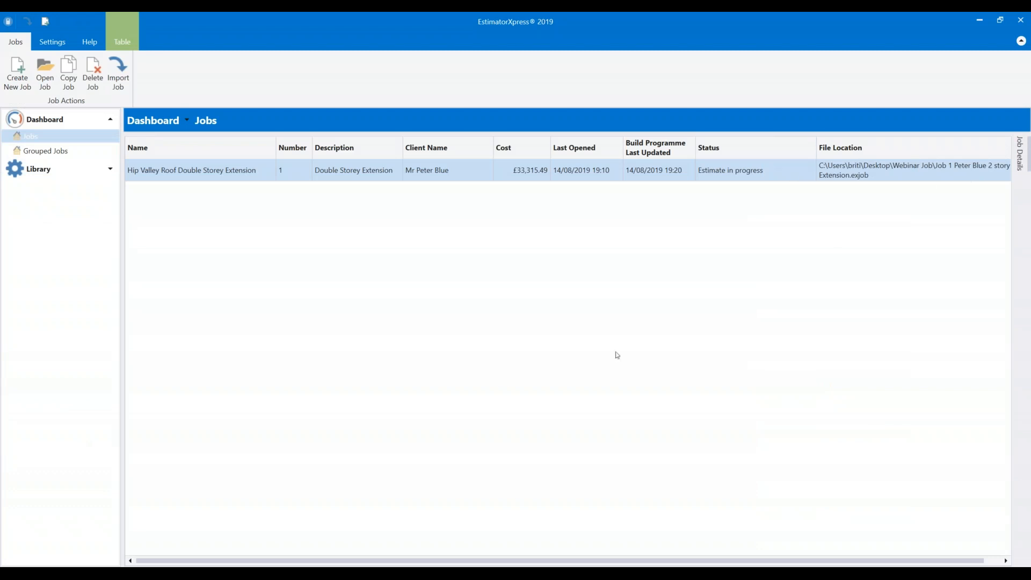
{"action": "left_click_drag", "start_coordinate": [382, 560], "coordinate": [494, 563]}
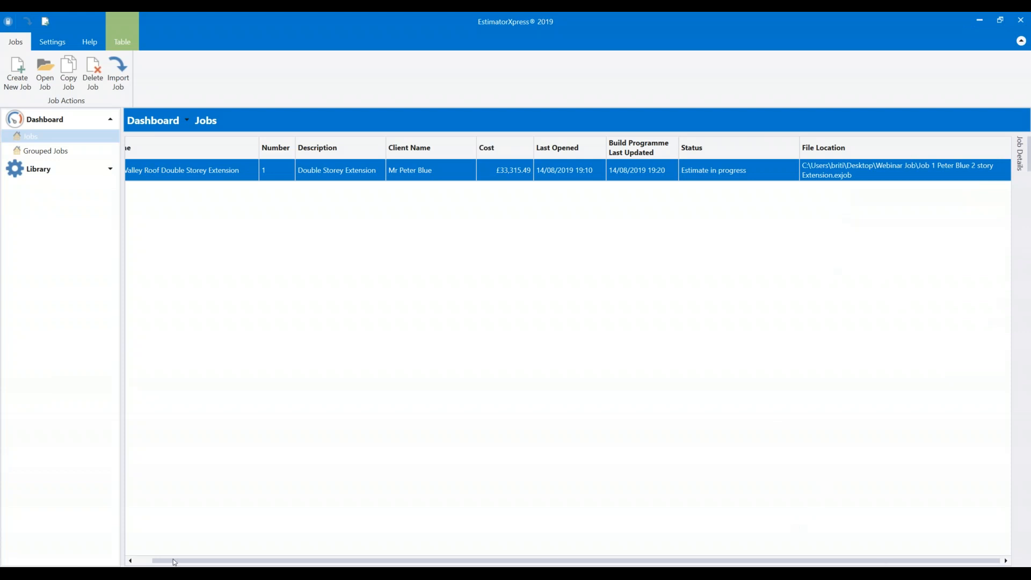
{"action": "key", "text": "super+e"}
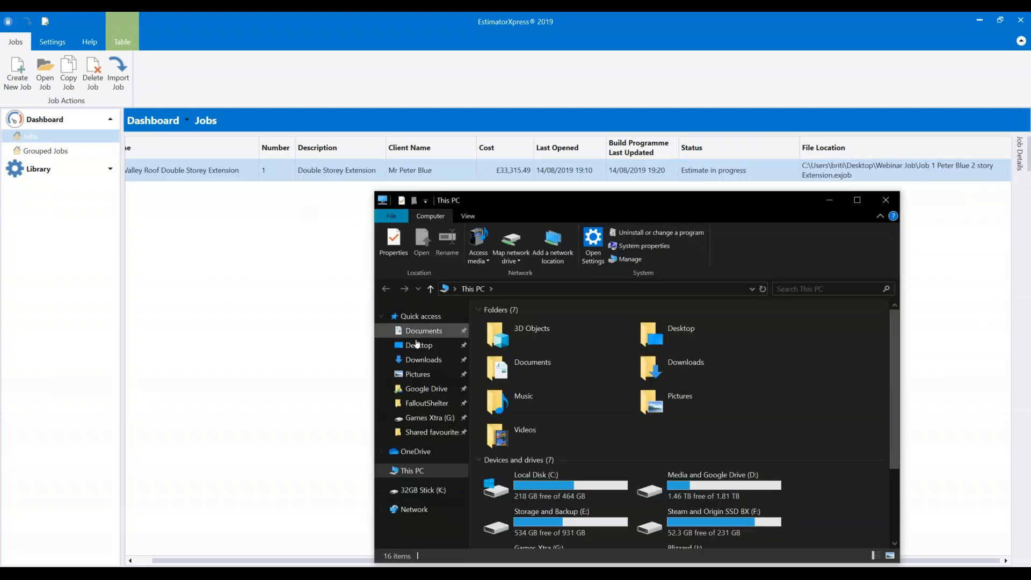
Navigate from the Desktop into the Webinar Job folder.
{"action": "left_click", "coordinate": [427, 346]}
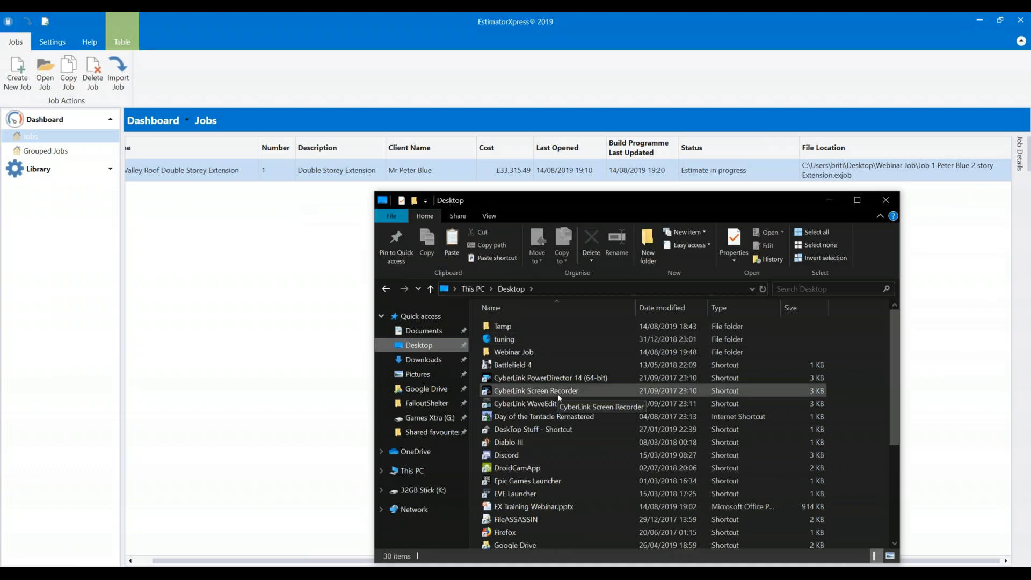
{"action": "scroll", "coordinate": [559, 397], "scroll_direction": "down", "scroll_amount": 2}
{"action": "left_click_drag", "start_coordinate": [601, 198], "coordinate": [493, 79]}
{"action": "scroll", "coordinate": [424, 254], "scroll_direction": "down", "scroll_amount": 2}
{"action": "scroll", "coordinate": [424, 254], "scroll_direction": "down", "scroll_amount": 1}
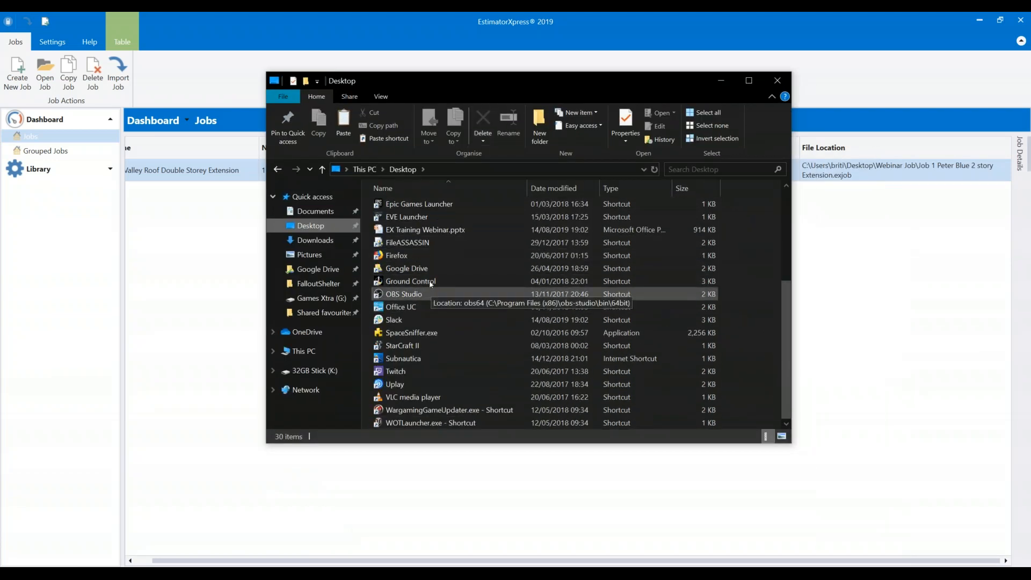
{"action": "scroll", "coordinate": [454, 298], "scroll_direction": "up", "scroll_amount": 4}
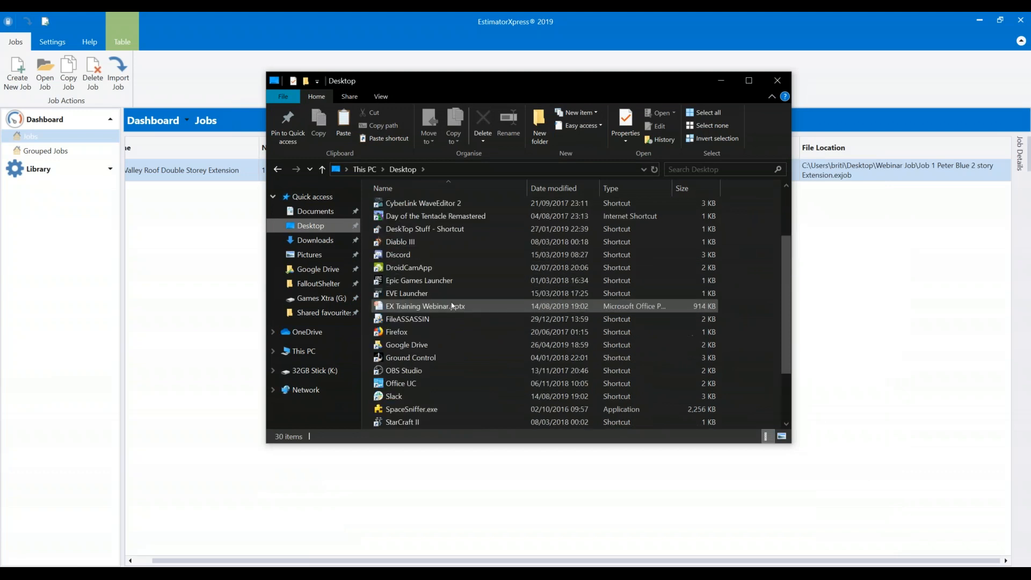
{"action": "double_click", "coordinate": [408, 234]}
Create a new folder named 'Completed Jobs' inside Webinar Job.
{"action": "right_click", "coordinate": [496, 357]}
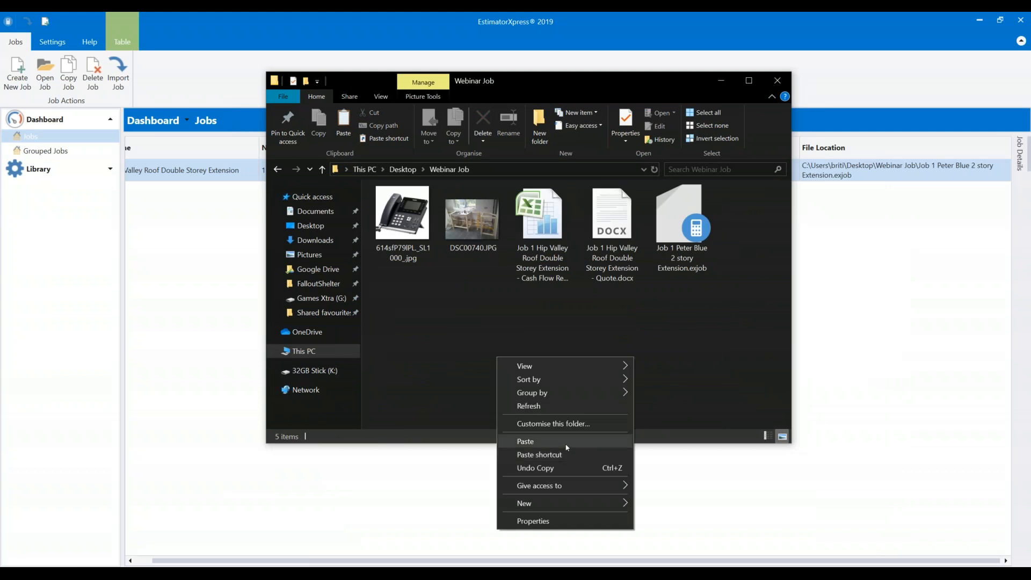
{"action": "mouse_move", "coordinate": [544, 499]}
{"action": "left_click", "coordinate": [652, 392]}
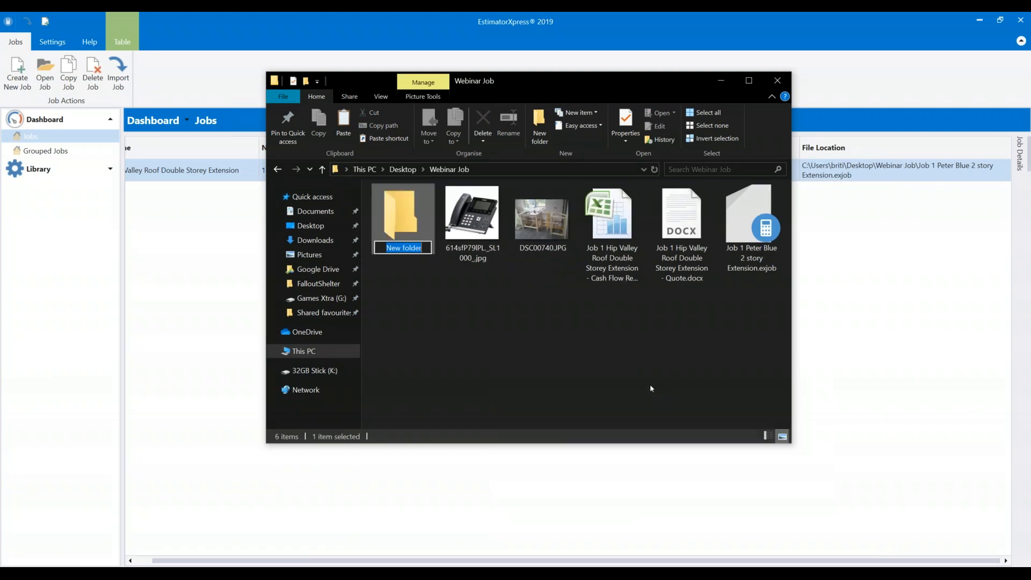
{"action": "type", "text": "Complete"}
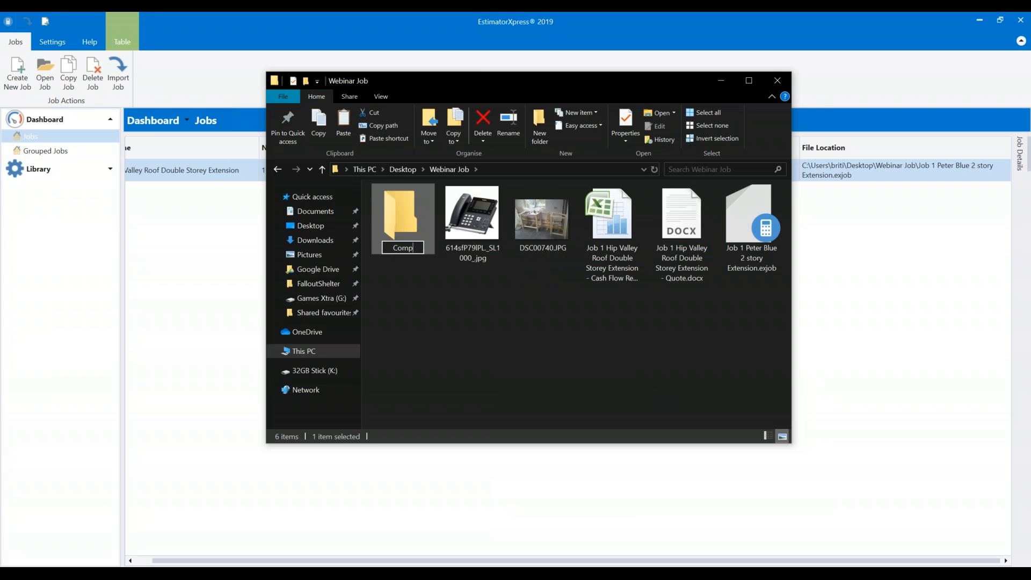
{"action": "type", "text": "Jobs"}
{"action": "key", "text": "Return"}
Move the .exjob job file into Completed Jobs, verify it's there, and close Explorer.
{"action": "left_click", "coordinate": [612, 369]}
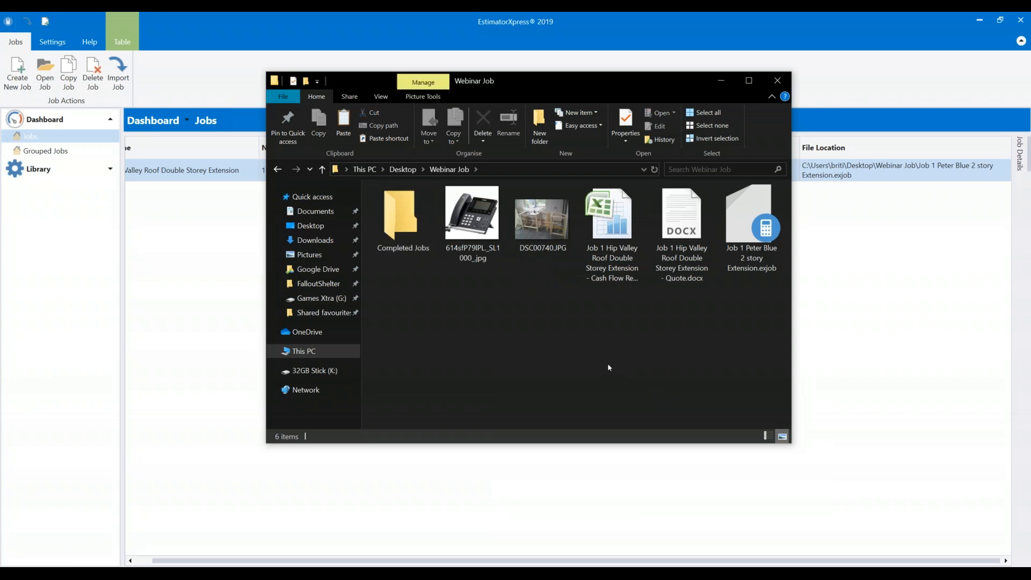
{"action": "left_click", "coordinate": [739, 224]}
{"action": "left_click_drag", "start_coordinate": [739, 225], "coordinate": [393, 216]}
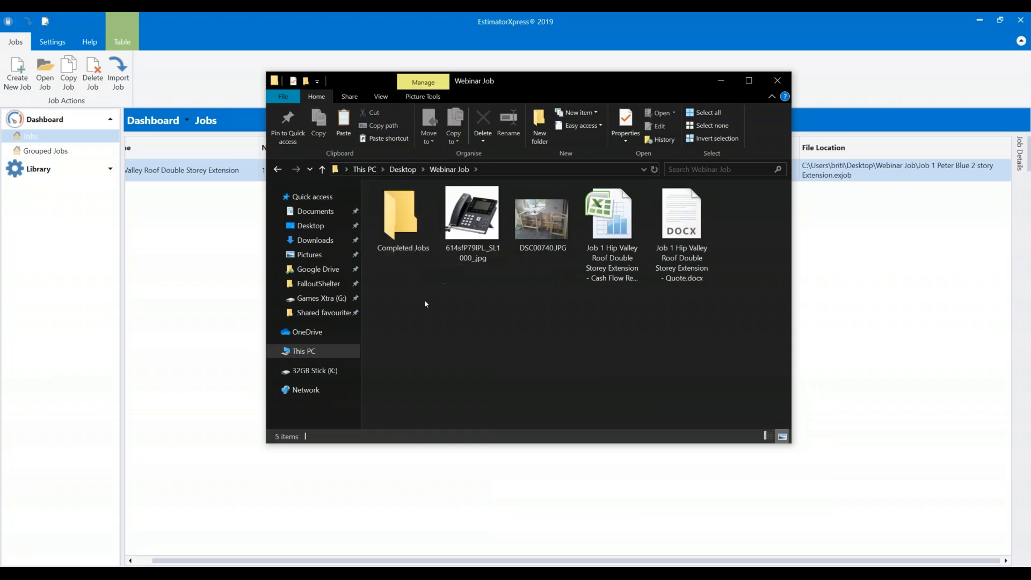
{"action": "double_click", "coordinate": [412, 217]}
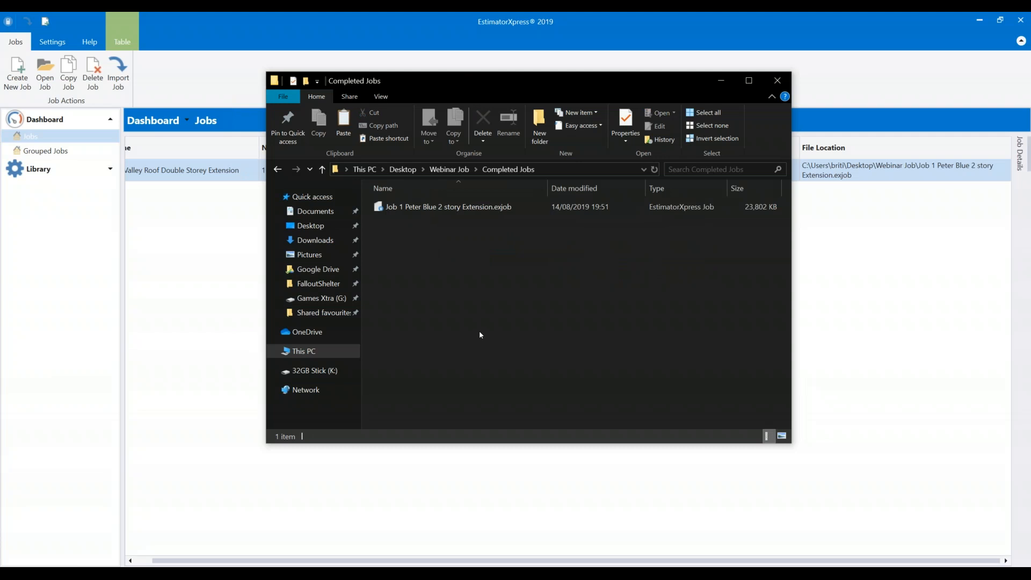
{"action": "key", "text": "alt+Left"}
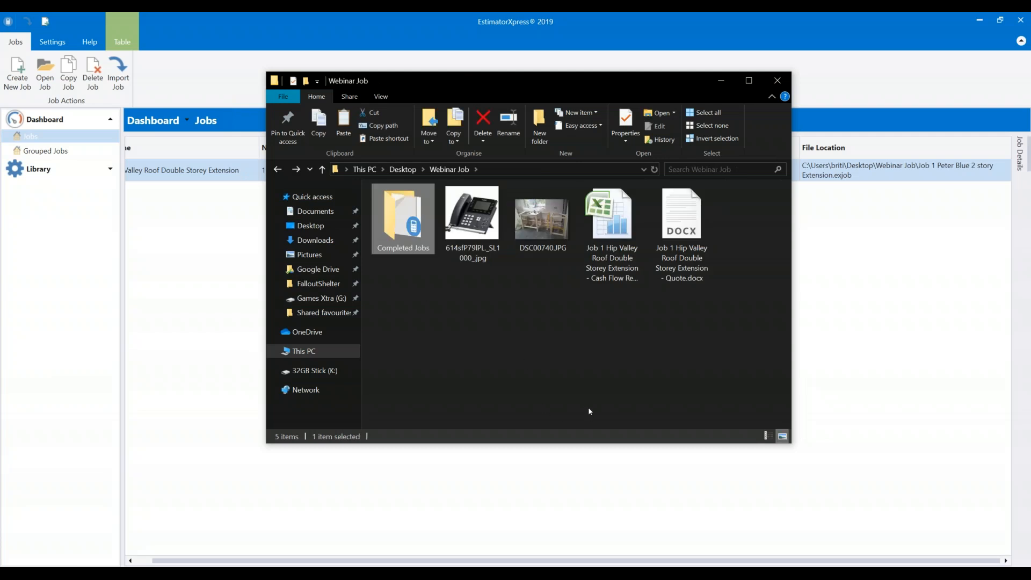
{"action": "key", "text": "alt+F4"}
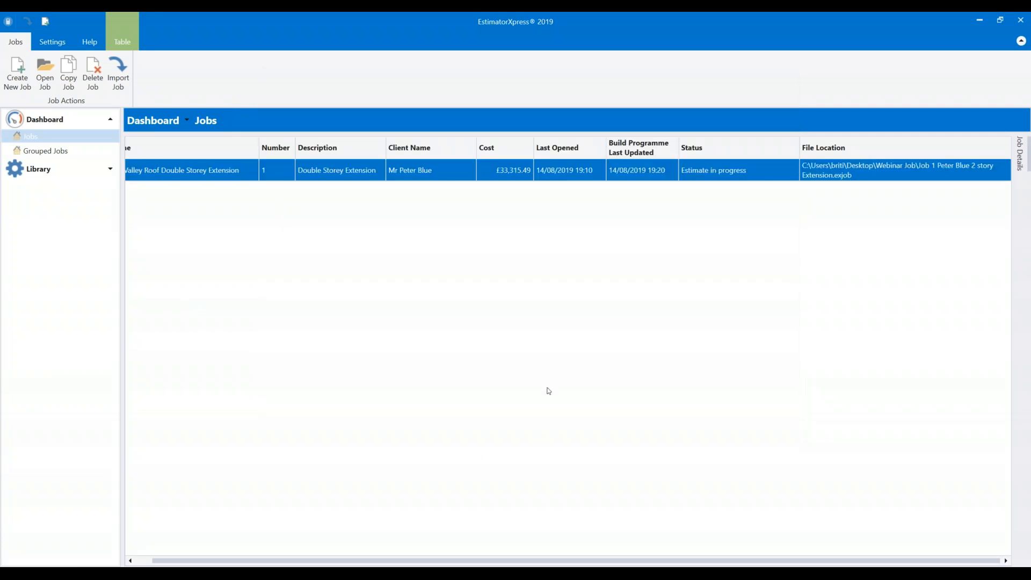
{"action": "left_click", "coordinate": [54, 123]}
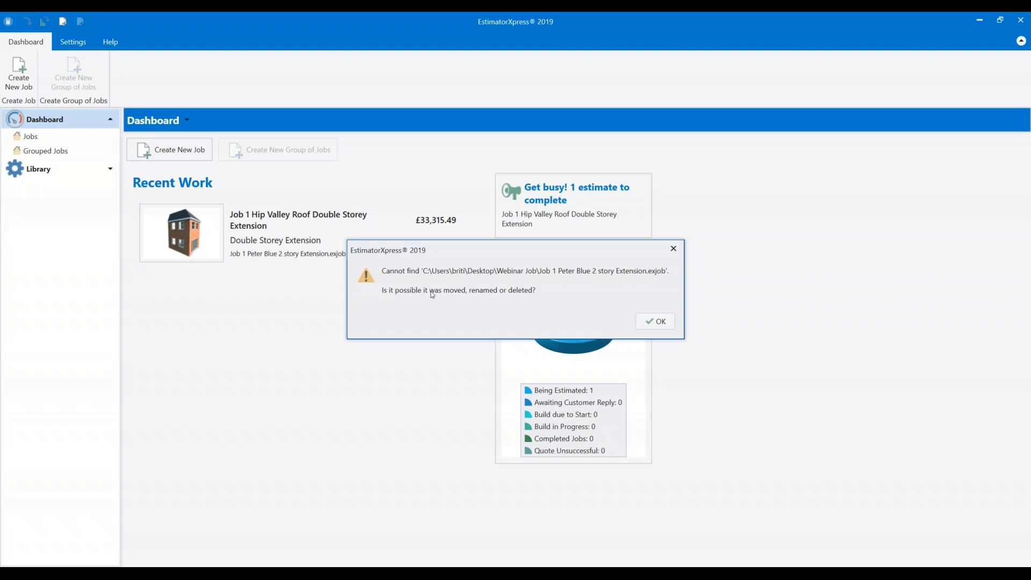
{"action": "left_click", "coordinate": [649, 321]}
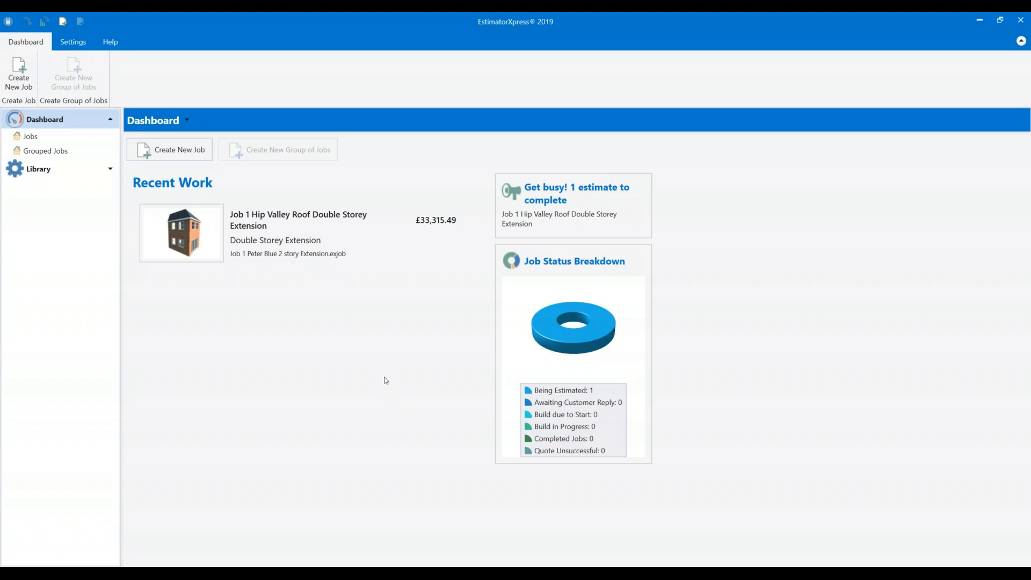
{"action": "left_click", "coordinate": [33, 137]}
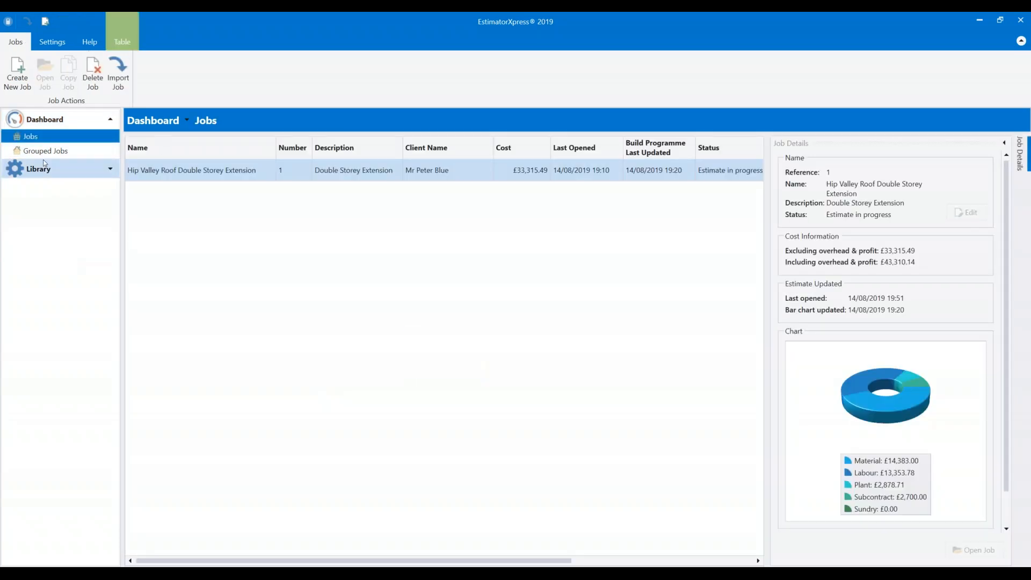
Delete the Double Storey Extension job from the Jobs list.
{"action": "left_click", "coordinate": [208, 170]}
{"action": "left_click", "coordinate": [93, 76]}
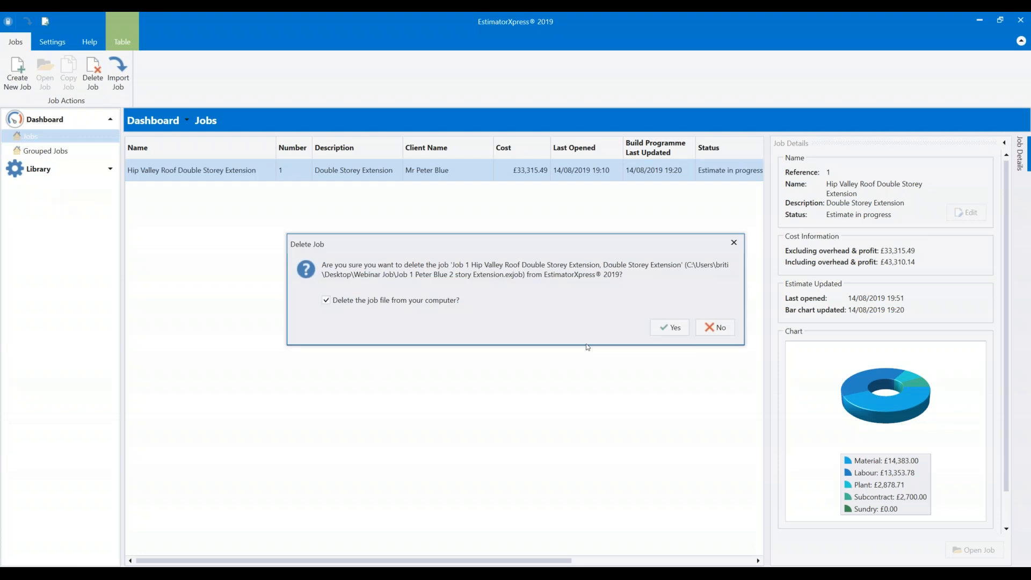
{"action": "left_click", "coordinate": [679, 330]}
Import the job's .exjob file from the Completed Jobs folder.
{"action": "left_click", "coordinate": [123, 76]}
{"action": "double_click", "coordinate": [139, 109]}
{"action": "left_click", "coordinate": [172, 98]}
{"action": "left_click", "coordinate": [381, 282]}
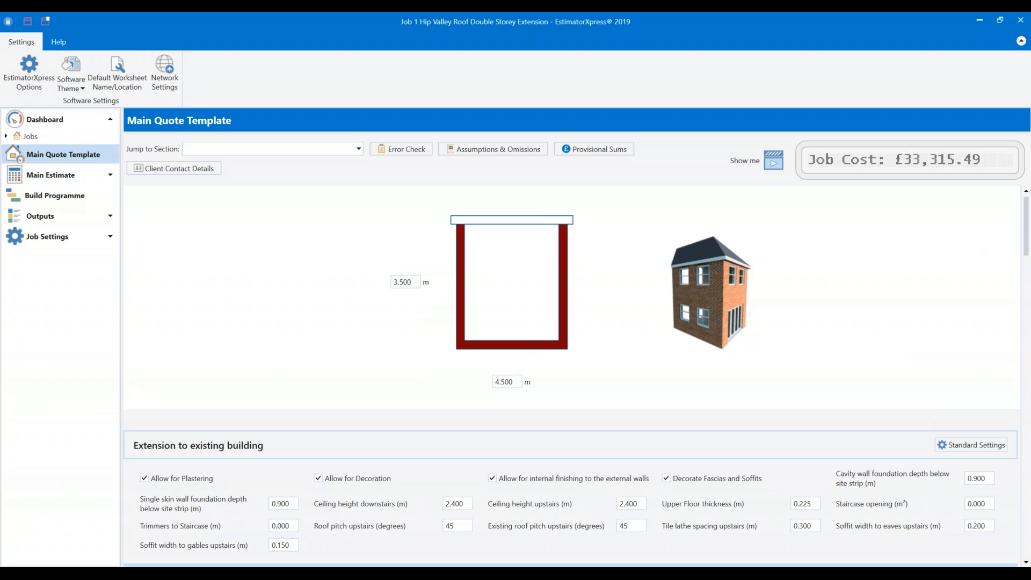
Close the Word Quote.docx document without saving, leaving EstimatorXpress's Main Quote Template showing.
{"action": "left_click", "coordinate": [1001, 25]}
{"action": "left_click", "coordinate": [910, 27]}
{"action": "left_click", "coordinate": [1016, 20]}
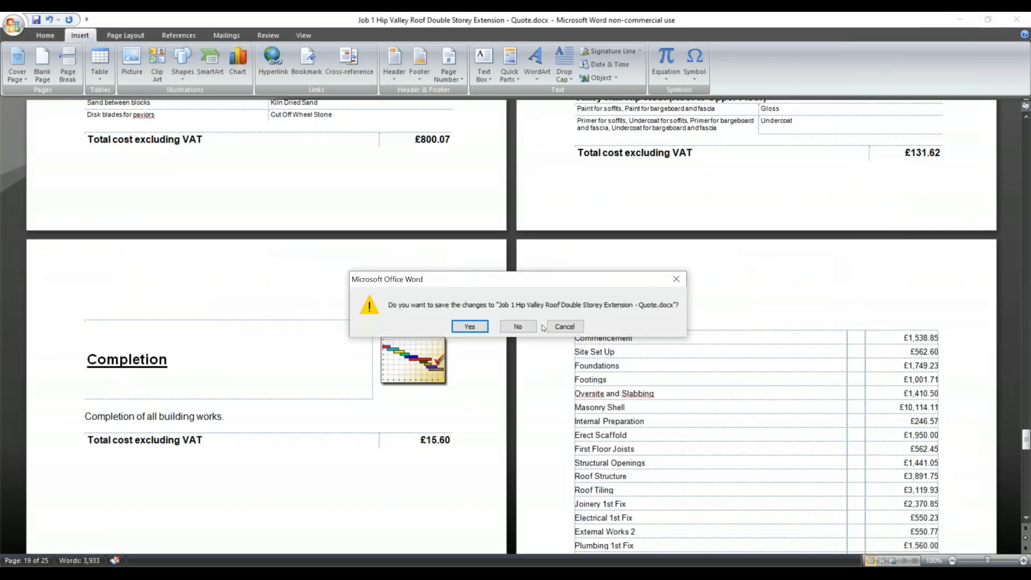
{"action": "left_click", "coordinate": [516, 330]}
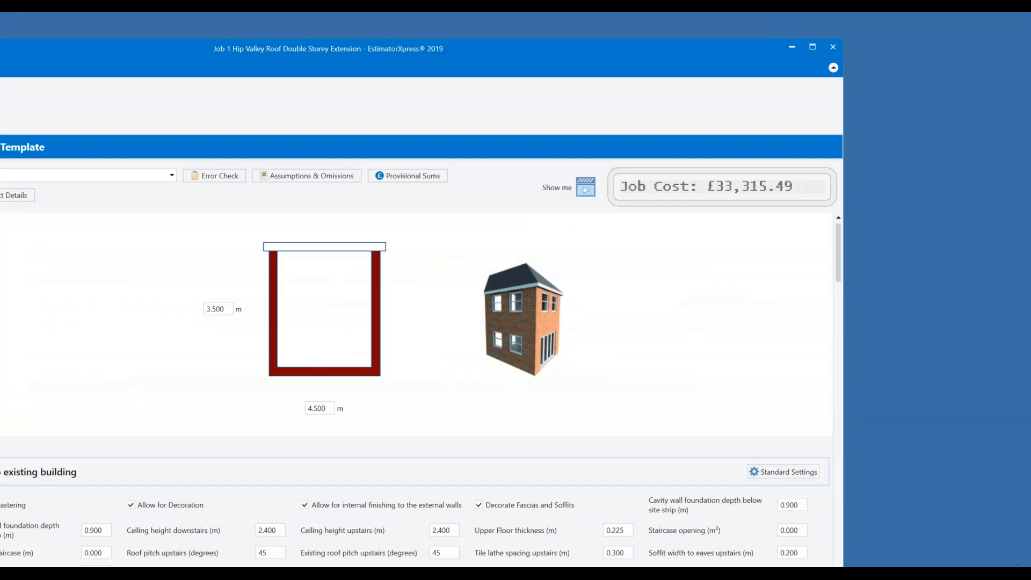
Move the Webinar Job folder window aside and switch EstimatorXpress to the Dark theme.
{"action": "left_click", "coordinate": [985, 53]}
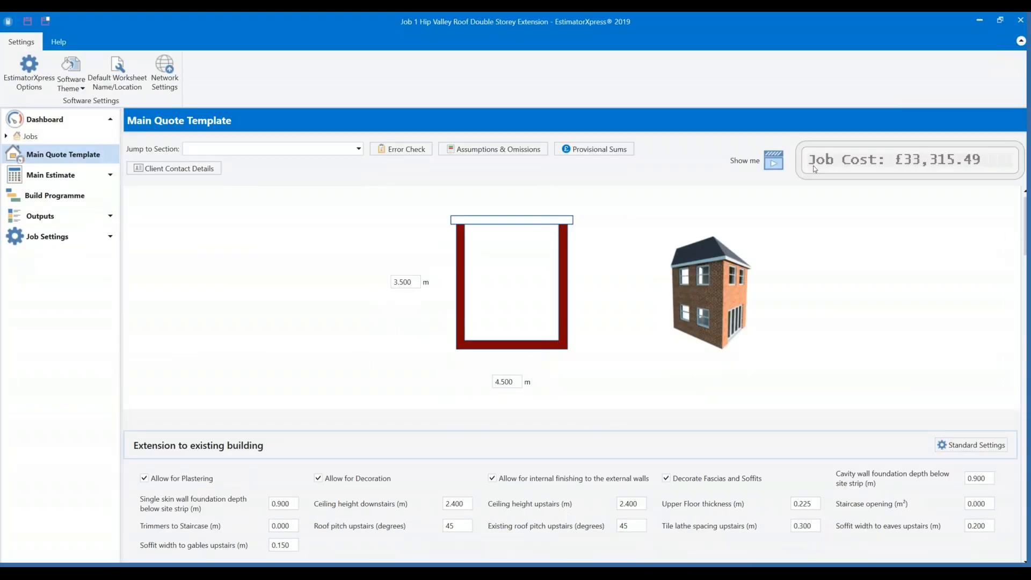
{"action": "key", "text": "alt+Tab"}
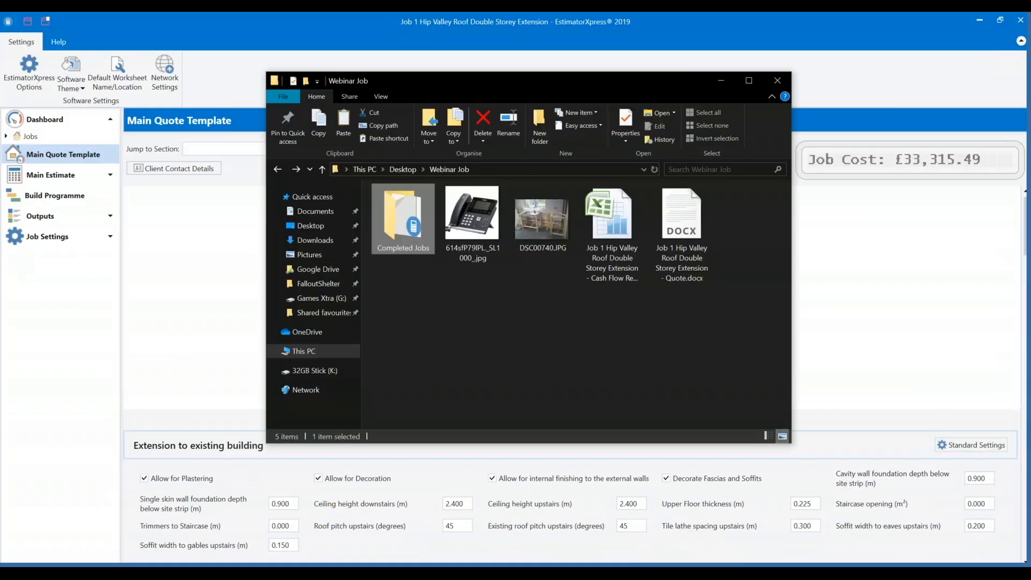
{"action": "left_click", "coordinate": [553, 364]}
{"action": "left_click_drag", "start_coordinate": [698, 81], "coordinate": [722, 78]}
{"action": "key", "text": "super"}
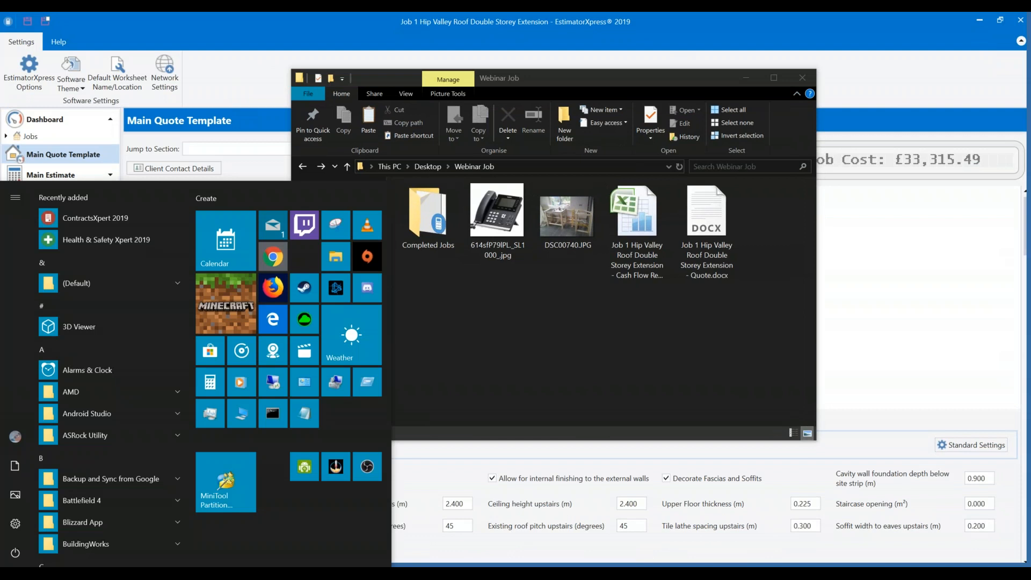
{"action": "left_click", "coordinate": [466, 318]}
{"action": "left_click_drag", "start_coordinate": [570, 83], "coordinate": [666, 136]}
{"action": "left_click", "coordinate": [81, 58]}
{"action": "left_click", "coordinate": [88, 156]}
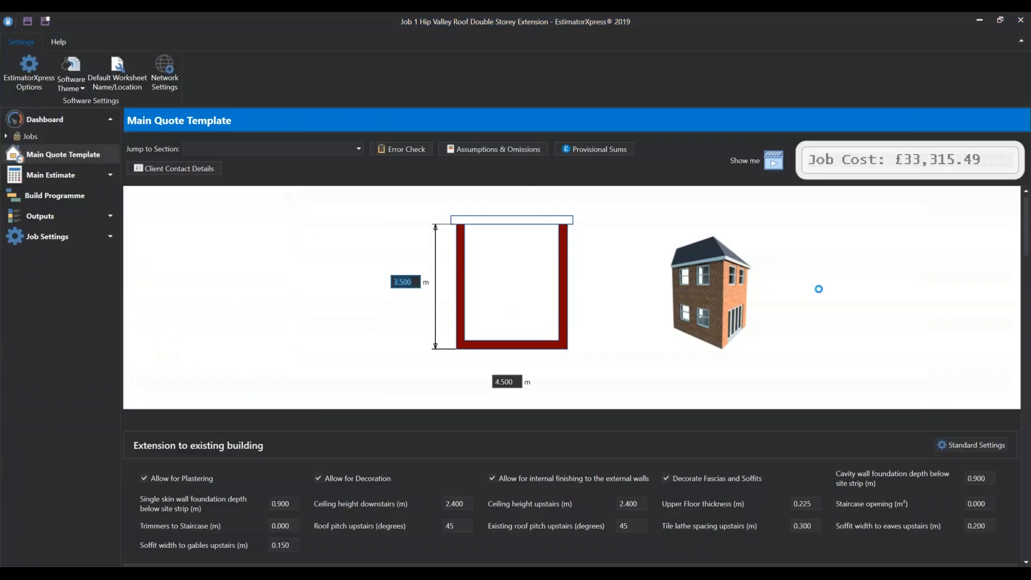
Shift the Webinar Job folder window left and open the Software Theme list (Light, Blue, Dark).
{"action": "scroll", "coordinate": [437, 469], "scroll_direction": "down", "scroll_amount": 6}
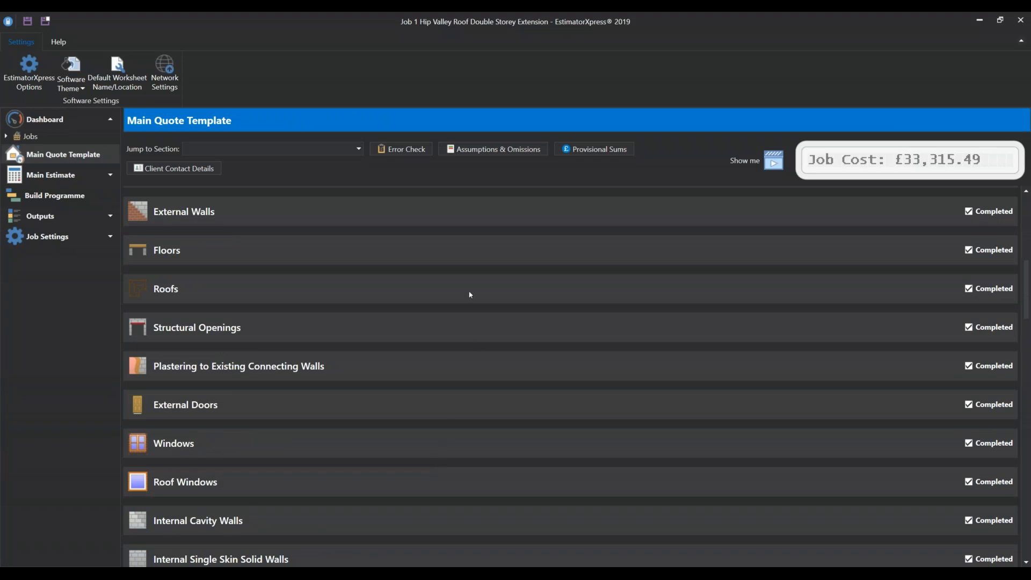
{"action": "left_click", "coordinate": [189, 574]}
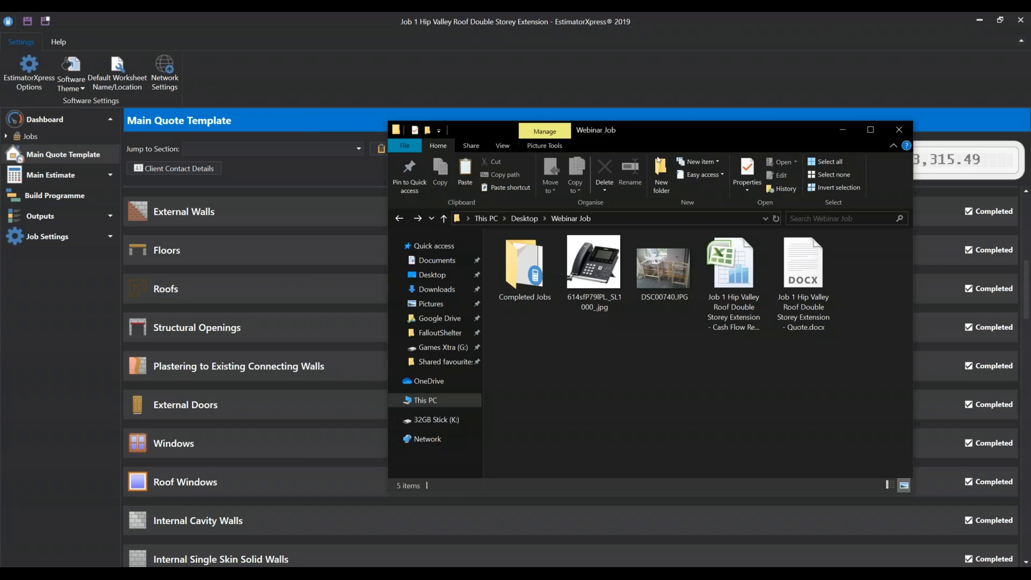
{"action": "left_click", "coordinate": [720, 115]}
{"action": "left_click", "coordinate": [189, 574]}
{"action": "left_click_drag", "start_coordinate": [618, 129], "coordinate": [559, 126]}
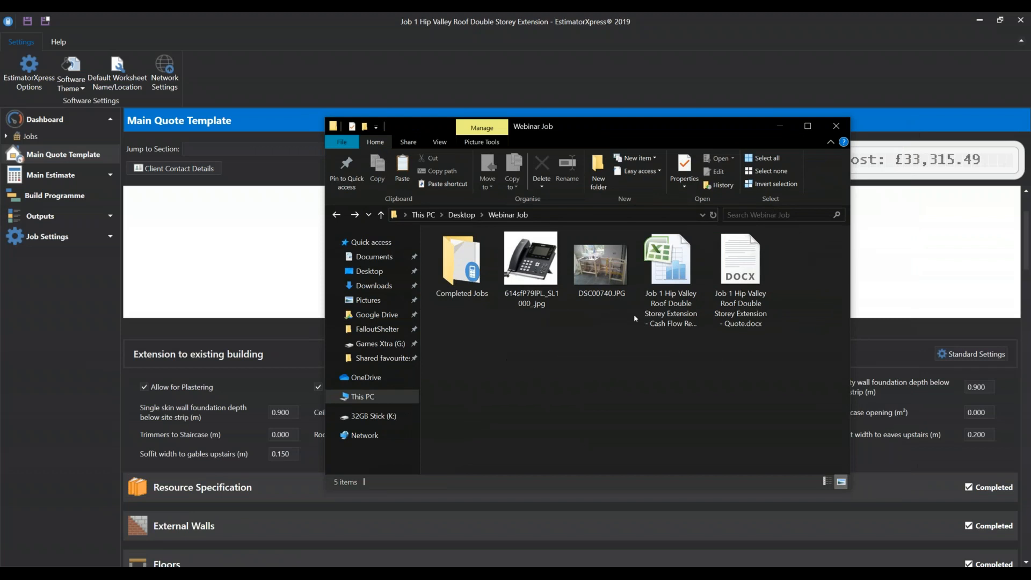
{"action": "left_click", "coordinate": [80, 76]}
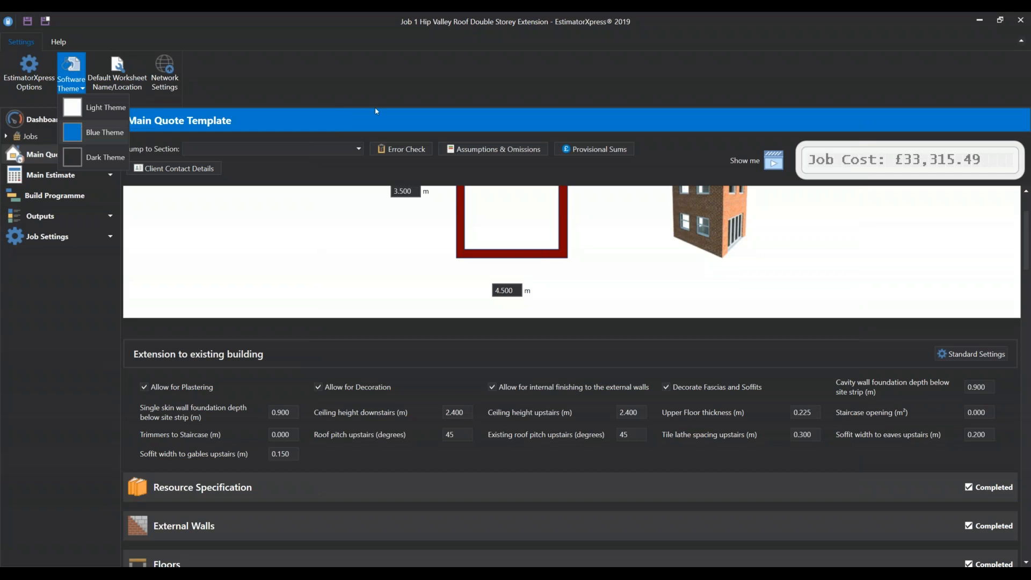
Apply the Blue Theme, then tab out of the 3.500 dimension field.
{"action": "left_click", "coordinate": [102, 133]}
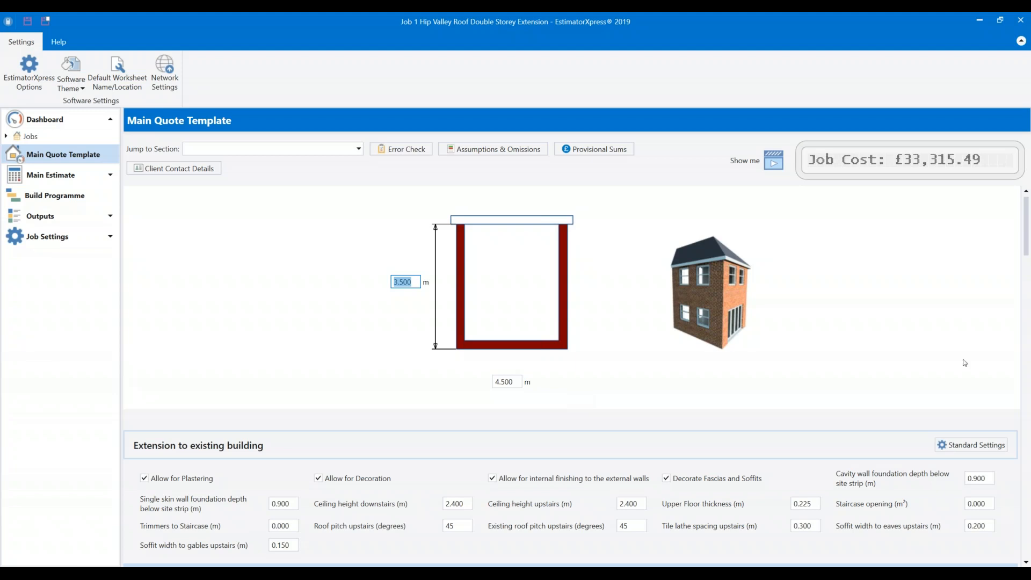
{"action": "mouse_move", "coordinate": [108, 573]}
{"action": "key", "text": "Tab"}
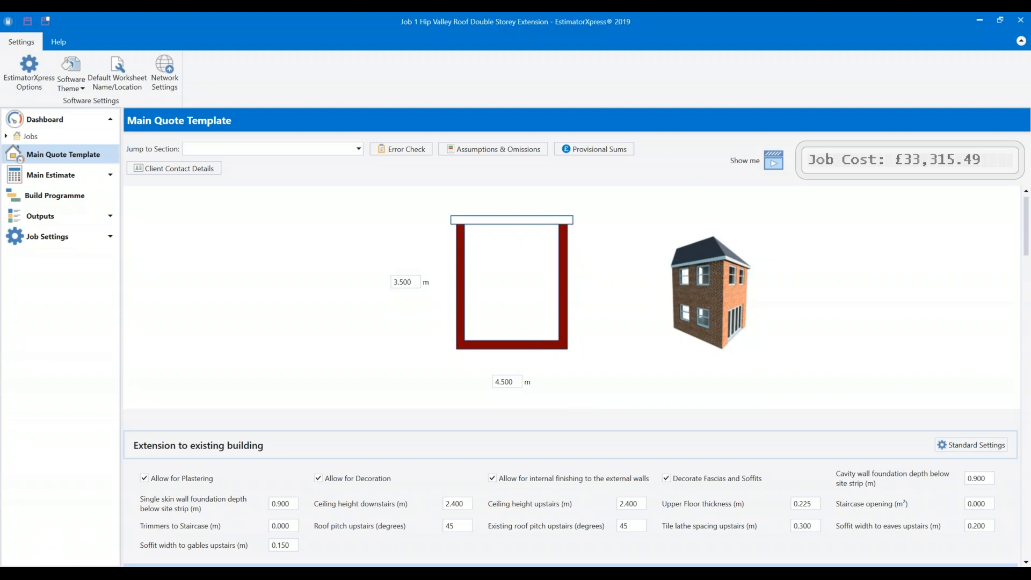
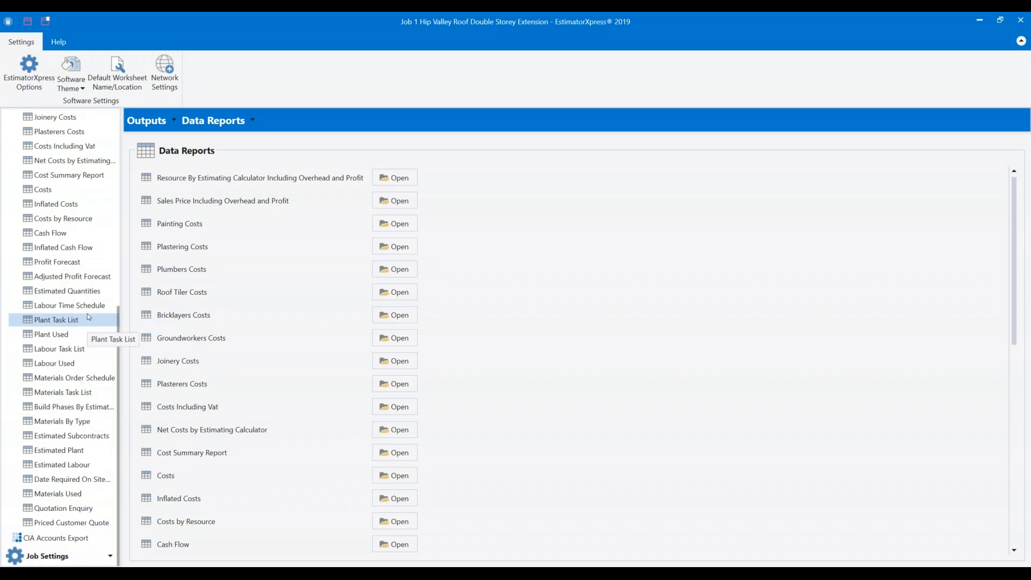
Review the Overhead, Profit & Inflation rates, then open the Profit Forecast data report.
{"action": "left_click", "coordinate": [97, 558]}
{"action": "left_click", "coordinate": [59, 557]}
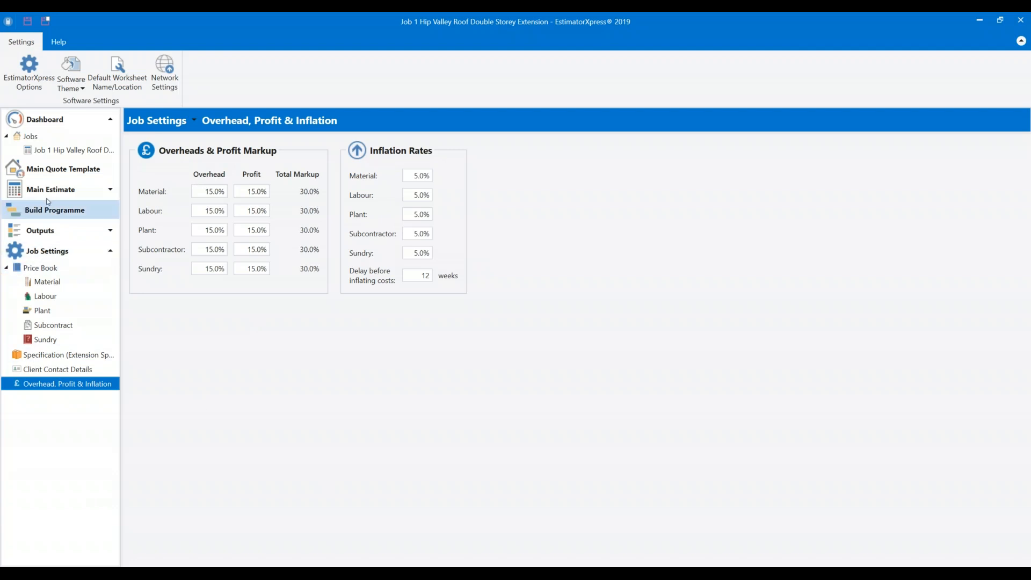
{"action": "left_click", "coordinate": [49, 231]}
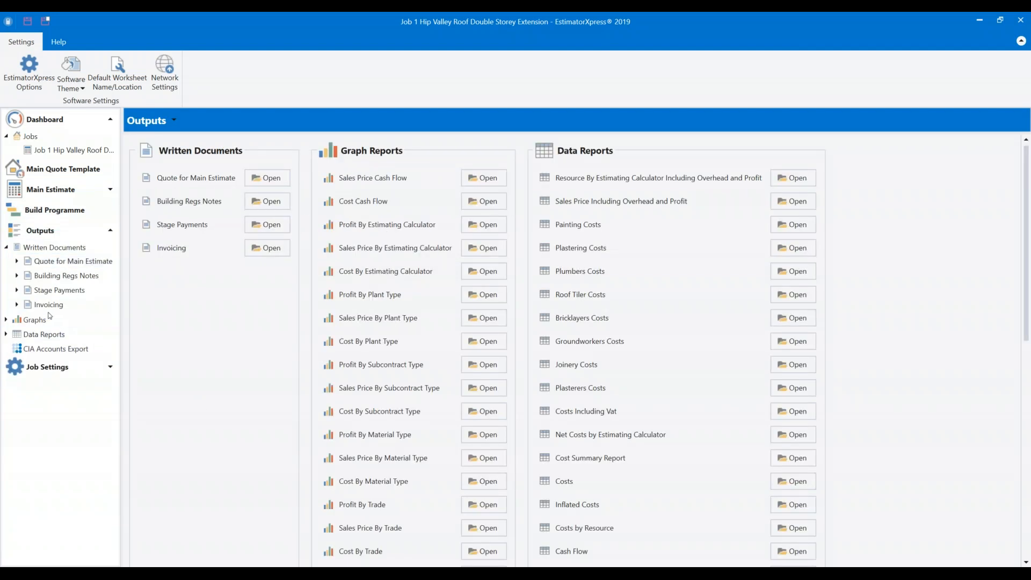
{"action": "left_click", "coordinate": [44, 334]}
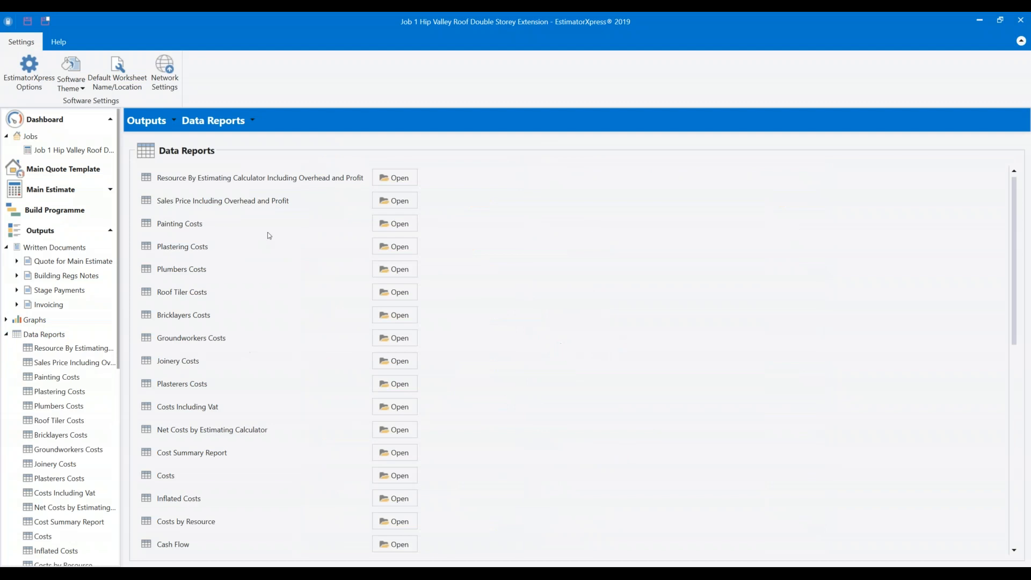
{"action": "scroll", "coordinate": [267, 235], "scroll_direction": "down", "scroll_amount": 4}
{"action": "scroll", "coordinate": [268, 233], "scroll_direction": "down", "scroll_amount": 6}
{"action": "scroll", "coordinate": [269, 235], "scroll_direction": "down", "scroll_amount": 1}
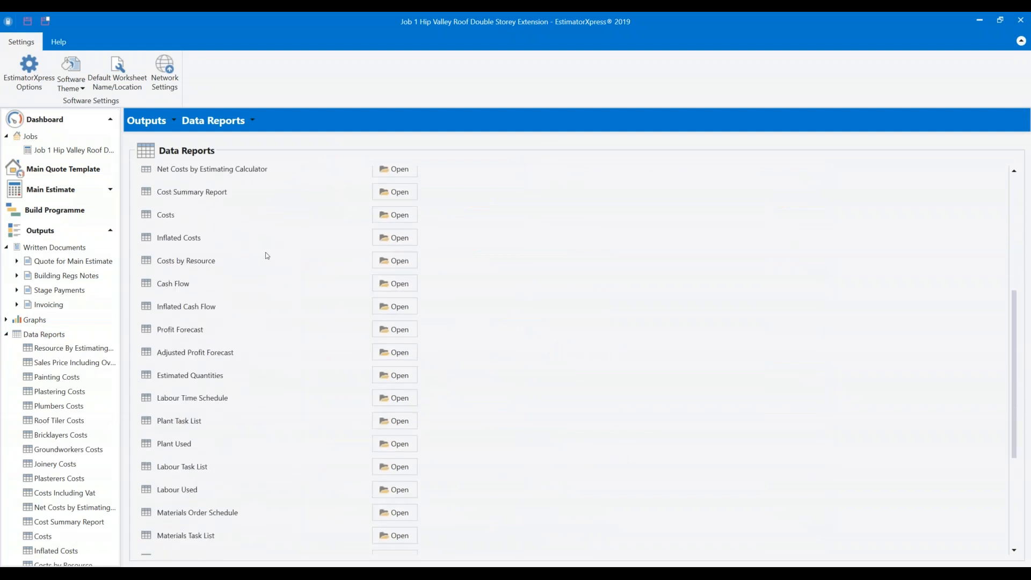
{"action": "left_click", "coordinate": [402, 330]}
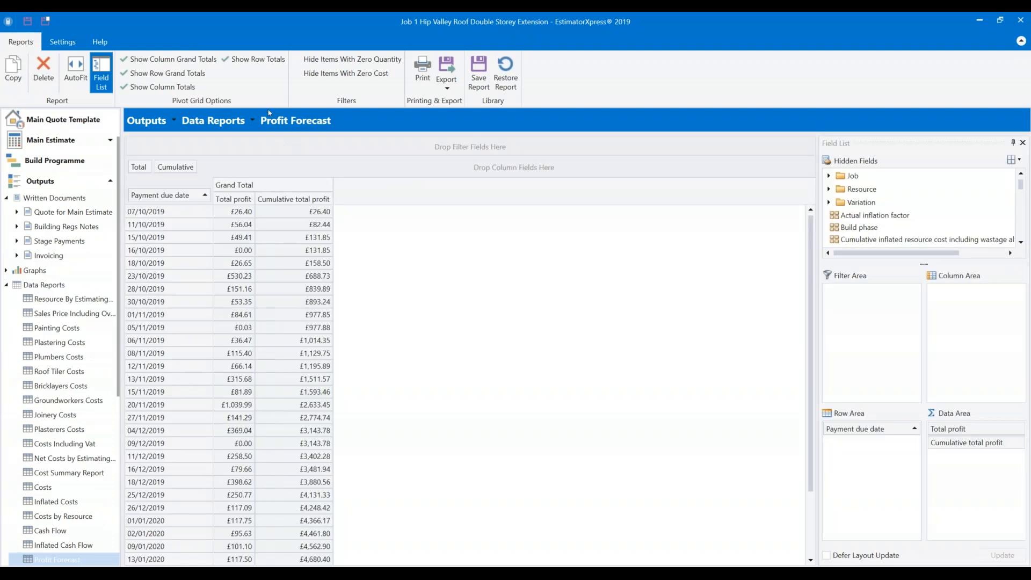
Enlarge the Hidden Fields pane and add Total overhead to the pivot's Data Area.
{"action": "scroll", "coordinate": [318, 219], "scroll_direction": "down", "scroll_amount": 1}
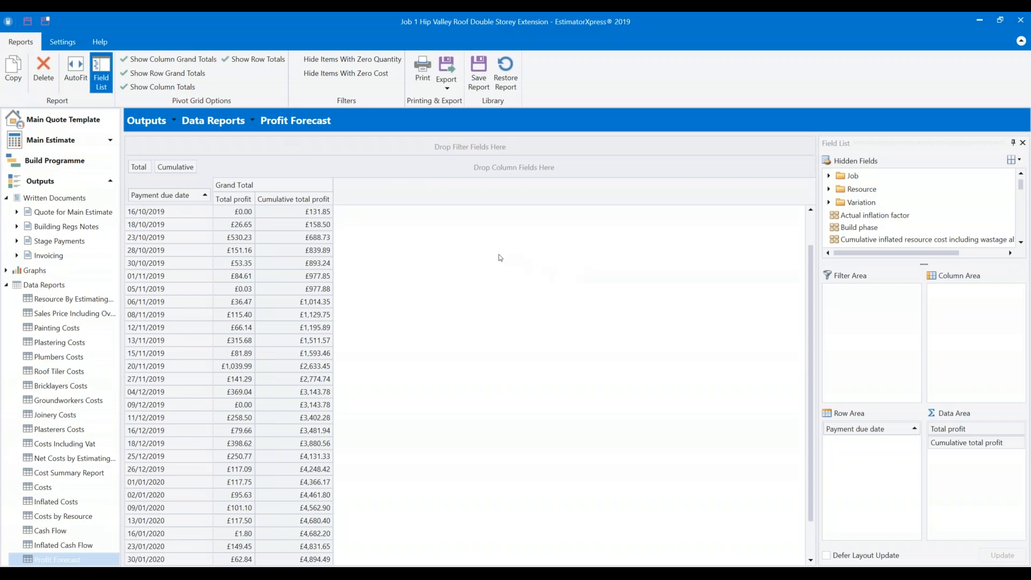
{"action": "scroll", "coordinate": [424, 244], "scroll_direction": "up", "scroll_amount": 1}
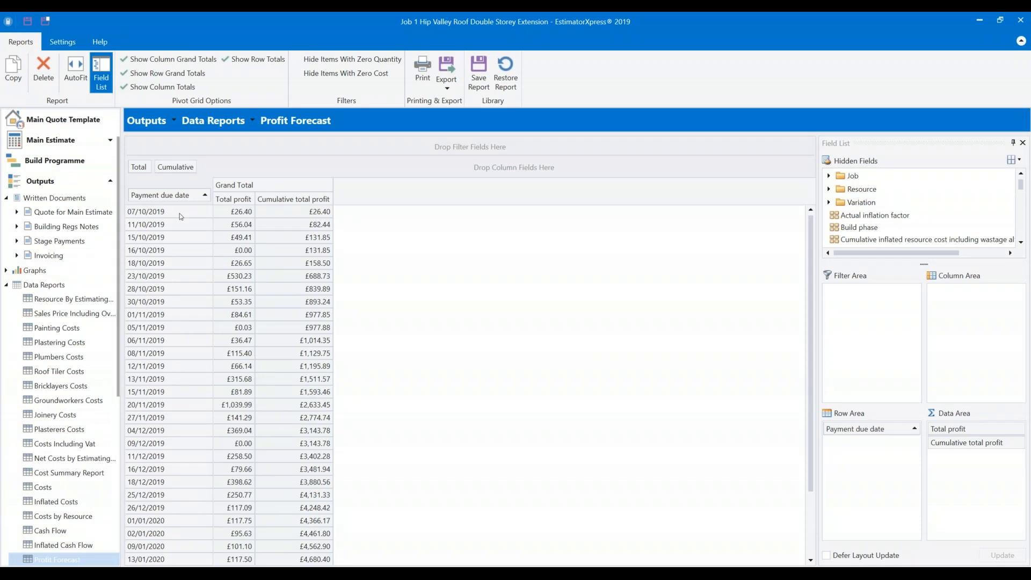
{"action": "scroll", "coordinate": [311, 217], "scroll_direction": "down", "scroll_amount": 1}
{"action": "scroll", "coordinate": [311, 218], "scroll_direction": "down", "scroll_amount": 1}
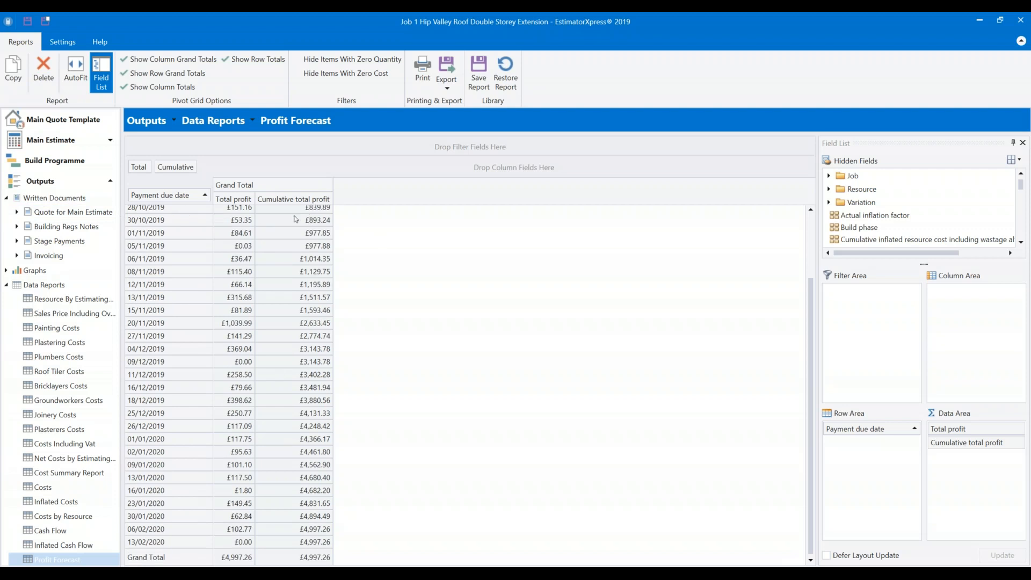
{"action": "scroll", "coordinate": [292, 217], "scroll_direction": "up", "scroll_amount": 1}
{"action": "scroll", "coordinate": [289, 225], "scroll_direction": "down", "scroll_amount": 1}
{"action": "left_click", "coordinate": [929, 266]}
{"action": "left_click_drag", "start_coordinate": [930, 266], "coordinate": [933, 385]}
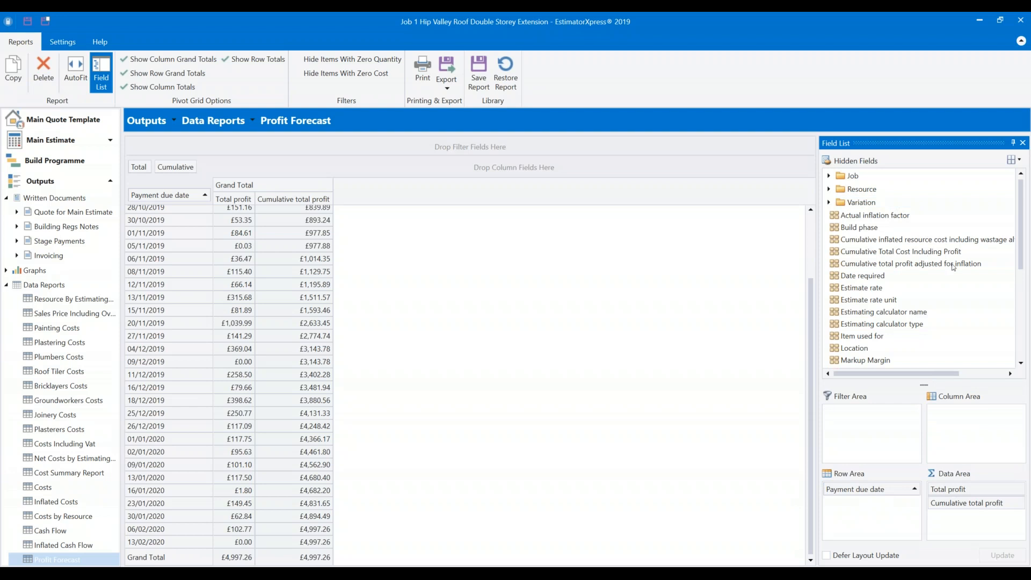
{"action": "scroll", "coordinate": [897, 292], "scroll_direction": "down", "scroll_amount": 4}
{"action": "scroll", "coordinate": [897, 291], "scroll_direction": "down", "scroll_amount": 2}
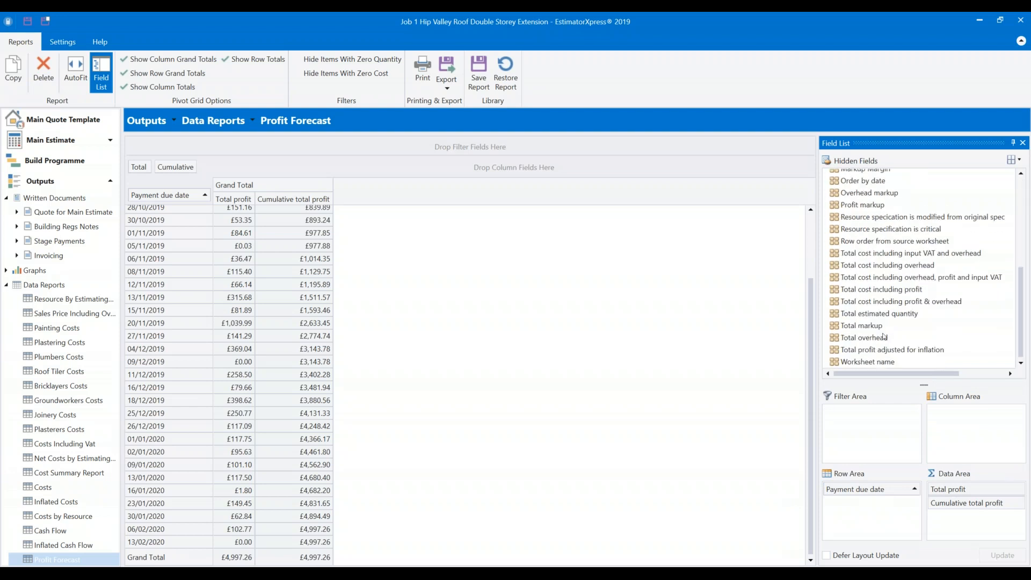
{"action": "left_click_drag", "start_coordinate": [864, 338], "coordinate": [961, 493]}
{"action": "scroll", "coordinate": [271, 221], "scroll_direction": "up", "scroll_amount": 2}
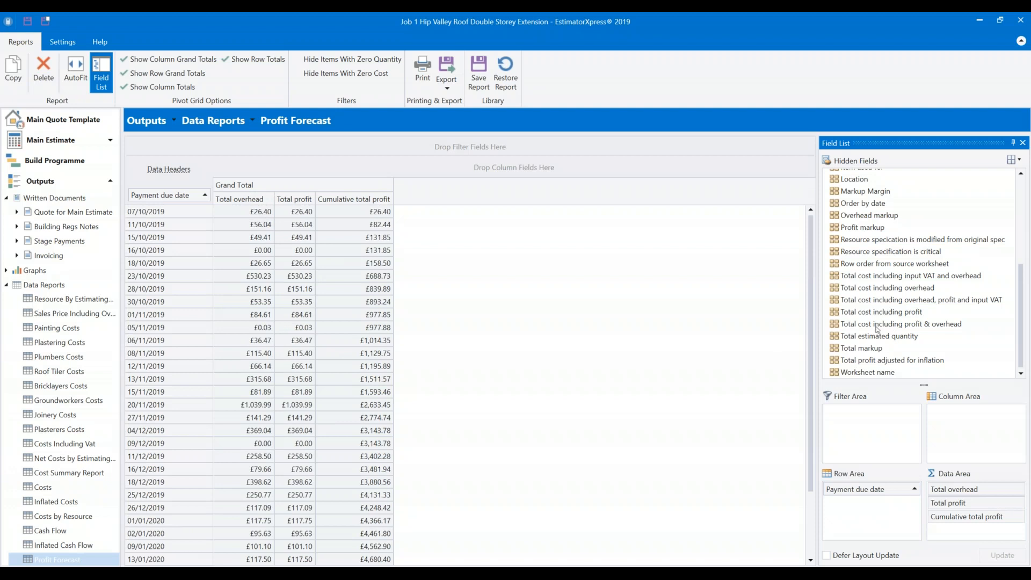
Add Total cost including profit & overhead and move it ahead of Total overhead.
{"action": "left_click_drag", "start_coordinate": [876, 325], "coordinate": [967, 527]}
{"action": "left_click", "coordinate": [440, 213]}
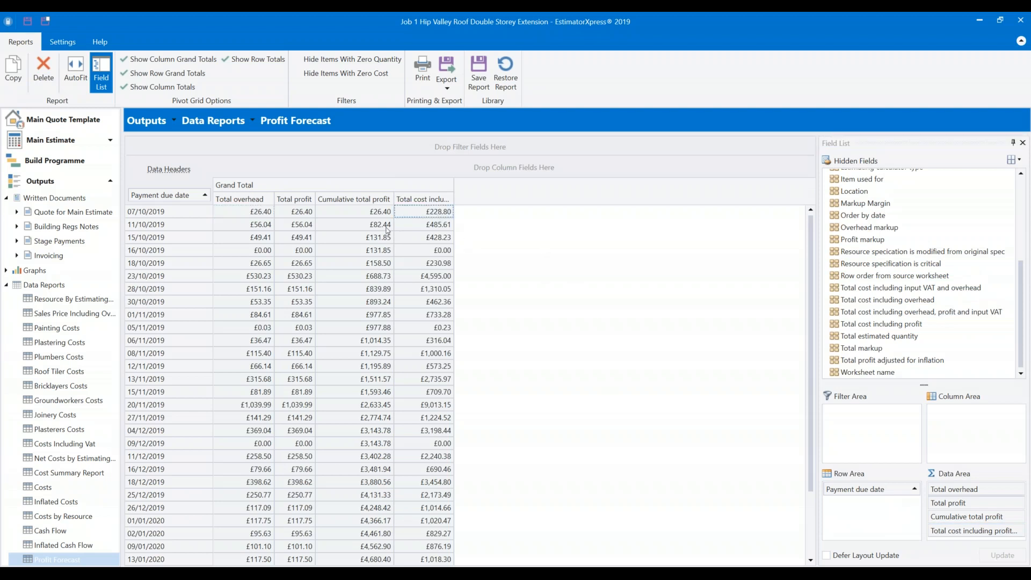
{"action": "key", "text": "Down"}
{"action": "left_click_drag", "start_coordinate": [971, 530], "coordinate": [962, 489]}
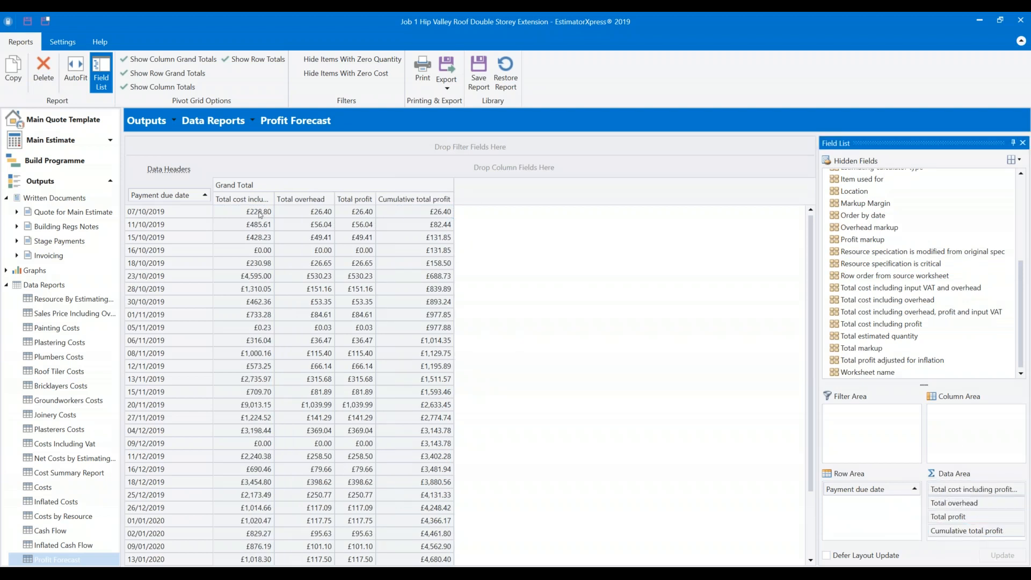
AutoFit the column widths and check the first total cost and Total overhead values.
{"action": "left_click", "coordinate": [75, 69]}
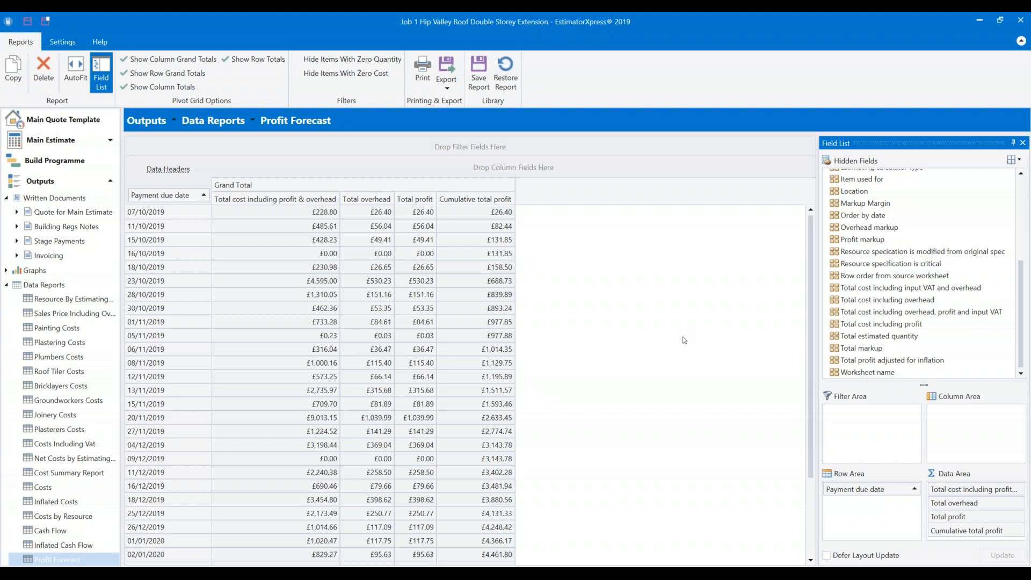
{"action": "left_click", "coordinate": [262, 215]}
{"action": "left_click_drag", "start_coordinate": [499, 213], "coordinate": [493, 225]}
{"action": "left_click_drag", "start_coordinate": [375, 215], "coordinate": [375, 225]}
{"action": "left_click", "coordinate": [413, 214]}
{"action": "left_click", "coordinate": [356, 217]}
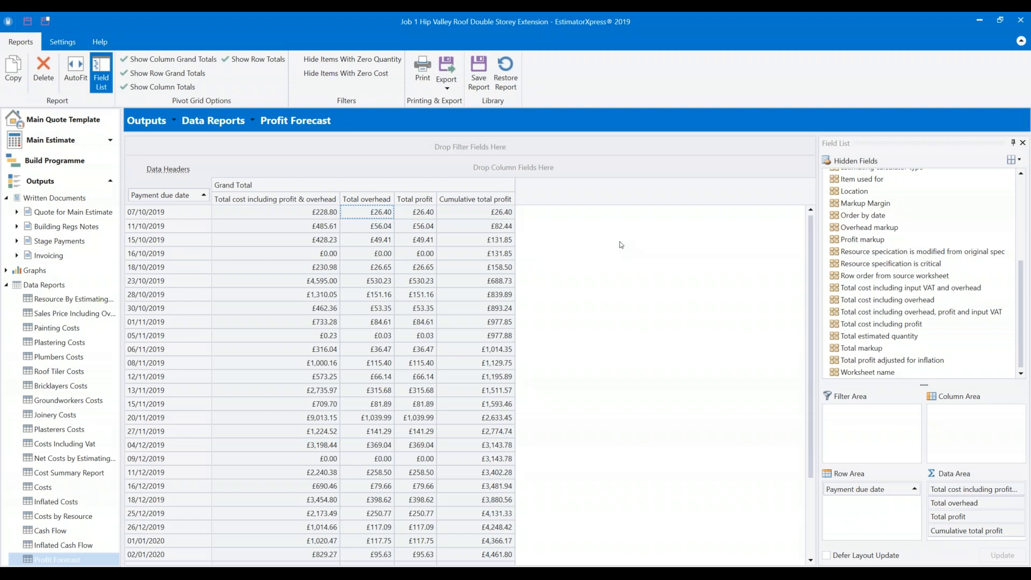
{"action": "scroll", "coordinate": [65, 370], "scroll_direction": "down", "scroll_amount": 7}
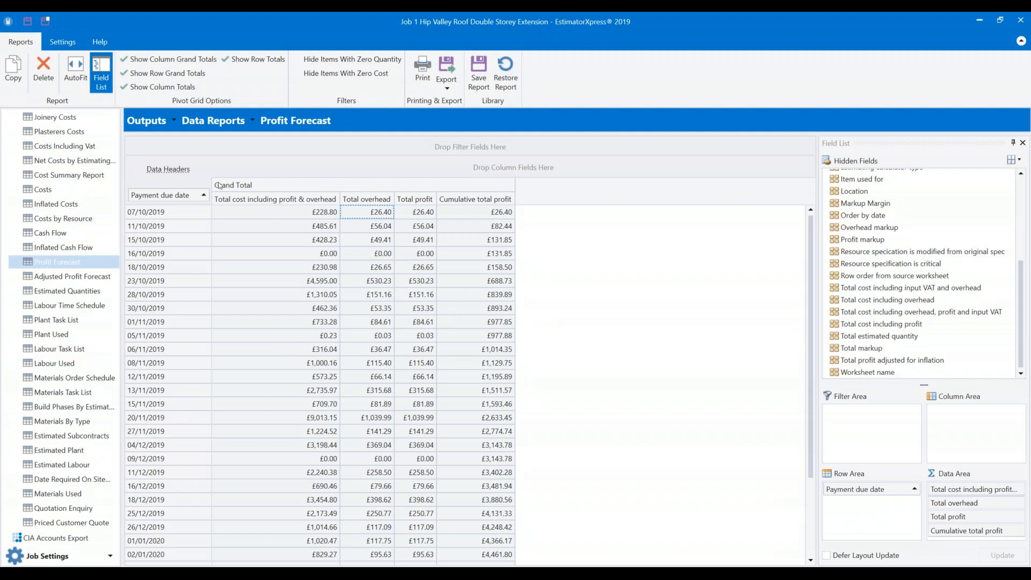
{"action": "scroll", "coordinate": [278, 226], "scroll_direction": "down", "scroll_amount": 3}
{"action": "scroll", "coordinate": [64, 215], "scroll_direction": "up", "scroll_amount": 5}
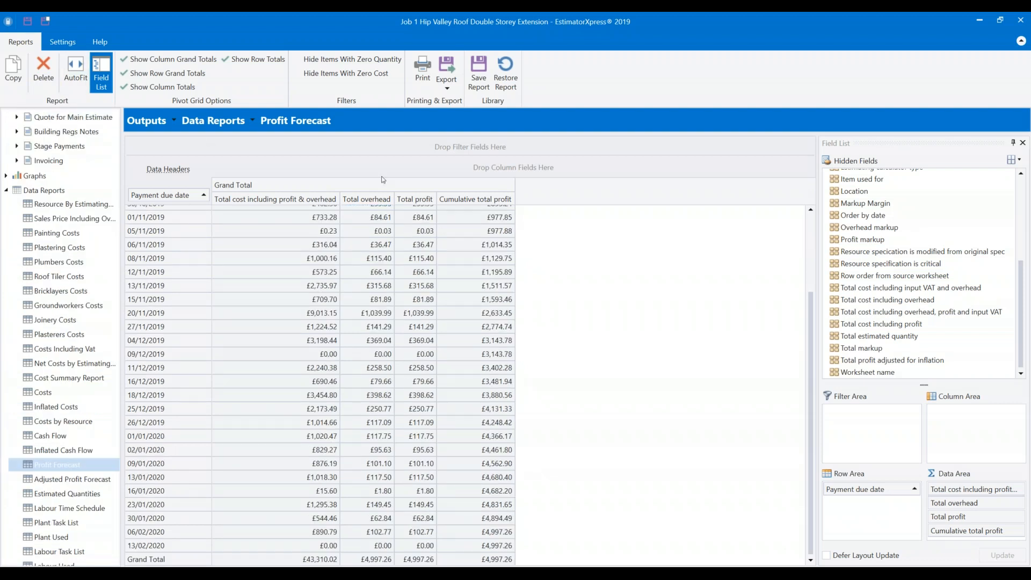
{"action": "scroll", "coordinate": [64, 262], "scroll_direction": "up", "scroll_amount": 4}
Close the job without saving and start a new quote from a custom job template.
{"action": "left_click", "coordinate": [50, 120]}
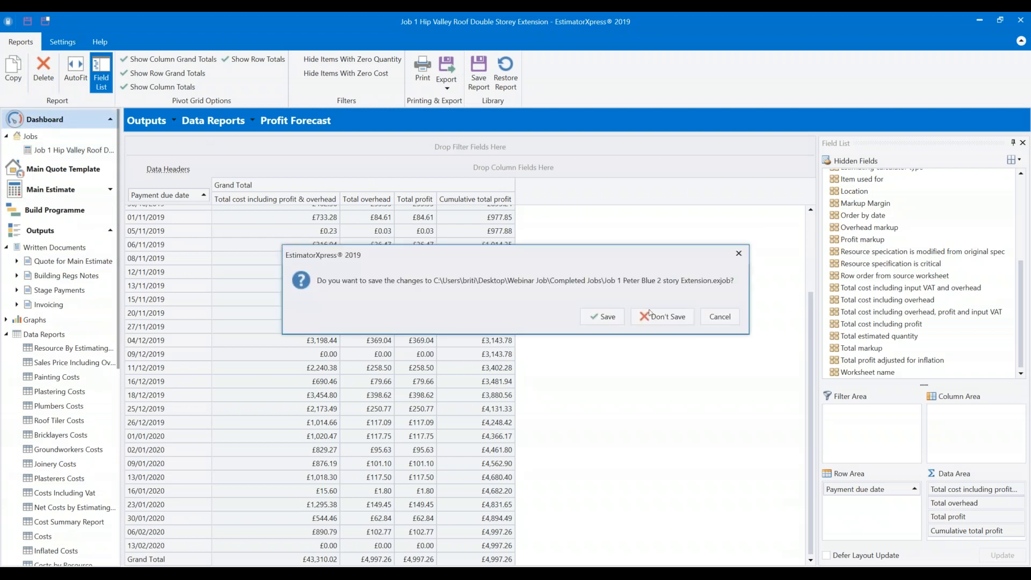
{"action": "left_click", "coordinate": [649, 316]}
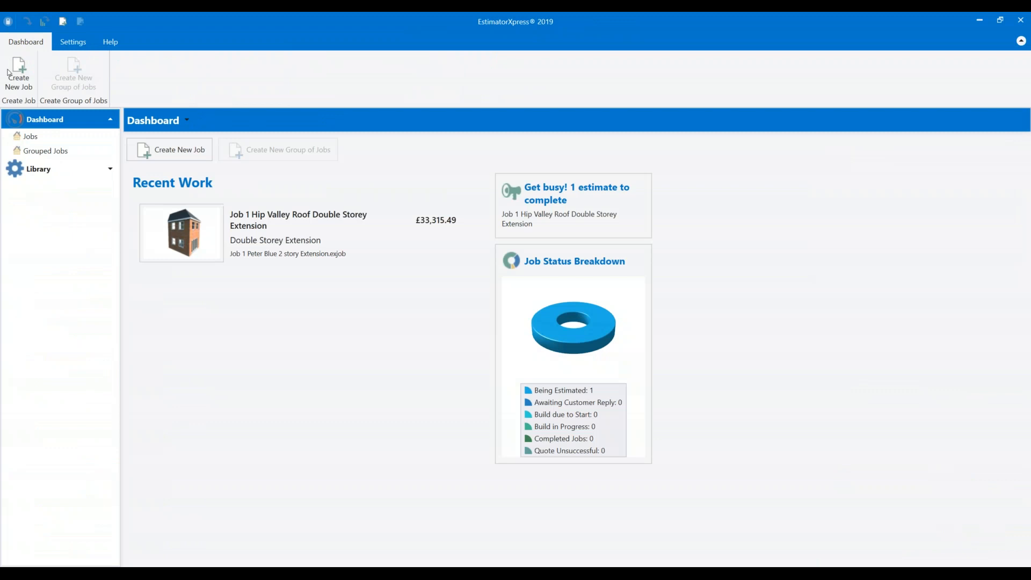
{"action": "left_click", "coordinate": [18, 72]}
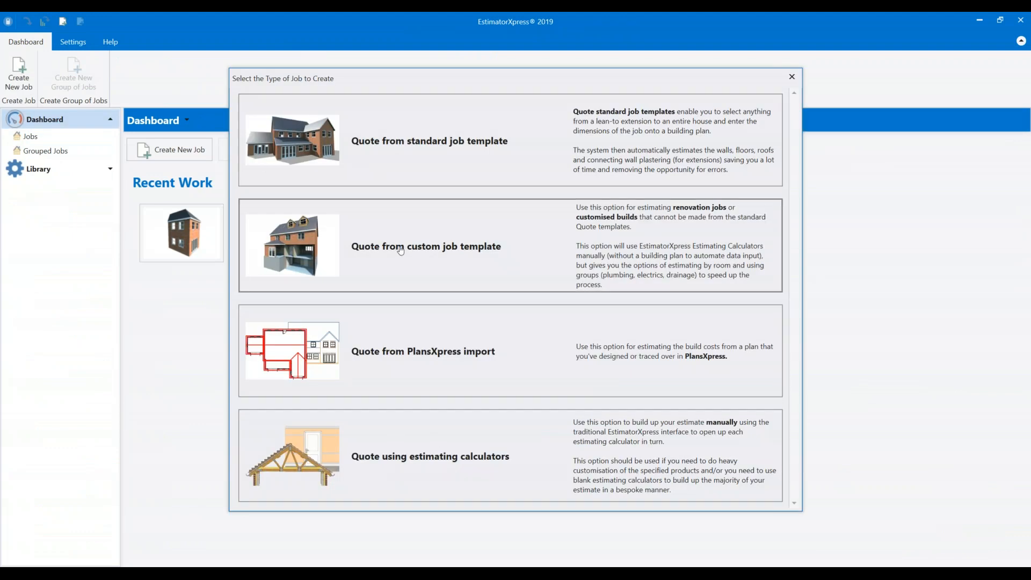
{"action": "left_click", "coordinate": [413, 462]}
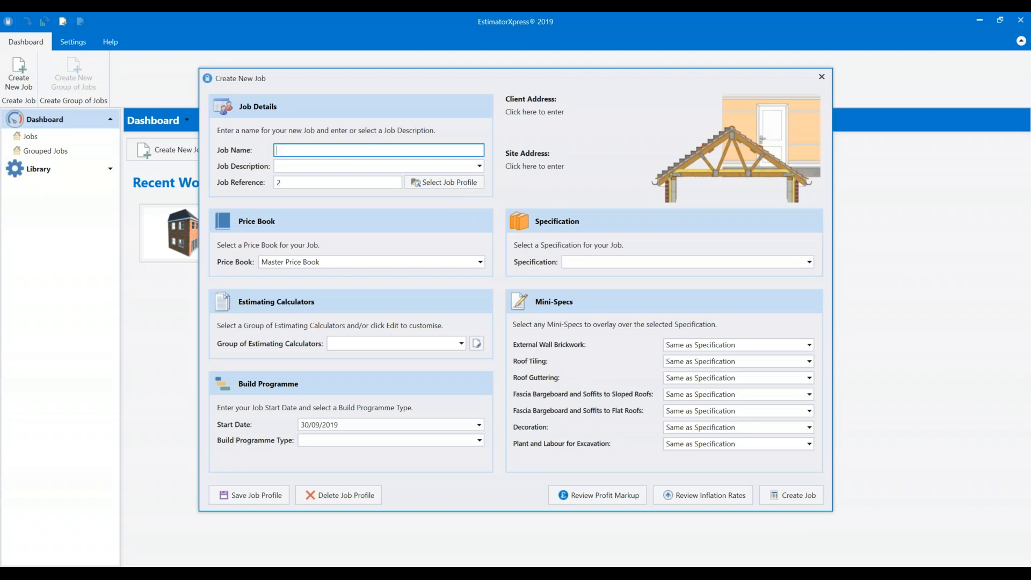
Create job Markup Test with Quick Quote Import calculators, Small Extension programme and Extension Specification.
{"action": "type", "text": "upo Test"}
{"action": "left_click_drag", "start_coordinate": [303, 150], "coordinate": [212, 153]}
{"action": "type", "text": "Markup Test"}
{"action": "left_click", "coordinate": [306, 165]}
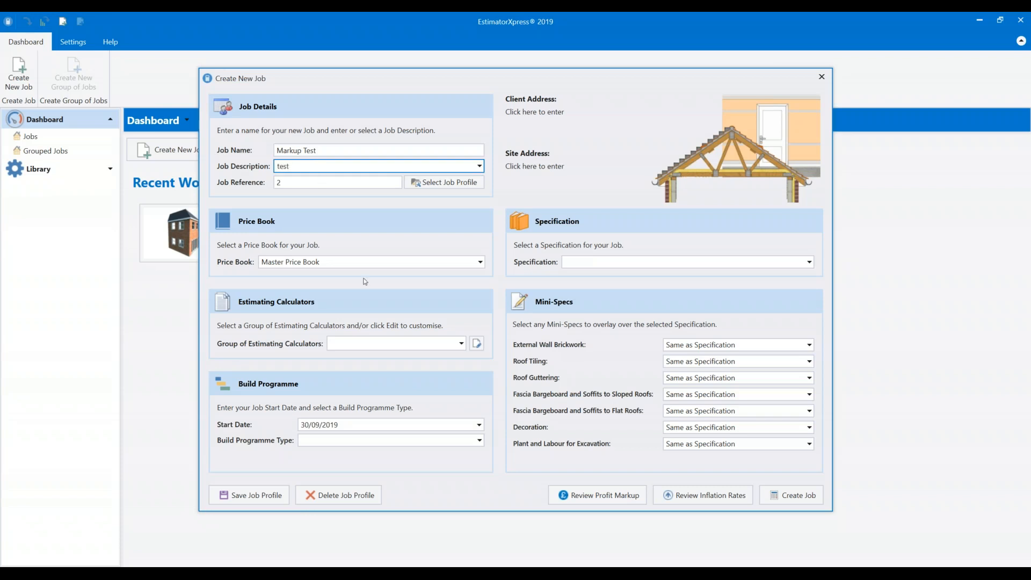
{"action": "left_click", "coordinate": [402, 344]}
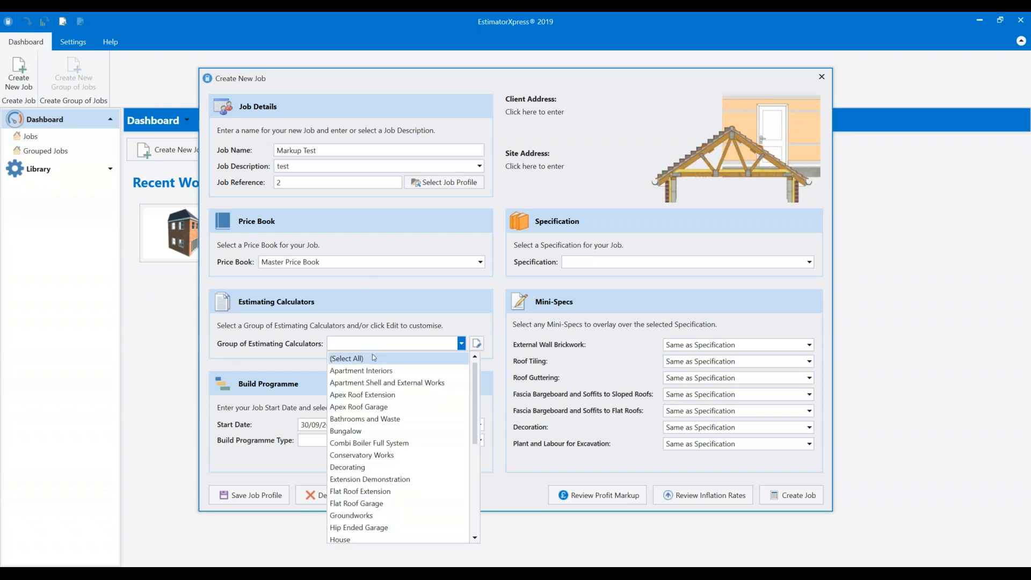
{"action": "scroll", "coordinate": [376, 370], "scroll_direction": "down", "scroll_amount": 6}
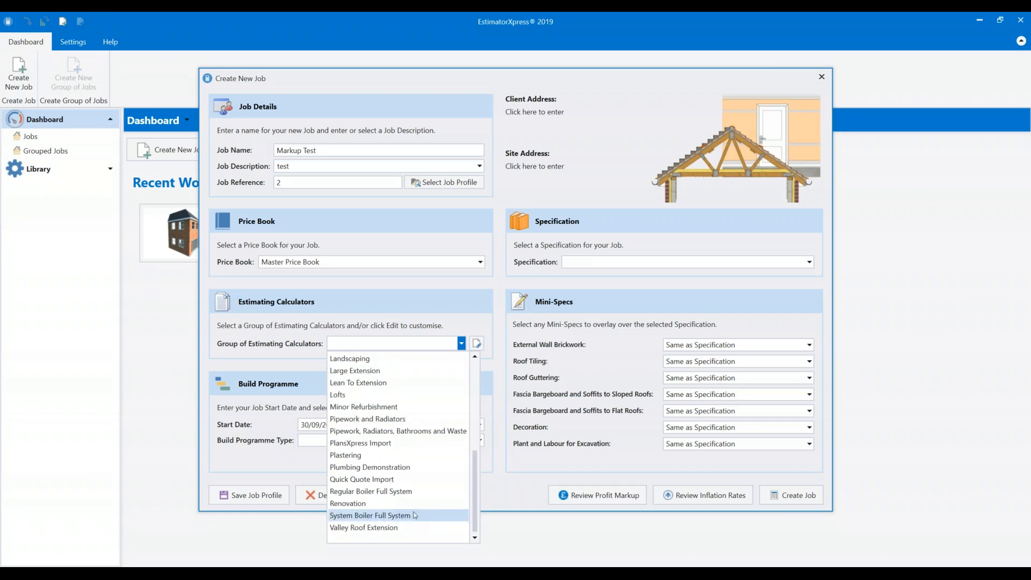
{"action": "left_click", "coordinate": [379, 479]}
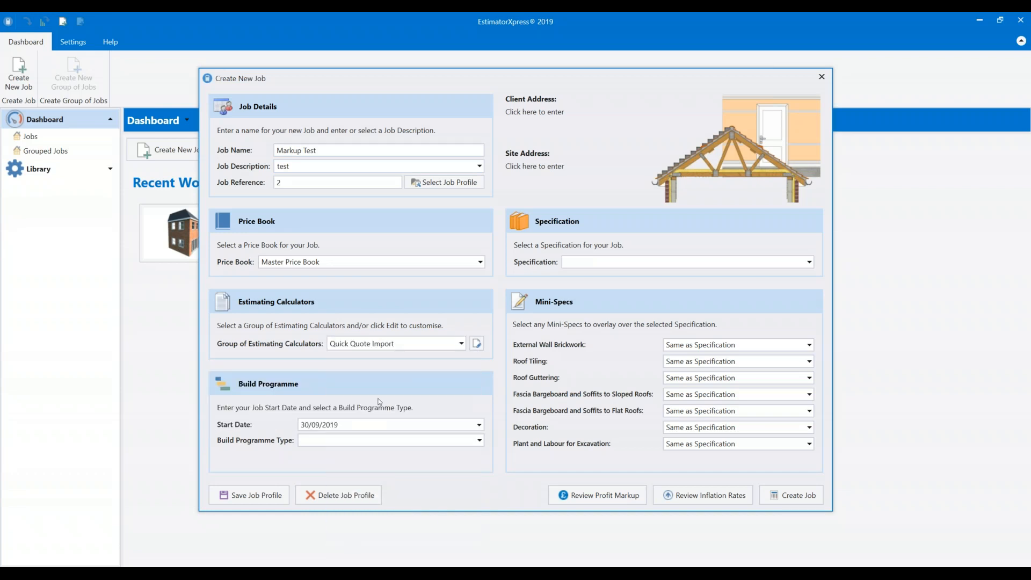
{"action": "left_click", "coordinate": [388, 441]}
{"action": "left_click", "coordinate": [424, 413]}
{"action": "left_click", "coordinate": [591, 262]}
{"action": "left_click", "coordinate": [596, 285]}
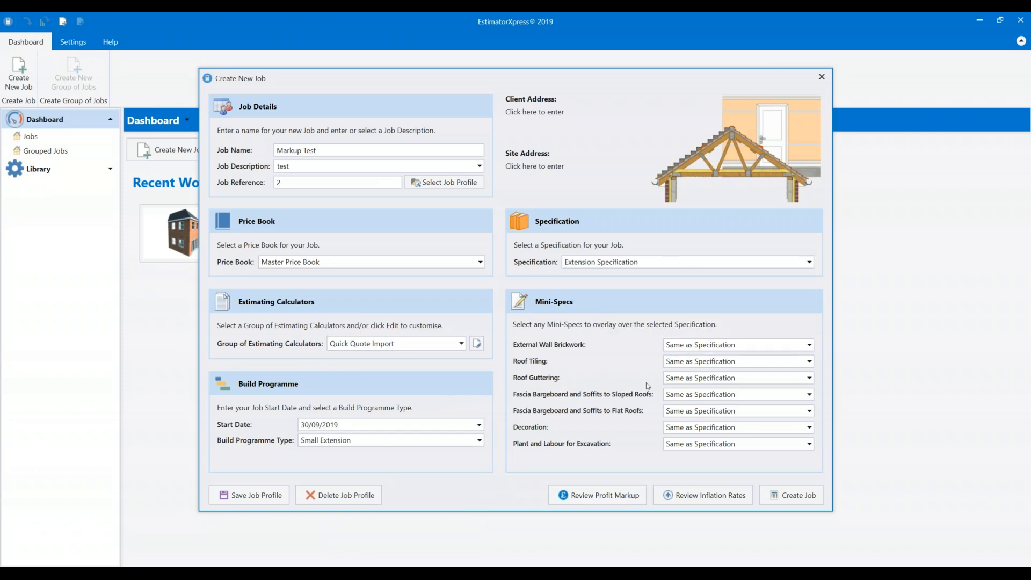
{"action": "left_click", "coordinate": [792, 495]}
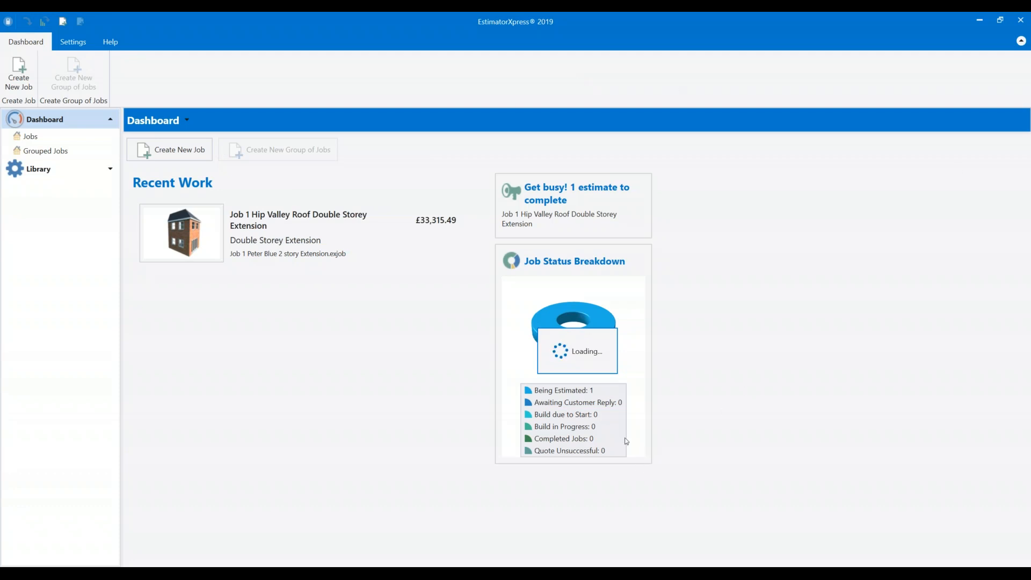
Check CPU load on Task Manager's Performance tab, then close Task Manager.
{"action": "right_click", "coordinate": [869, 574]}
{"action": "left_click", "coordinate": [886, 522]}
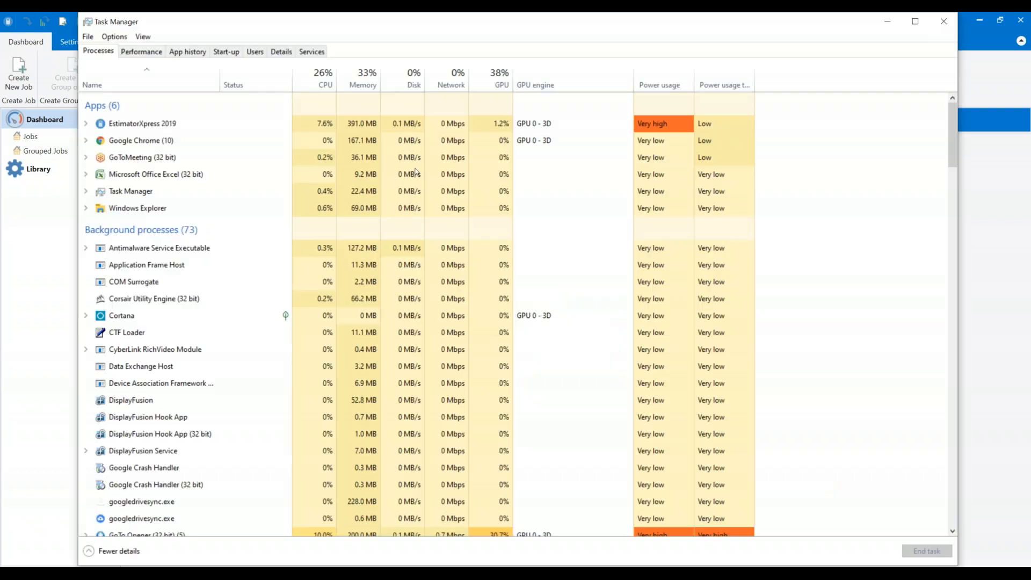
{"action": "left_click", "coordinate": [142, 52]}
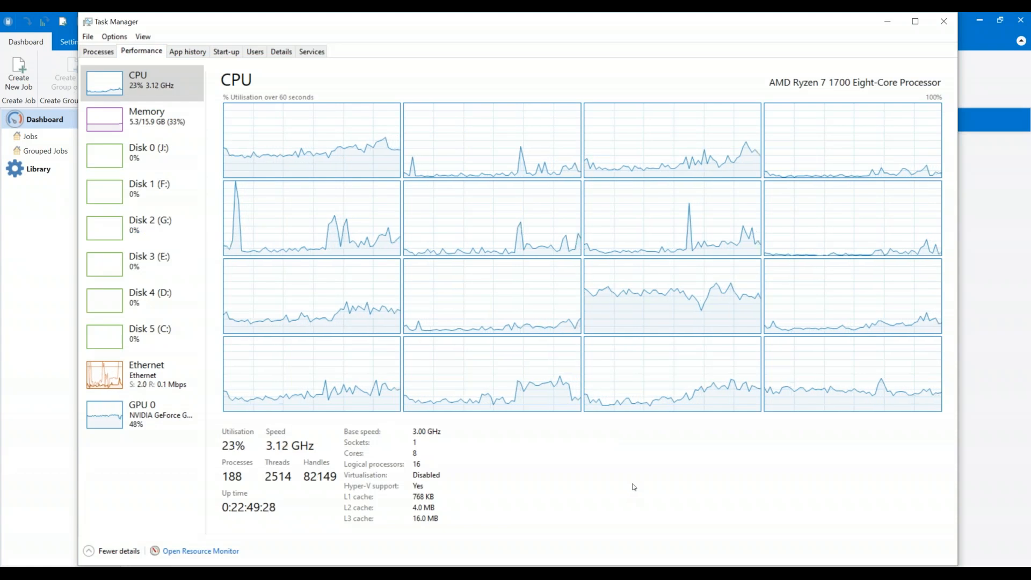
{"action": "left_click", "coordinate": [943, 21]}
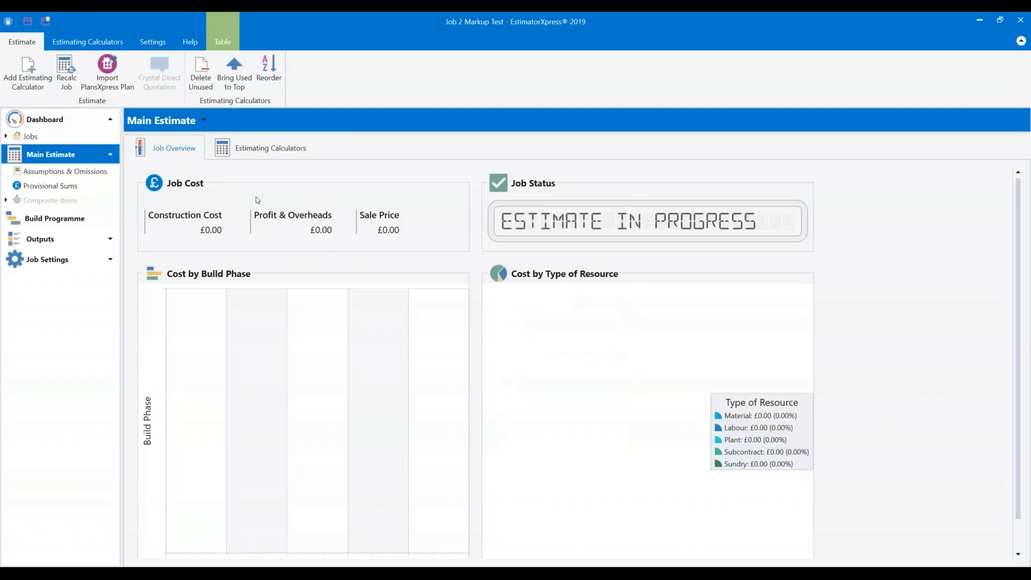
Add a Subcontract Quotations worksheet from Prelims & Sundries with 1 item.
{"action": "left_click", "coordinate": [108, 42]}
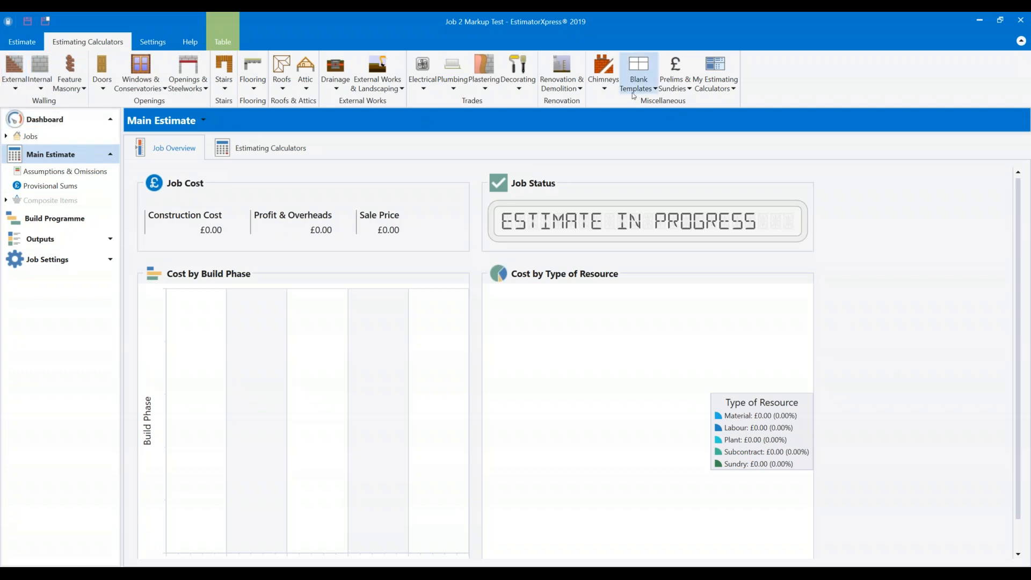
{"action": "left_click", "coordinate": [687, 89]}
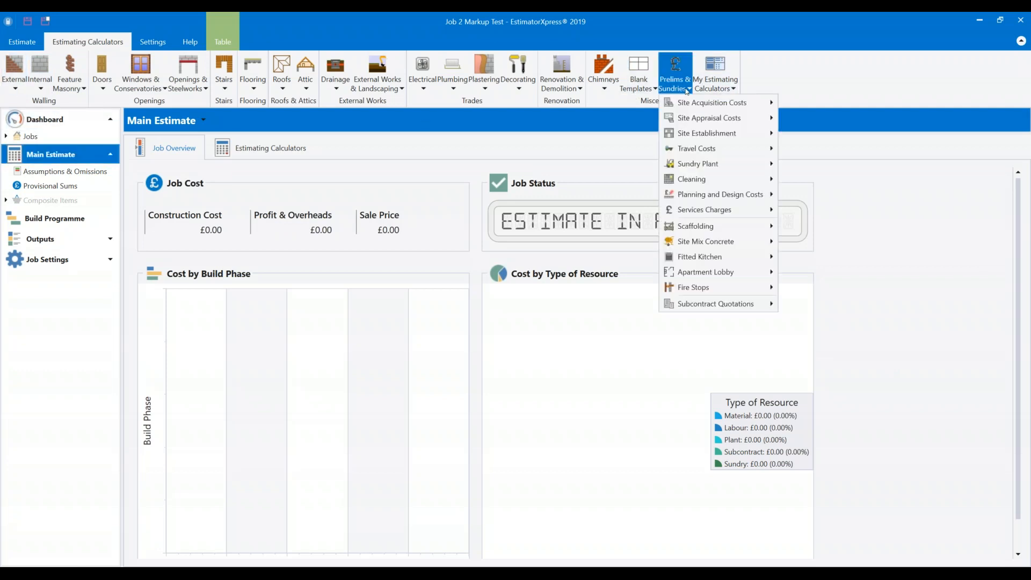
{"action": "mouse_move", "coordinate": [728, 306]}
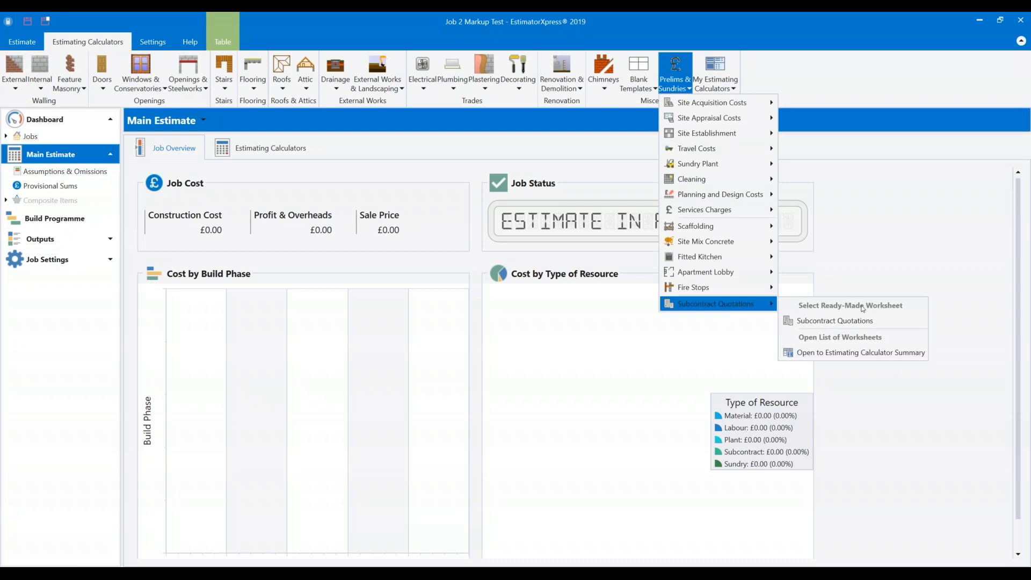
{"action": "left_click", "coordinate": [877, 326]}
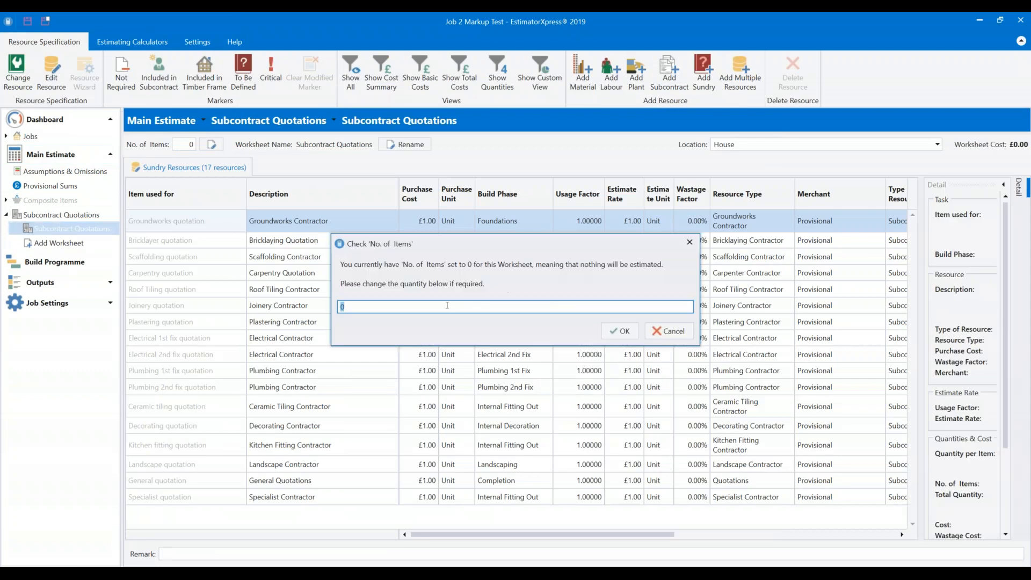
{"action": "type", "text": "12"}
{"action": "key", "text": "BackSpace"}
{"action": "left_click", "coordinate": [620, 331]}
Set the Bricklayer quantity per item to 10000, worth £10,000.00, then go to Outputs.
{"action": "left_click_drag", "start_coordinate": [513, 534], "coordinate": [684, 514]}
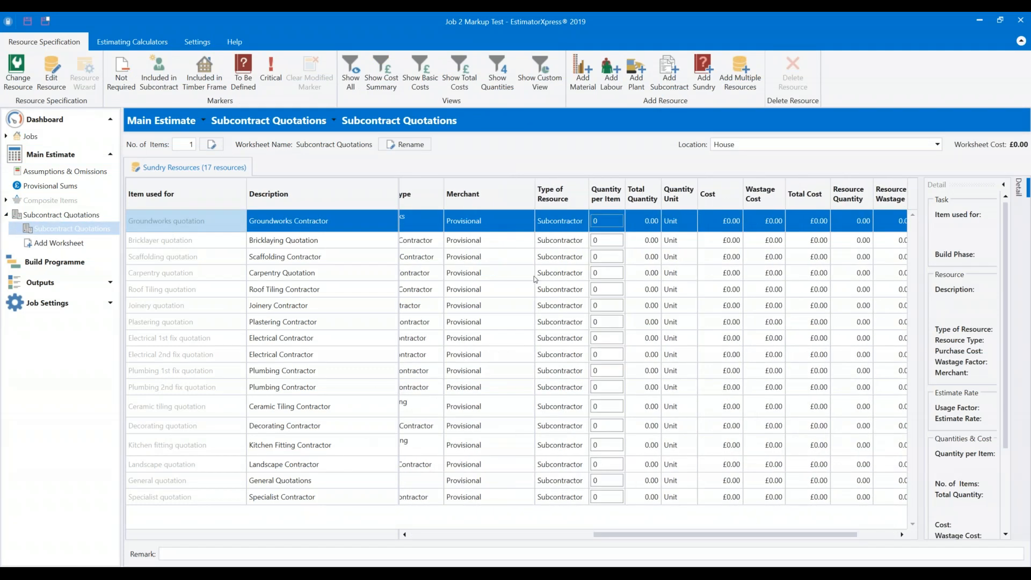
{"action": "left_click", "coordinate": [596, 241]}
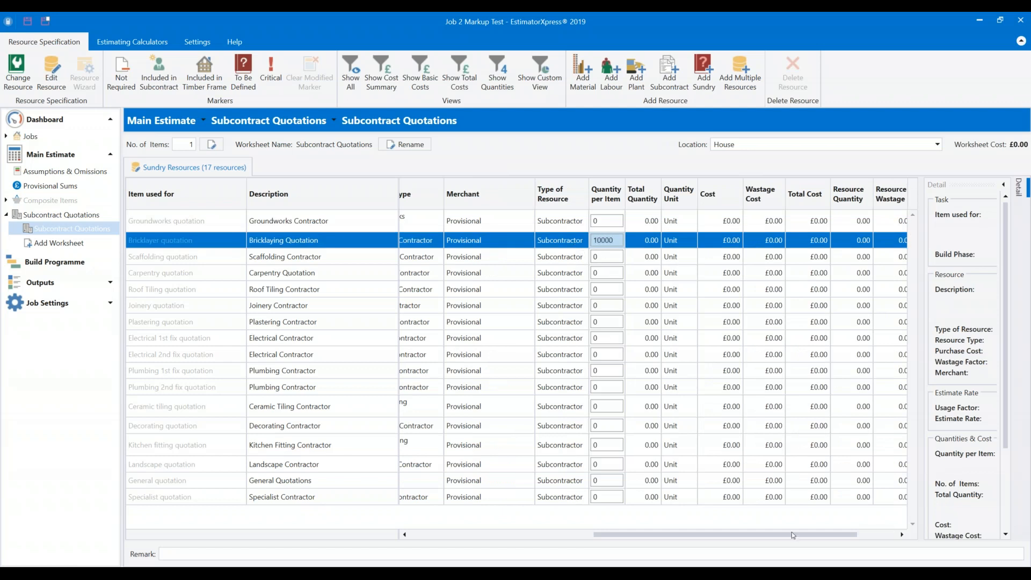
{"action": "left_click", "coordinate": [664, 243]}
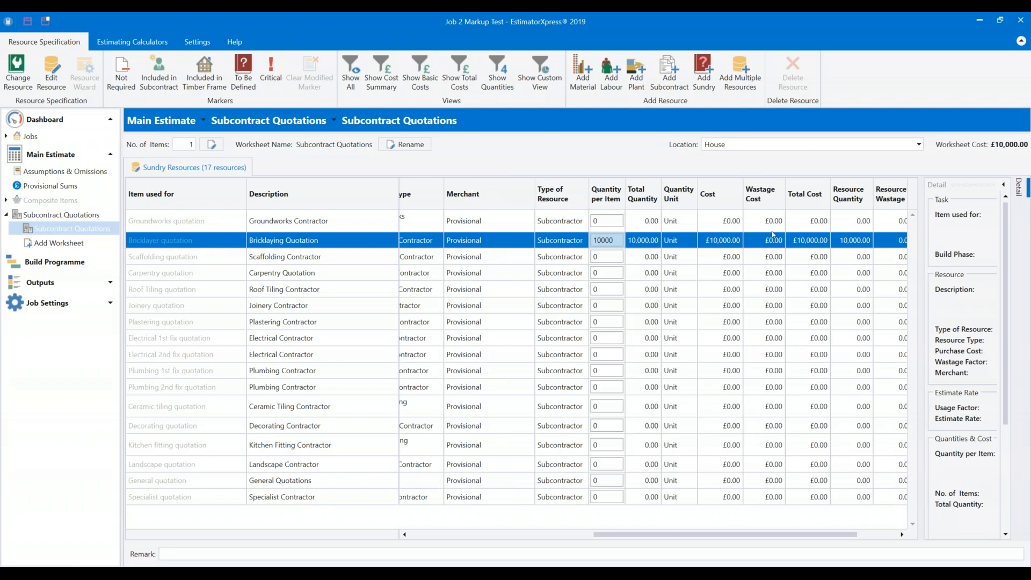
{"action": "left_click", "coordinate": [89, 283]}
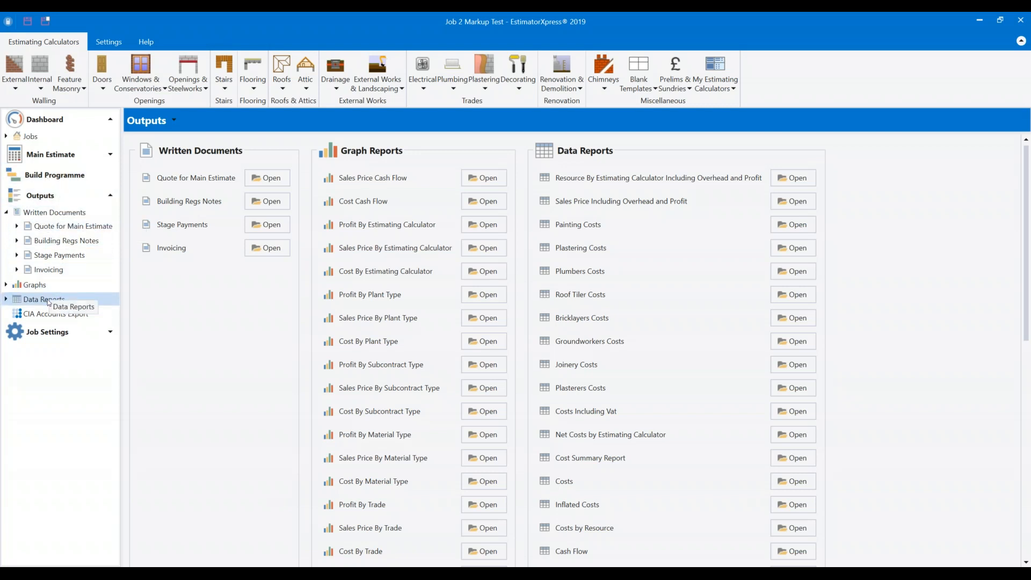
Remove all unused build phases from the Build Programme.
{"action": "left_click", "coordinate": [56, 176]}
{"action": "left_click", "coordinate": [582, 317]}
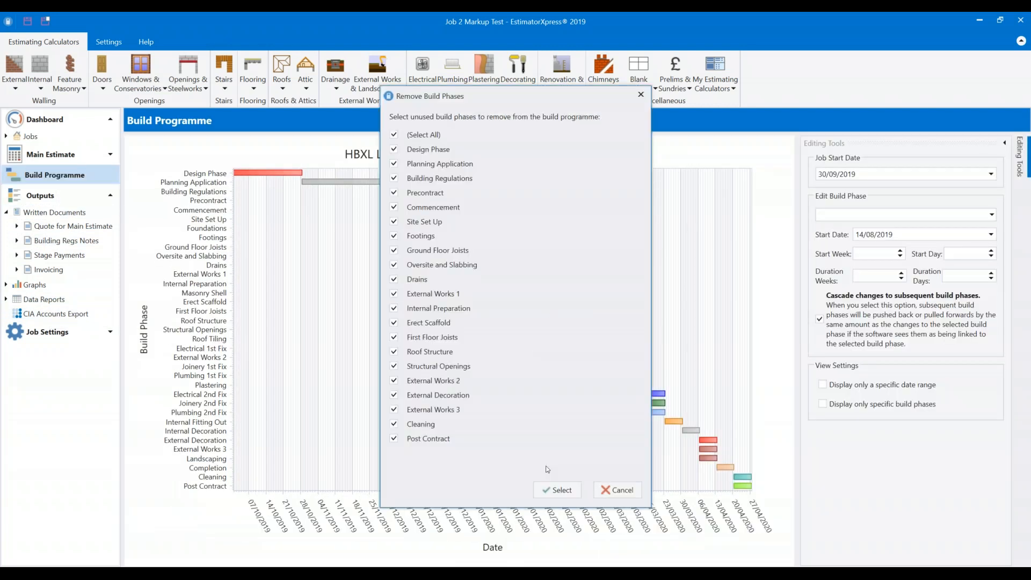
{"action": "left_click", "coordinate": [556, 490]}
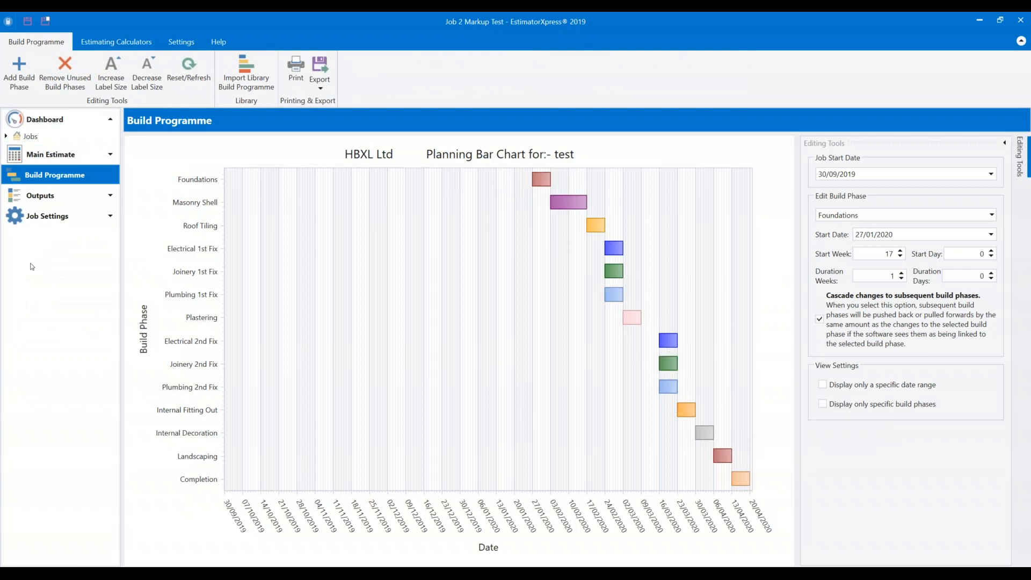
Open the Profit Forecast report from Outputs > Data Reports.
{"action": "left_click", "coordinate": [40, 196]}
{"action": "left_click", "coordinate": [42, 303]}
{"action": "scroll", "coordinate": [263, 386], "scroll_direction": "down", "scroll_amount": 2}
{"action": "scroll", "coordinate": [264, 495], "scroll_direction": "down", "scroll_amount": 4}
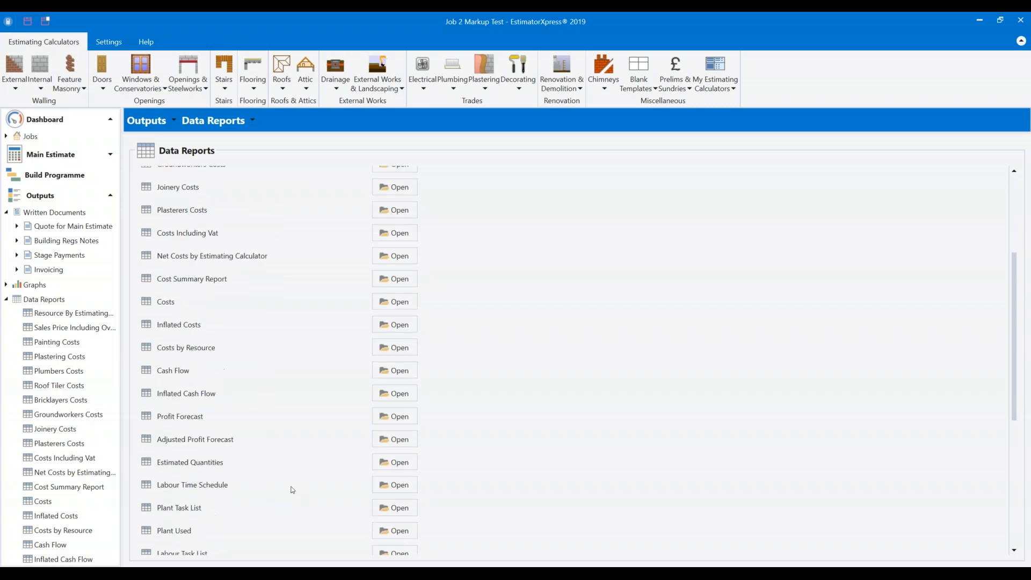
{"action": "left_click", "coordinate": [395, 417]}
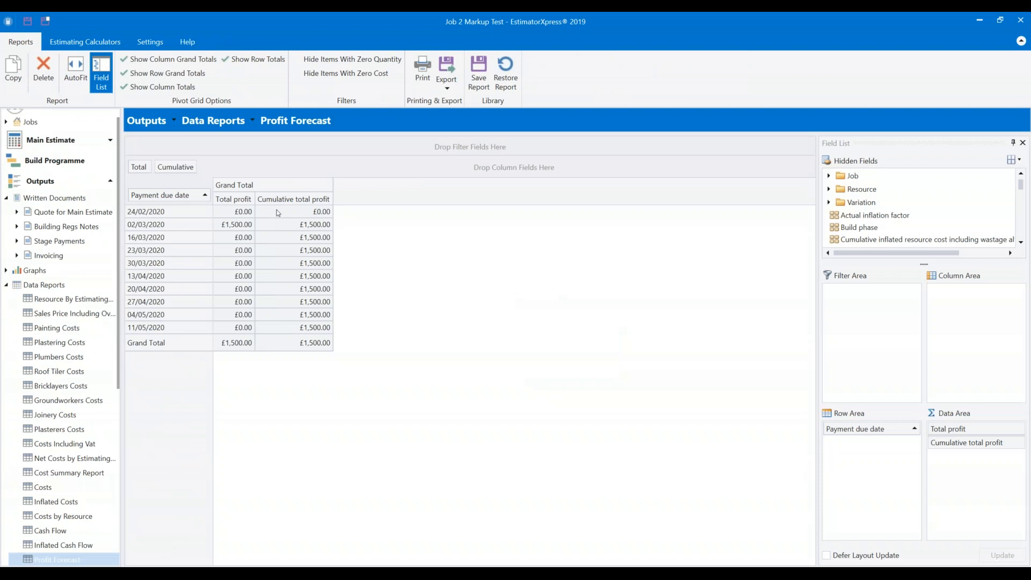
Inspect the 02/03/2020 total profit and cumulative total profit cells.
{"action": "left_click", "coordinate": [159, 225]}
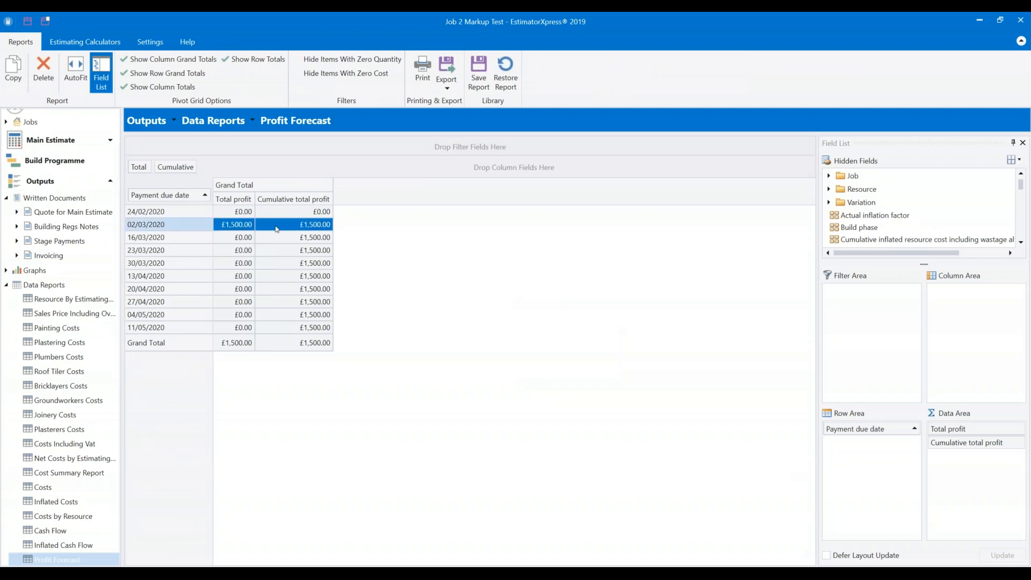
{"action": "left_click", "coordinate": [307, 226]}
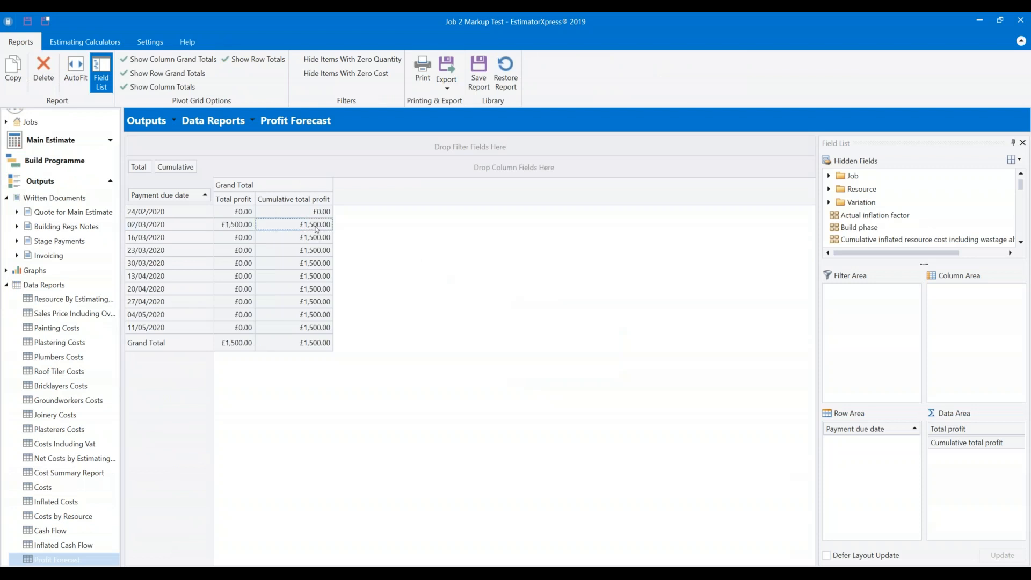
{"action": "left_click", "coordinate": [226, 225]}
{"action": "left_click", "coordinate": [268, 224]}
{"action": "left_click", "coordinate": [238, 228]}
Enlarge the Hidden Fields pane and select the Total profit column.
{"action": "left_click_drag", "start_coordinate": [924, 265], "coordinate": [938, 339]}
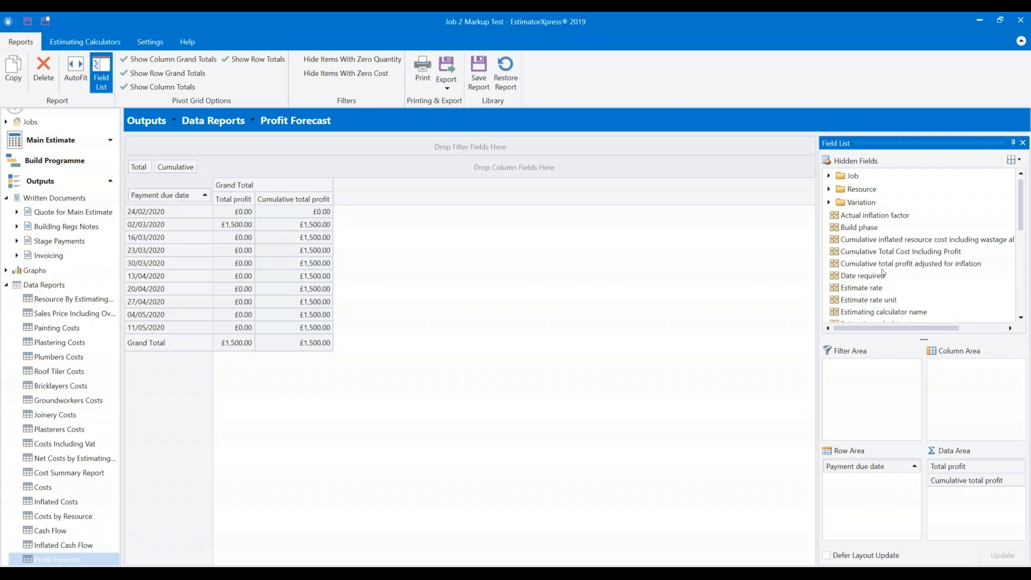
{"action": "left_click", "coordinate": [232, 224]}
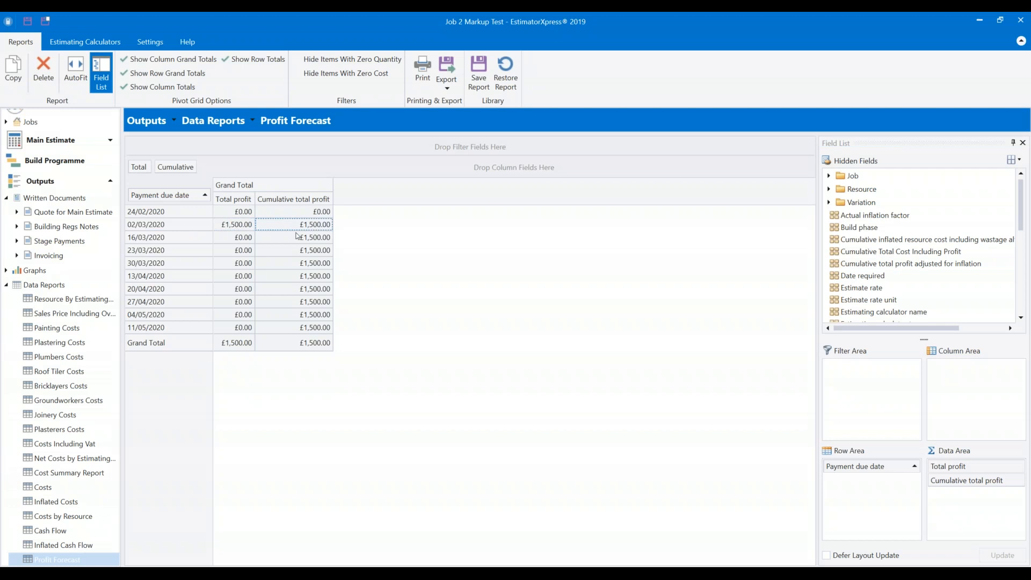
{"action": "scroll", "coordinate": [922, 273], "scroll_direction": "down", "scroll_amount": 3}
{"action": "scroll", "coordinate": [923, 273], "scroll_direction": "down", "scroll_amount": 5}
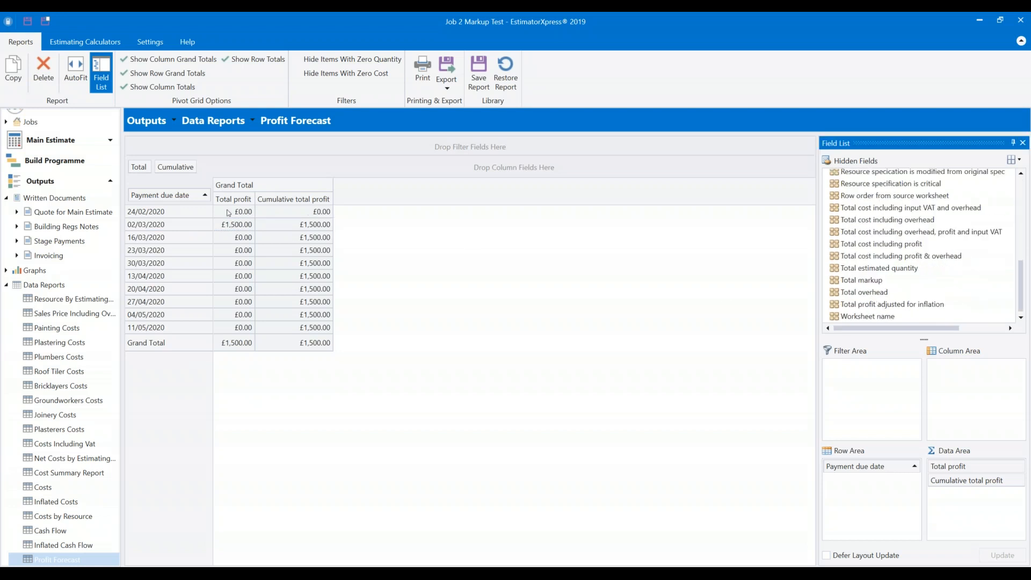
{"action": "left_click", "coordinate": [246, 203]}
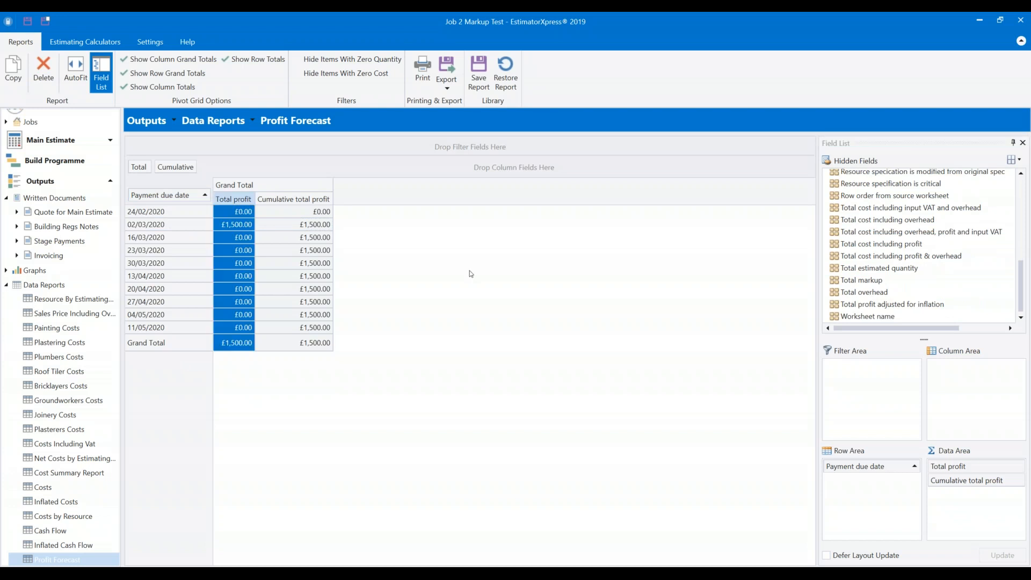
{"action": "left_click", "coordinate": [875, 286]}
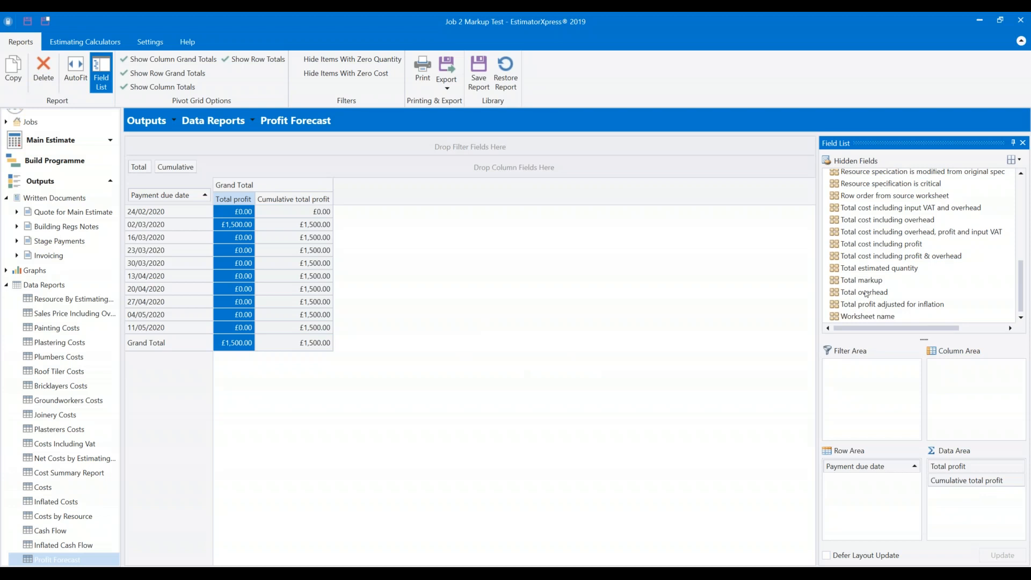
Add Total overhead (£1,500.00) and Total markup (£3,000.00) columns, then go to Job Settings.
{"action": "left_click_drag", "start_coordinate": [860, 295], "coordinate": [961, 478]}
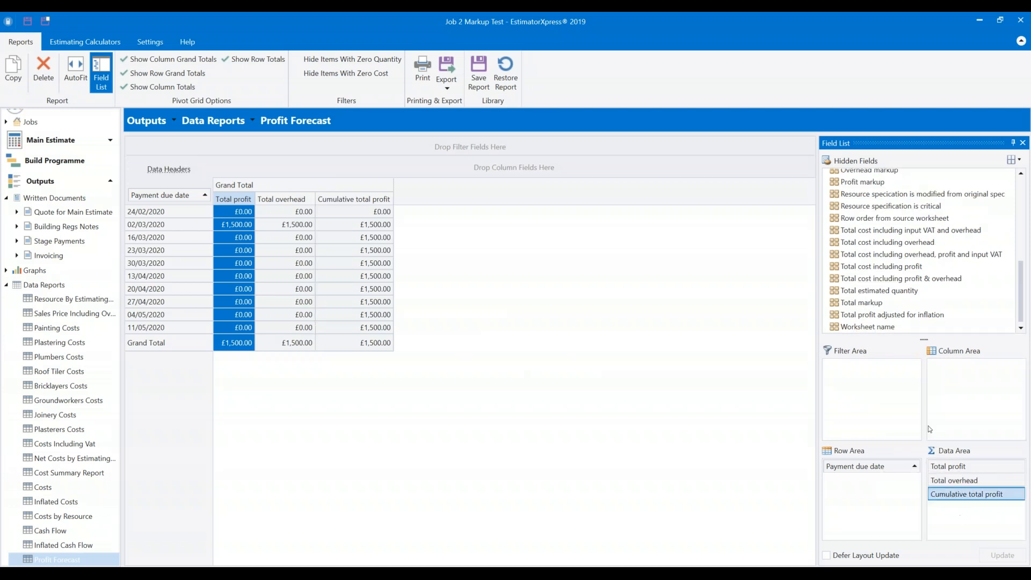
{"action": "left_click_drag", "start_coordinate": [872, 307], "coordinate": [948, 479]}
{"action": "left_click", "coordinate": [586, 268]}
{"action": "left_click", "coordinate": [337, 224]}
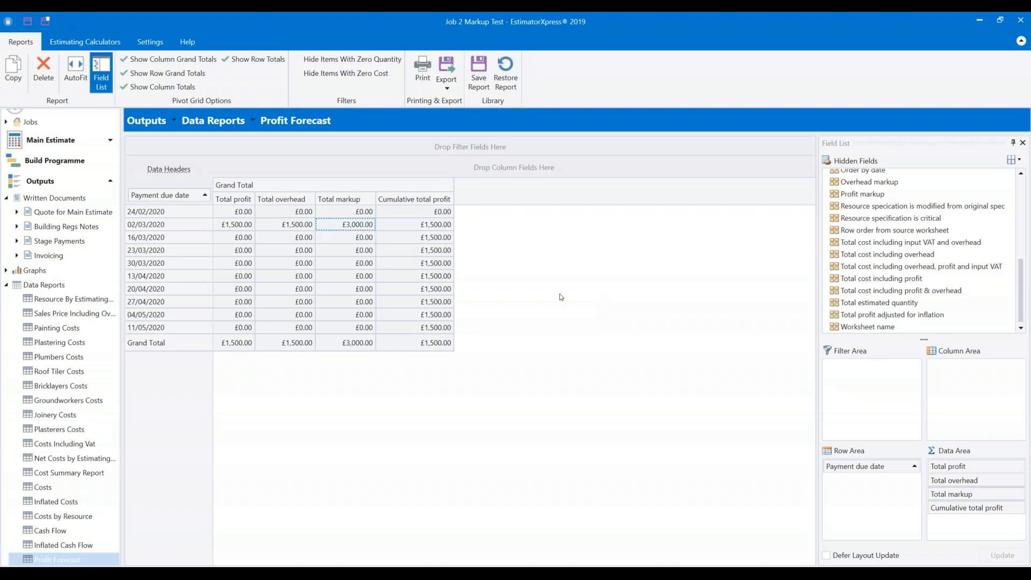
{"action": "scroll", "coordinate": [65, 333], "scroll_direction": "down", "scroll_amount": 7}
{"action": "left_click", "coordinate": [64, 553]}
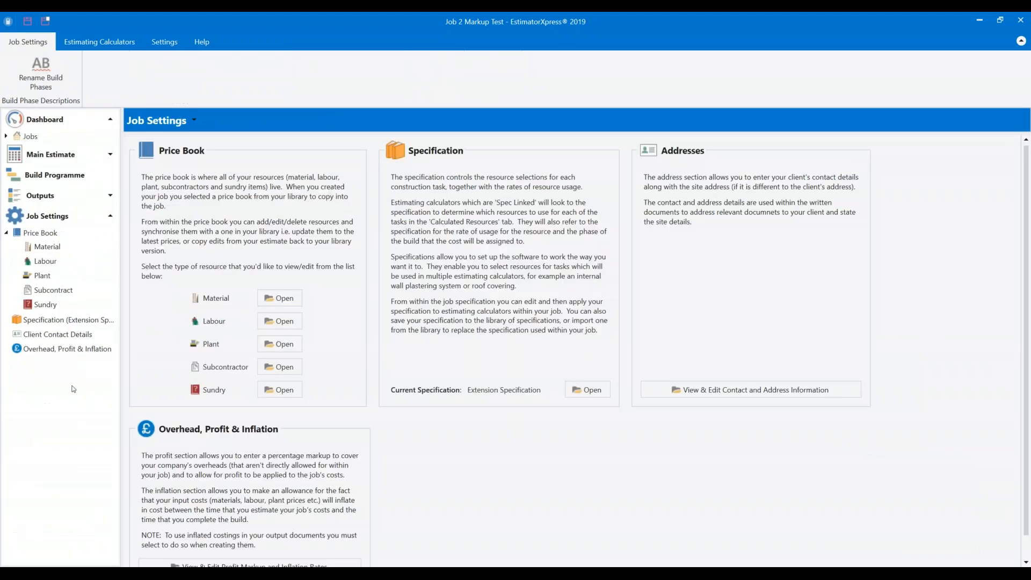
Set the overhead rate to 0.0% for Material through Sundry.
{"action": "left_click", "coordinate": [69, 350]}
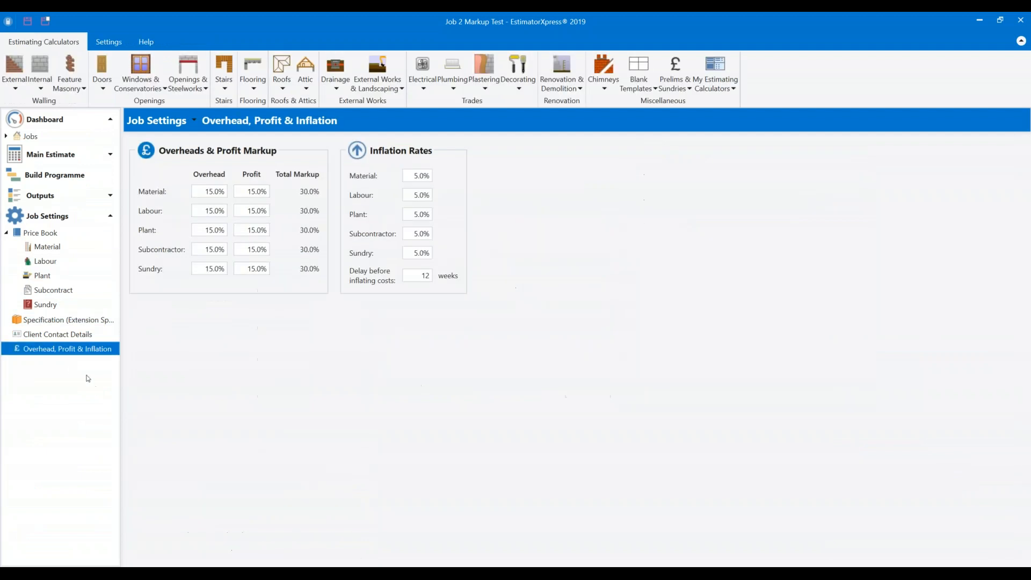
{"action": "left_click", "coordinate": [243, 189]}
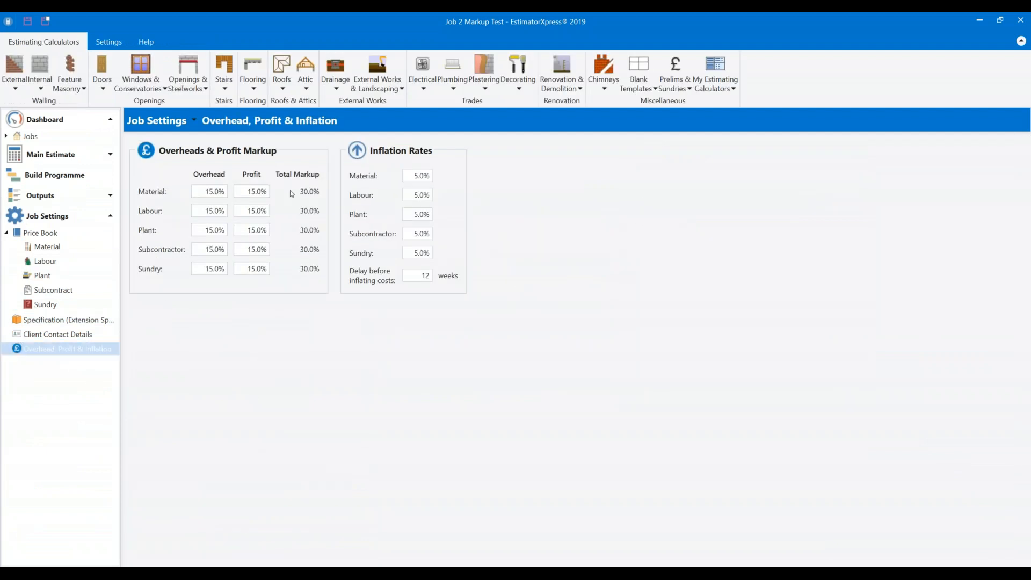
{"action": "left_click", "coordinate": [206, 193]}
{"action": "key", "text": "ctrl+a"}
{"action": "type", "text": "0"}
{"action": "key", "text": "Tab"}
{"action": "type", "text": "0"}
{"action": "key", "text": "Tab"}
{"action": "type", "text": "0"}
{"action": "key", "text": "Tab"}
{"action": "type", "text": "0"}
{"action": "key", "text": "Tab"}
{"action": "type", "text": "0"}
{"action": "key", "text": "Tab"}
Set the profit rate to 30.0% for every cost type.
{"action": "type", "text": "30"}
{"action": "key", "text": "Return"}
{"action": "key", "text": "Tab"}
{"action": "type", "text": "30"}
{"action": "key", "text": "Tab"}
{"action": "type", "text": "30"}
{"action": "key", "text": "Tab"}
{"action": "type", "text": "30"}
{"action": "key", "text": "Tab"}
{"action": "type", "text": "30"}
{"action": "left_click", "coordinate": [317, 305]}
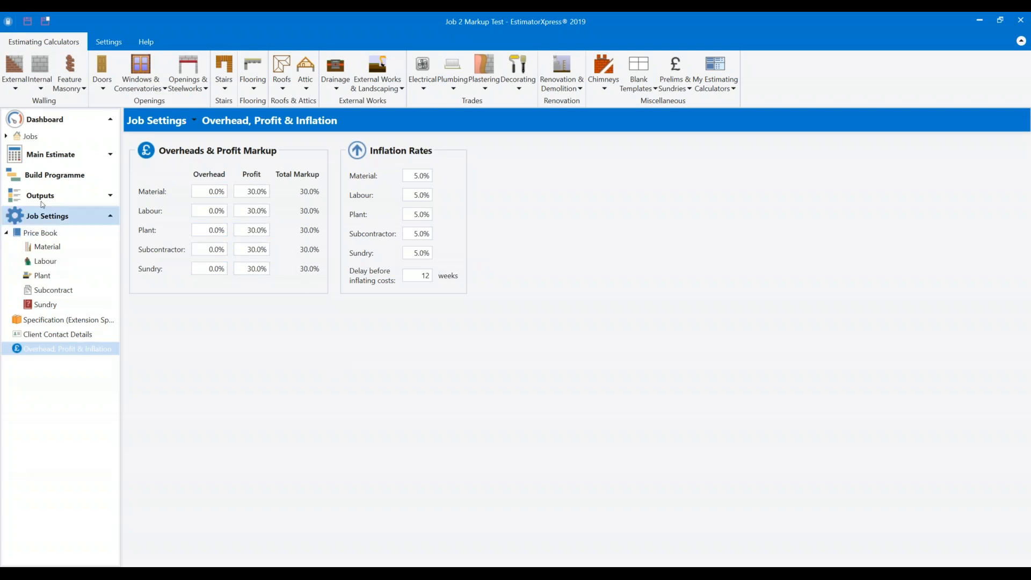
Open the Profit Forecast data report from the job's outputs.
{"action": "left_click", "coordinate": [54, 196]}
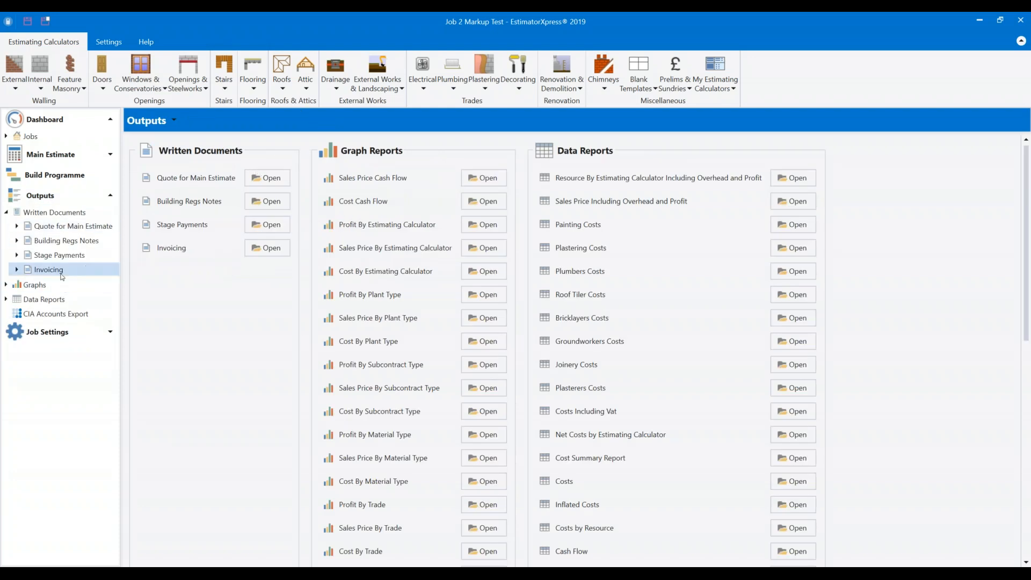
{"action": "left_click", "coordinate": [21, 299]}
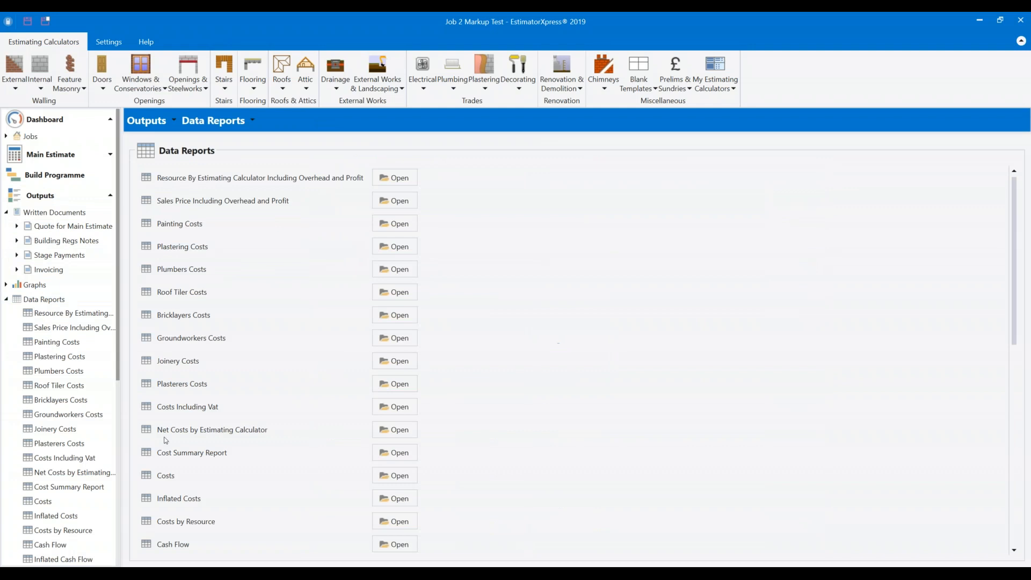
{"action": "scroll", "coordinate": [185, 446], "scroll_direction": "down", "scroll_amount": 4}
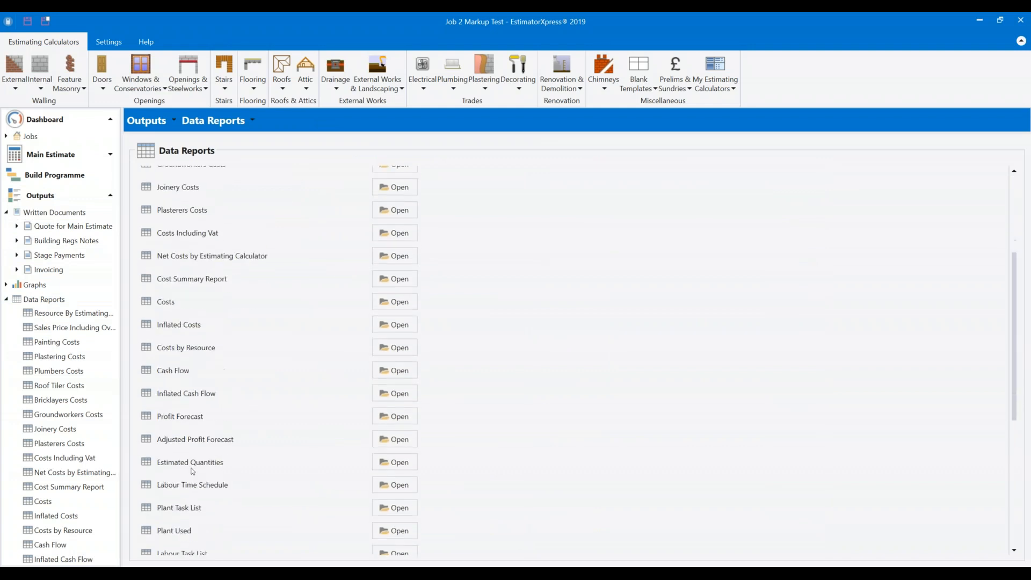
{"action": "left_click", "coordinate": [395, 416]}
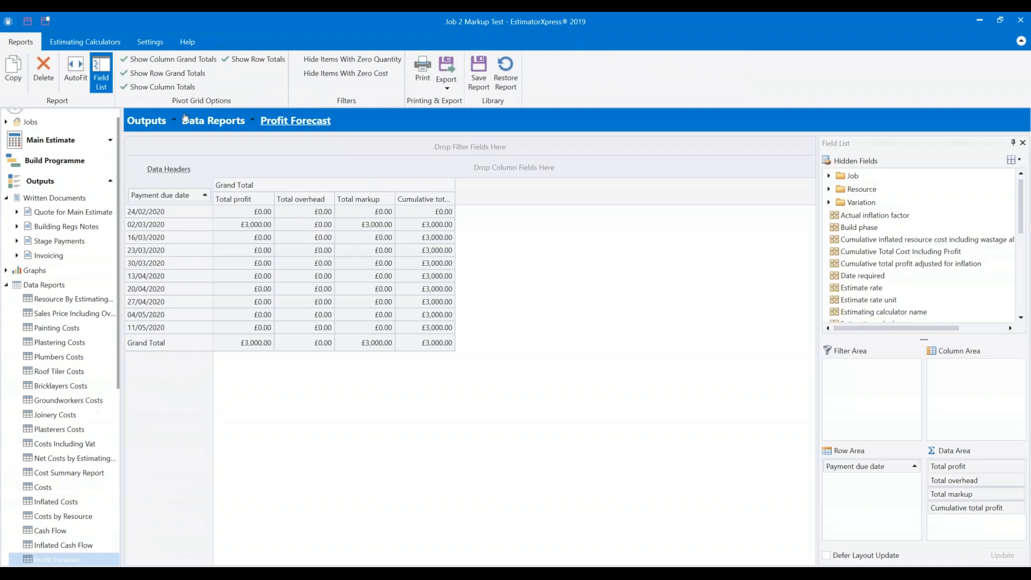
Check the 24/02/2020 overhead and 02/03/2020 profit values, then return to the dashboard.
{"action": "left_click", "coordinate": [297, 211]}
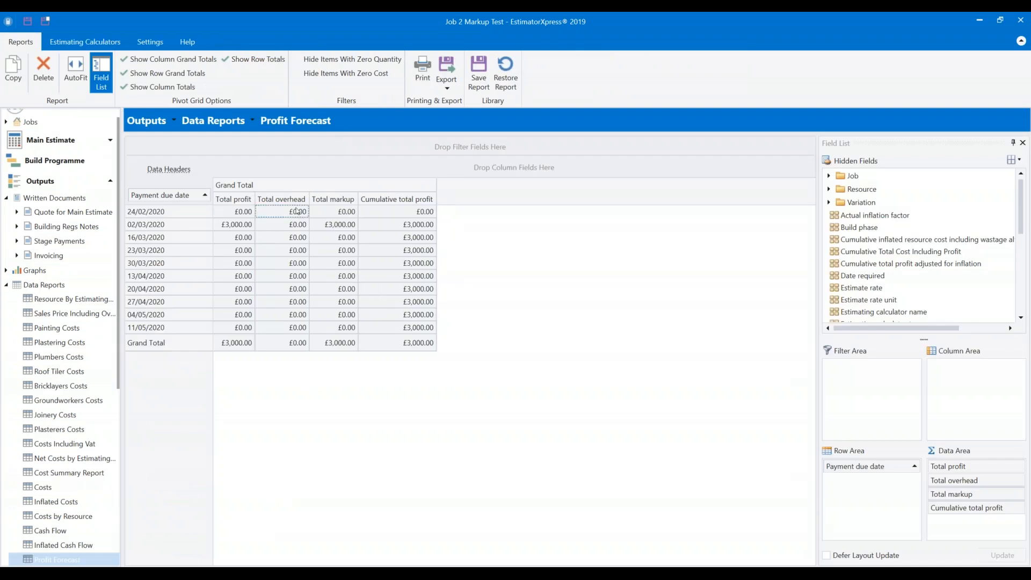
{"action": "left_click", "coordinate": [246, 224]}
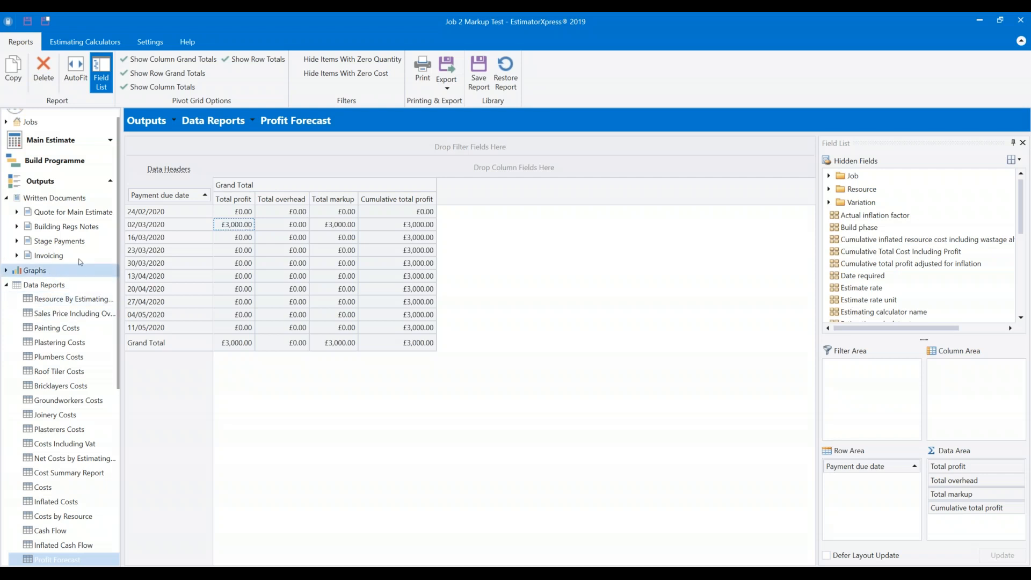
{"action": "scroll", "coordinate": [65, 125], "scroll_direction": "up", "scroll_amount": 1}
{"action": "left_click", "coordinate": [53, 123]}
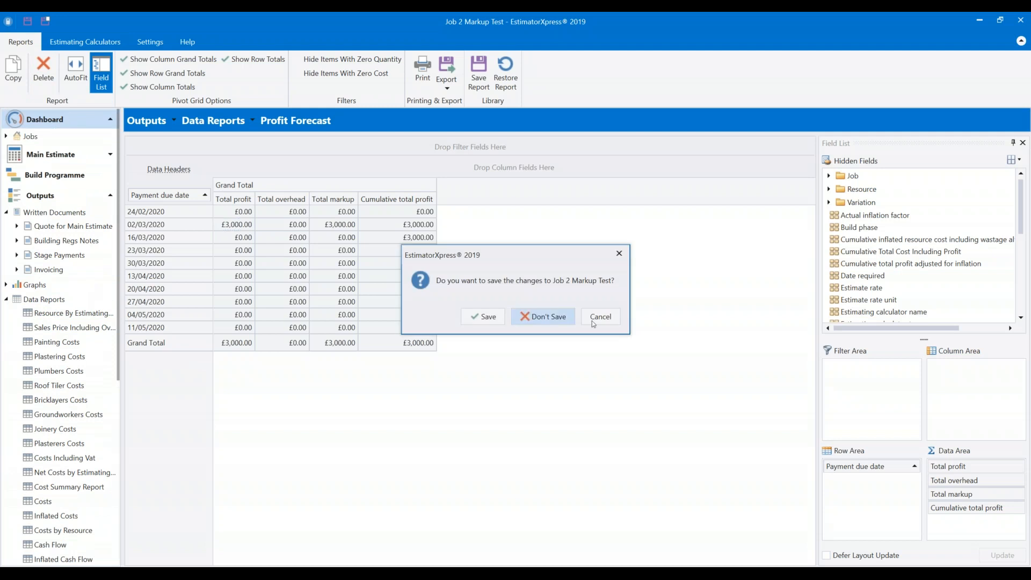
Discard changes to Job 2 Markup Test and open Job 1 Hip Valley Roof from Recent Work.
{"action": "left_click", "coordinate": [529, 319]}
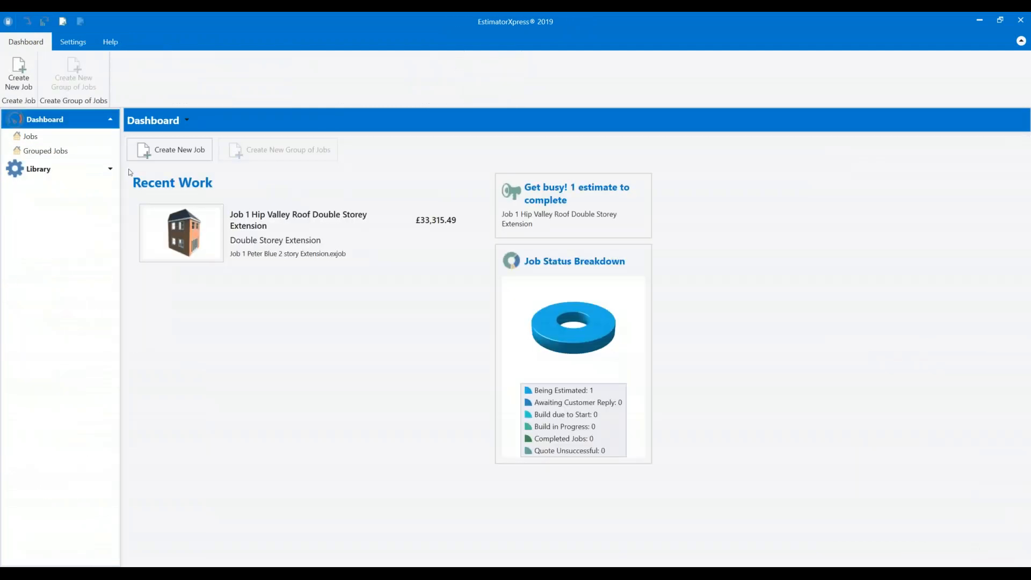
{"action": "left_click", "coordinate": [201, 222]}
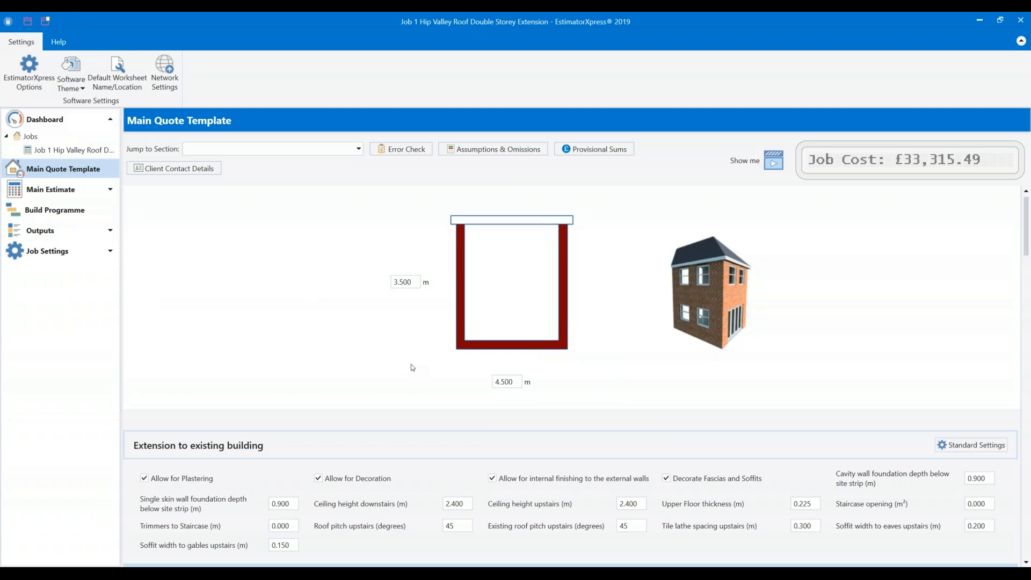
{"action": "scroll", "coordinate": [412, 368], "scroll_direction": "down", "scroll_amount": 10}
{"action": "scroll", "coordinate": [371, 307], "scroll_direction": "up", "scroll_amount": 9}
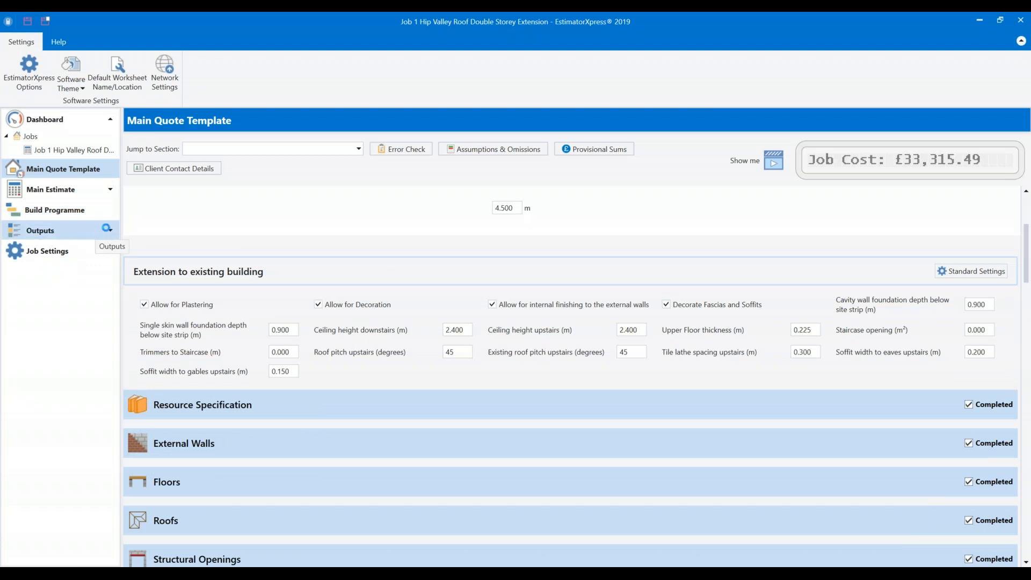
Go to Job 1's Outputs page and expand the Data Reports list.
{"action": "left_click", "coordinate": [117, 230]}
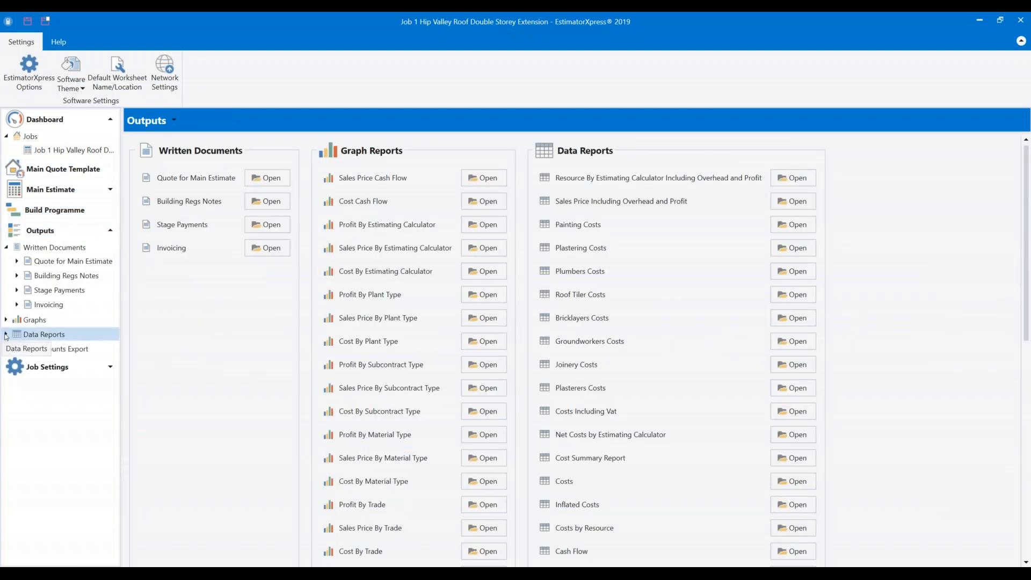
{"action": "left_click", "coordinate": [5, 335]}
{"action": "scroll", "coordinate": [80, 354], "scroll_direction": "down", "scroll_amount": 4}
{"action": "scroll", "coordinate": [95, 377], "scroll_direction": "down", "scroll_amount": 4}
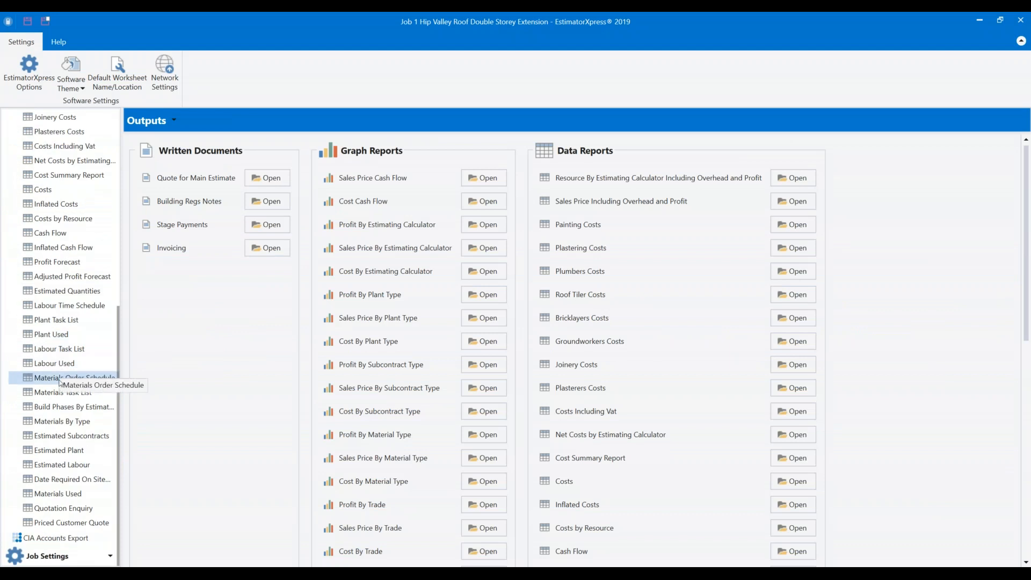
Open the Materials Used report from the Data Reports tree.
{"action": "left_click", "coordinate": [60, 494]}
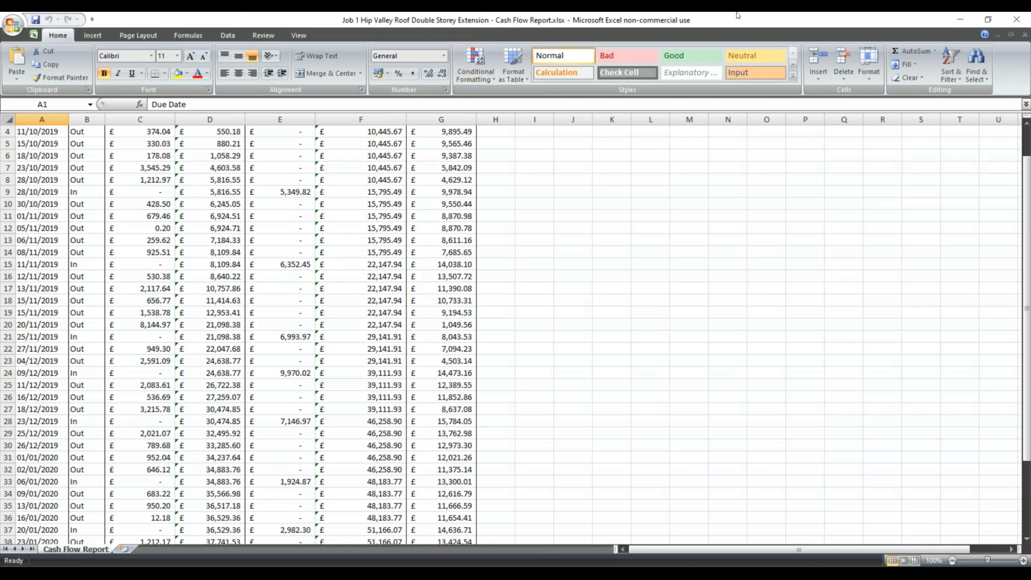
Shrink, reposition and minimize the Excel Cash Flow Report window to reveal Materials Used.
{"action": "left_click", "coordinate": [988, 20]}
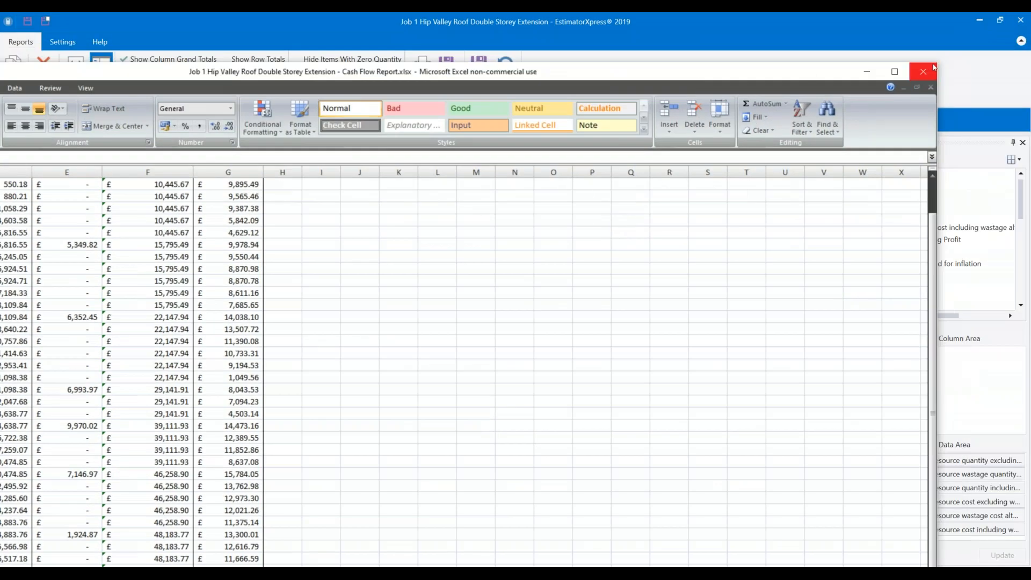
{"action": "left_click", "coordinate": [924, 69]}
{"action": "left_click_drag", "start_coordinate": [939, 61], "coordinate": [516, 344]}
{"action": "left_click_drag", "start_coordinate": [330, 353], "coordinate": [654, 90]}
{"action": "left_click_drag", "start_coordinate": [834, 411], "coordinate": [711, 465]}
{"action": "left_click_drag", "start_coordinate": [593, 90], "coordinate": [639, 90]}
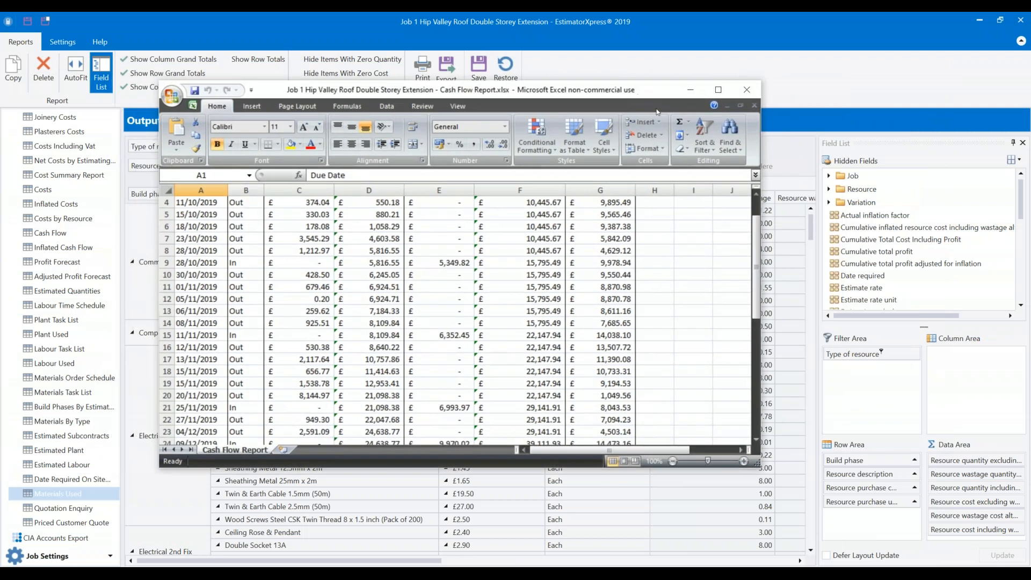
{"action": "left_click", "coordinate": [689, 88]}
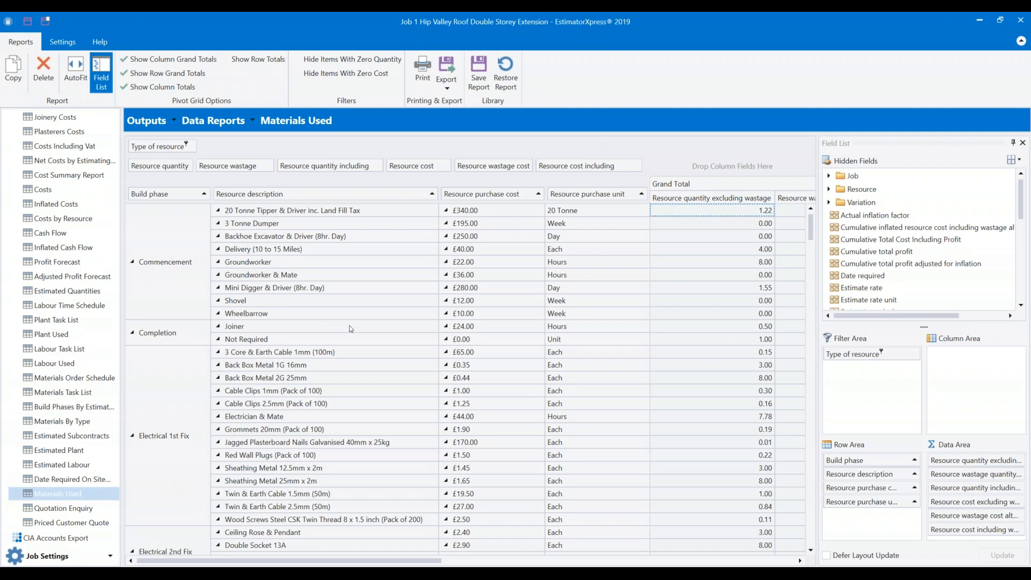
Sort the Build phase and Resource description columns descending, then back to ascending.
{"action": "scroll", "coordinate": [350, 278], "scroll_direction": "down", "scroll_amount": 10}
{"action": "scroll", "coordinate": [343, 273], "scroll_direction": "up", "scroll_amount": 10}
{"action": "mouse_move", "coordinate": [151, 198]}
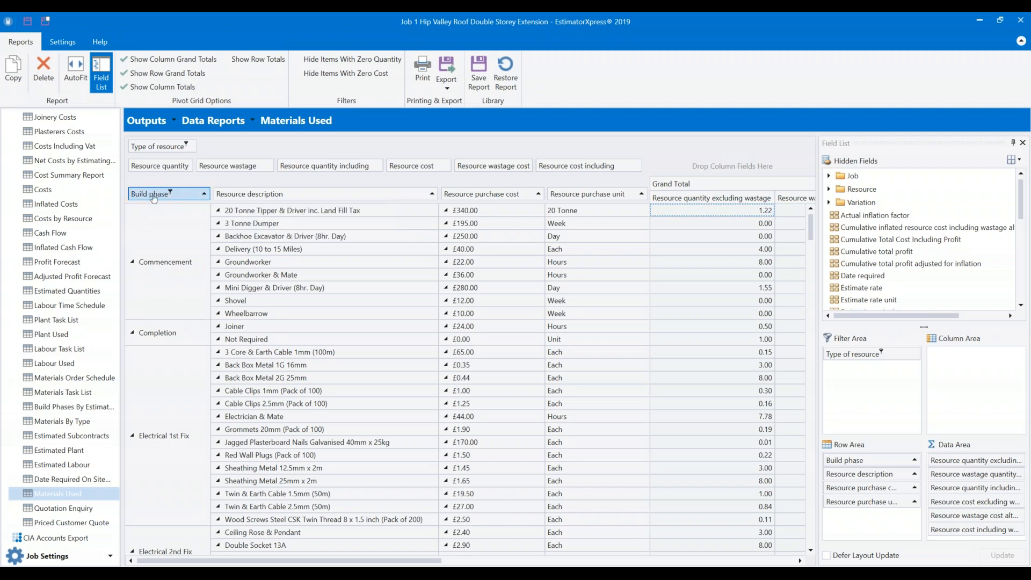
{"action": "left_click", "coordinate": [151, 196]}
{"action": "left_click", "coordinate": [139, 194]}
{"action": "left_click", "coordinate": [283, 194]}
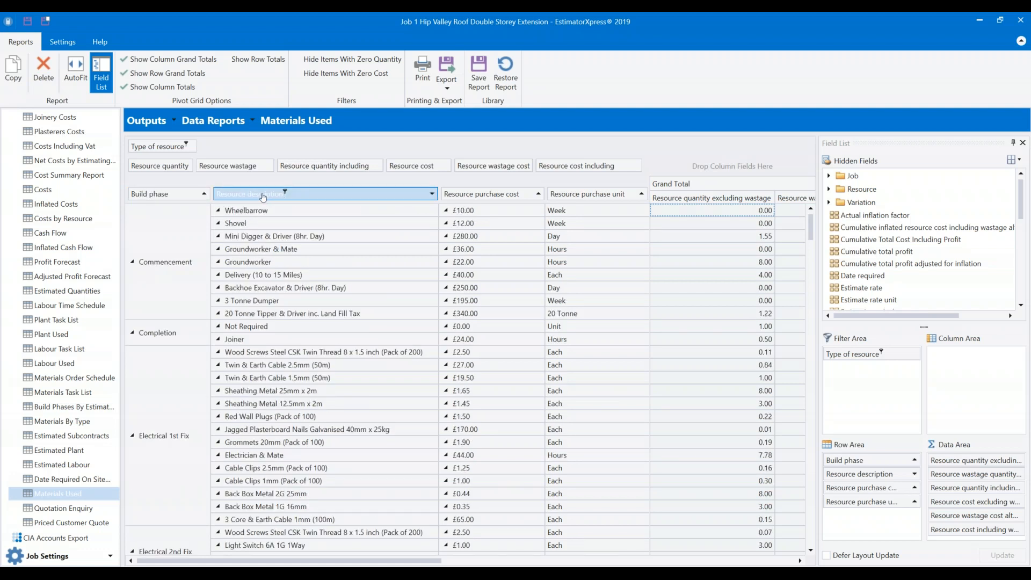
{"action": "left_click", "coordinate": [284, 195]}
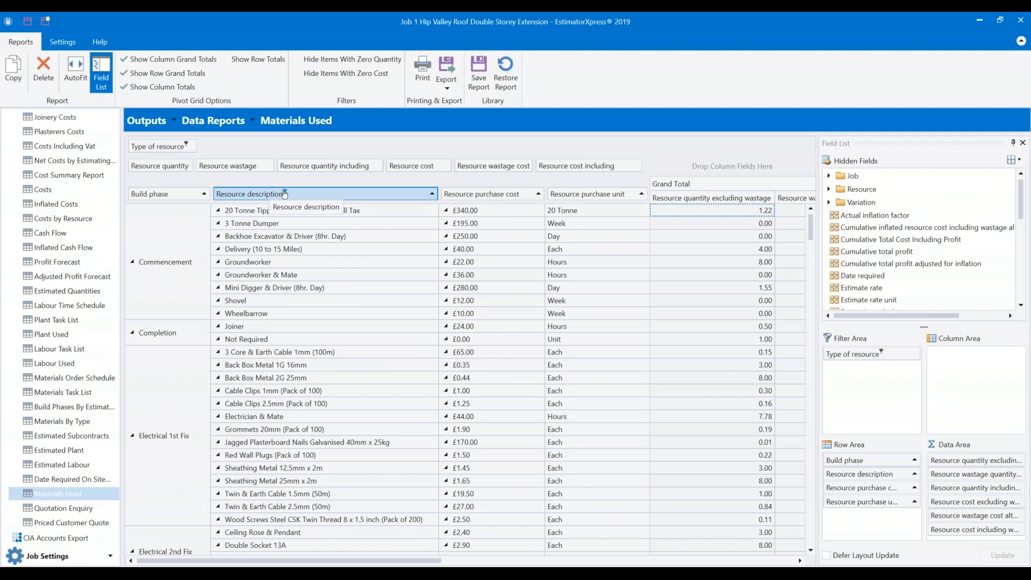
Filter build phases to show only External Works 2 and External Works 3.
{"action": "left_click", "coordinate": [171, 193]}
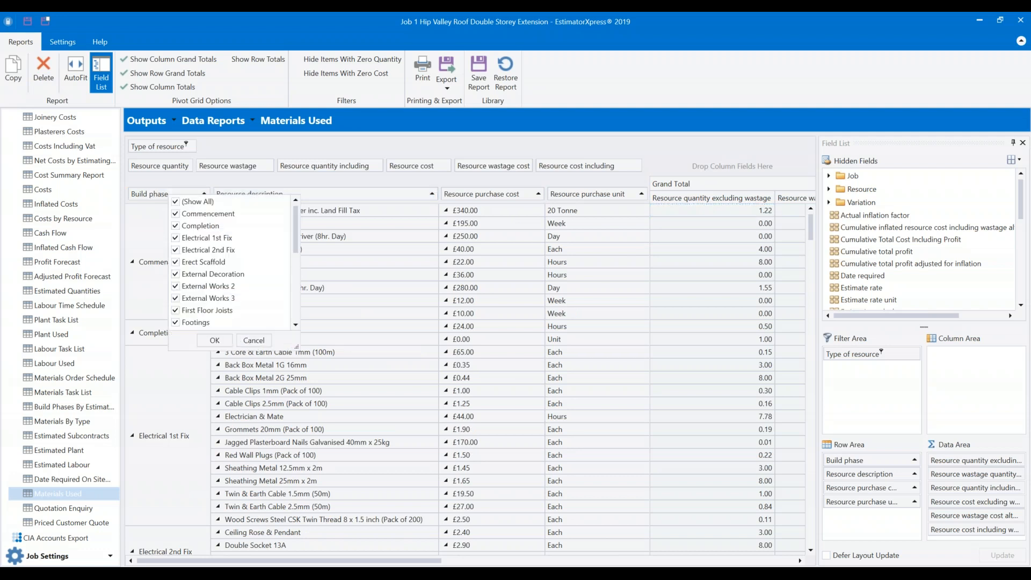
{"action": "left_click", "coordinate": [176, 202]}
{"action": "left_click", "coordinate": [176, 286]}
{"action": "left_click", "coordinate": [176, 298]}
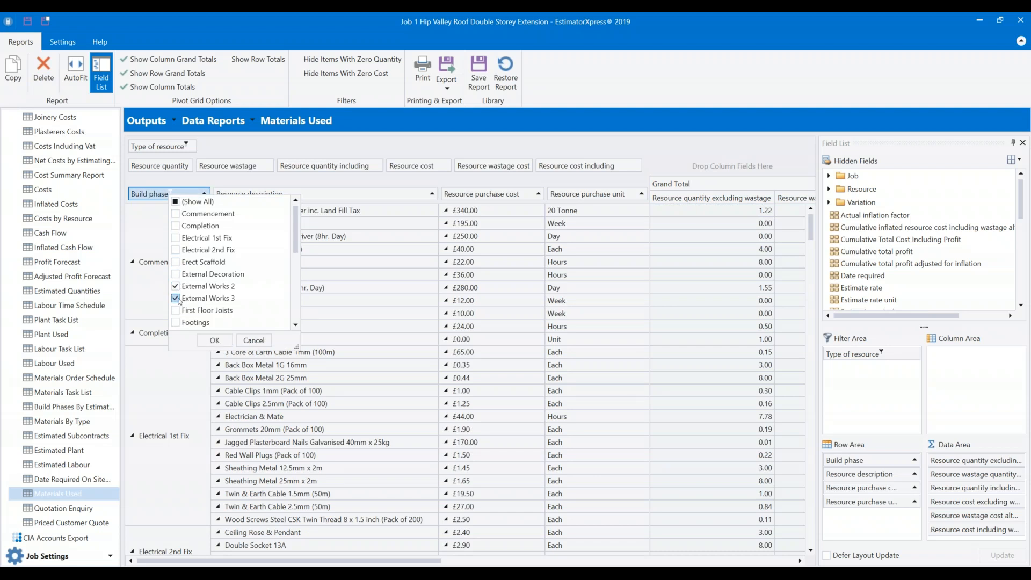
{"action": "left_click", "coordinate": [204, 340]}
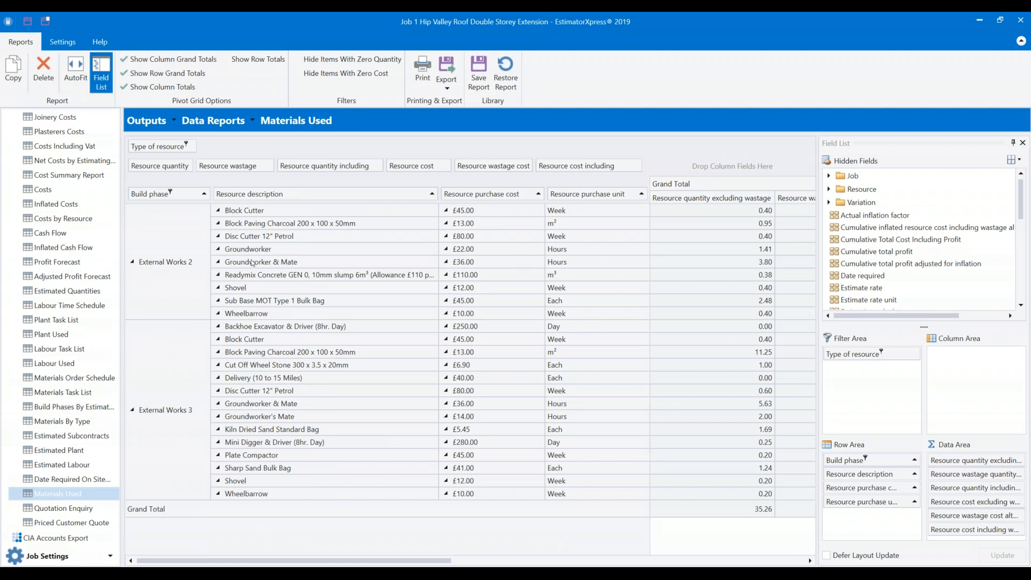
Refilter build phases to Footings, Foundations, Masonry Shell and Oversite and Slabbing.
{"action": "left_click", "coordinate": [171, 192]}
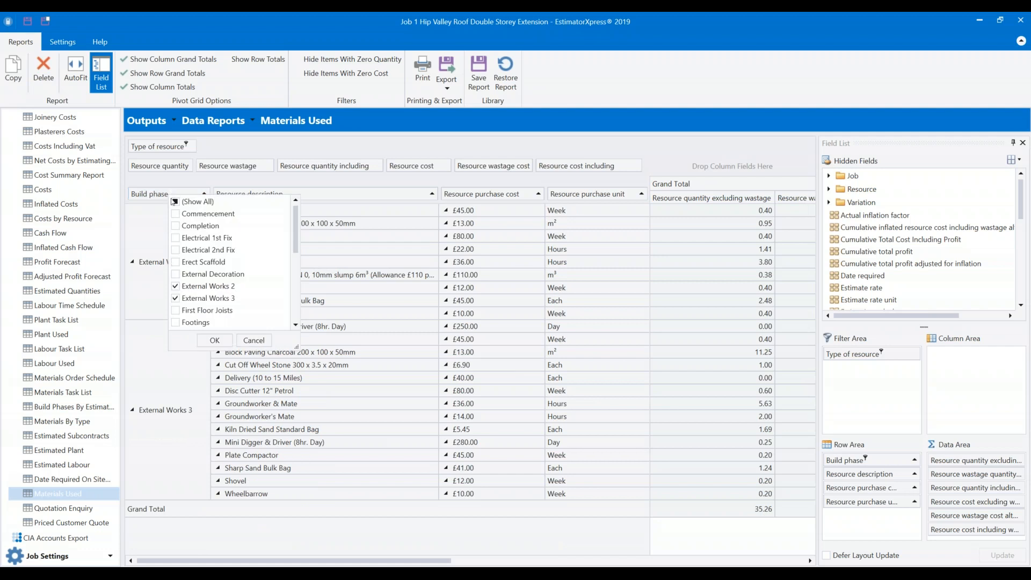
{"action": "scroll", "coordinate": [215, 258], "scroll_direction": "down", "scroll_amount": 5}
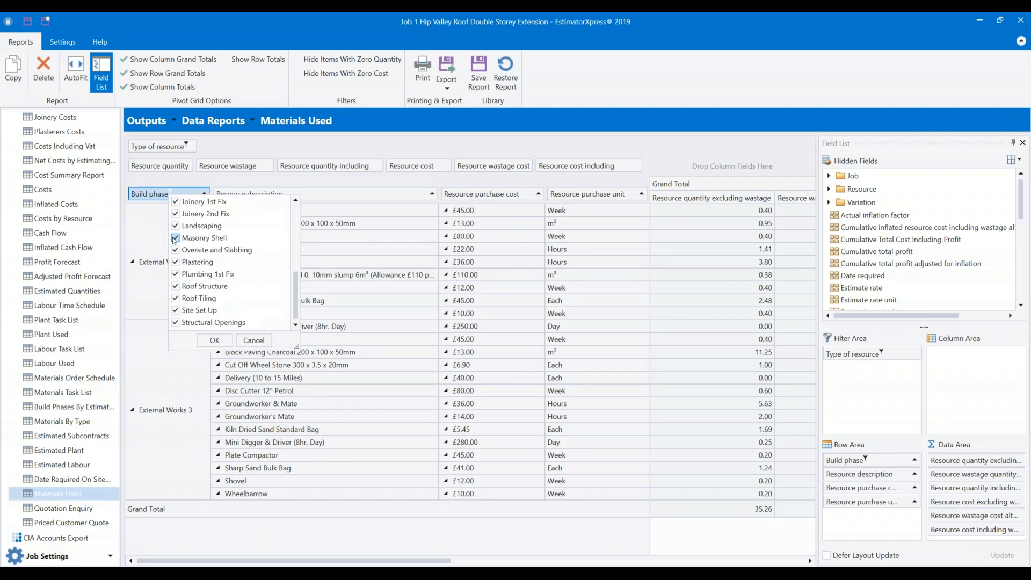
{"action": "left_click", "coordinate": [175, 238]}
{"action": "left_click", "coordinate": [175, 250]}
{"action": "scroll", "coordinate": [177, 236], "scroll_direction": "up", "scroll_amount": 5}
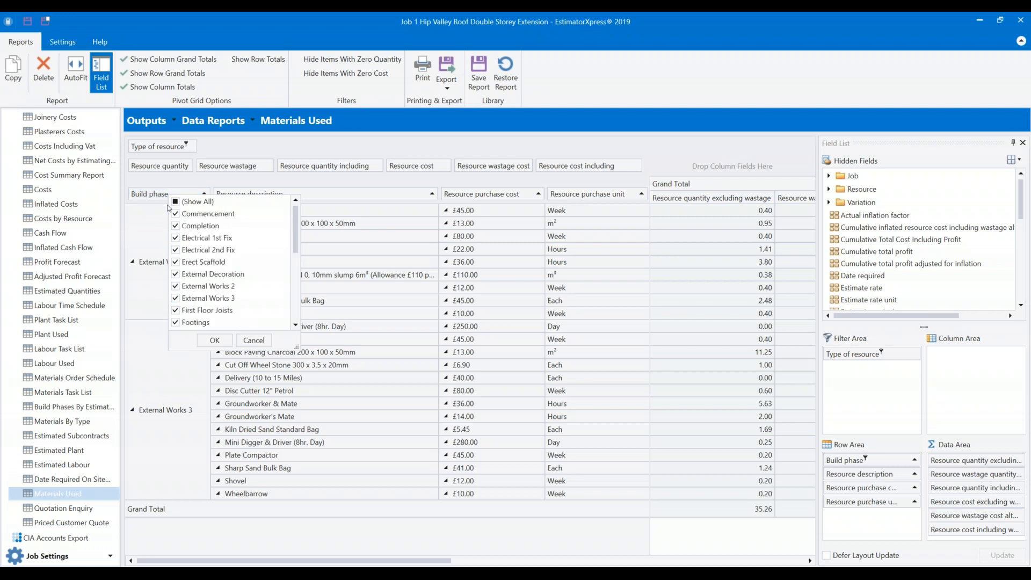
{"action": "left_click", "coordinate": [175, 201]}
{"action": "scroll", "coordinate": [183, 275], "scroll_direction": "down", "scroll_amount": 1}
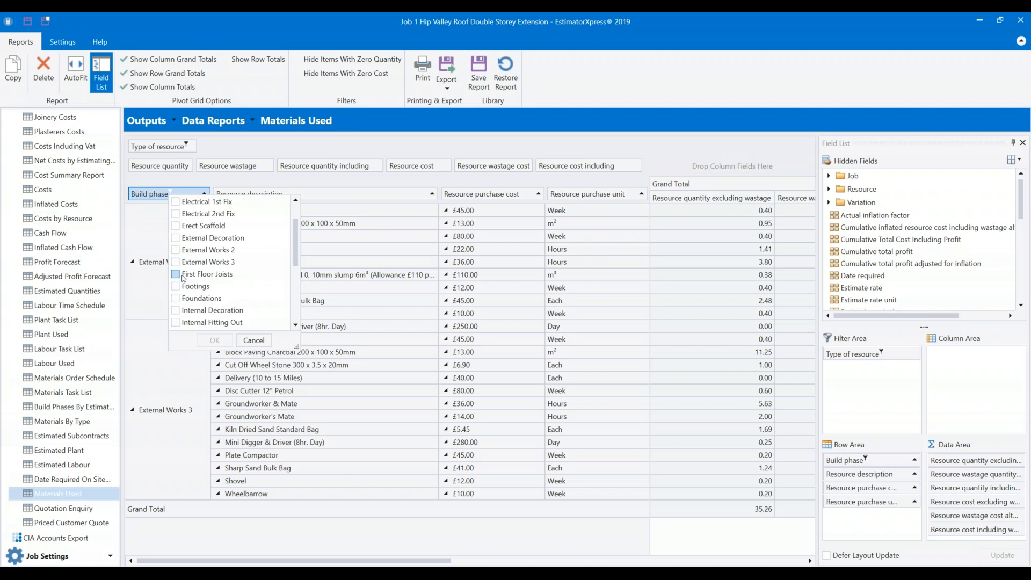
{"action": "left_click", "coordinate": [175, 286]}
{"action": "scroll", "coordinate": [175, 302], "scroll_direction": "down", "scroll_amount": 1}
{"action": "scroll", "coordinate": [176, 304], "scroll_direction": "down", "scroll_amount": 1}
{"action": "left_click", "coordinate": [176, 310]}
{"action": "scroll", "coordinate": [177, 309], "scroll_direction": "down", "scroll_amount": 1}
{"action": "left_click", "coordinate": [175, 285]}
{"action": "scroll", "coordinate": [220, 306], "scroll_direction": "down", "scroll_amount": 1}
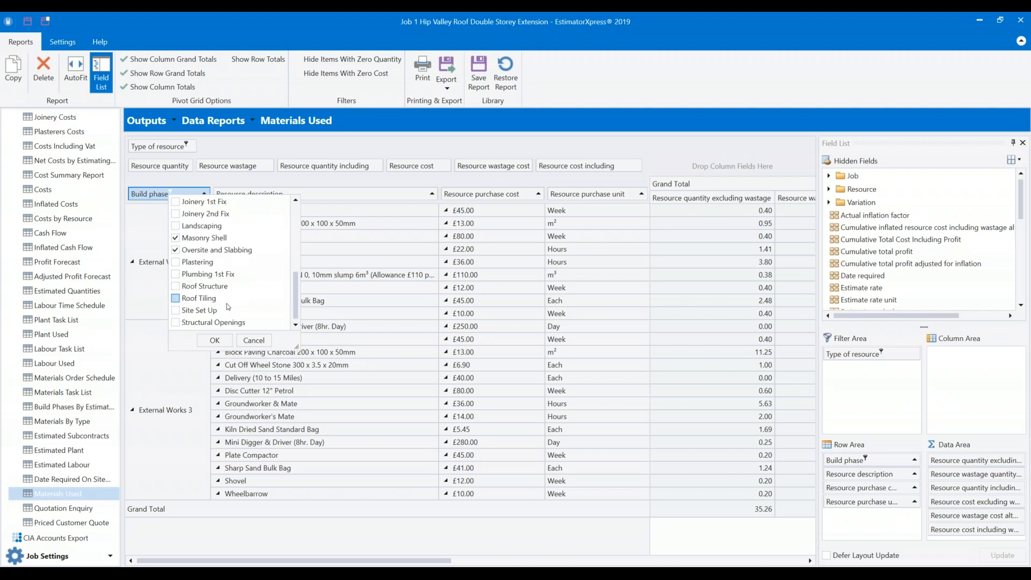
{"action": "scroll", "coordinate": [228, 304], "scroll_direction": "up", "scroll_amount": 5}
{"action": "left_click", "coordinate": [230, 340]}
{"action": "scroll", "coordinate": [248, 325], "scroll_direction": "down", "scroll_amount": 15}
{"action": "scroll", "coordinate": [268, 296], "scroll_direction": "up", "scroll_amount": 15}
Move Resource description into the filter fields and try a Material-only resource type filter.
{"action": "left_click_drag", "start_coordinate": [263, 194], "coordinate": [208, 149]}
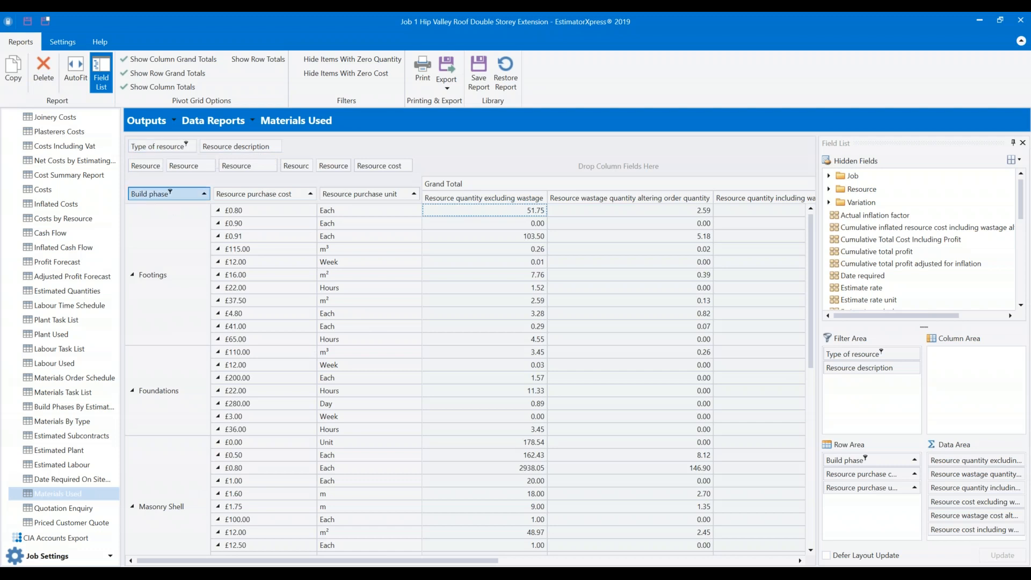
{"action": "left_click", "coordinate": [185, 145]}
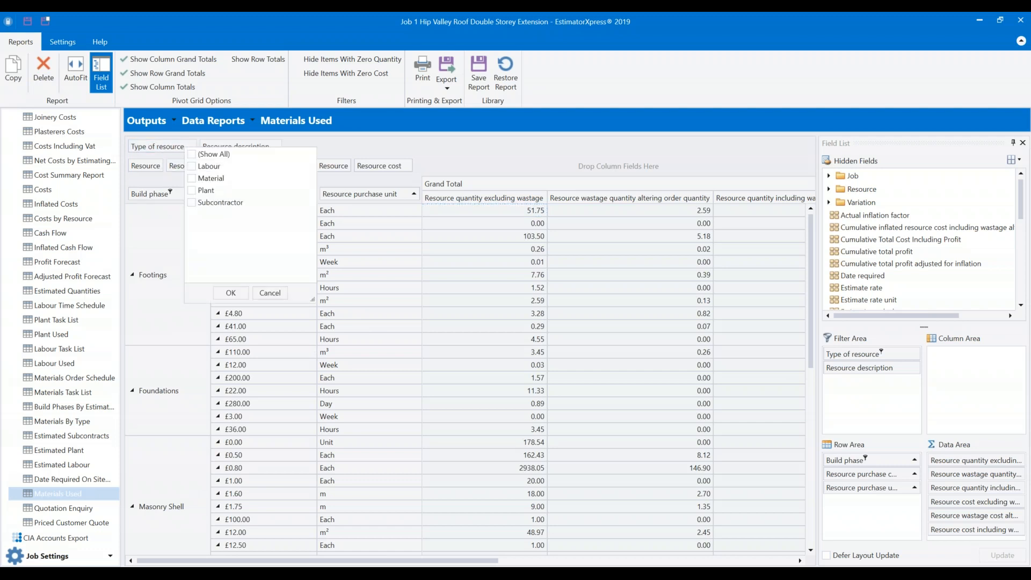
{"action": "left_click", "coordinate": [191, 178]}
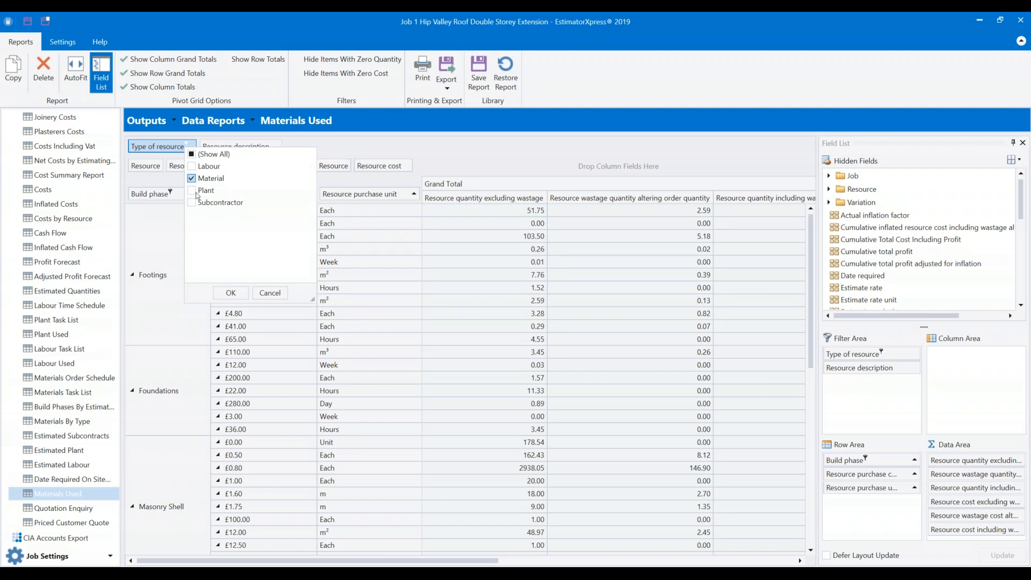
{"action": "left_click", "coordinate": [234, 295]}
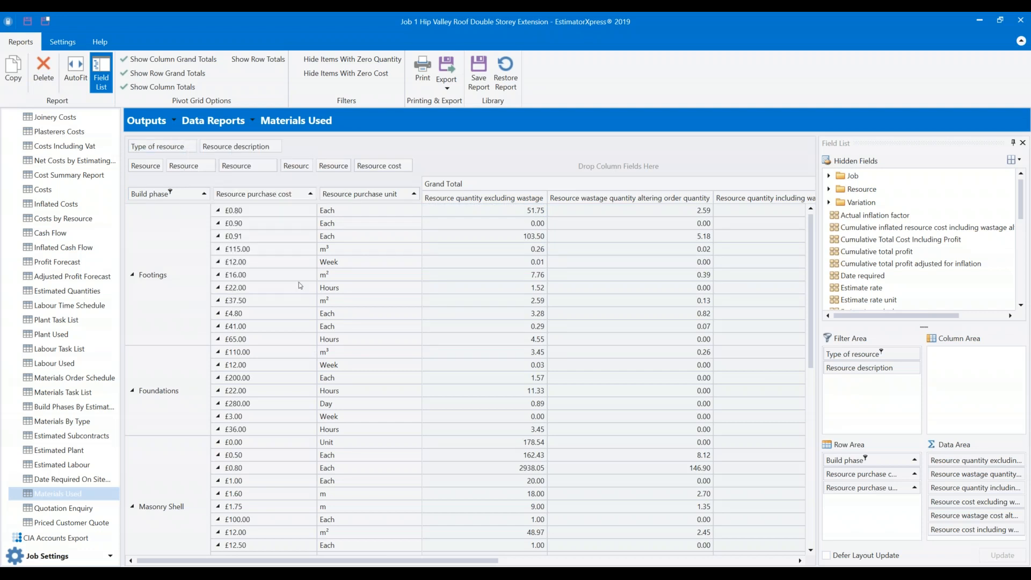
{"action": "left_click", "coordinate": [186, 146]}
{"action": "left_click", "coordinate": [191, 178]}
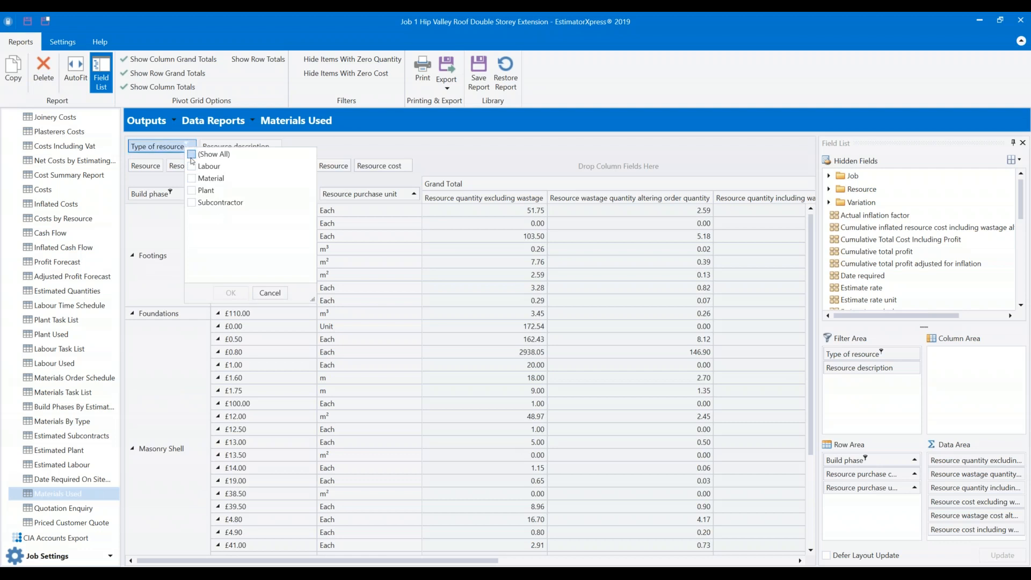
{"action": "left_click", "coordinate": [279, 293]}
Sort build phases descending so Structural Openings leads, and reapply the phase filter.
{"action": "scroll", "coordinate": [215, 269], "scroll_direction": "down", "scroll_amount": 10}
{"action": "scroll", "coordinate": [214, 268], "scroll_direction": "up", "scroll_amount": 10}
{"action": "scroll", "coordinate": [381, 507], "scroll_direction": "up", "scroll_amount": 1}
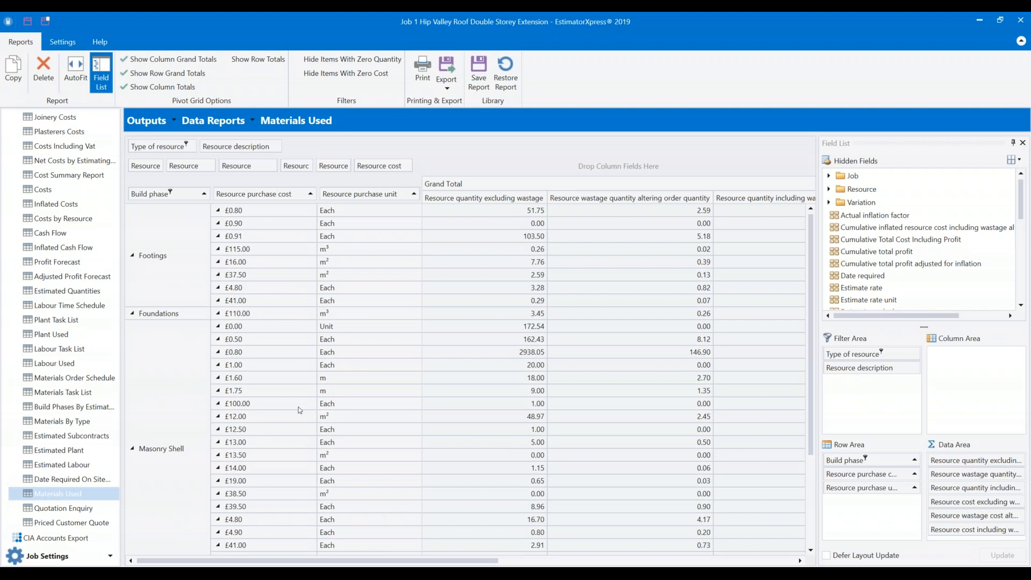
{"action": "left_click", "coordinate": [172, 194]}
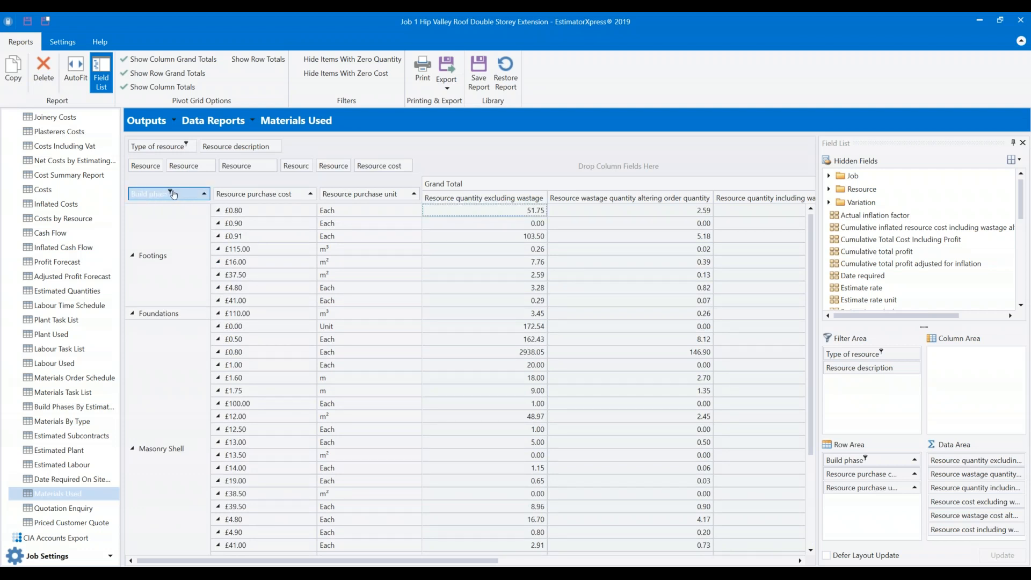
{"action": "left_click", "coordinate": [171, 194]}
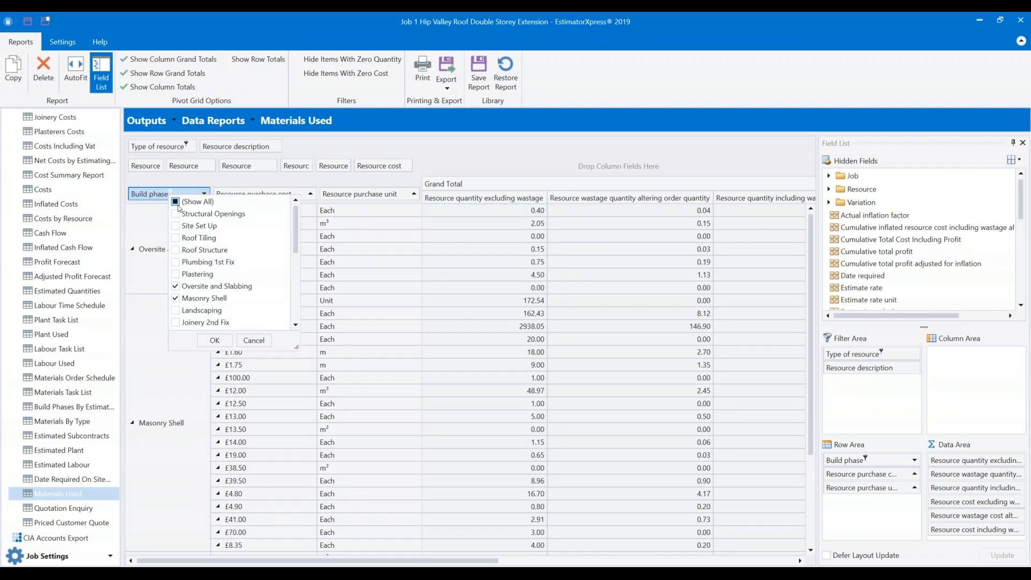
{"action": "left_click", "coordinate": [214, 342]}
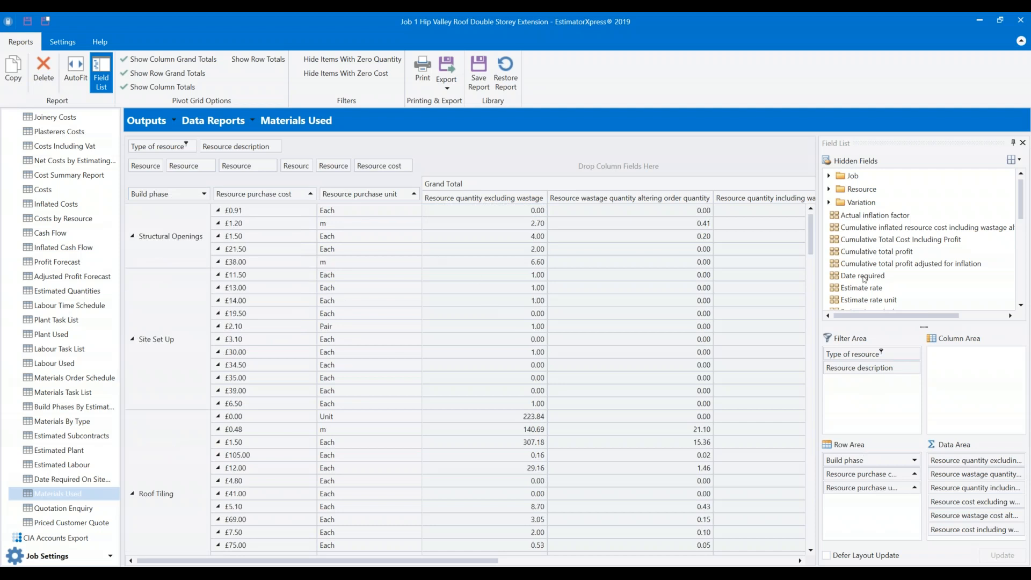
Drag Resource type from the Resource hidden fields into the rows after Build phase.
{"action": "scroll", "coordinate": [877, 282], "scroll_direction": "down", "scroll_amount": 5}
{"action": "scroll", "coordinate": [886, 247], "scroll_direction": "up", "scroll_amount": 5}
{"action": "left_click_drag", "start_coordinate": [237, 203], "coordinate": [258, 197]}
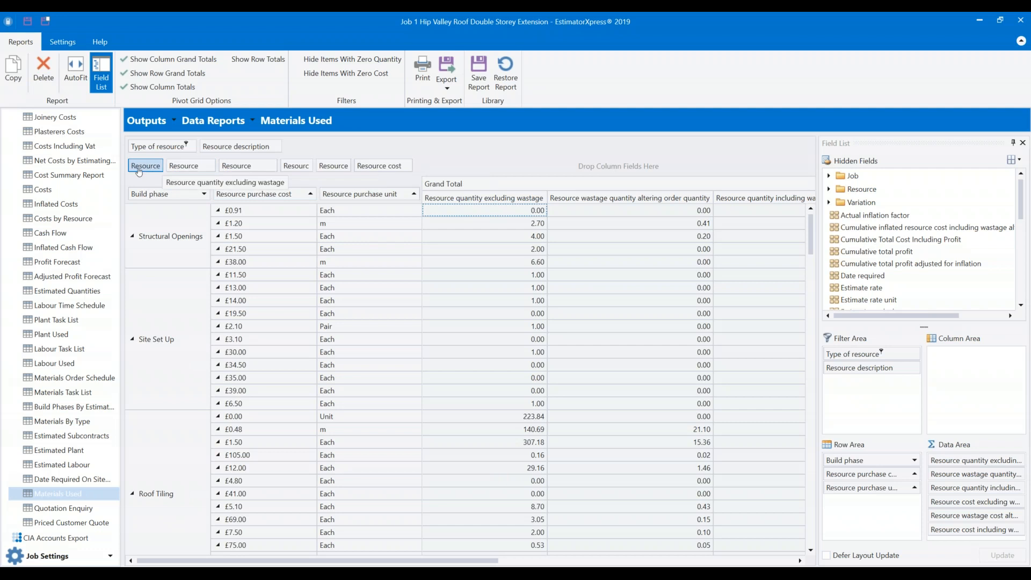
{"action": "scroll", "coordinate": [898, 283], "scroll_direction": "down", "scroll_amount": 3}
{"action": "scroll", "coordinate": [900, 286], "scroll_direction": "down", "scroll_amount": 5}
{"action": "scroll", "coordinate": [899, 281], "scroll_direction": "up", "scroll_amount": 10}
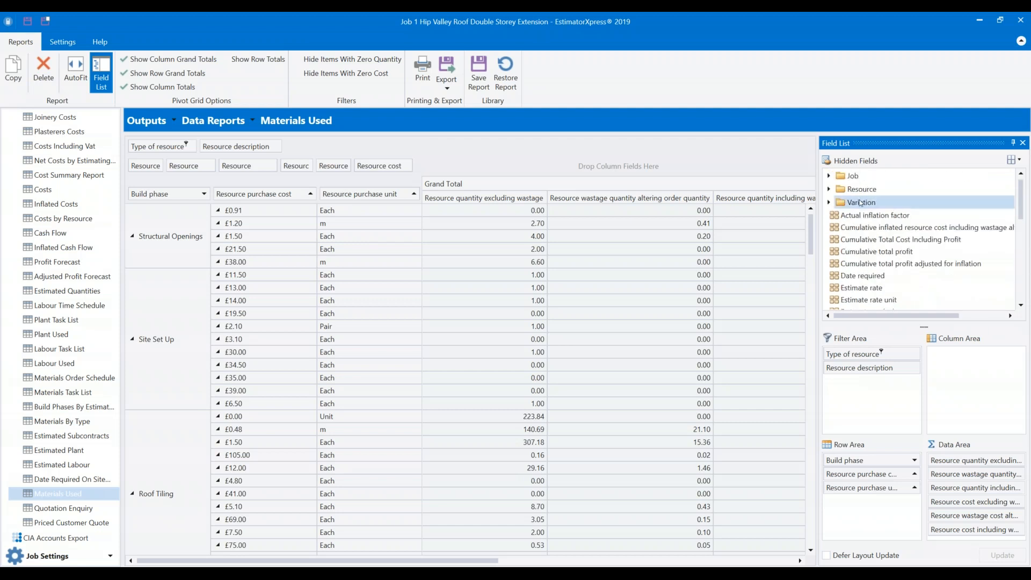
{"action": "double_click", "coordinate": [861, 189]}
{"action": "scroll", "coordinate": [880, 224], "scroll_direction": "down", "scroll_amount": 10}
{"action": "scroll", "coordinate": [873, 230], "scroll_direction": "down", "scroll_amount": 3}
{"action": "scroll", "coordinate": [871, 231], "scroll_direction": "up", "scroll_amount": 2}
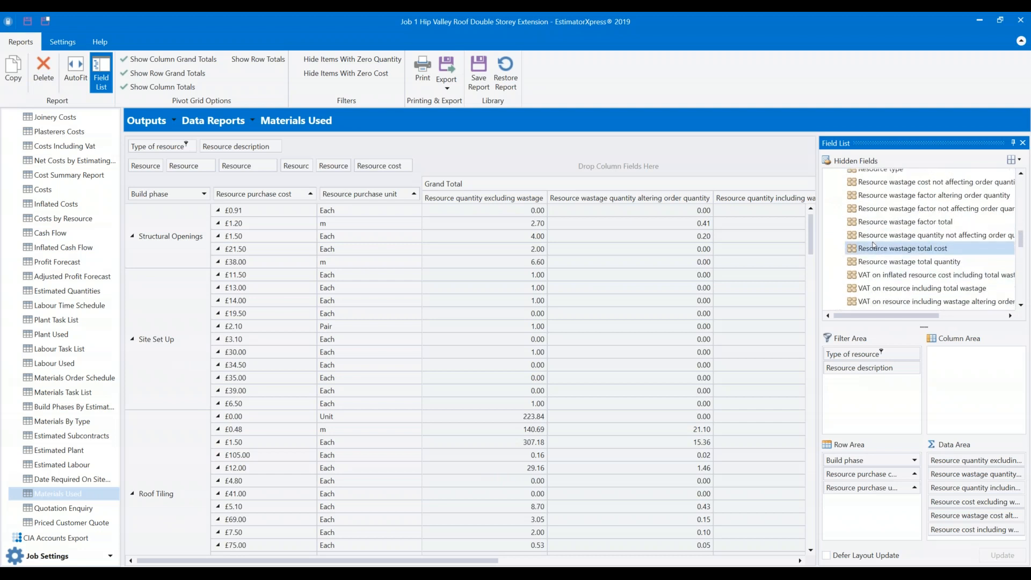
{"action": "scroll", "coordinate": [880, 251], "scroll_direction": "up", "scroll_amount": 1}
{"action": "scroll", "coordinate": [878, 249], "scroll_direction": "up", "scroll_amount": 2}
{"action": "left_click_drag", "start_coordinate": [880, 229], "coordinate": [259, 329]}
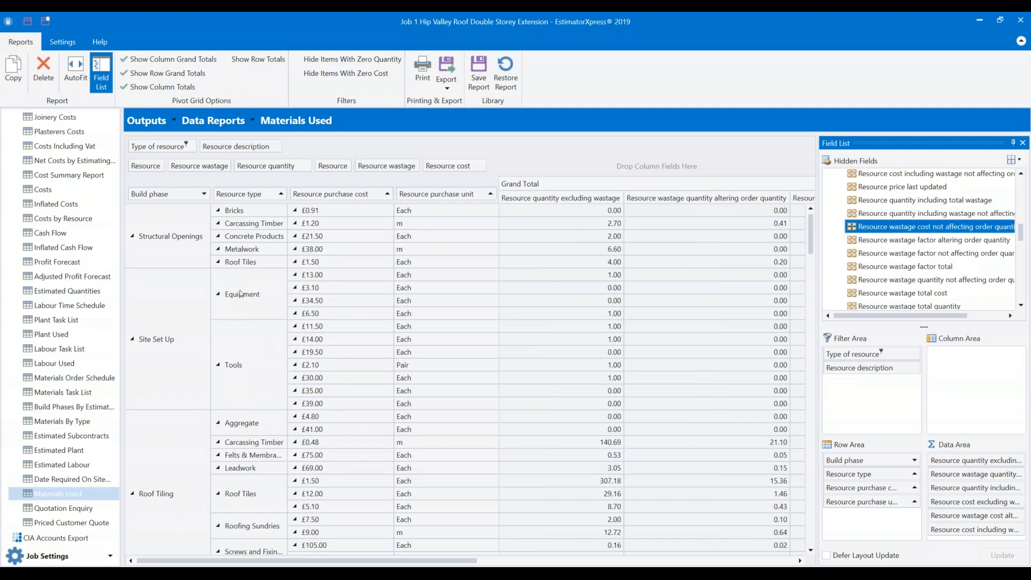
AutoFit the column widths and move Resource type ahead of Build phase as the outer grouping.
{"action": "left_click", "coordinate": [161, 242]}
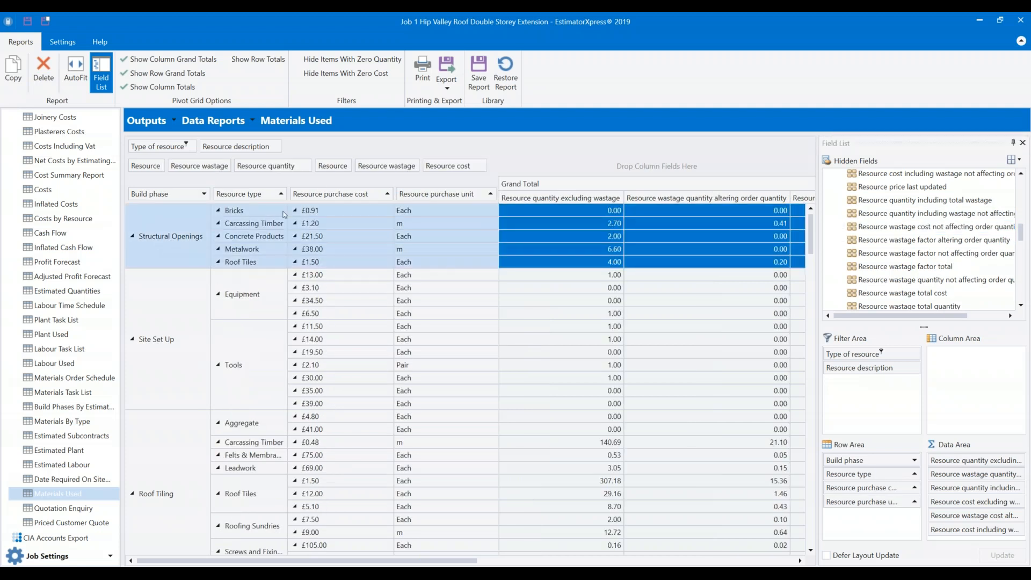
{"action": "left_click", "coordinate": [80, 72]}
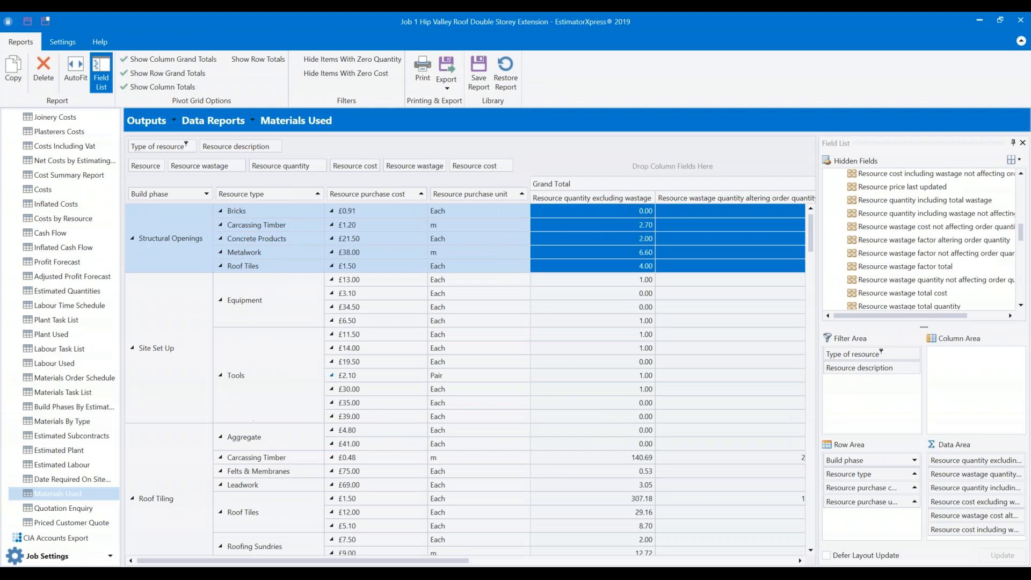
{"action": "left_click", "coordinate": [268, 288]}
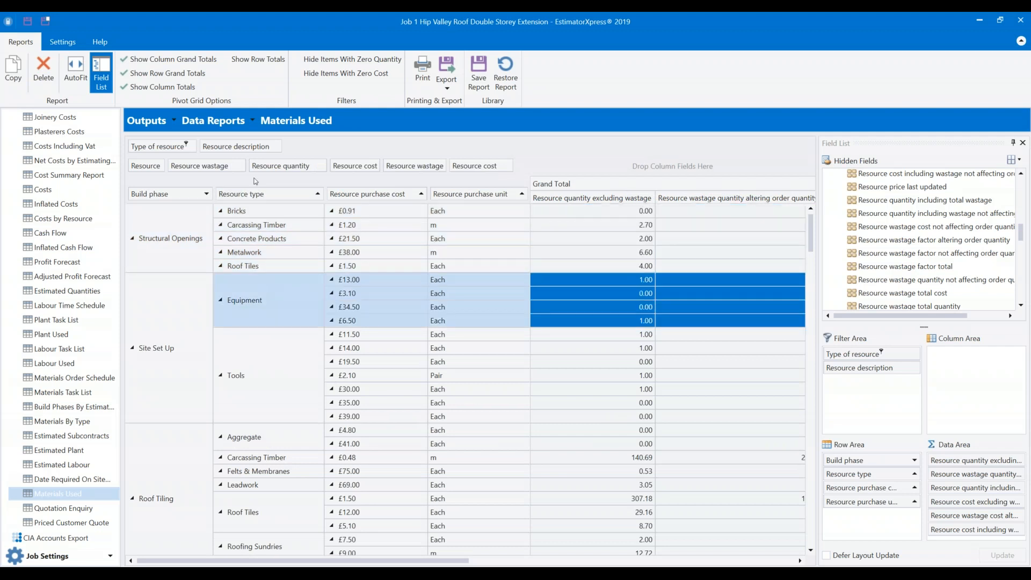
{"action": "left_click", "coordinate": [161, 234]}
{"action": "left_click_drag", "start_coordinate": [259, 194], "coordinate": [129, 199]}
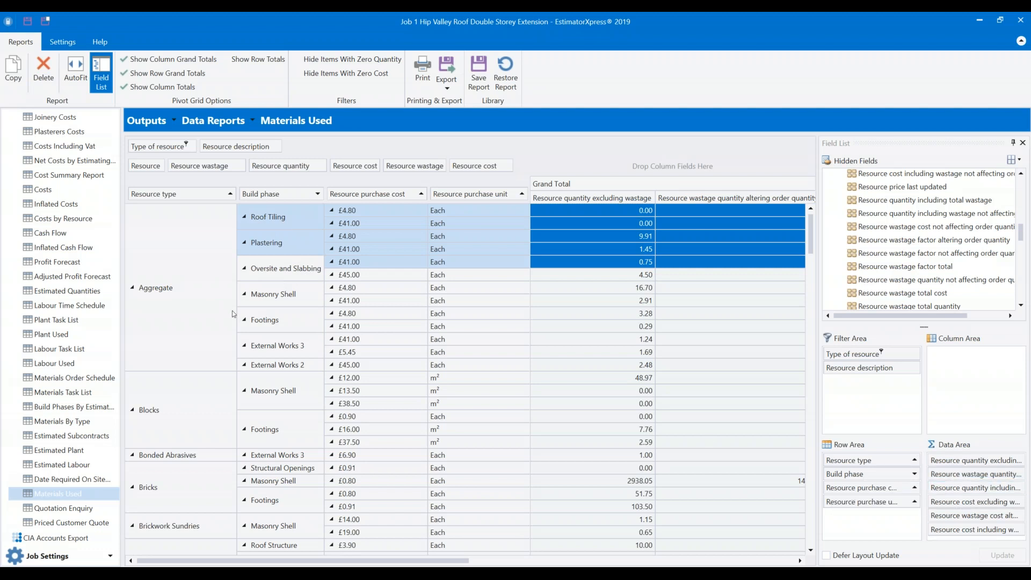
Remove the quantity and Resource wastage quantity data fields, then restore the library layout.
{"action": "left_click", "coordinate": [933, 330]}
{"action": "left_click_drag", "start_coordinate": [953, 502], "coordinate": [941, 260]}
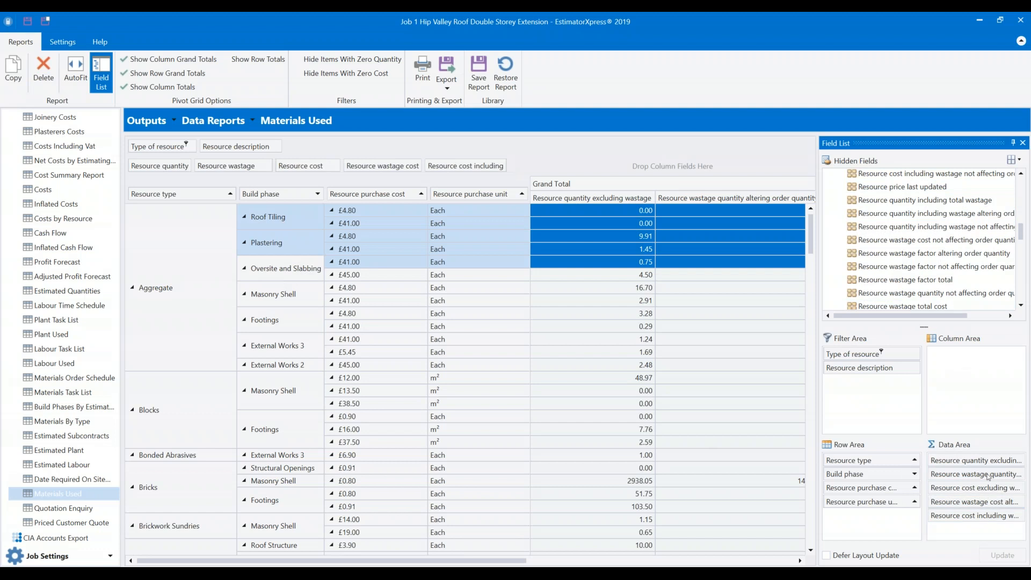
{"action": "left_click_drag", "start_coordinate": [939, 501], "coordinate": [938, 267]}
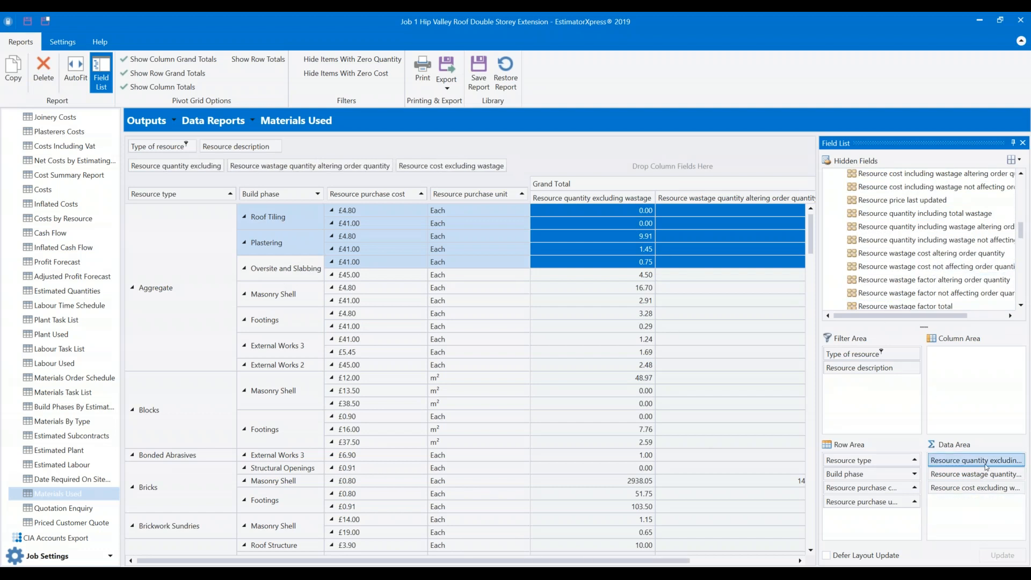
{"action": "left_click_drag", "start_coordinate": [955, 460], "coordinate": [934, 257]}
{"action": "left_click", "coordinate": [645, 214]}
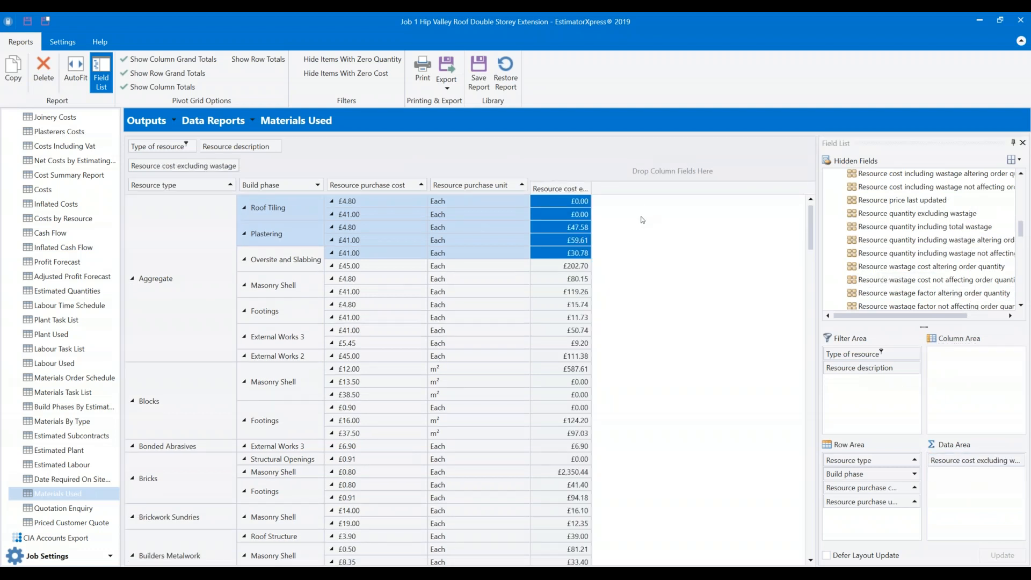
{"action": "left_click", "coordinate": [507, 82]}
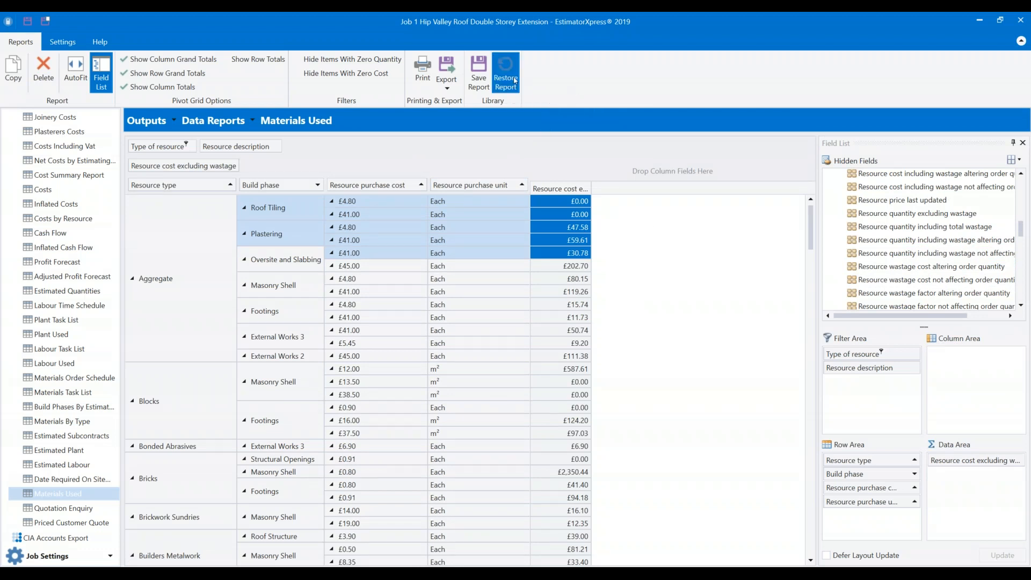
{"action": "left_click", "coordinate": [526, 321]}
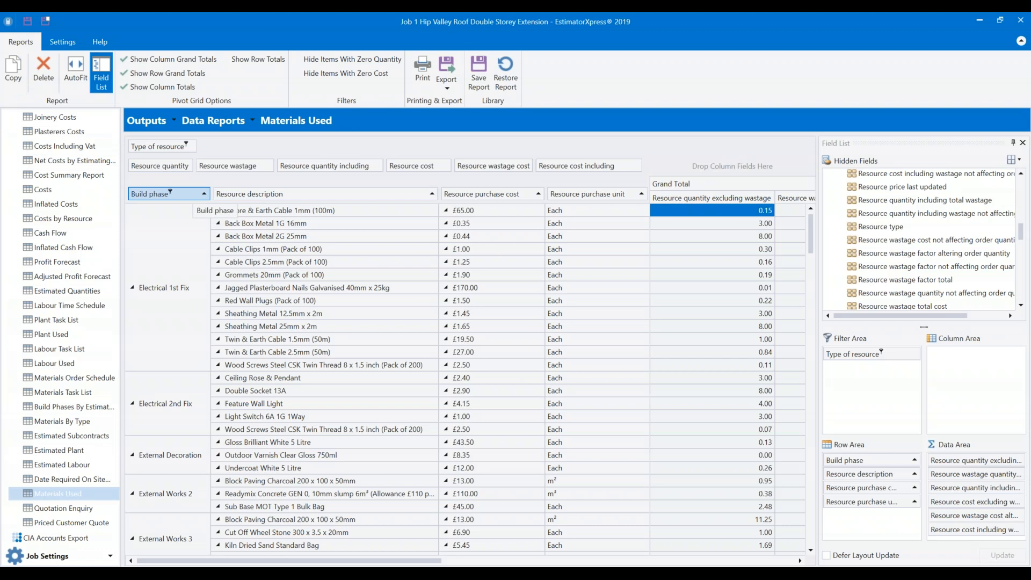
Copy the Materials Used report as a new report named 'TEst'.
{"action": "left_click", "coordinate": [13, 70]}
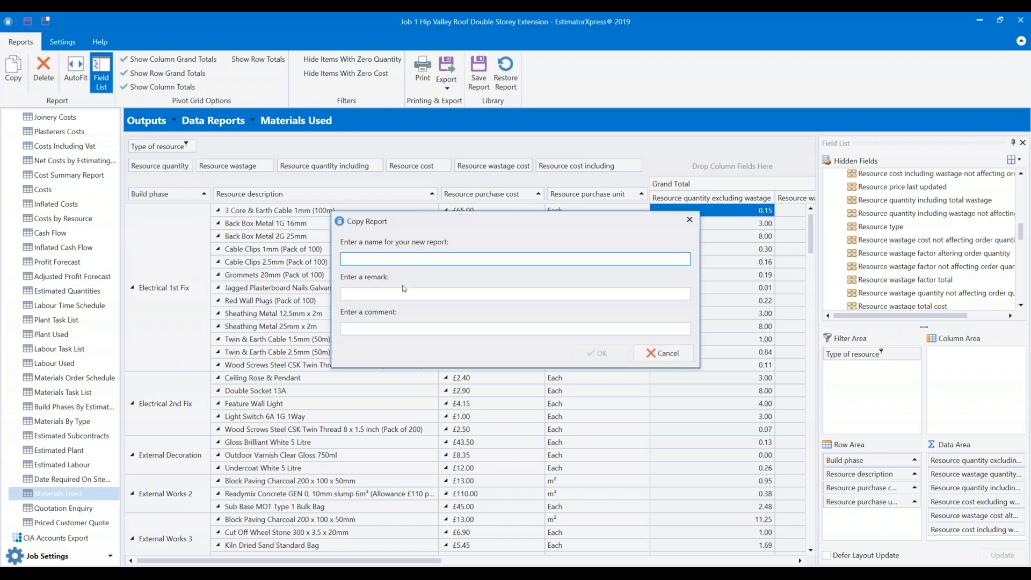
{"action": "left_click", "coordinate": [400, 291]}
{"action": "key", "text": "Tab"}
{"action": "left_click", "coordinate": [417, 257]}
{"action": "type", "text": "TEst"}
{"action": "left_click", "coordinate": [617, 353]}
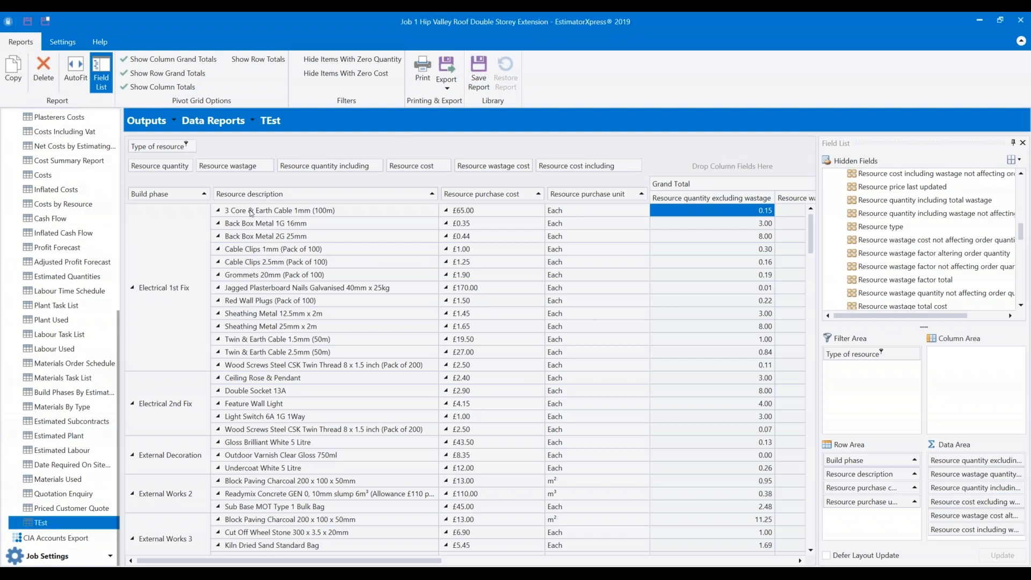
Group the TEst report rows by Resource type then Resource description, with Build phase as a filter.
{"action": "left_click_drag", "start_coordinate": [255, 196], "coordinate": [222, 147]}
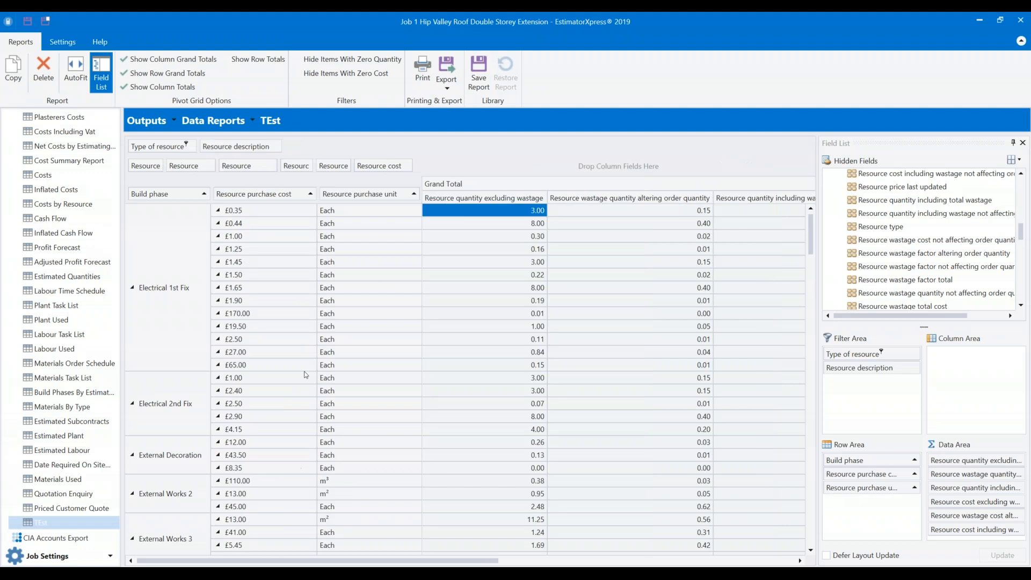
{"action": "left_click_drag", "start_coordinate": [236, 146], "coordinate": [214, 154]}
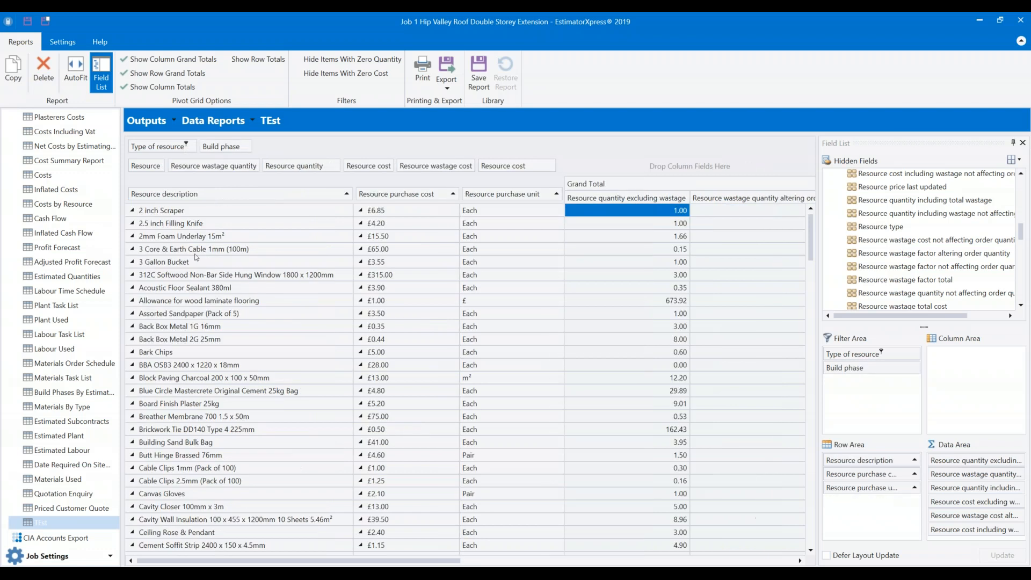
{"action": "left_click_drag", "start_coordinate": [880, 226], "coordinate": [132, 194]}
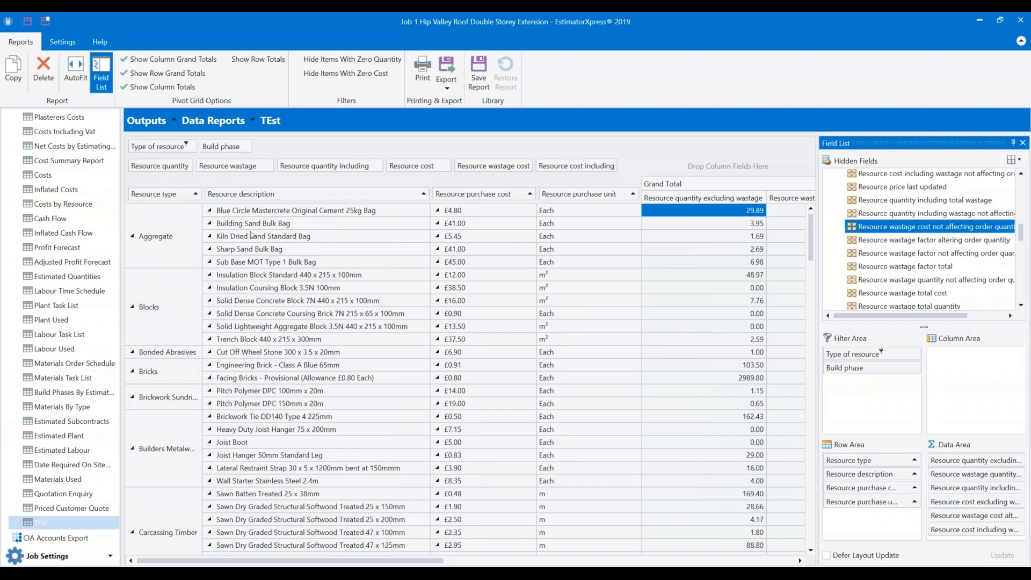
{"action": "scroll", "coordinate": [238, 222], "scroll_direction": "down", "scroll_amount": 5}
{"action": "scroll", "coordinate": [239, 228], "scroll_direction": "up", "scroll_amount": 5}
{"action": "left_click", "coordinate": [446, 75]}
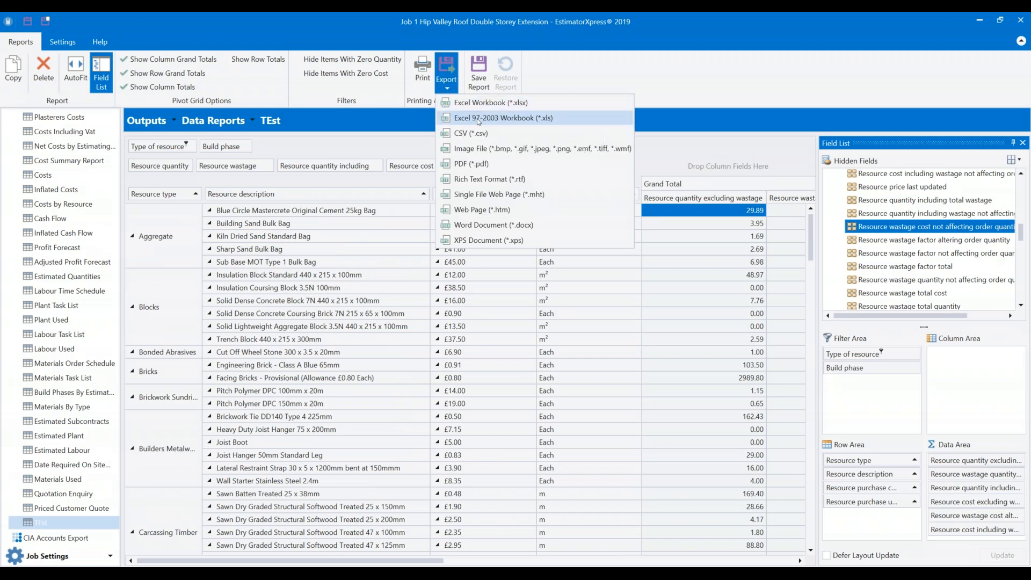
Export the TEst report as an Excel workbook (*.xlsx) and save it.
{"action": "left_click", "coordinate": [475, 103]}
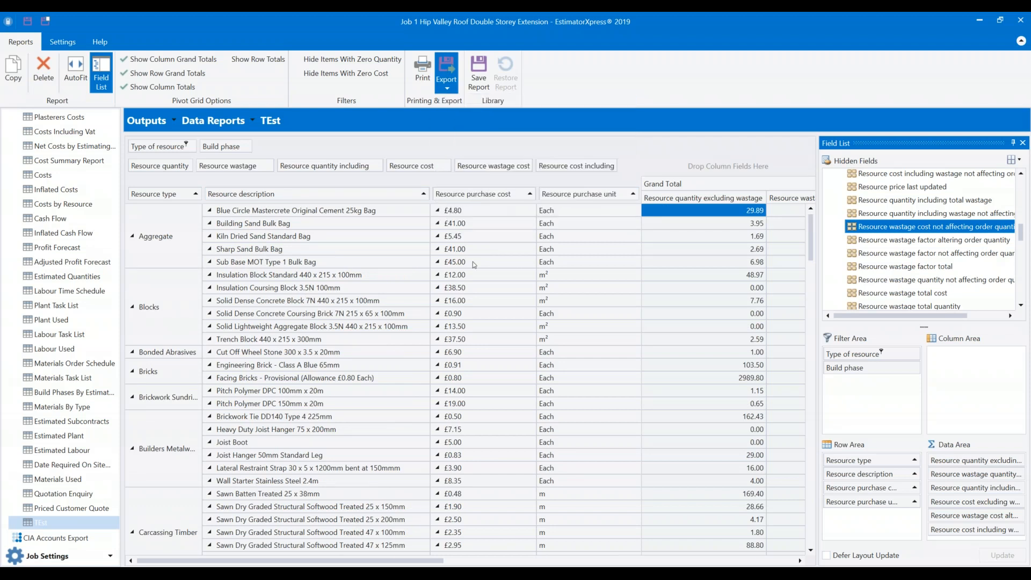
{"action": "left_click", "coordinate": [380, 282]}
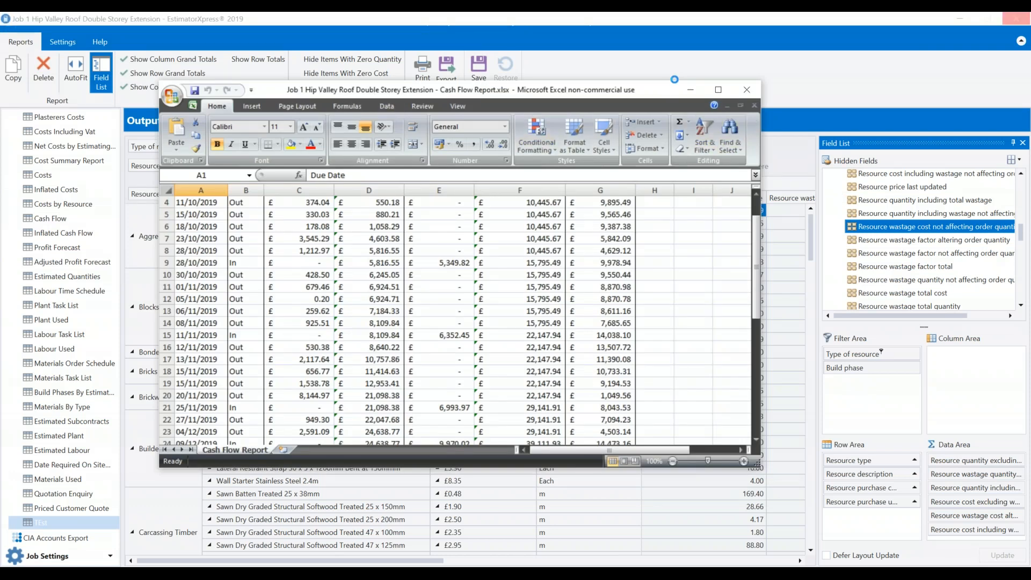
Close the Cash Flow Report workbook without saving and maximize the TEst workbook.
{"action": "left_click", "coordinate": [748, 89]}
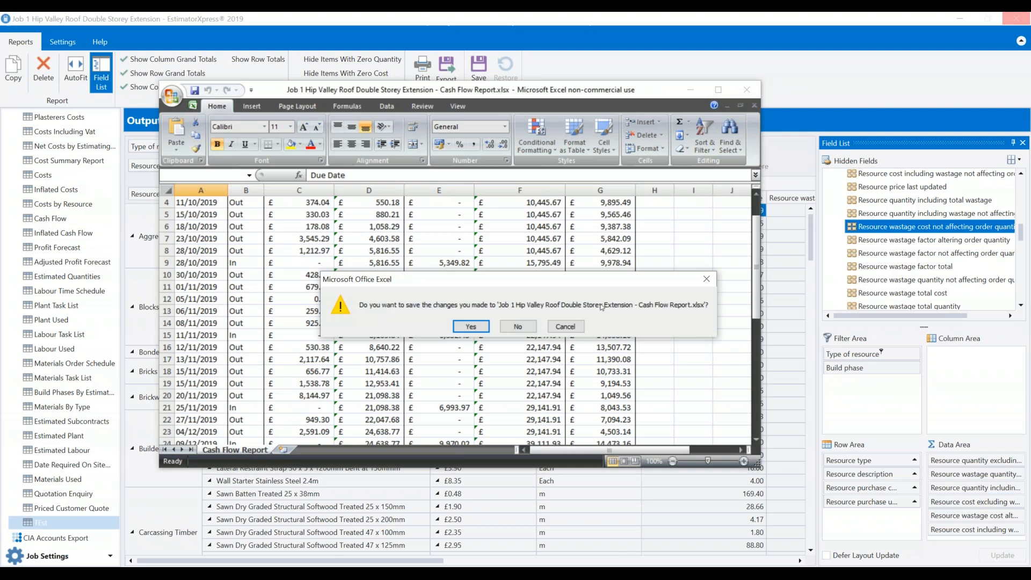
{"action": "left_click", "coordinate": [516, 329]}
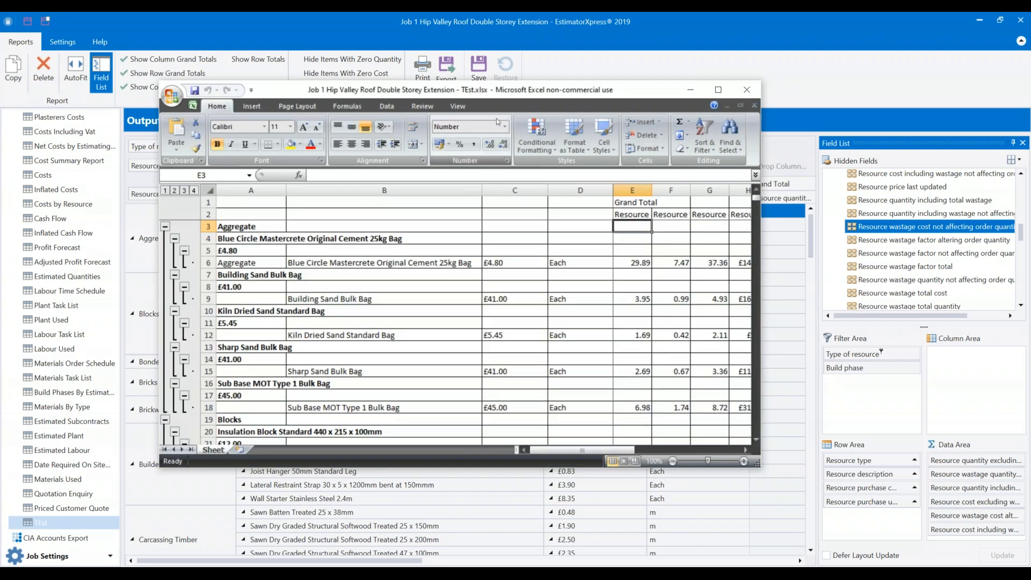
{"action": "left_click", "coordinate": [717, 89]}
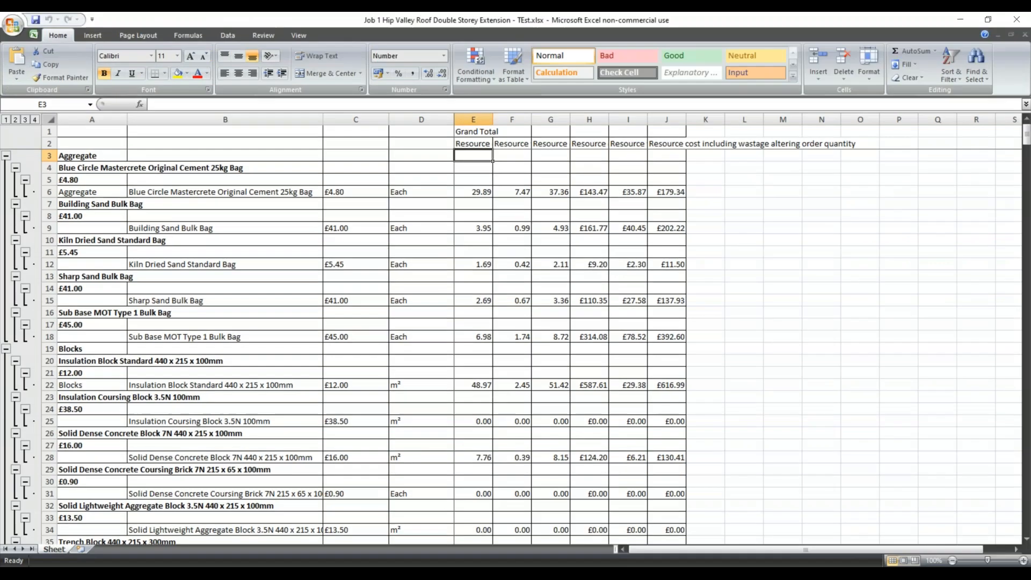
Collapse and re-expand the Aggregate and Blue Circle Mastercrete outline groups.
{"action": "left_click", "coordinate": [25, 180]}
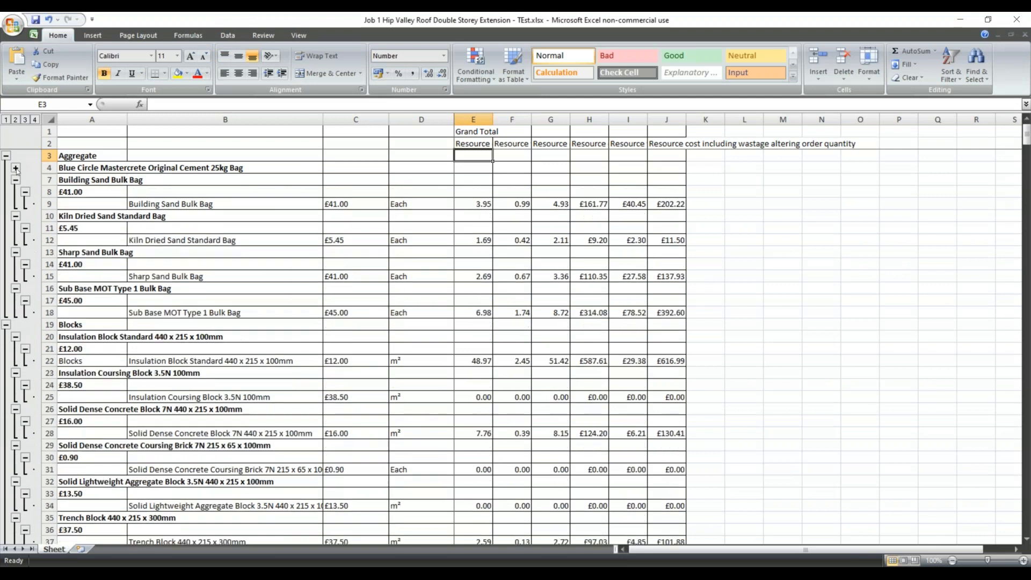
{"action": "left_click", "coordinate": [6, 155]}
{"action": "left_click", "coordinate": [7, 156]}
{"action": "left_click", "coordinate": [26, 179]}
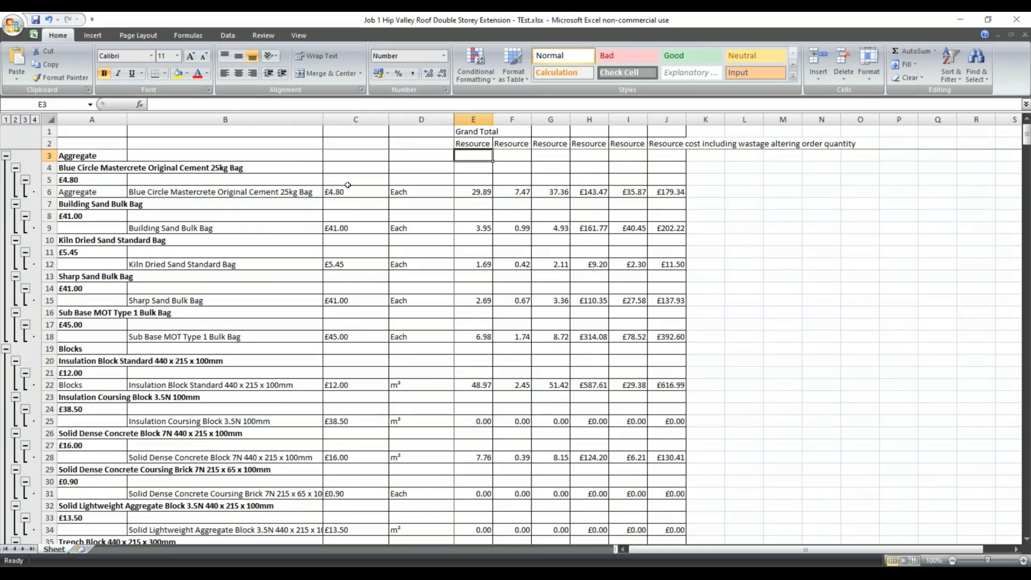
Inspect cells A7 to B10 around Building Sand Bulk Bag, then close TEst.xlsx without saving.
{"action": "left_click", "coordinate": [77, 203]}
{"action": "left_click", "coordinate": [78, 218]}
{"action": "left_click", "coordinate": [95, 237]}
{"action": "left_click", "coordinate": [138, 229]}
{"action": "left_click", "coordinate": [78, 204]}
{"action": "left_click", "coordinate": [84, 217]}
{"action": "left_click", "coordinate": [148, 228]}
{"action": "left_click", "coordinate": [81, 205]}
{"action": "left_click", "coordinate": [81, 215]}
{"action": "left_click", "coordinate": [172, 239]}
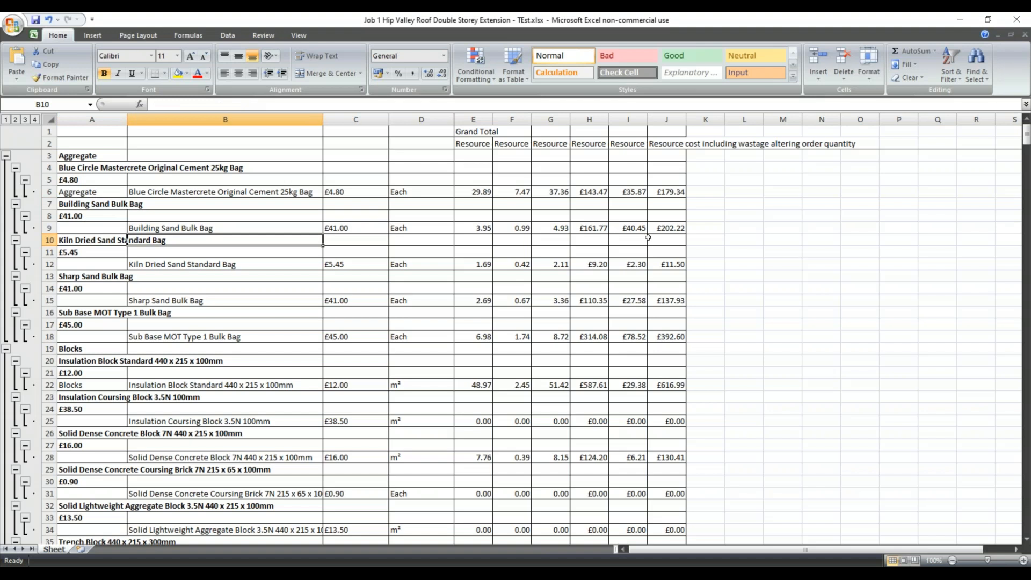
{"action": "left_click", "coordinate": [1024, 33]}
{"action": "left_click", "coordinate": [517, 326]}
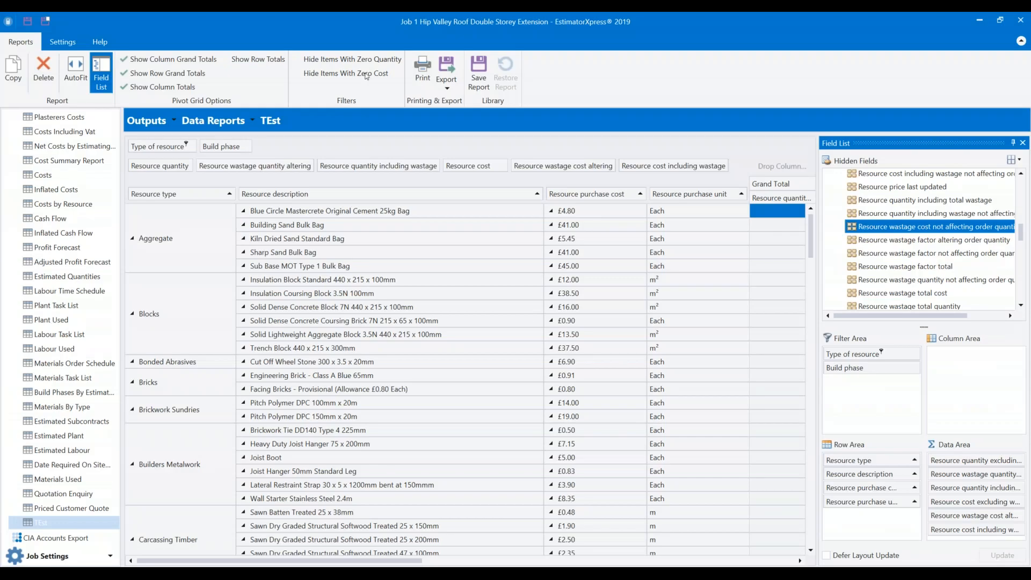
Export the TEst report as TEst.csv into the Completed Jobs folder.
{"action": "left_click", "coordinate": [446, 72]}
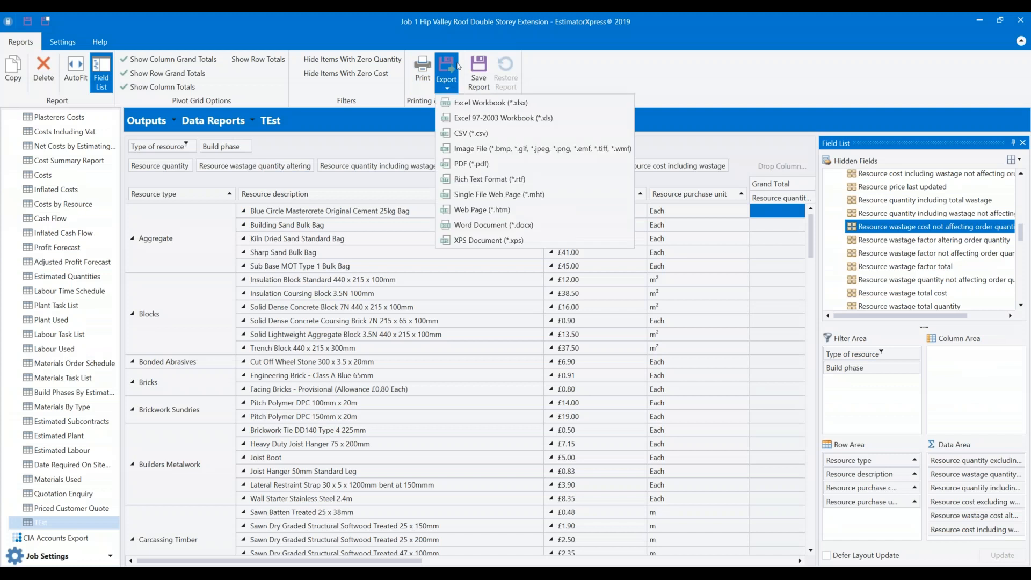
{"action": "left_click", "coordinate": [492, 132]}
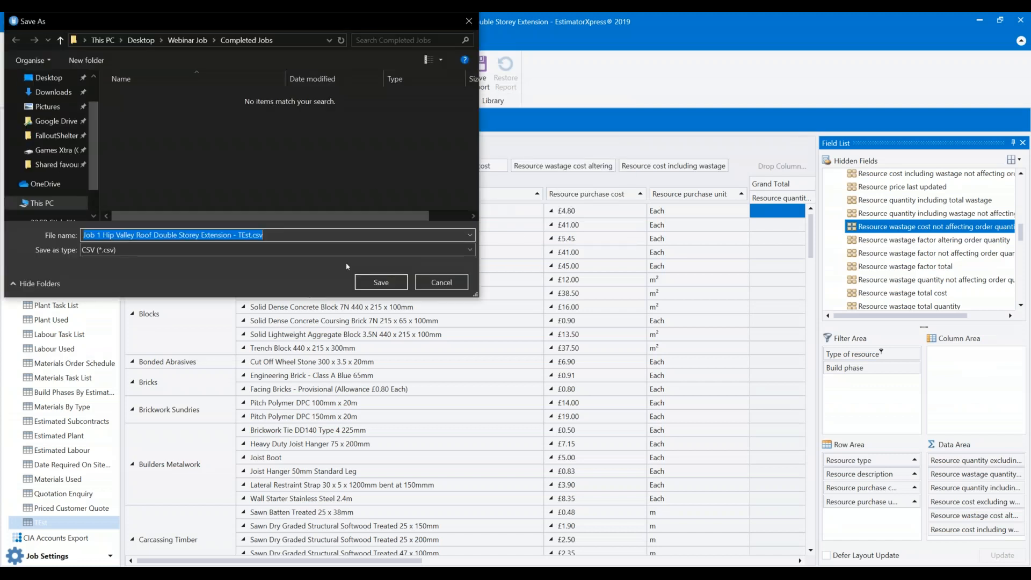
{"action": "left_click", "coordinate": [375, 285]}
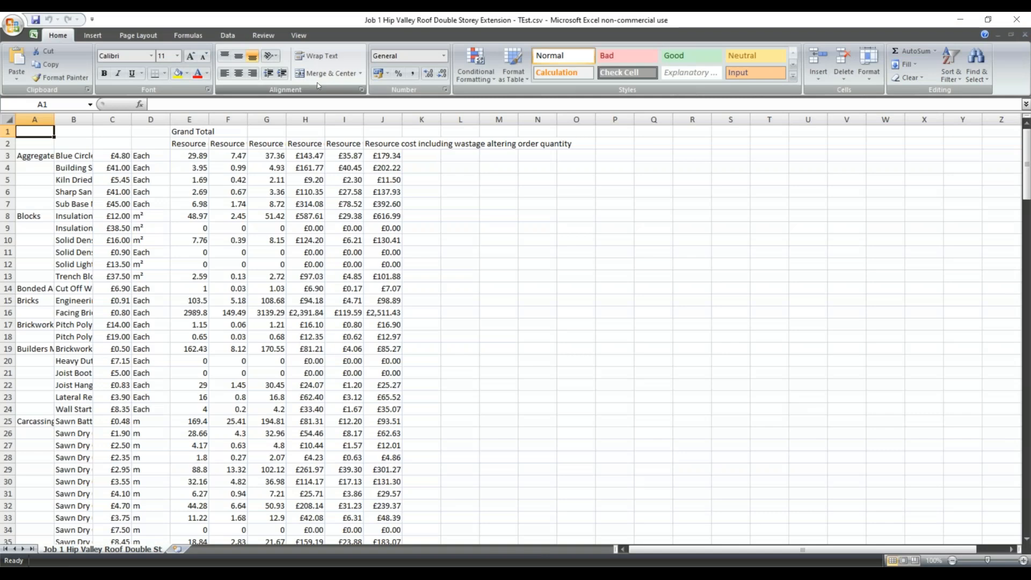
Widen columns A, E and F so resource types and full headings are visible.
{"action": "left_click_drag", "start_coordinate": [211, 119], "coordinate": [708, 119]}
{"action": "left_click_drag", "start_coordinate": [52, 119], "coordinate": [472, 119]}
{"action": "left_click_drag", "start_coordinate": [601, 121], "coordinate": [682, 121]}
{"action": "left_click_drag", "start_coordinate": [766, 120], "coordinate": [929, 122]}
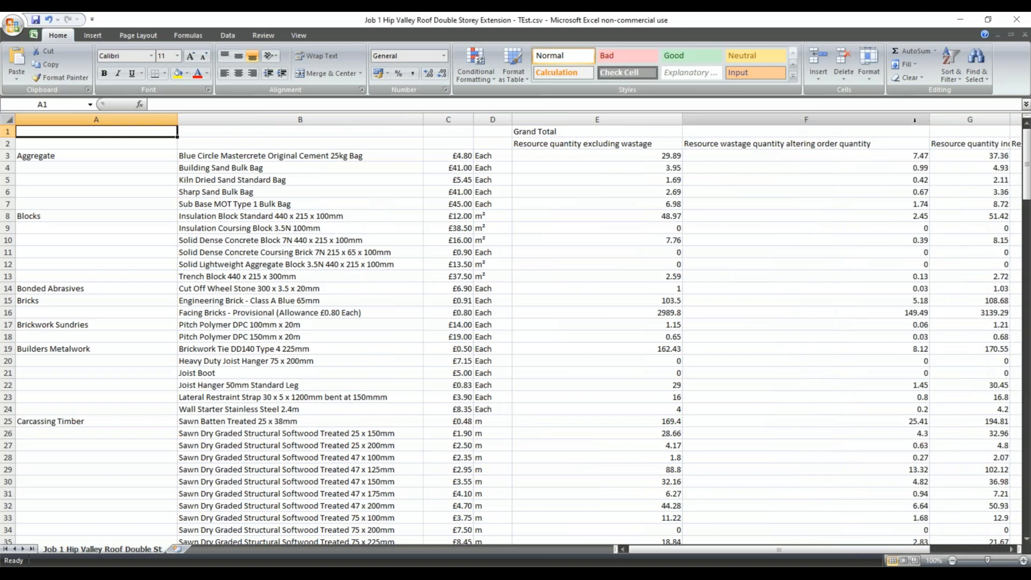
Review the CSV rows and close the workbook without saving.
{"action": "scroll", "coordinate": [318, 283], "scroll_direction": "down", "scroll_amount": 14}
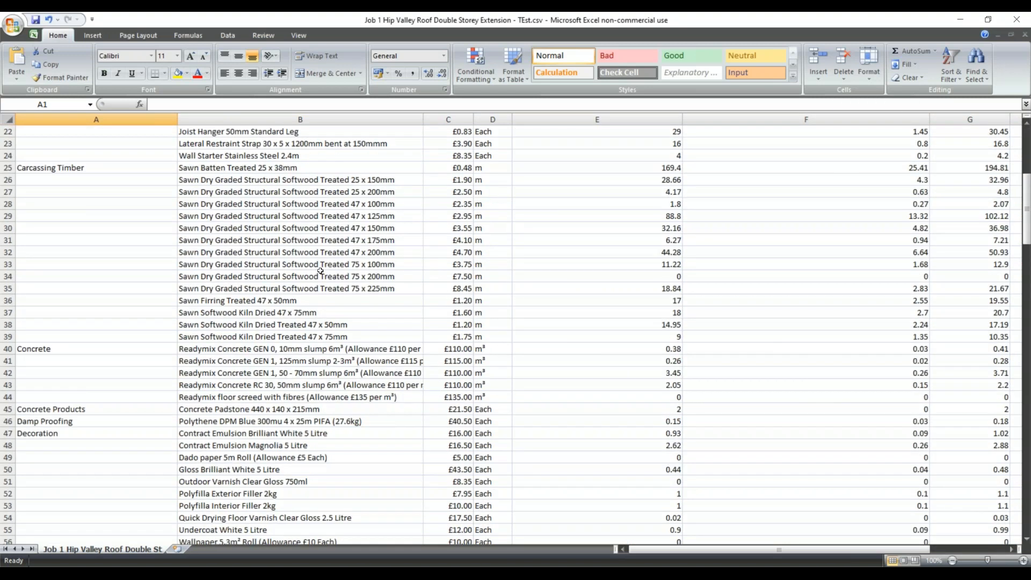
{"action": "scroll", "coordinate": [316, 248], "scroll_direction": "down", "scroll_amount": 13}
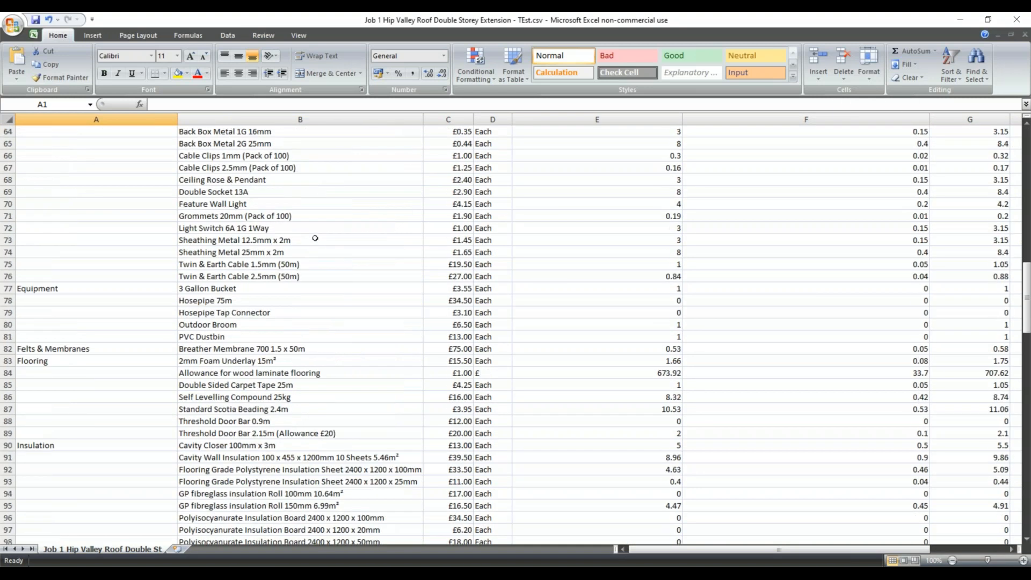
{"action": "scroll", "coordinate": [655, 262], "scroll_direction": "down", "scroll_amount": 2}
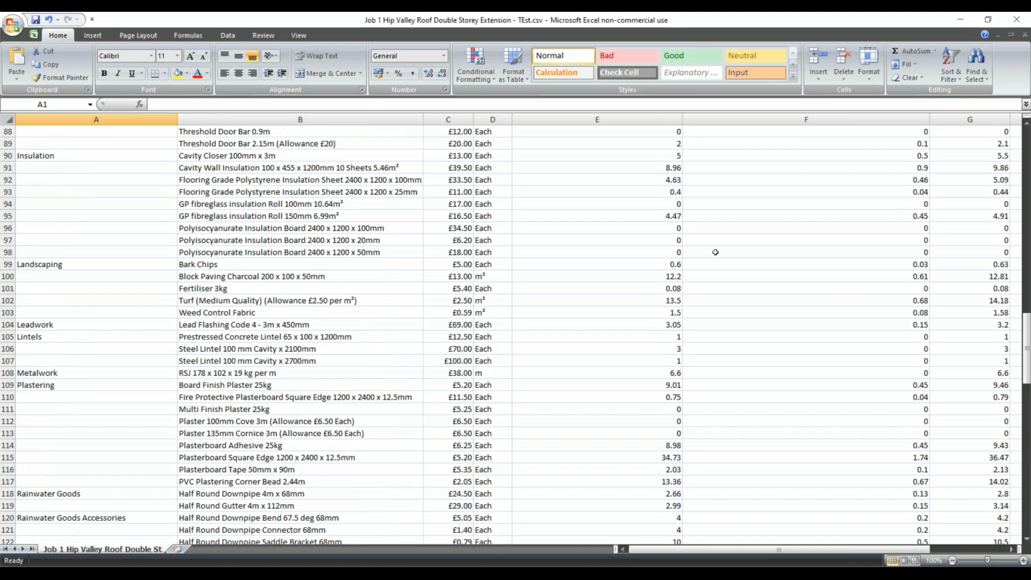
{"action": "scroll", "coordinate": [953, 204], "scroll_direction": "up", "scroll_amount": 9}
{"action": "scroll", "coordinate": [952, 205], "scroll_direction": "up", "scroll_amount": 20}
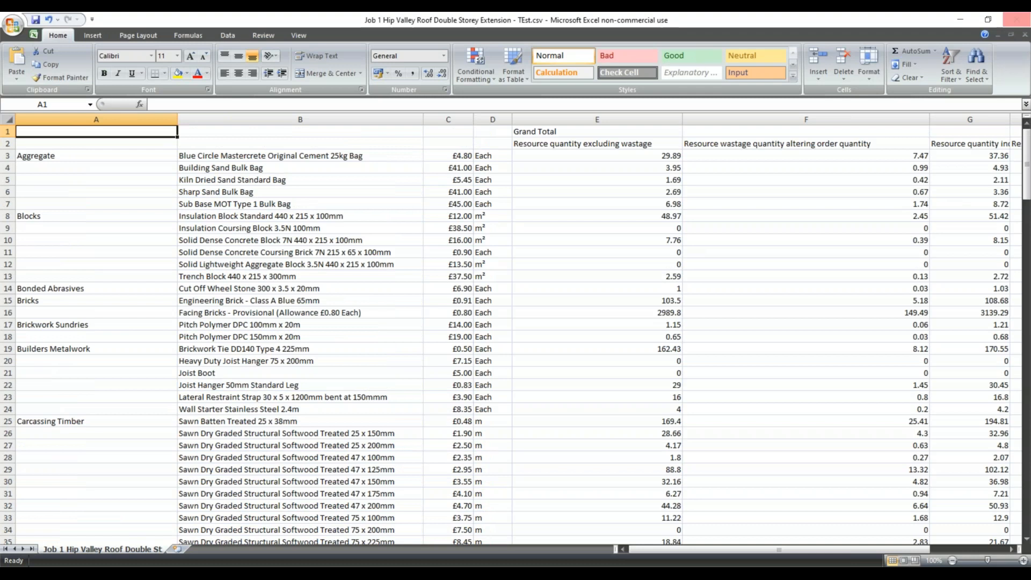
{"action": "left_click", "coordinate": [1016, 20]}
{"action": "left_click", "coordinate": [526, 321]}
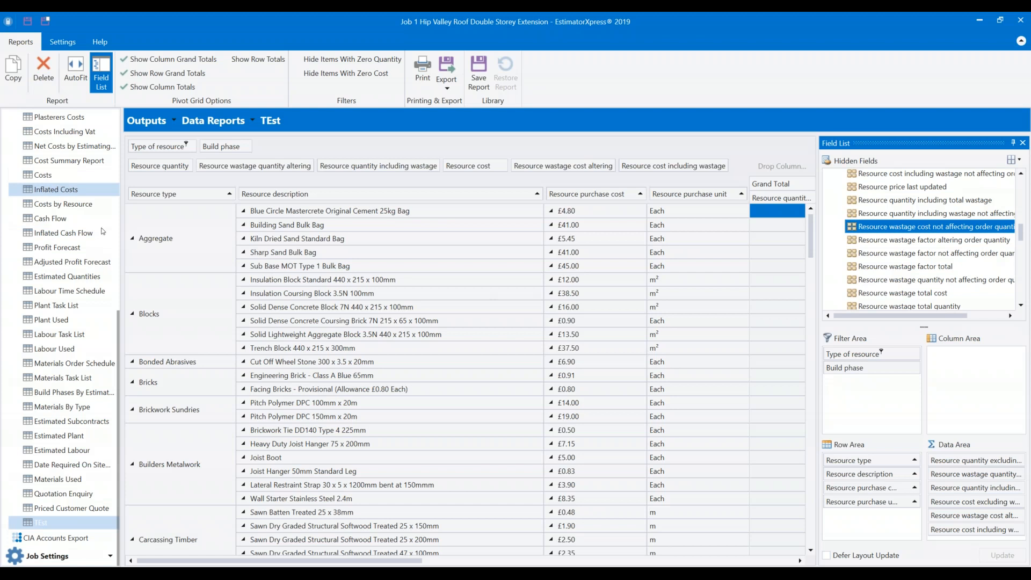
Remove the five quantity, cost and wastage data fields and put Build phase first in the rows.
{"action": "left_click", "coordinate": [204, 250]}
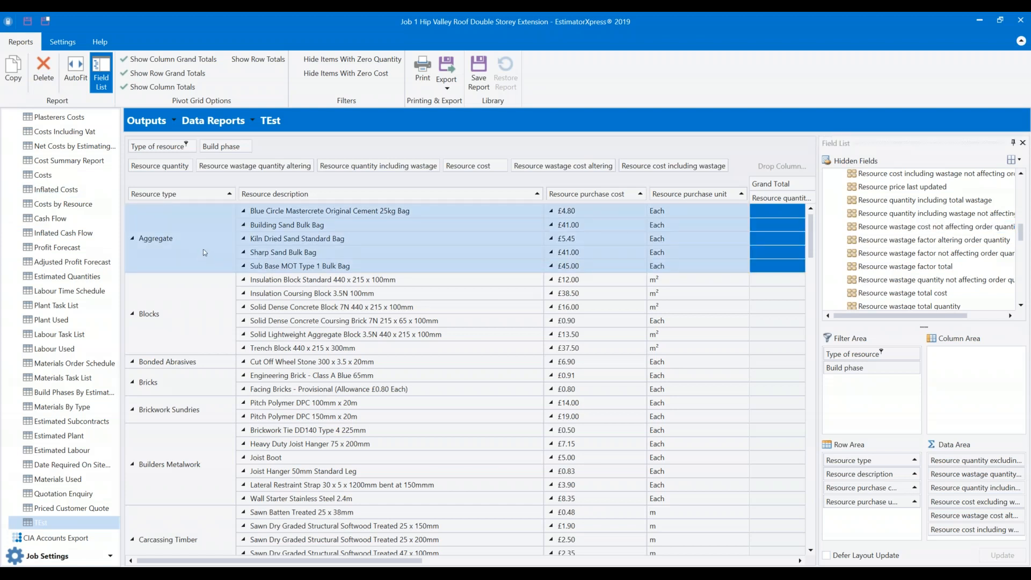
{"action": "left_click", "coordinate": [213, 317]}
{"action": "left_click", "coordinate": [163, 243]}
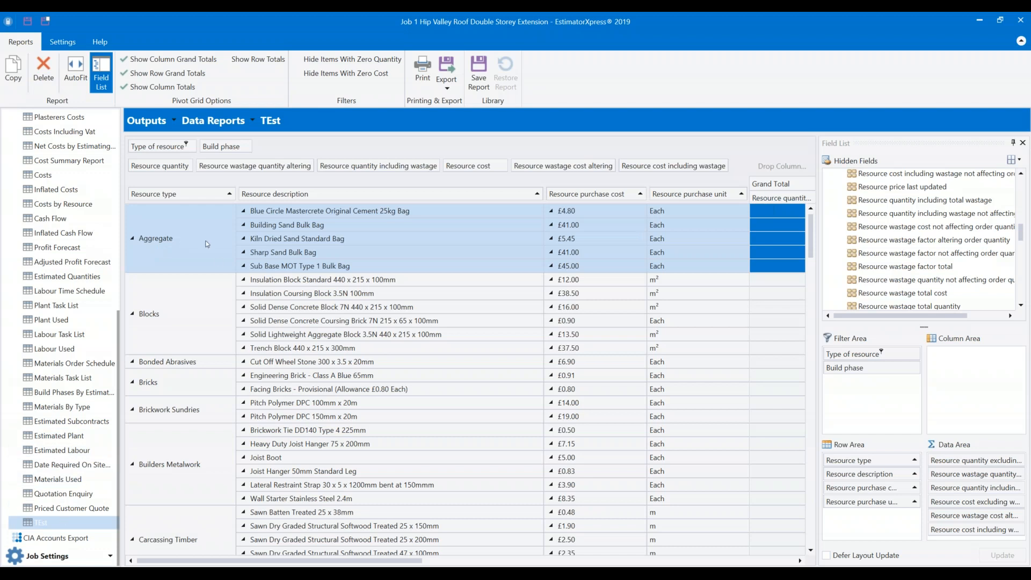
{"action": "left_click", "coordinate": [673, 166]}
{"action": "left_click_drag", "start_coordinate": [673, 166], "coordinate": [880, 217]}
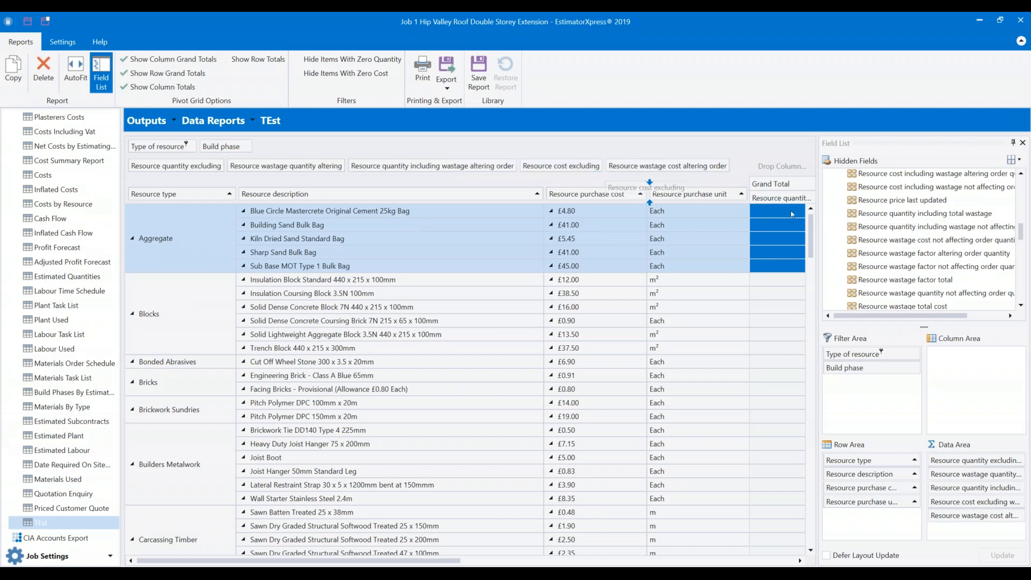
{"action": "left_click_drag", "start_coordinate": [430, 164], "coordinate": [831, 197]}
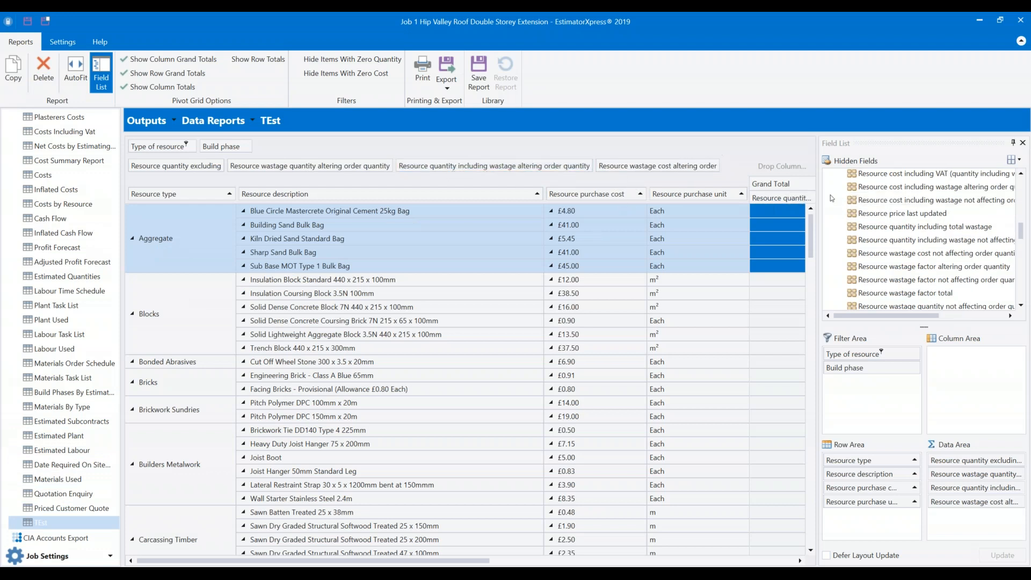
{"action": "left_click_drag", "start_coordinate": [473, 161], "coordinate": [907, 228]}
{"action": "left_click_drag", "start_coordinate": [315, 166], "coordinate": [902, 231]}
{"action": "left_click_drag", "start_coordinate": [190, 165], "coordinate": [908, 246]}
{"action": "left_click_drag", "start_coordinate": [225, 146], "coordinate": [222, 171]}
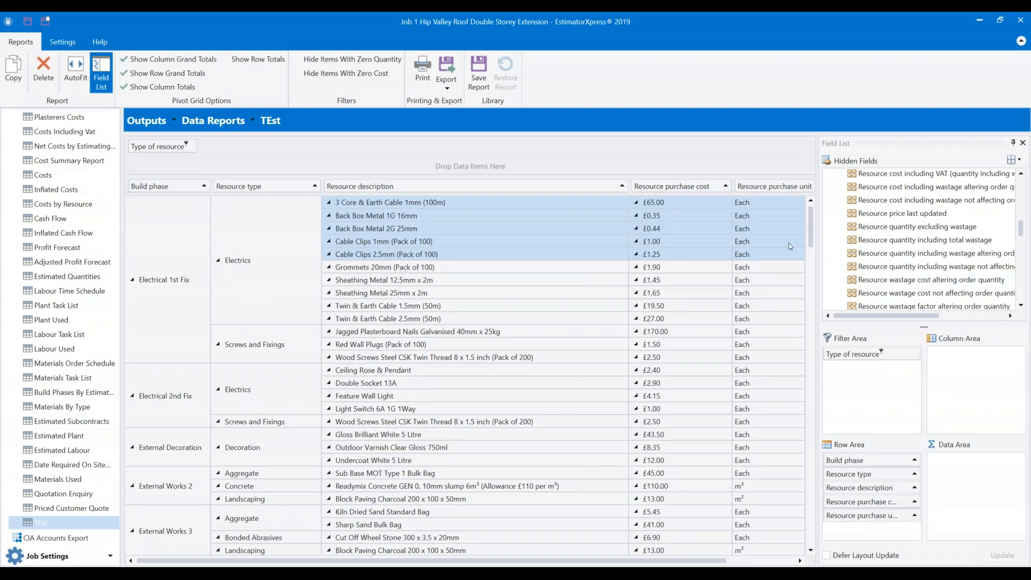
Scroll through the pivot rows grouped by build phase.
{"action": "scroll", "coordinate": [903, 226], "scroll_direction": "down", "scroll_amount": 5}
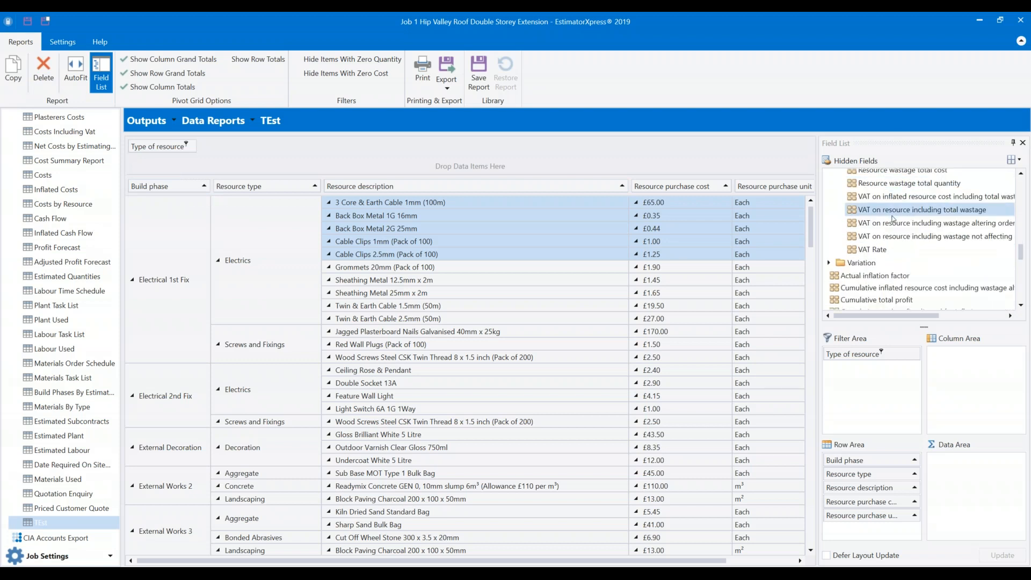
{"action": "scroll", "coordinate": [886, 226], "scroll_direction": "down", "scroll_amount": 3}
{"action": "scroll", "coordinate": [887, 226], "scroll_direction": "up", "scroll_amount": 5}
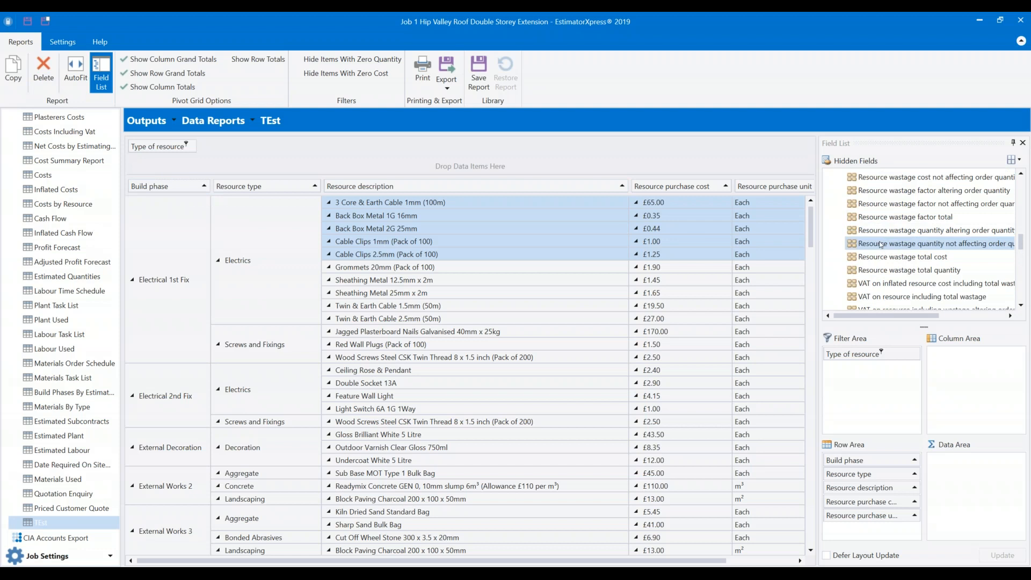
{"action": "scroll", "coordinate": [868, 256], "scroll_direction": "down", "scroll_amount": 2}
{"action": "scroll", "coordinate": [889, 262], "scroll_direction": "down", "scroll_amount": 2}
{"action": "scroll", "coordinate": [892, 260], "scroll_direction": "down", "scroll_amount": 4}
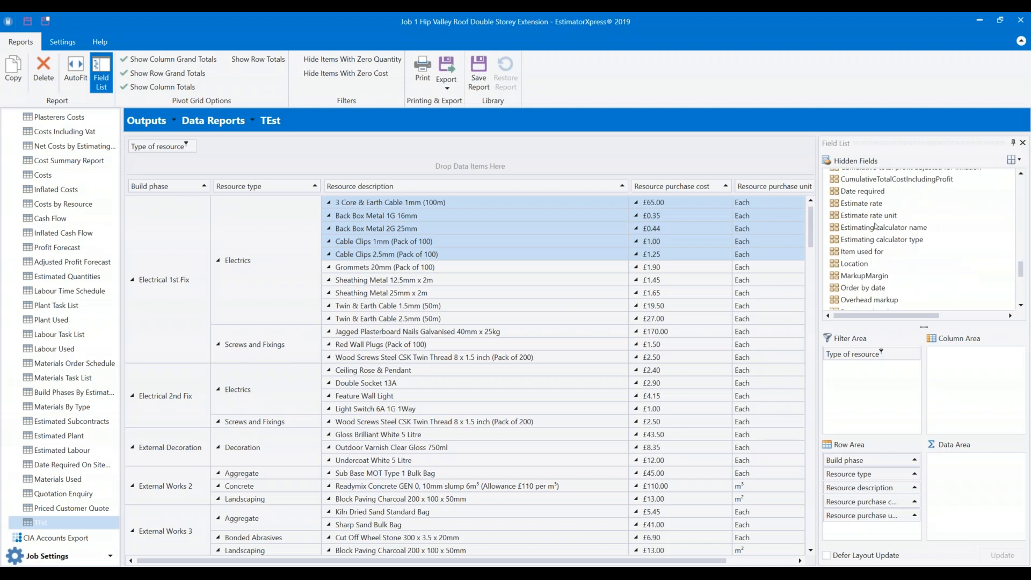
{"action": "scroll", "coordinate": [880, 236], "scroll_direction": "down", "scroll_amount": 3}
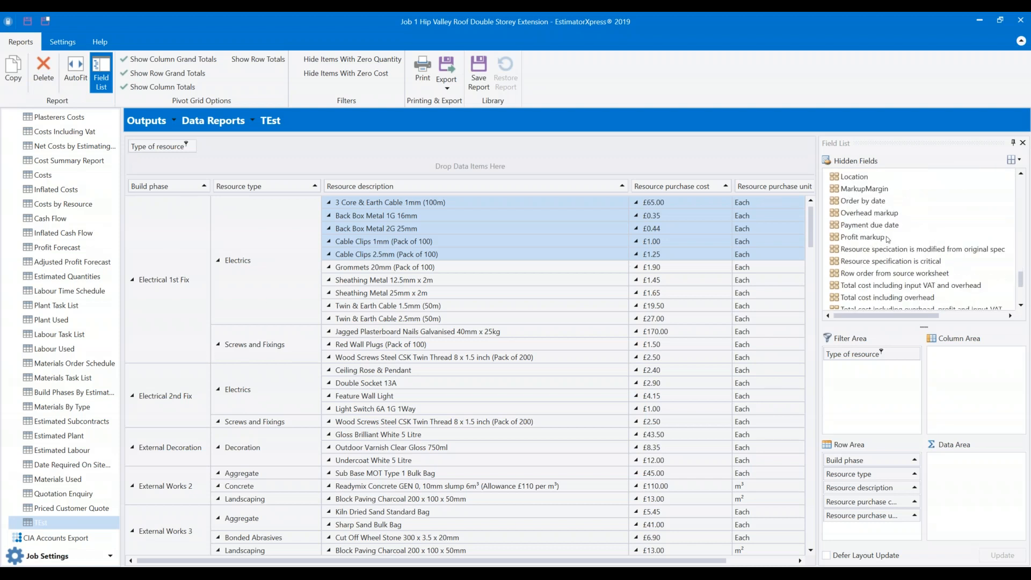
{"action": "scroll", "coordinate": [878, 237], "scroll_direction": "up", "scroll_amount": 1}
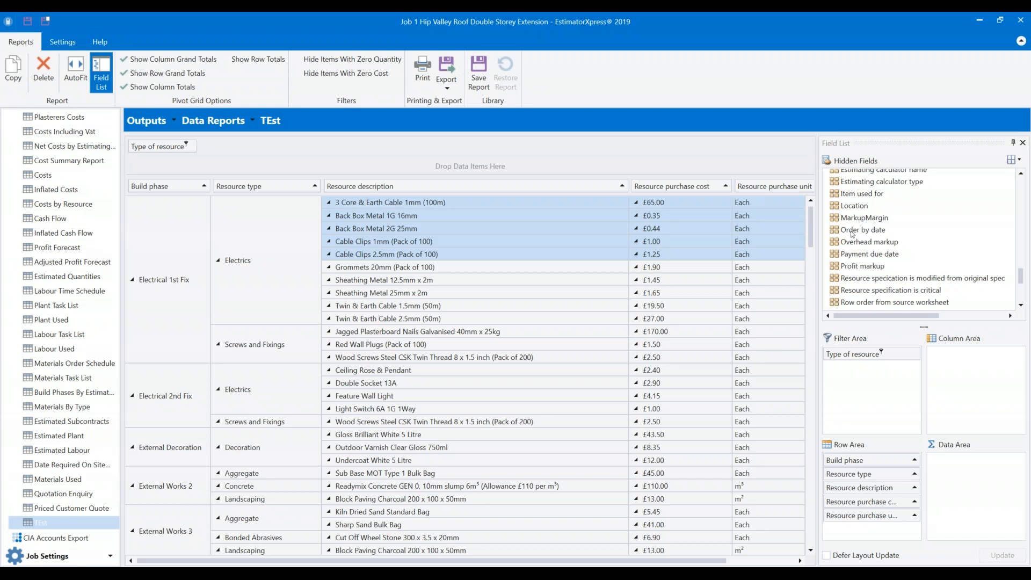
{"action": "scroll", "coordinate": [848, 236], "scroll_direction": "up", "scroll_amount": 2}
{"action": "scroll", "coordinate": [846, 230], "scroll_direction": "up", "scroll_amount": 2}
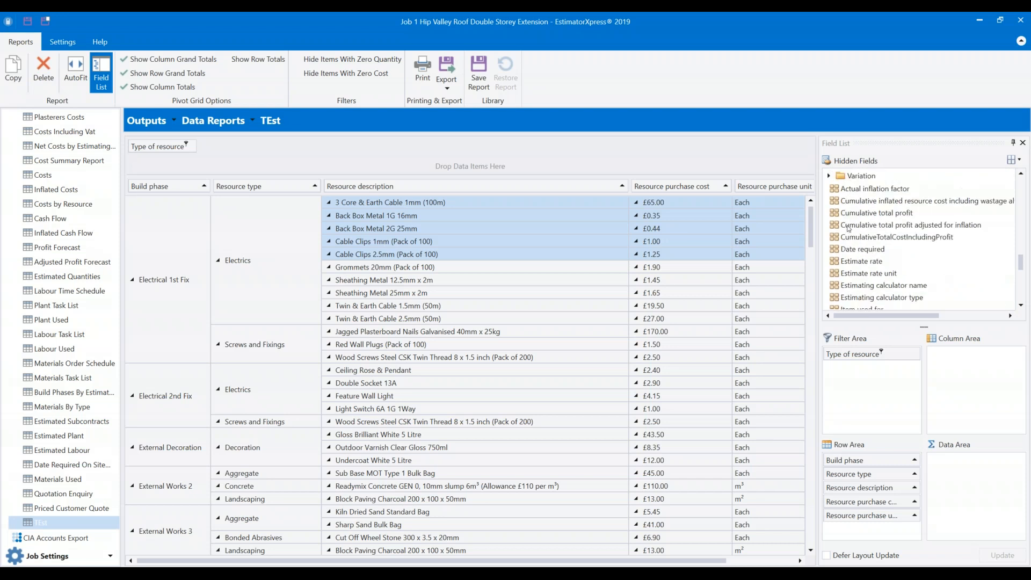
Make Date required the first row grouping, back at the 02/10/2019 Site Set Up rows.
{"action": "left_click_drag", "start_coordinate": [864, 251], "coordinate": [131, 187]}
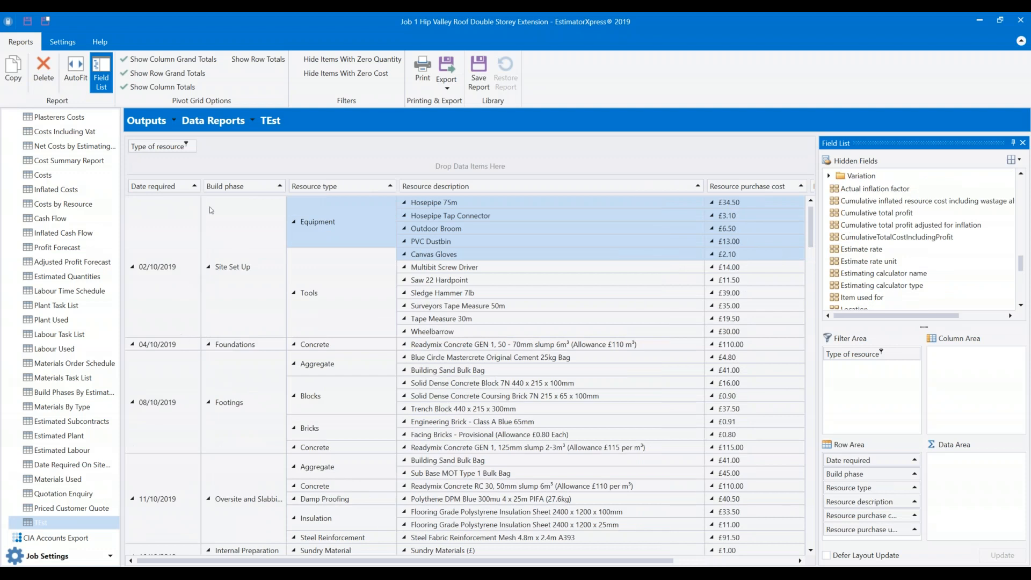
{"action": "scroll", "coordinate": [226, 276], "scroll_direction": "down", "scroll_amount": 7}
{"action": "scroll", "coordinate": [232, 296], "scroll_direction": "up", "scroll_amount": 7}
{"action": "scroll", "coordinate": [233, 295], "scroll_direction": "down", "scroll_amount": 8}
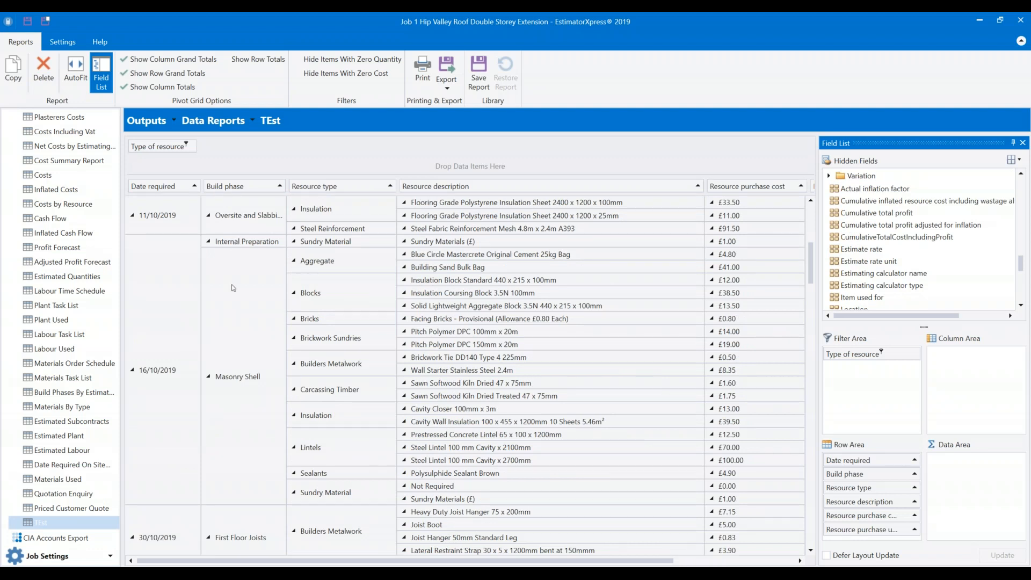
{"action": "scroll", "coordinate": [174, 289], "scroll_direction": "up", "scroll_amount": 7}
{"action": "scroll", "coordinate": [174, 289], "scroll_direction": "up", "scroll_amount": 1}
Move Build phase into the filters and limit Type of resource to Material only.
{"action": "left_click_drag", "start_coordinate": [225, 186], "coordinate": [220, 147]}
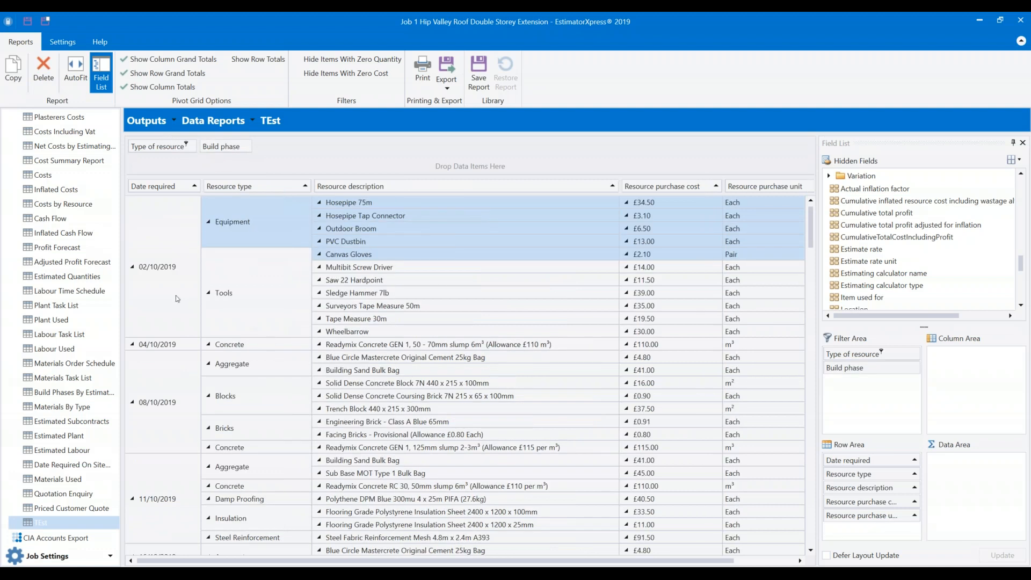
{"action": "left_click", "coordinate": [186, 145]}
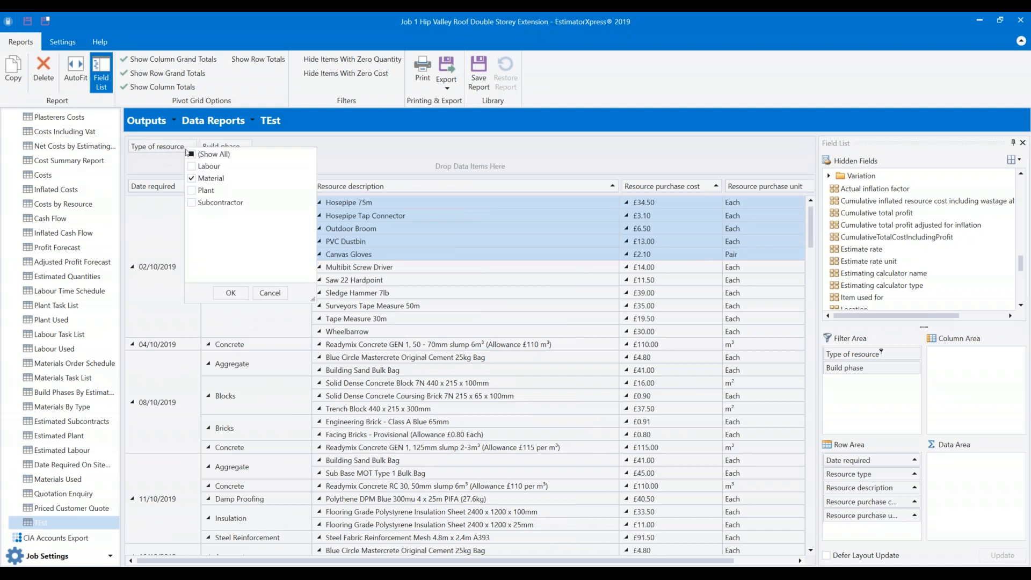
{"action": "left_click", "coordinate": [231, 292]}
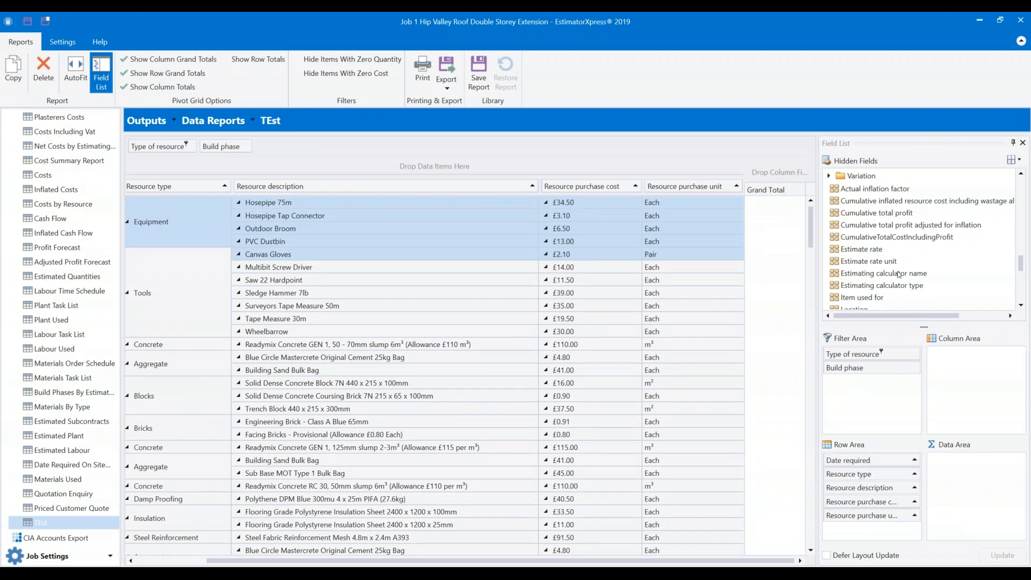
Add Total estimated quantity to the Data Area, showing values like 3.45 and 12.94.
{"action": "scroll", "coordinate": [891, 246], "scroll_direction": "up", "scroll_amount": 10}
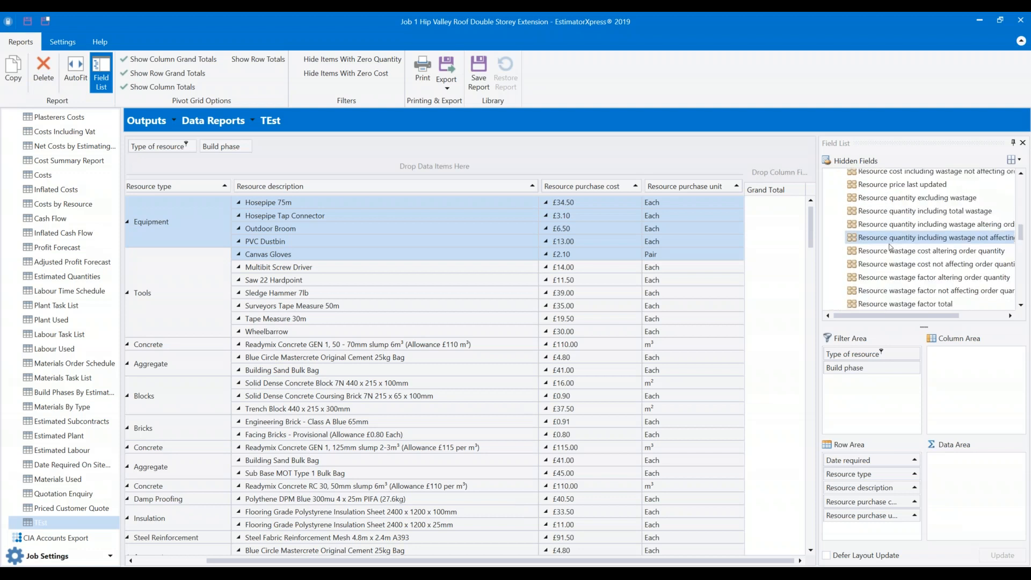
{"action": "left_click", "coordinate": [829, 190]}
{"action": "scroll", "coordinate": [858, 246], "scroll_direction": "down", "scroll_amount": 1}
{"action": "scroll", "coordinate": [878, 249], "scroll_direction": "down", "scroll_amount": 3}
{"action": "scroll", "coordinate": [913, 256], "scroll_direction": "down", "scroll_amount": 5}
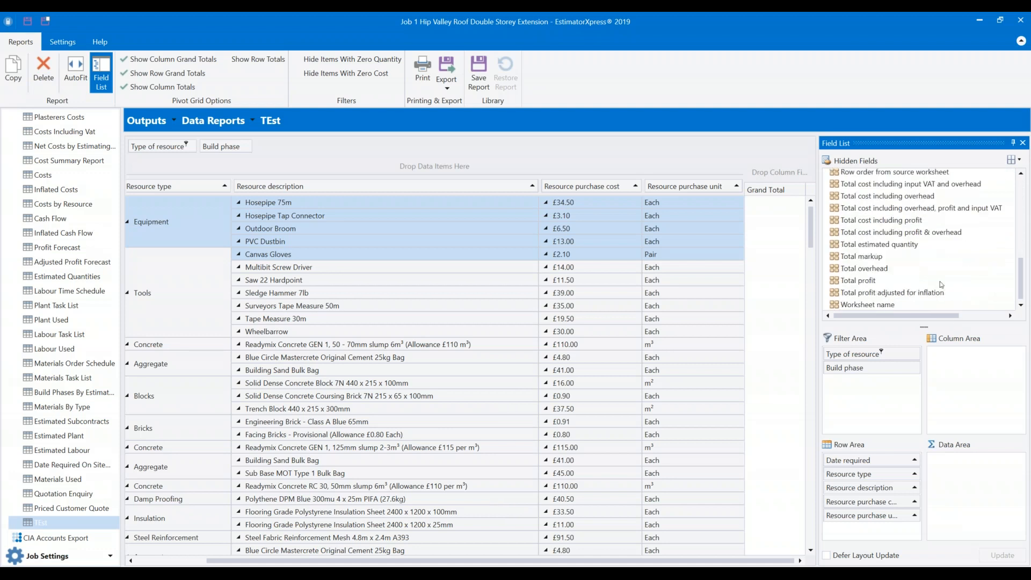
{"action": "left_click_drag", "start_coordinate": [861, 248], "coordinate": [967, 469]}
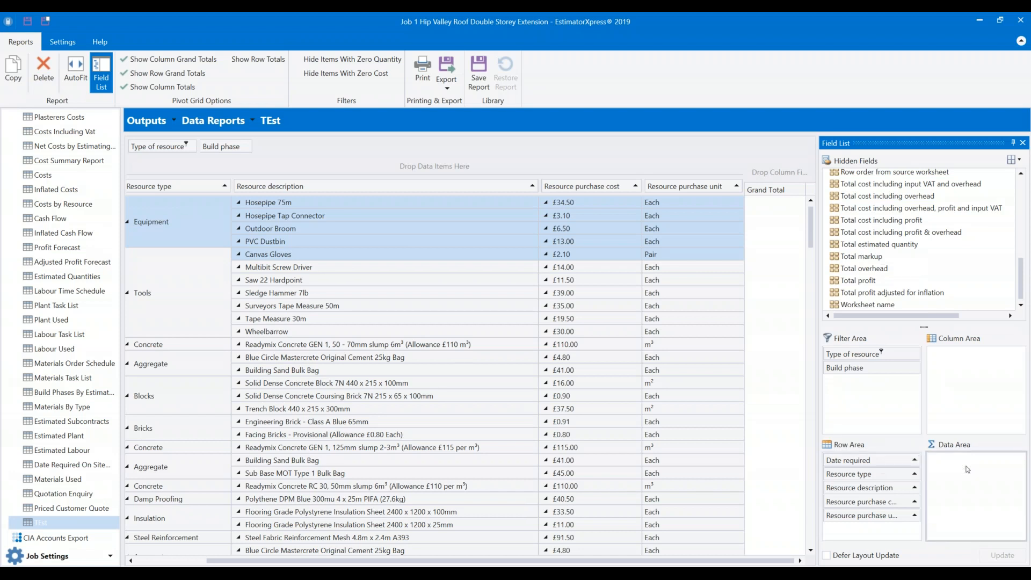
{"action": "left_click", "coordinate": [769, 203]}
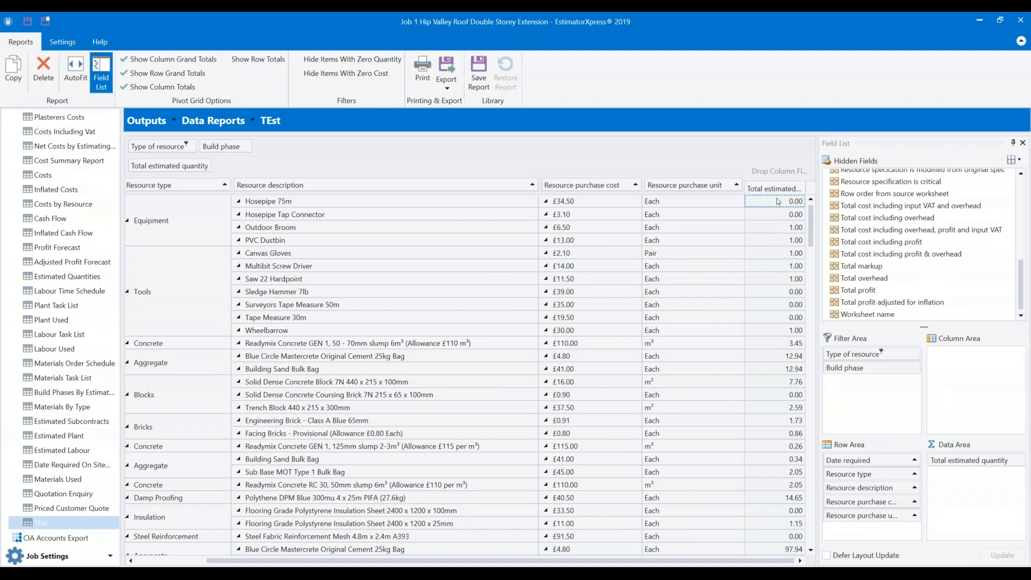
{"action": "key", "text": "Down"}
{"action": "key", "text": "Down"}
{"action": "key", "text": "Down"}
{"action": "key", "text": "Down"}
{"action": "key", "text": "Down"}
{"action": "key", "text": "Down"}
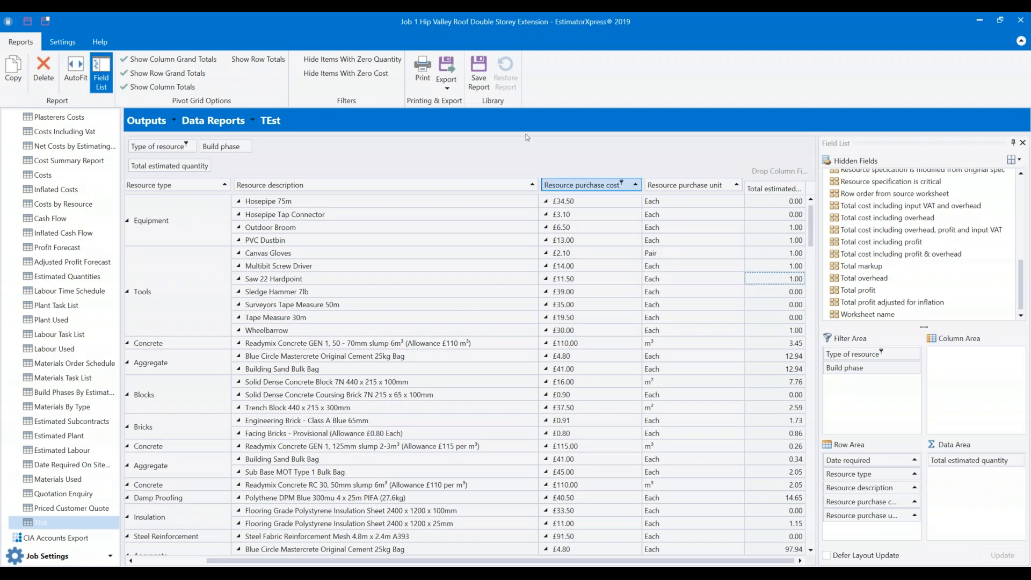
Hide items with zero quantity and zero cost, then check the Equipment and Tools groups.
{"action": "left_click", "coordinate": [298, 60]}
{"action": "left_click", "coordinate": [301, 74]}
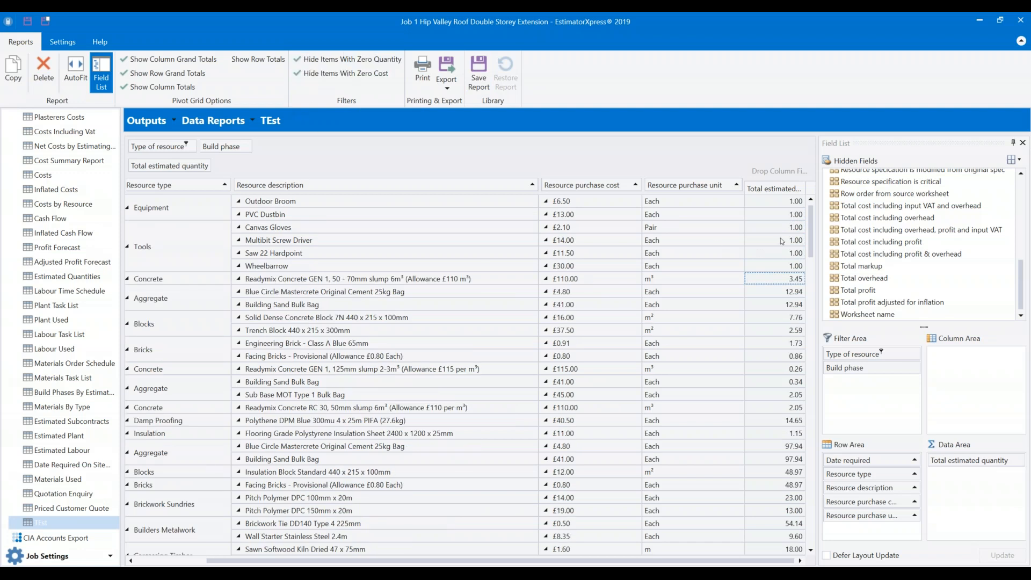
{"action": "left_click", "coordinate": [191, 211]}
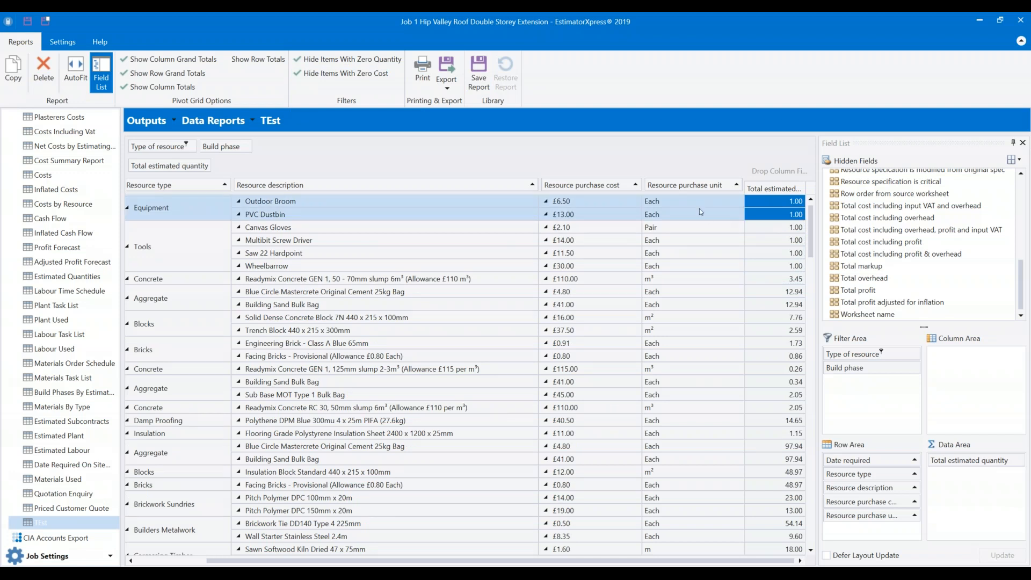
{"action": "left_click", "coordinate": [191, 237]}
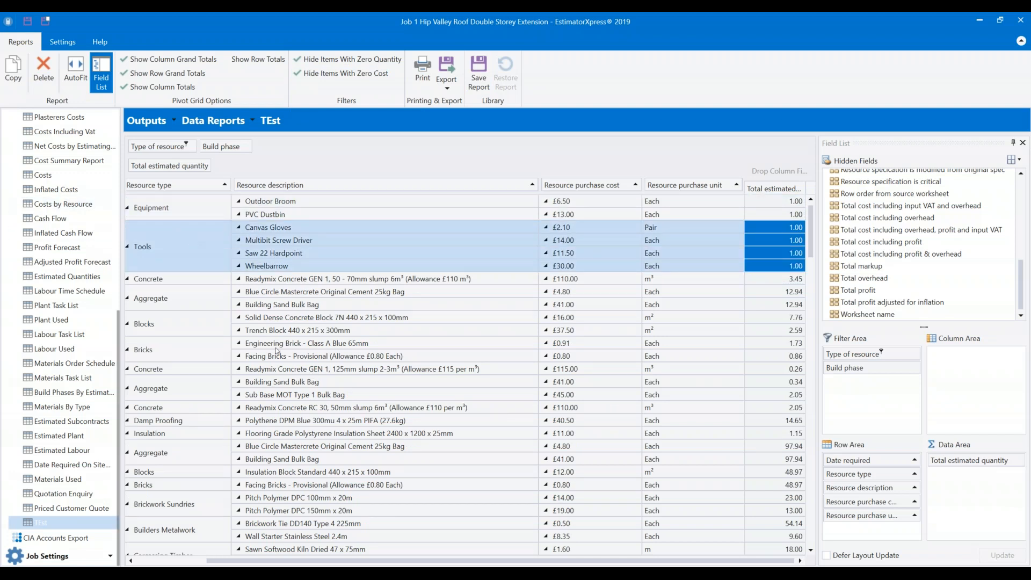
{"action": "scroll", "coordinate": [403, 354], "scroll_direction": "down", "scroll_amount": 10}
{"action": "scroll", "coordinate": [403, 316], "scroll_direction": "down", "scroll_amount": 11}
{"action": "scroll", "coordinate": [421, 292], "scroll_direction": "up", "scroll_amount": 9}
{"action": "scroll", "coordinate": [432, 284], "scroll_direction": "up", "scroll_amount": 12}
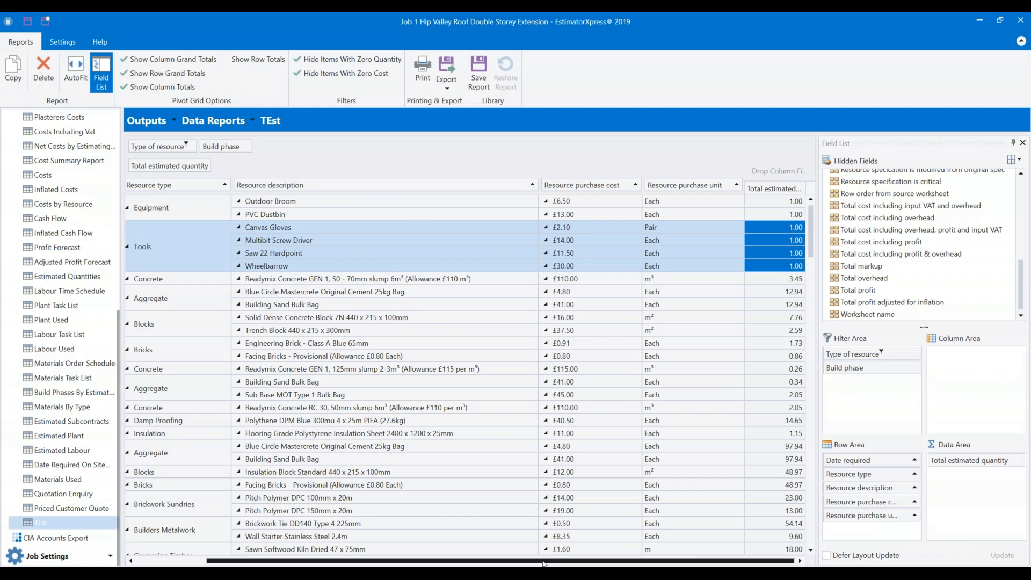
Narrow the Resource type, description, purchase cost and purchase unit columns so Date required through Total estimated quantity fit.
{"action": "left_click_drag", "start_coordinate": [545, 563], "coordinate": [290, 557]}
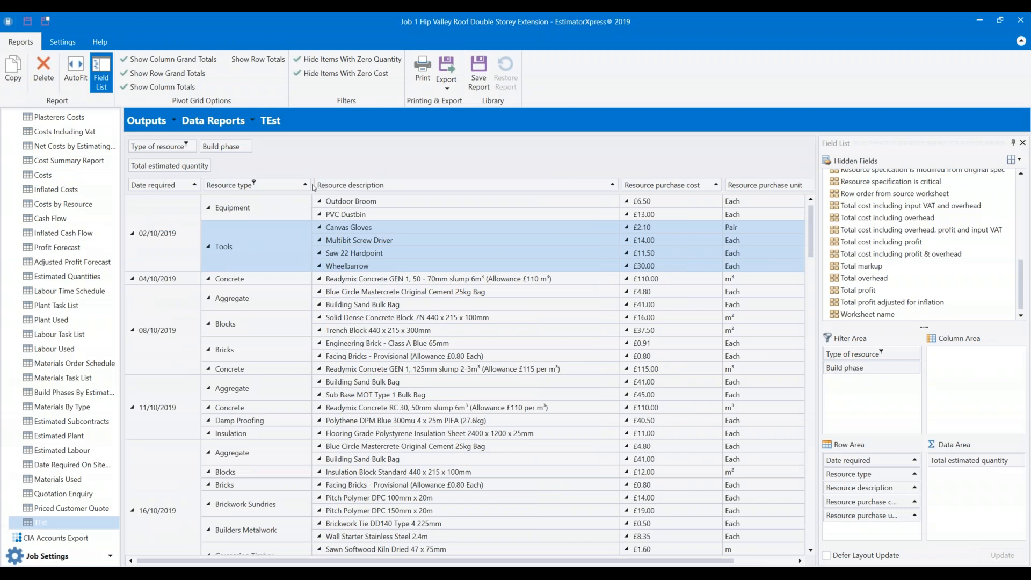
{"action": "left_click_drag", "start_coordinate": [309, 198], "coordinate": [262, 212]}
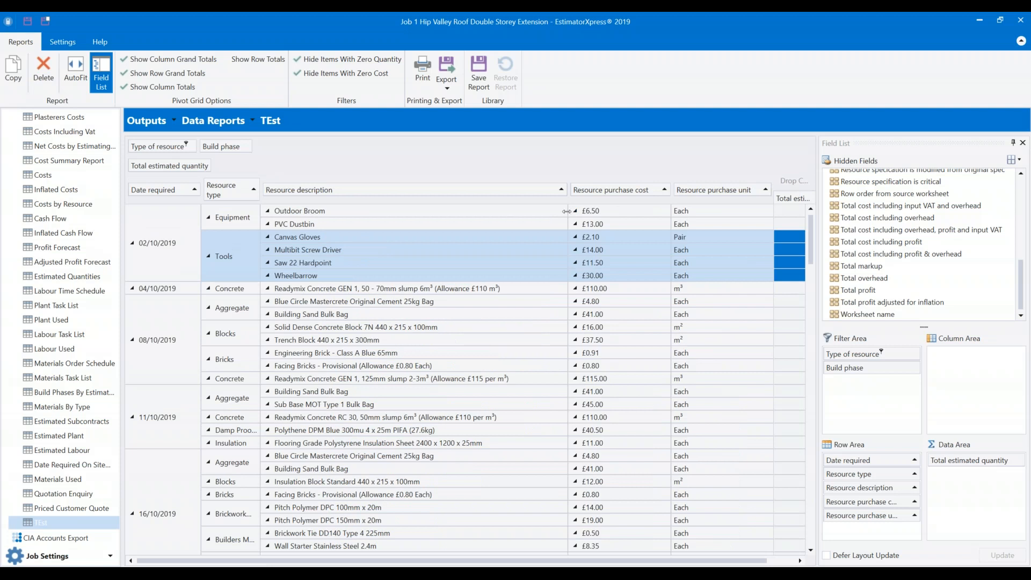
{"action": "left_click_drag", "start_coordinate": [568, 282], "coordinate": [359, 295]}
{"action": "left_click_drag", "start_coordinate": [462, 222], "coordinate": [407, 223]}
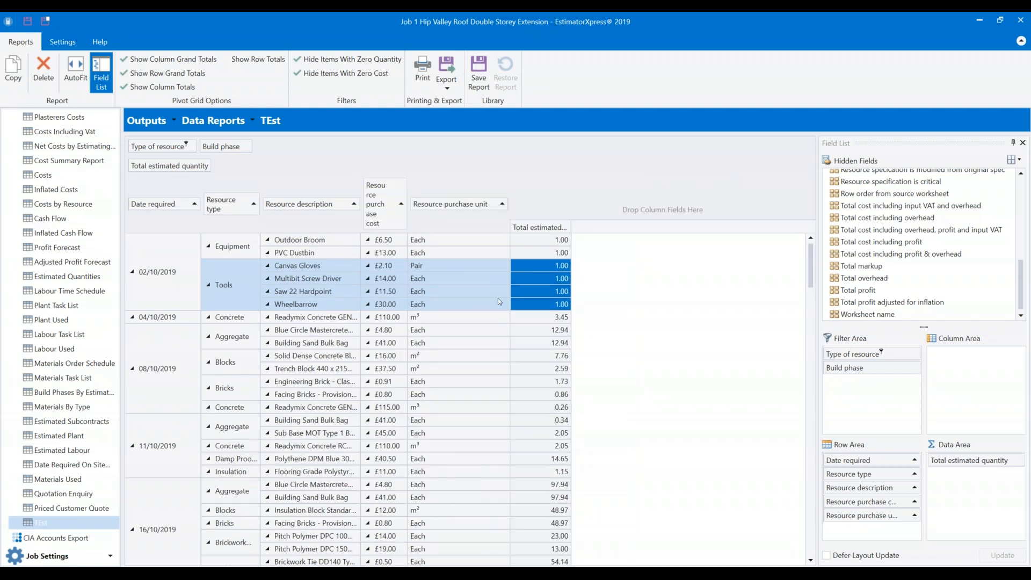
{"action": "left_click_drag", "start_coordinate": [514, 289], "coordinate": [442, 289]}
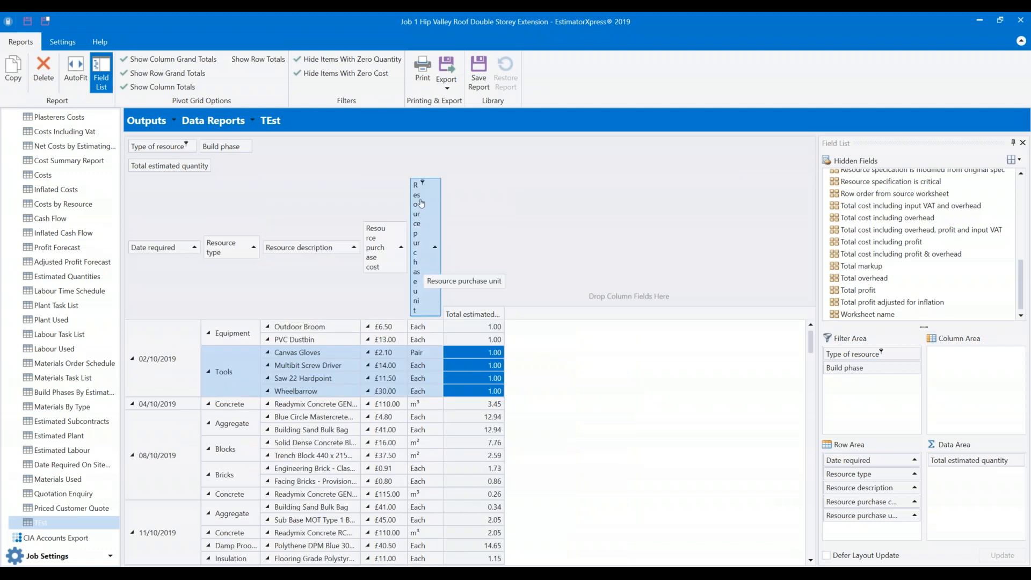
{"action": "left_click_drag", "start_coordinate": [449, 323], "coordinate": [486, 323]}
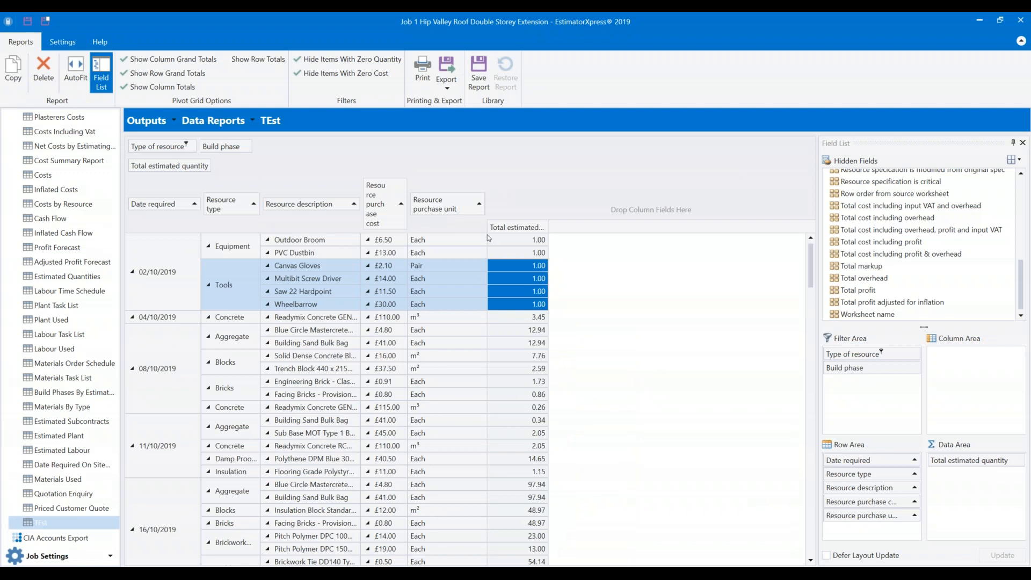
{"action": "left_click_drag", "start_coordinate": [487, 236], "coordinate": [467, 239]}
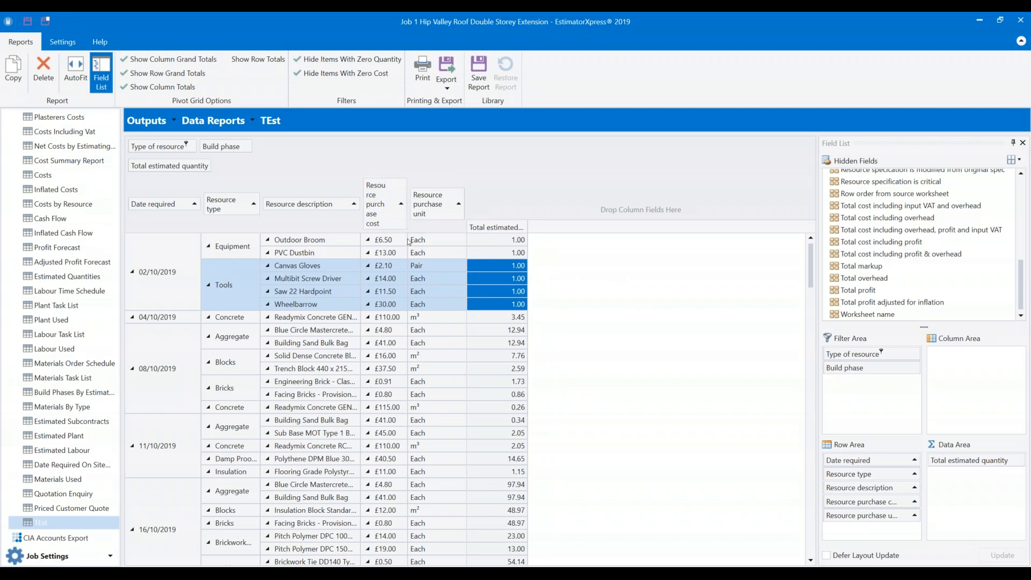
{"action": "left_click_drag", "start_coordinate": [408, 242], "coordinate": [420, 242]}
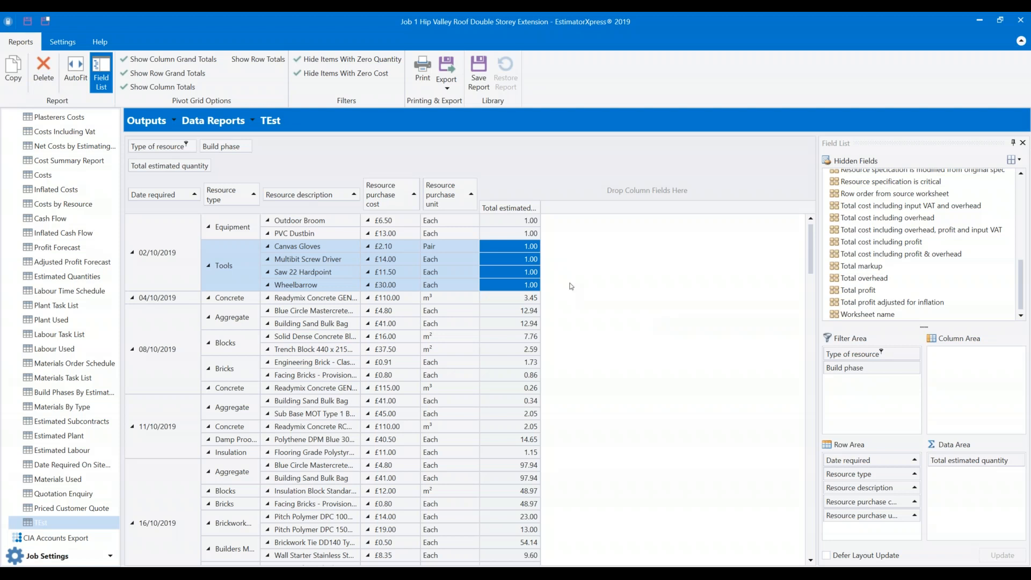
Export the TEst report as 'Job 1 Hip Valley Roof Double Storey Extension - TEst.pdf' in Completed Jobs.
{"action": "left_click", "coordinate": [450, 66]}
{"action": "left_click", "coordinate": [472, 164]}
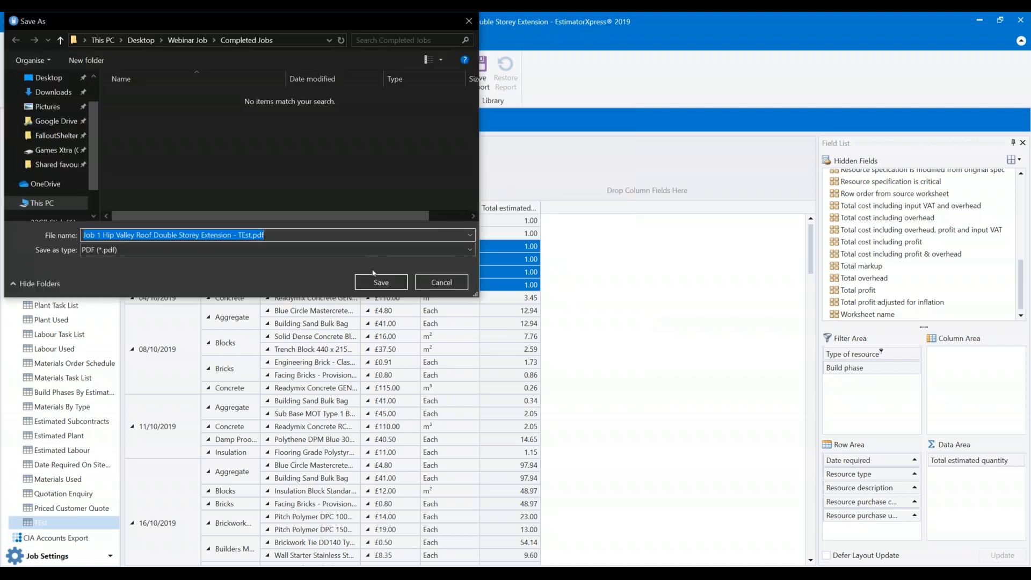
{"action": "left_click", "coordinate": [376, 282]}
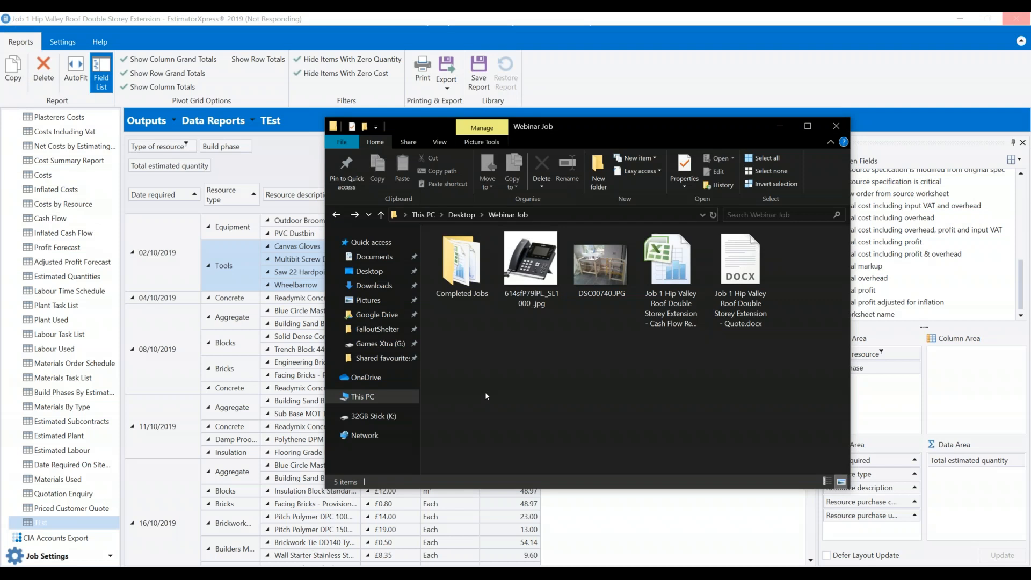
Open the Completed Jobs folder and view the exported TEst PDF in Foxit Reader.
{"action": "left_click", "coordinate": [475, 279]}
{"action": "double_click", "coordinate": [475, 279]}
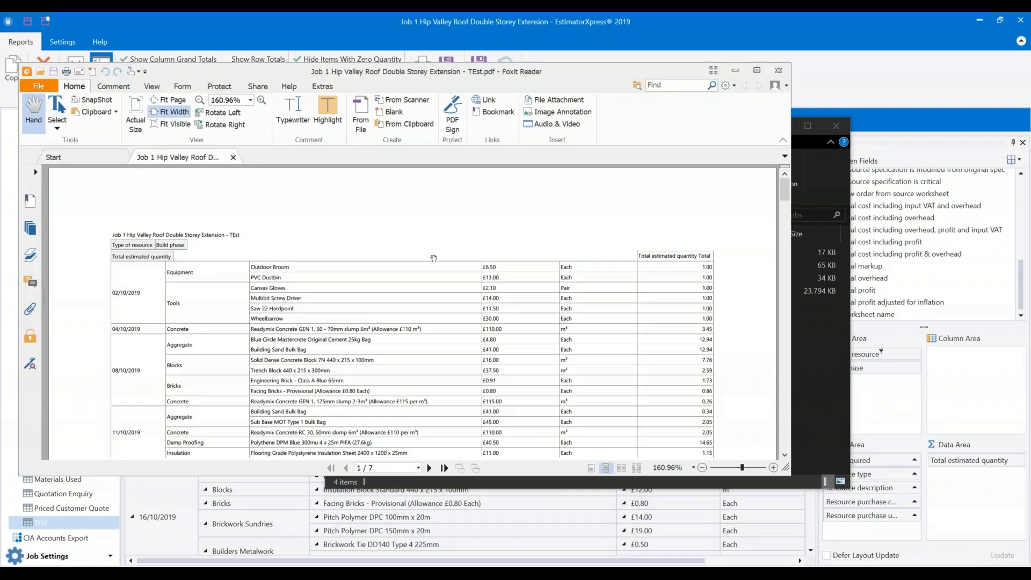
{"action": "scroll", "coordinate": [434, 258], "scroll_direction": "down", "scroll_amount": 2}
{"action": "scroll", "coordinate": [432, 337], "scroll_direction": "up", "scroll_amount": 2}
{"action": "scroll", "coordinate": [417, 416], "scroll_direction": "down", "scroll_amount": 2}
Page through the PDF to page 4, maximize Foxit, then close it and return to the report.
{"action": "left_click", "coordinate": [429, 468]}
{"action": "left_click", "coordinate": [430, 468]}
{"action": "left_click", "coordinate": [433, 469]}
{"action": "scroll", "coordinate": [470, 407], "scroll_direction": "down", "scroll_amount": 1}
{"action": "scroll", "coordinate": [483, 359], "scroll_direction": "up", "scroll_amount": 9}
{"action": "left_click", "coordinate": [757, 71]}
{"action": "scroll", "coordinate": [752, 209], "scroll_direction": "up", "scroll_amount": 12}
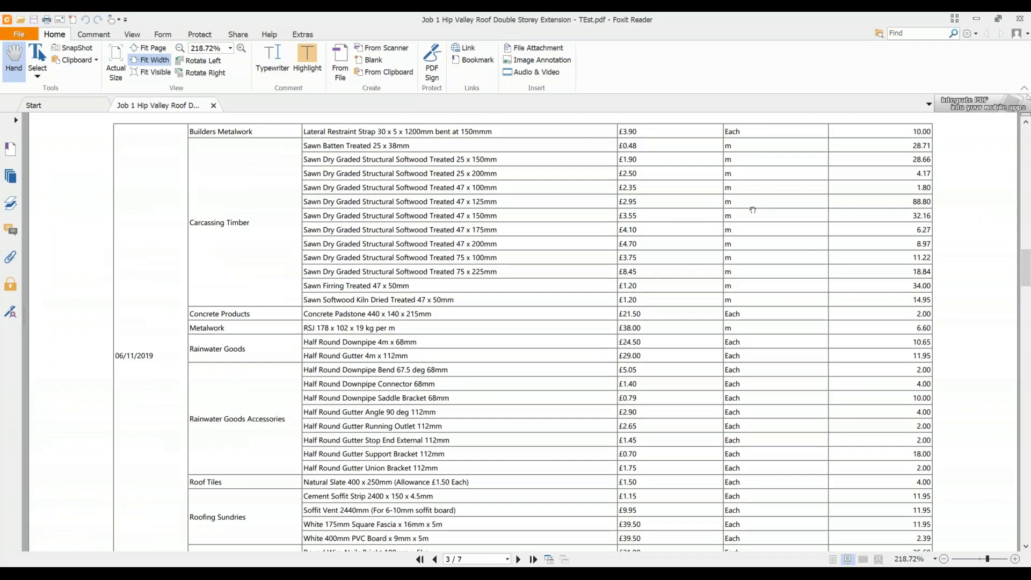
{"action": "scroll", "coordinate": [755, 200], "scroll_direction": "up", "scroll_amount": 10}
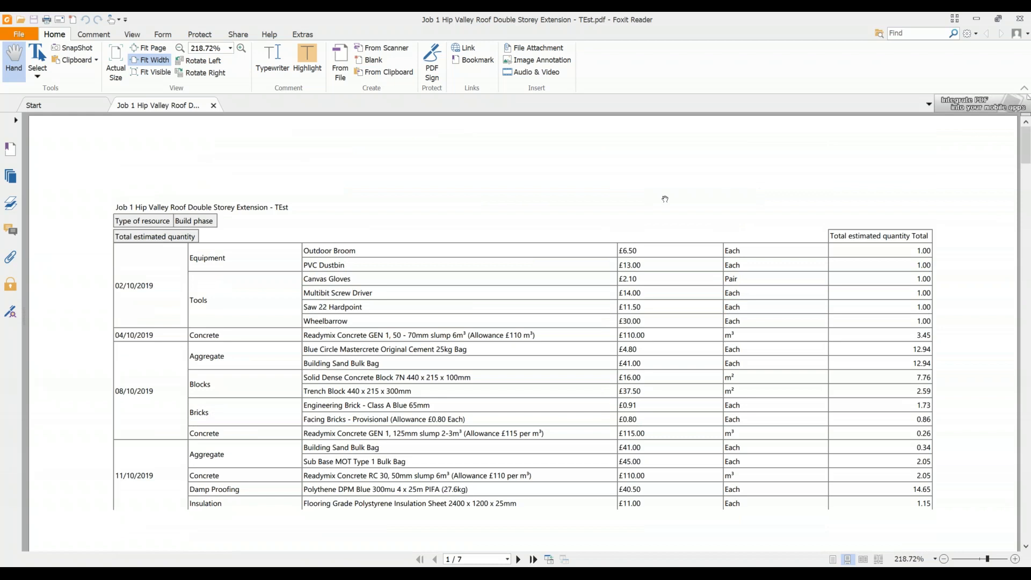
{"action": "left_click", "coordinate": [1018, 20]}
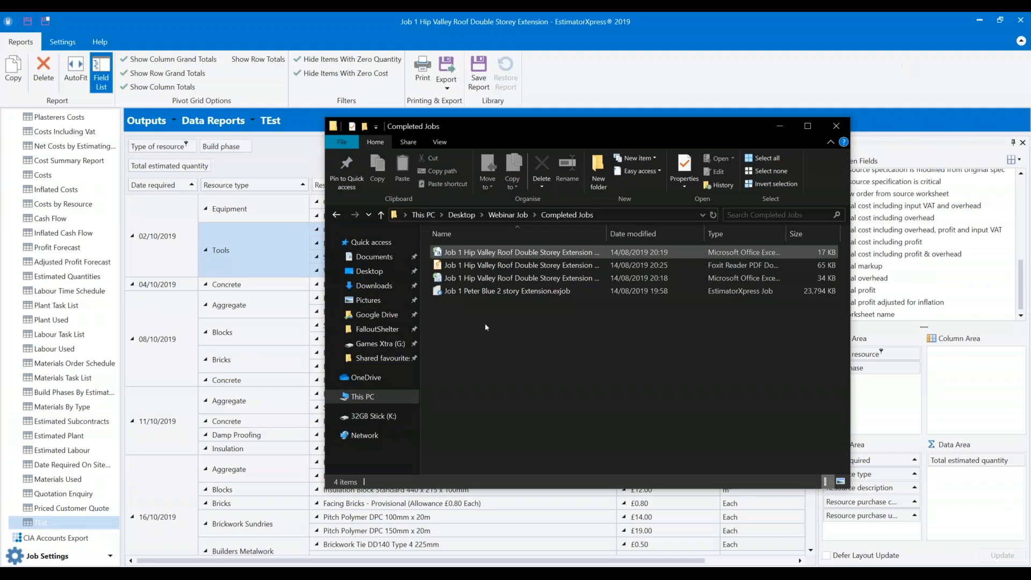
{"action": "left_click", "coordinate": [644, 90]}
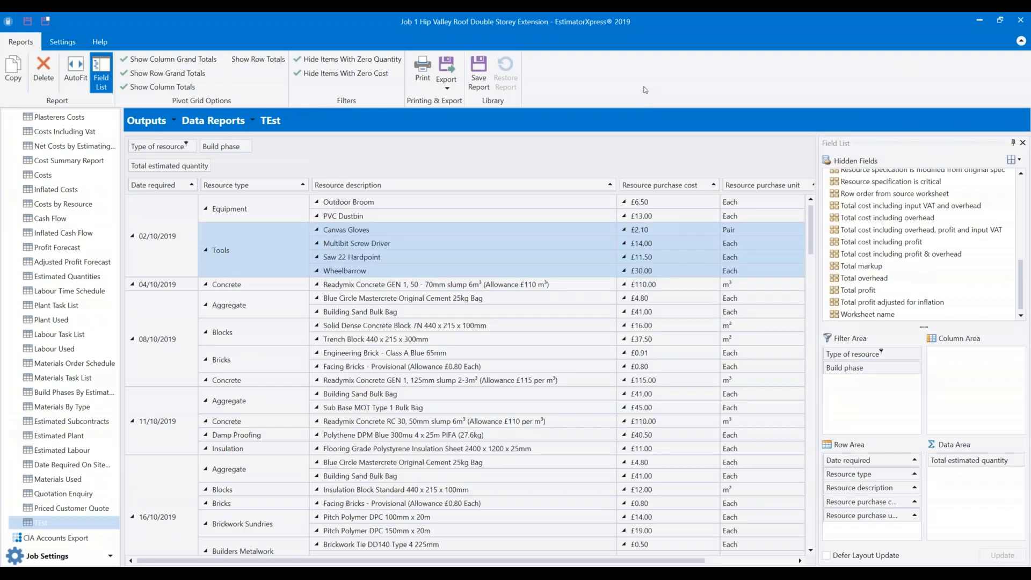